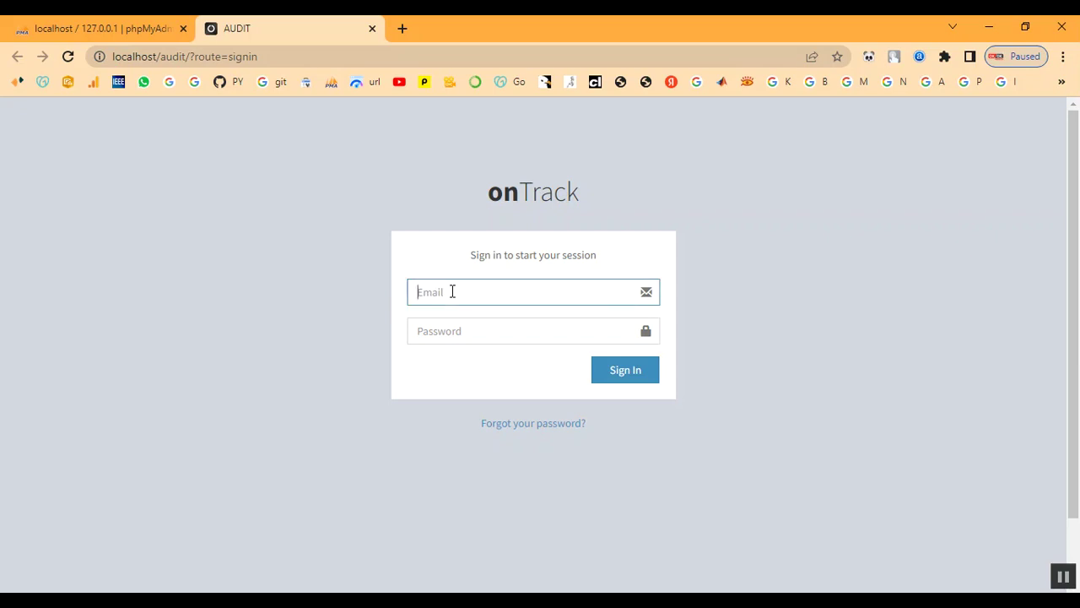
# Sign in with the administrator's e-mail and password, fixing a mistyped password character.
pyautogui.press('Tab')
pyautogui.write('••')
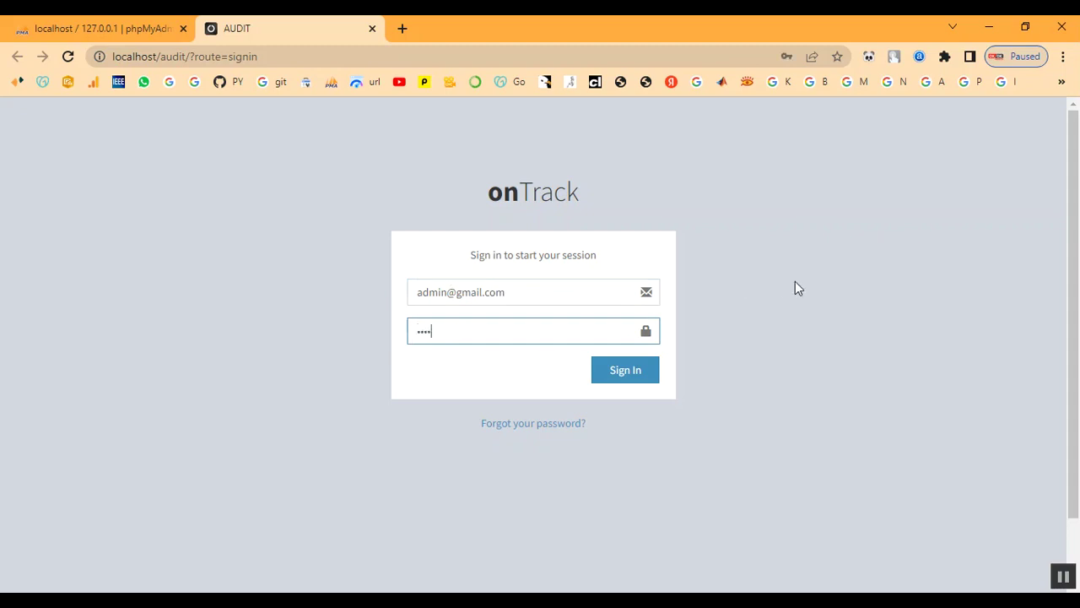
pyautogui.press('BackSpace')
pyautogui.write('•••••')
pyautogui.click(647, 373)
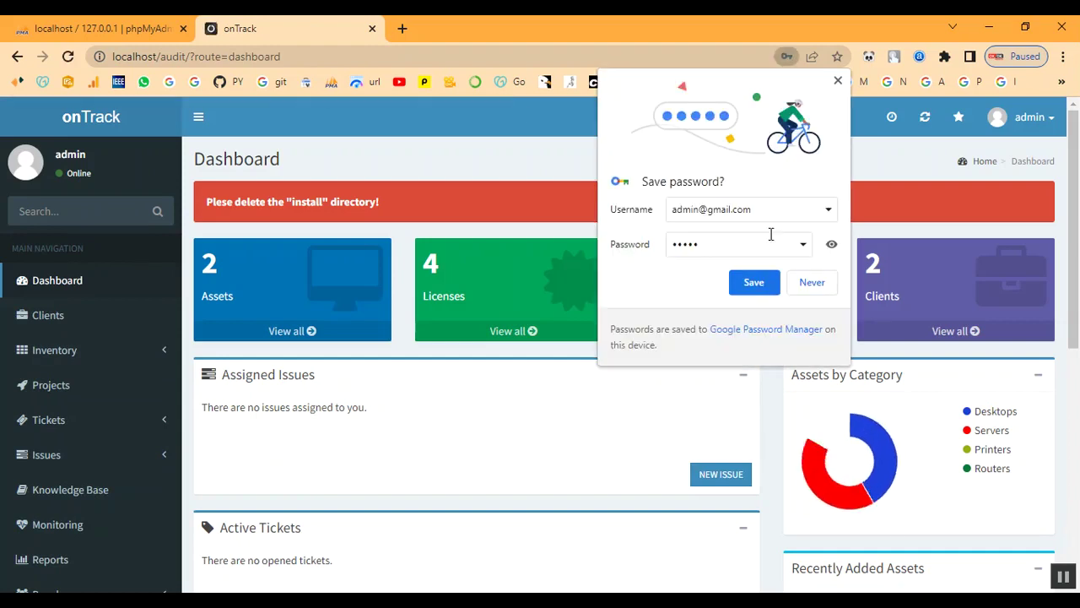
# Decline the browser's save-password prompt and open the Clients list.
pyautogui.click(811, 284)
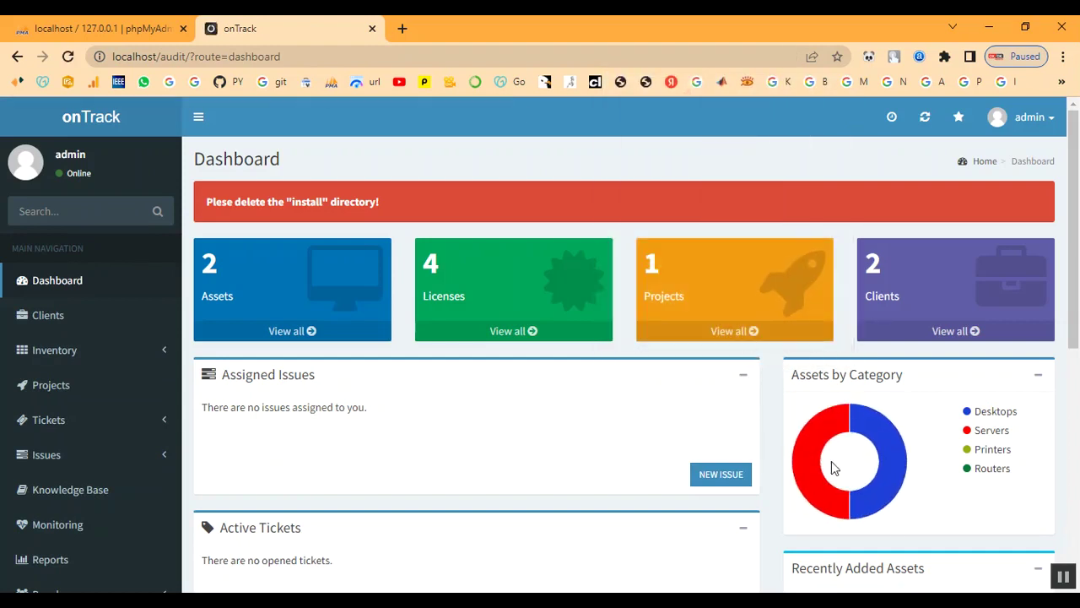
pyautogui.scroll(-5, 547, 417)
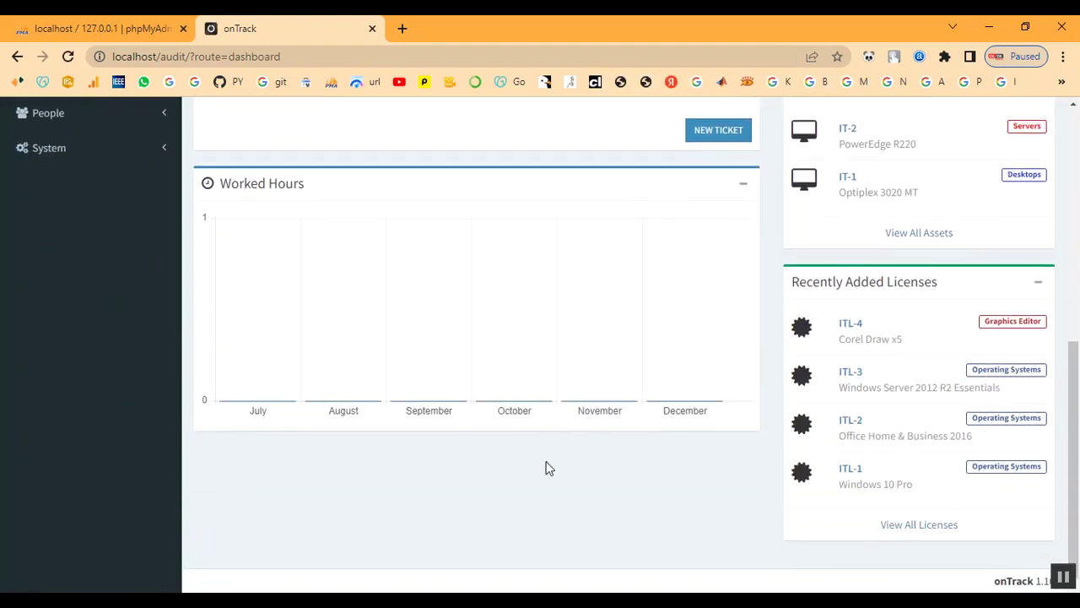
pyautogui.scroll(5, 547, 469)
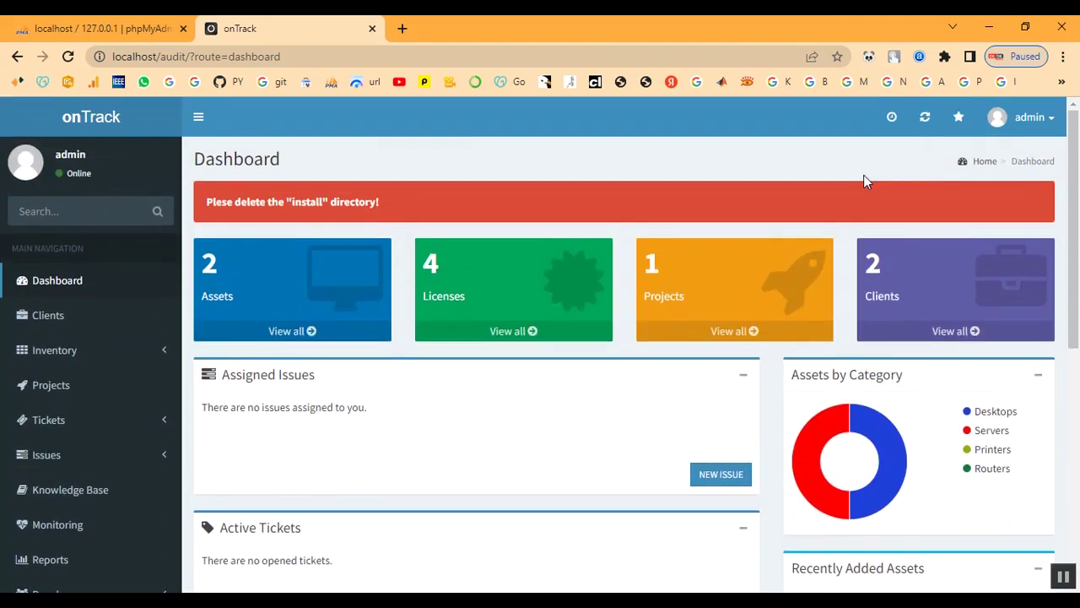
pyautogui.scroll(-5, 348, 403)
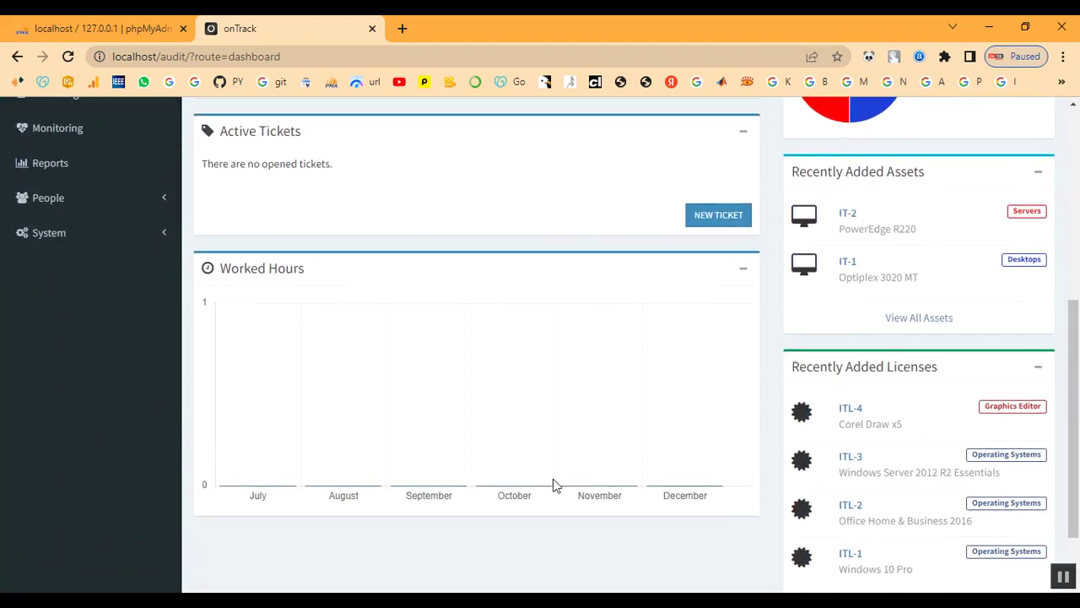
pyautogui.scroll(5, 916, 540)
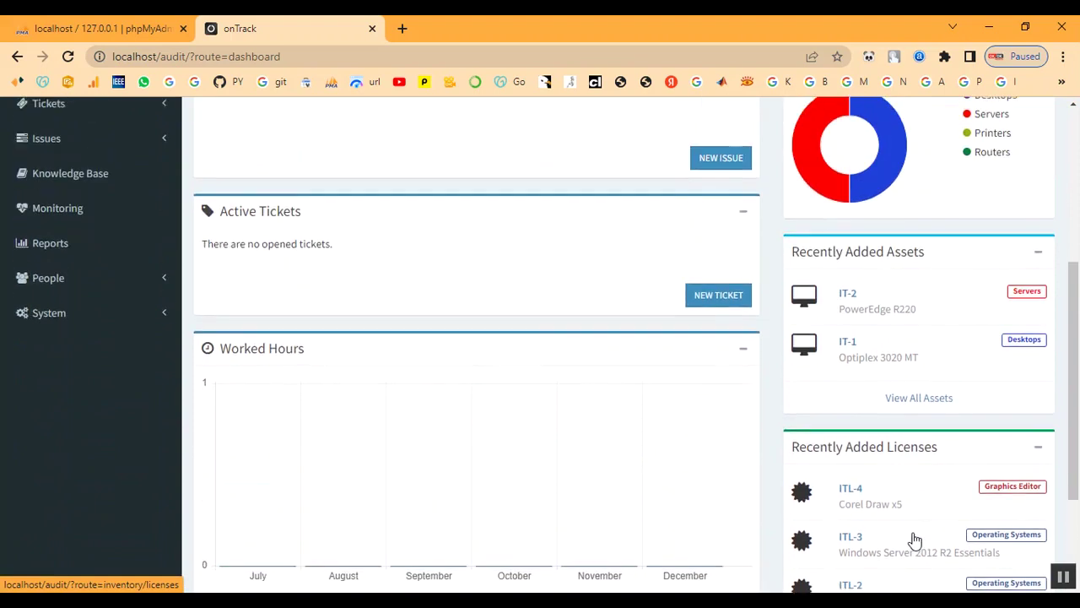
pyautogui.scroll(1, 916, 540)
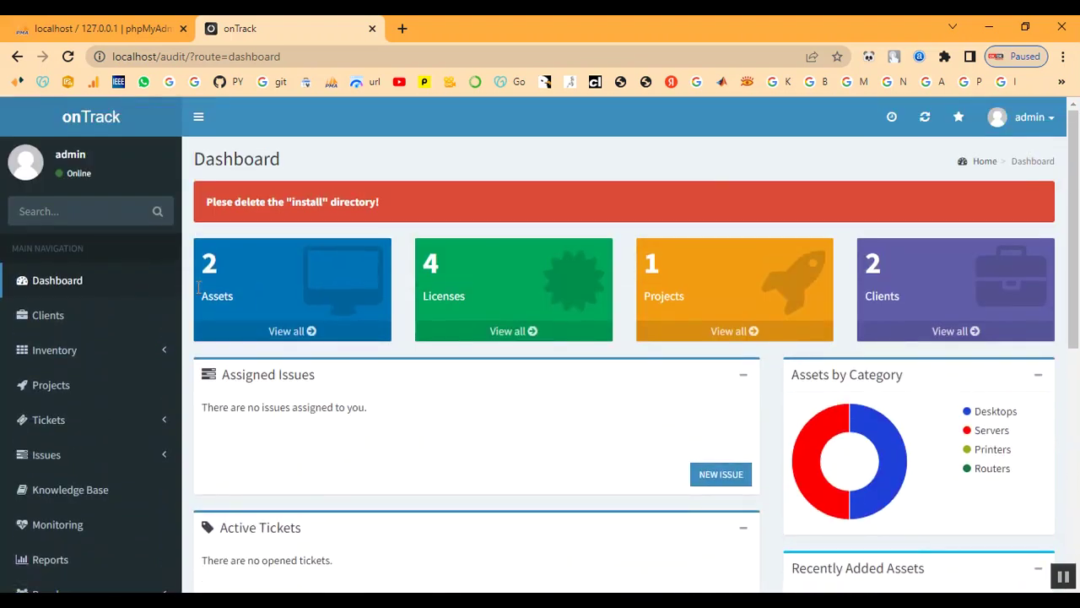
pyautogui.click(51, 323)
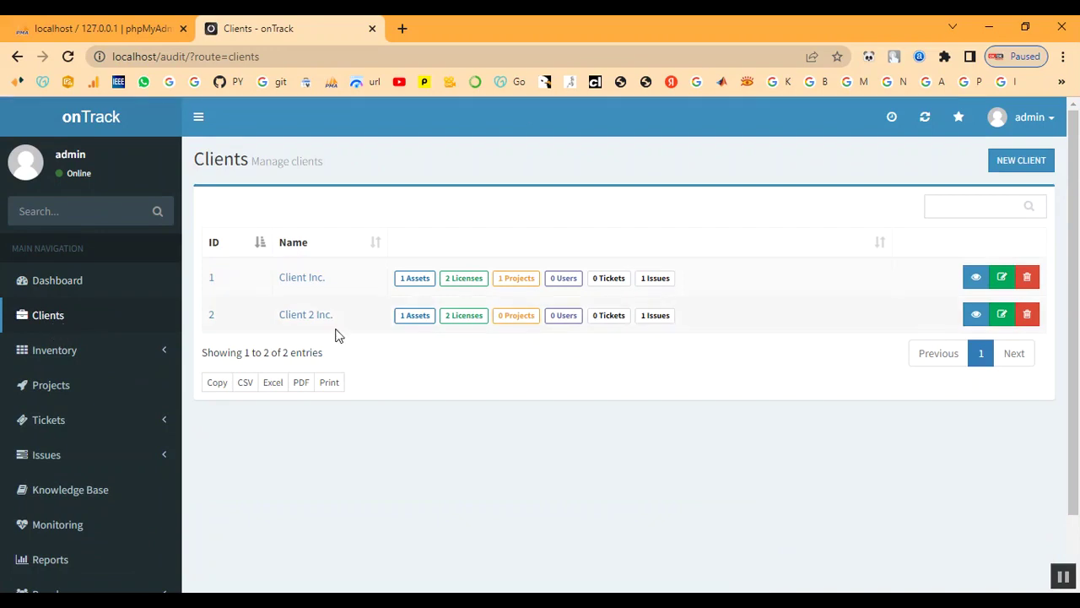
# Create client 'Client' with asset tag prefix IT-TN33 and license tag prefix ITL-33.
pyautogui.click(1021, 169)
pyautogui.click(328, 211)
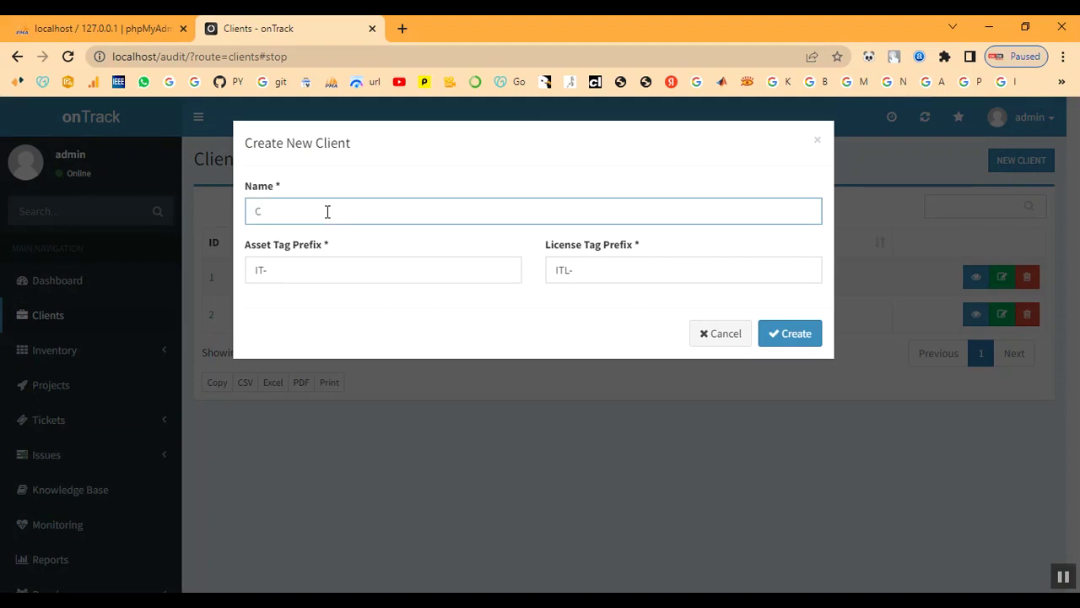
pyautogui.write('Client')
pyautogui.click(324, 276)
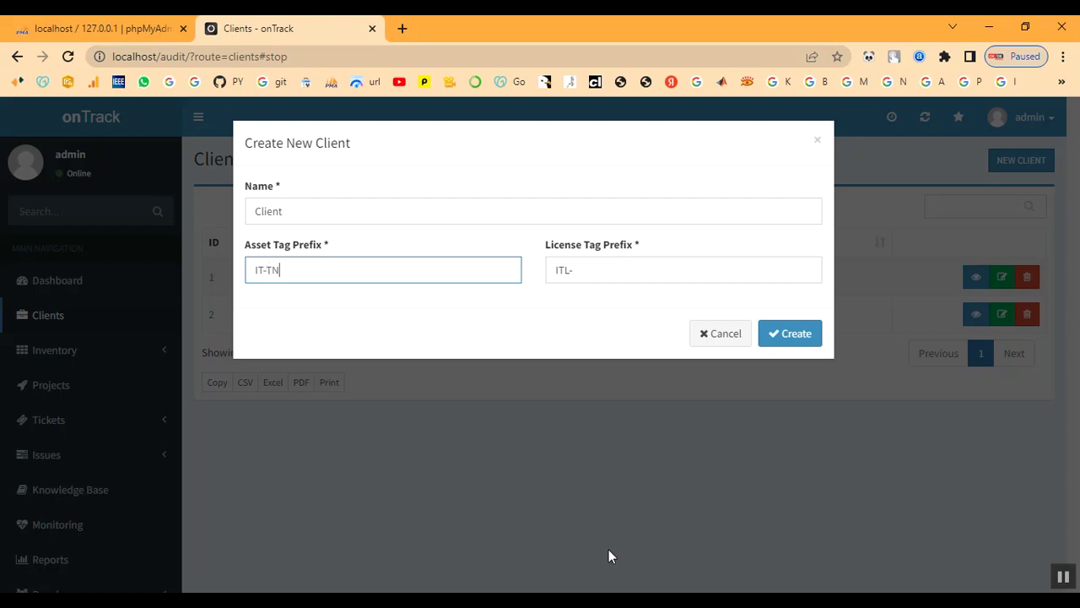
pyautogui.write('33')
pyautogui.click(579, 272)
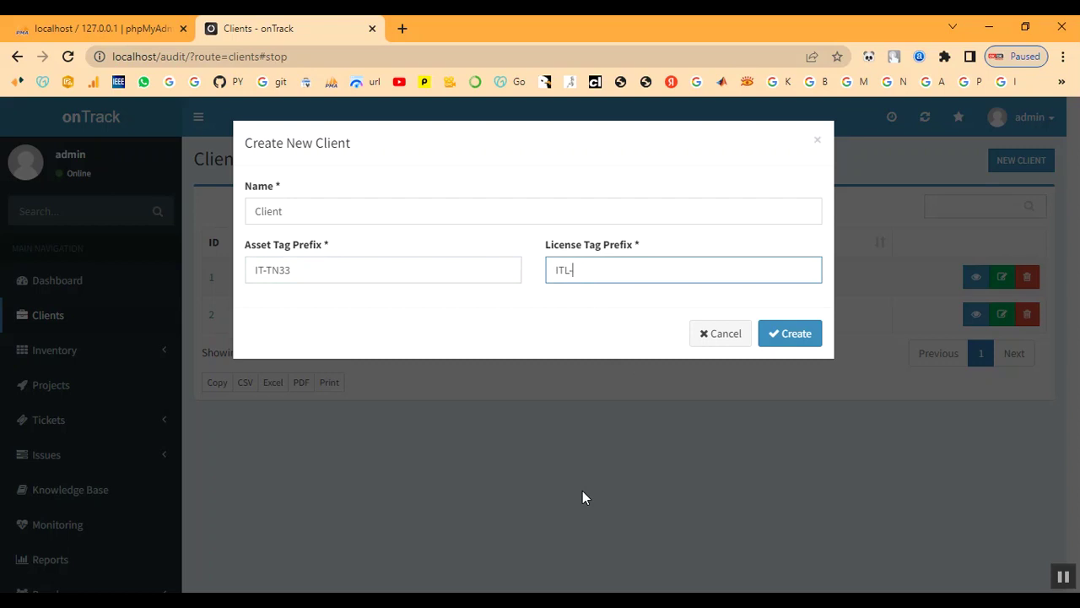
pyautogui.write('33')
pyautogui.click(771, 334)
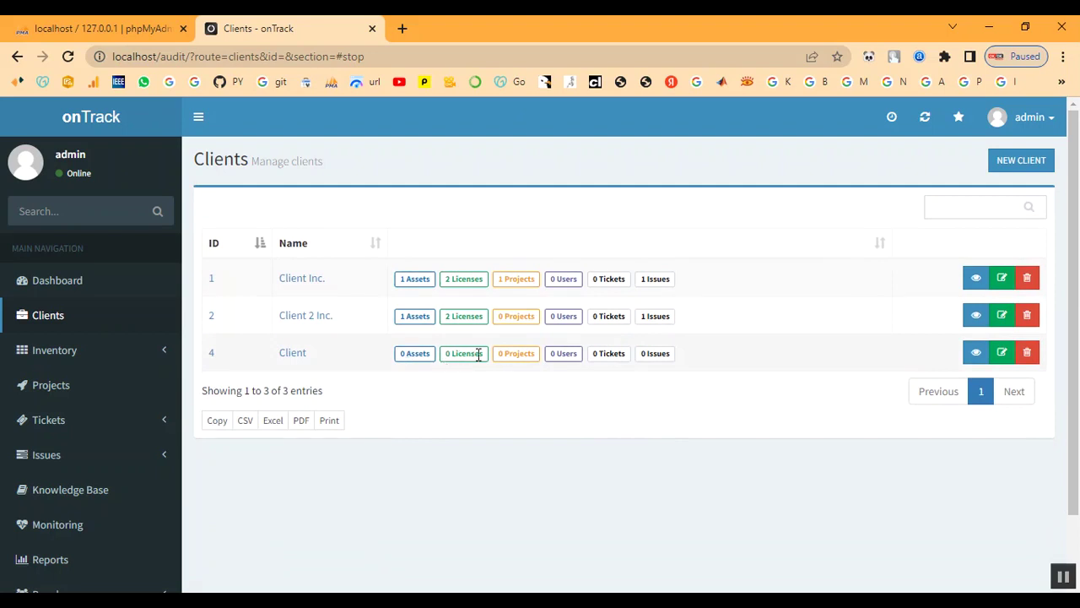
# Open the new Client's summary page.
pyautogui.click(296, 355)
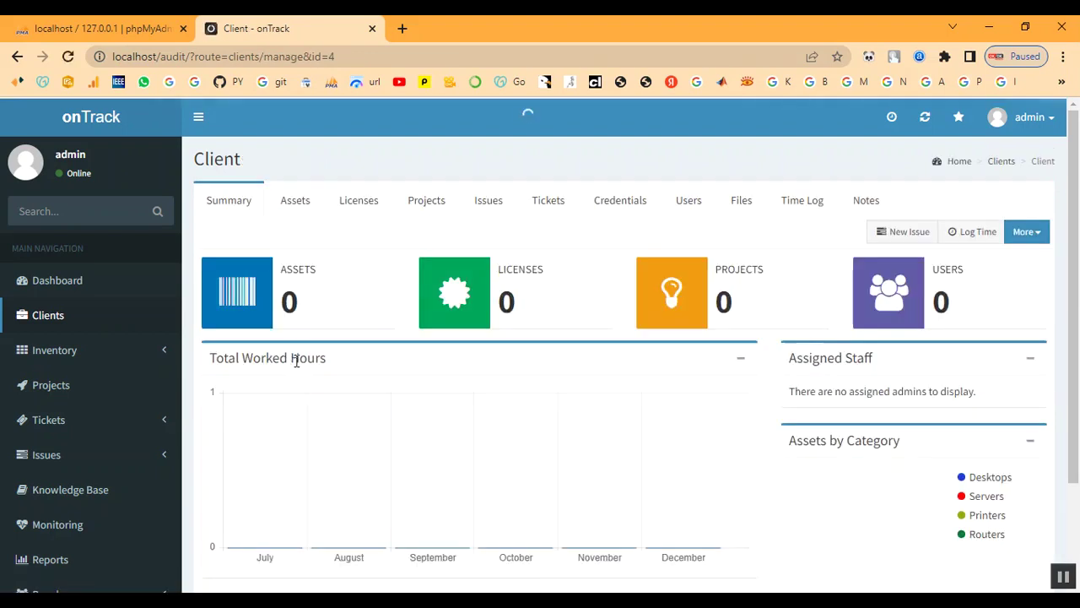
pyautogui.scroll(-2, 700, 376)
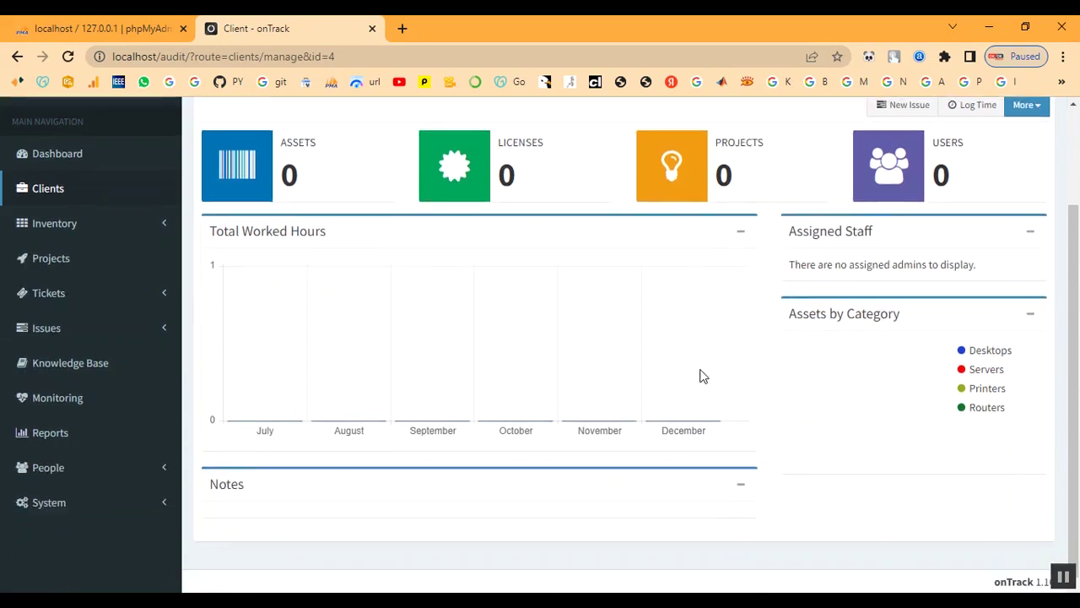
pyautogui.scroll(2, 701, 376)
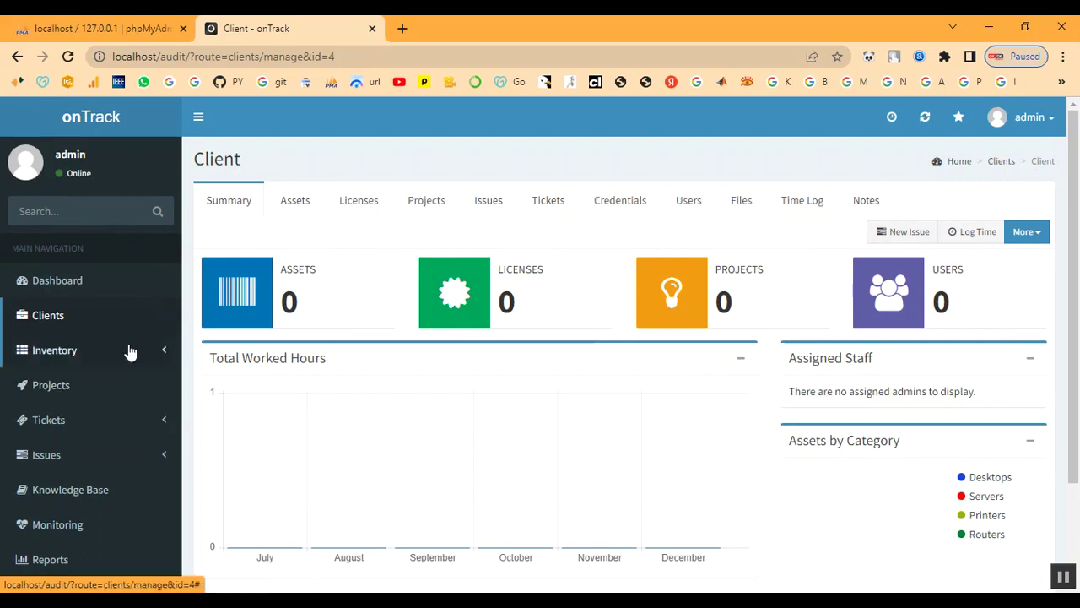
# Go to Inventory > Attributes > Asset Categories.
pyautogui.click(50, 355)
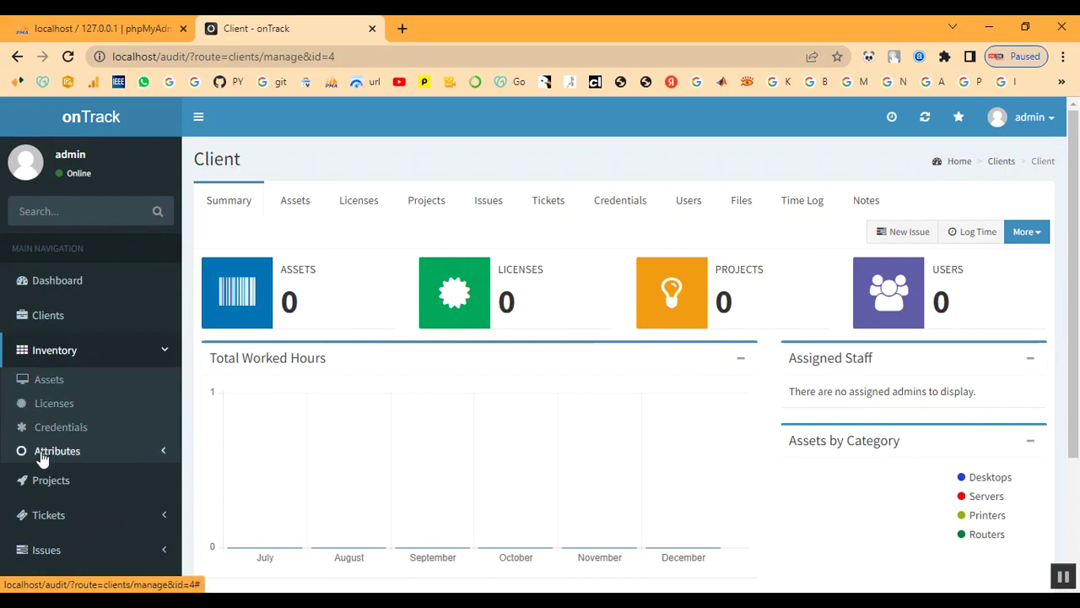
pyautogui.click(41, 455)
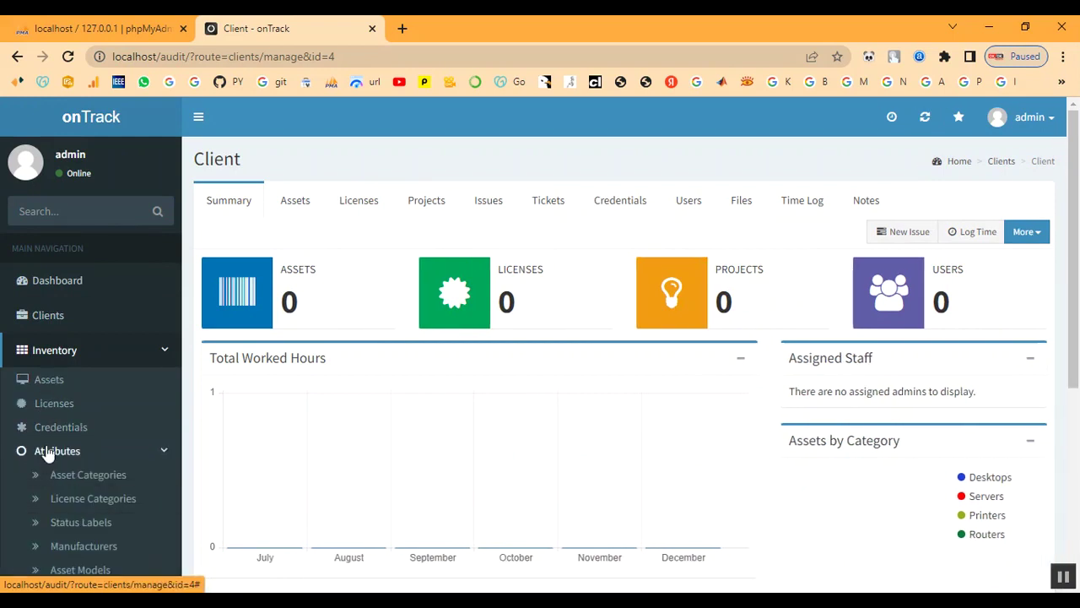
pyautogui.scroll(-3, 73, 466)
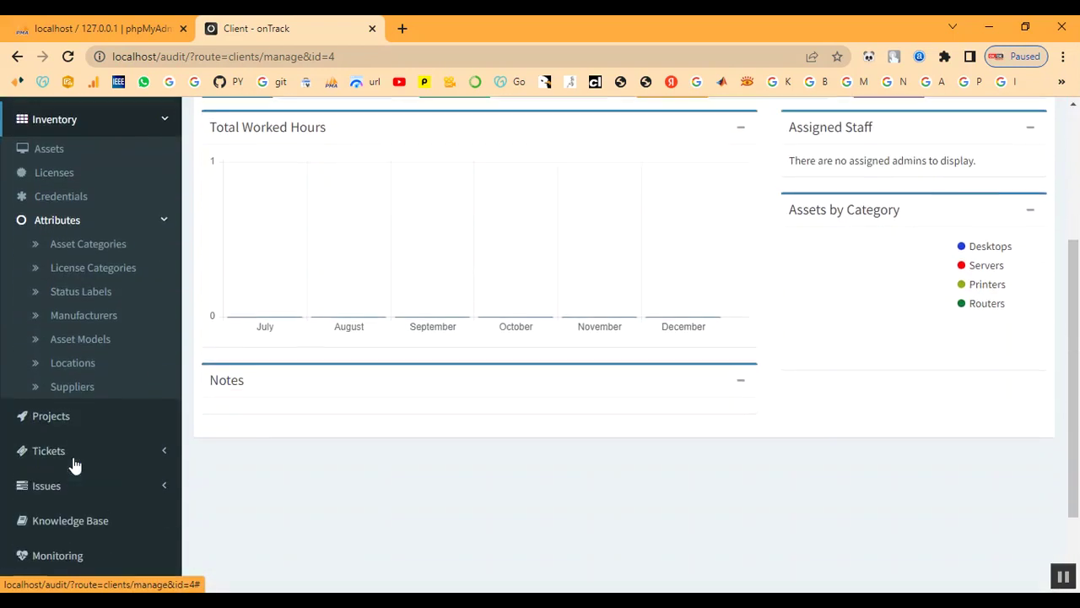
pyautogui.click(89, 237)
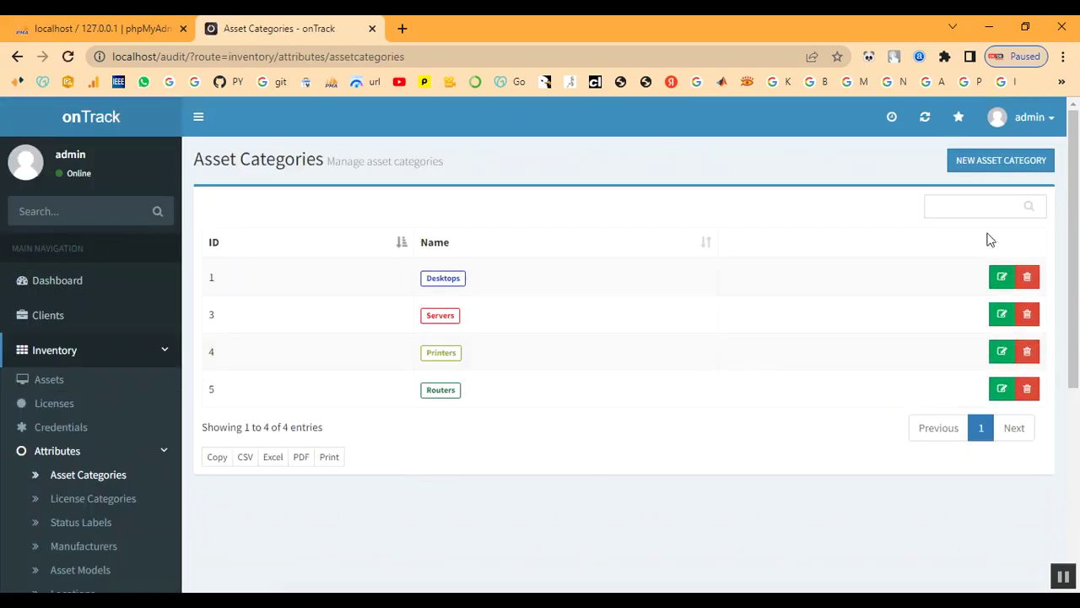
# Create asset category 'Laptop' with pink badge colour #ff0472.
pyautogui.click(983, 166)
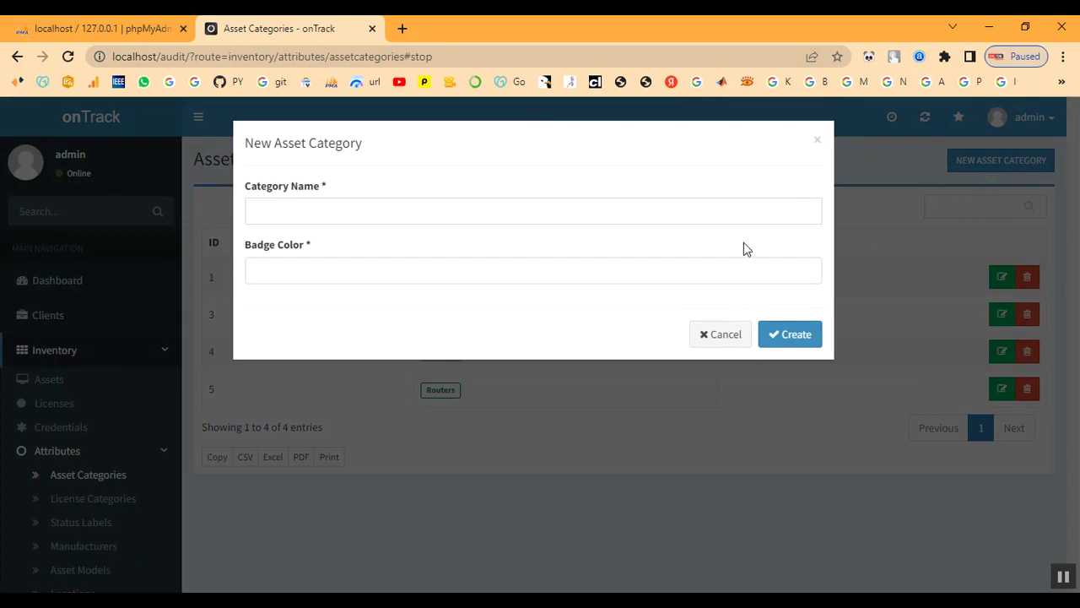
pyautogui.click(273, 215)
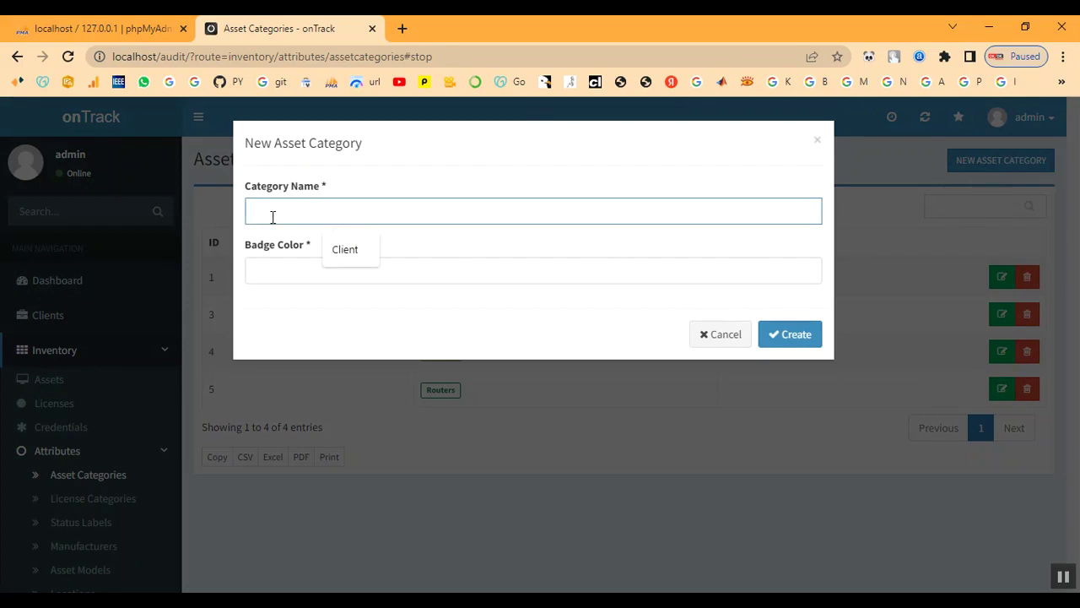
pyautogui.write('Laptop')
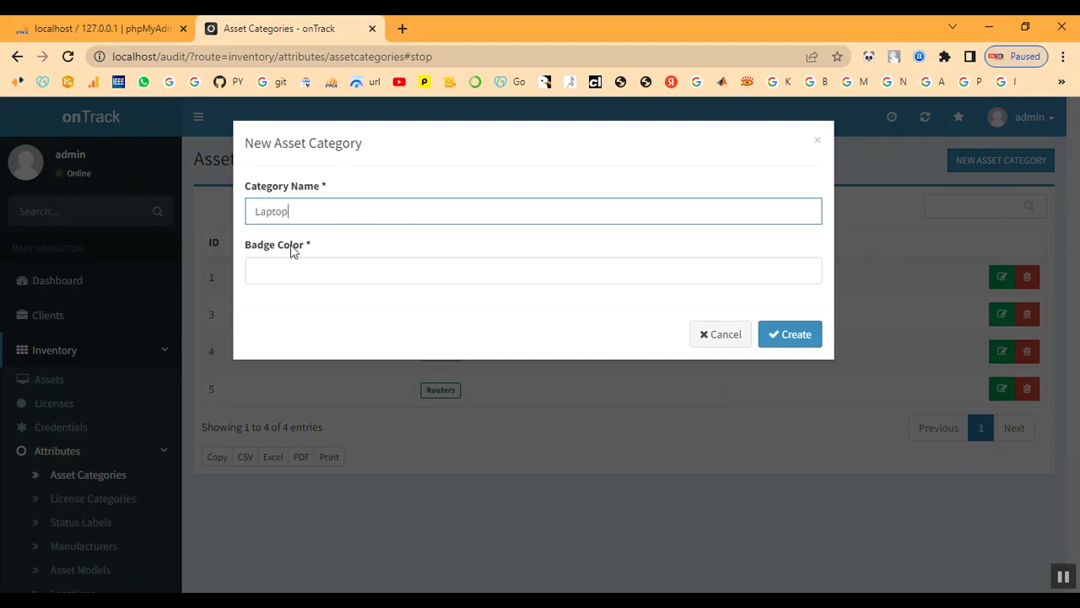
pyautogui.click(305, 272)
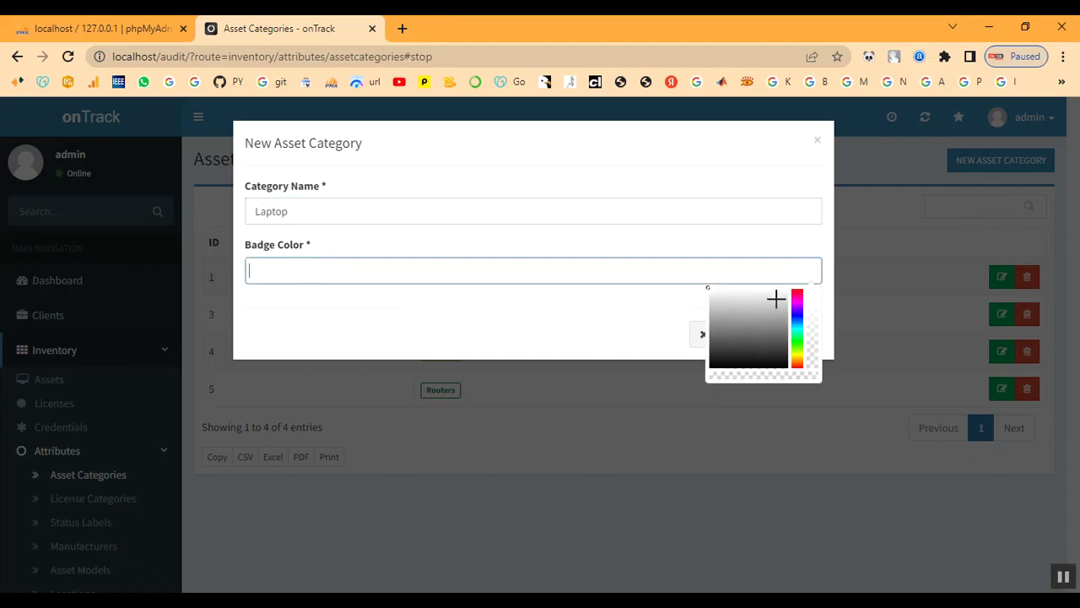
pyautogui.click(801, 288)
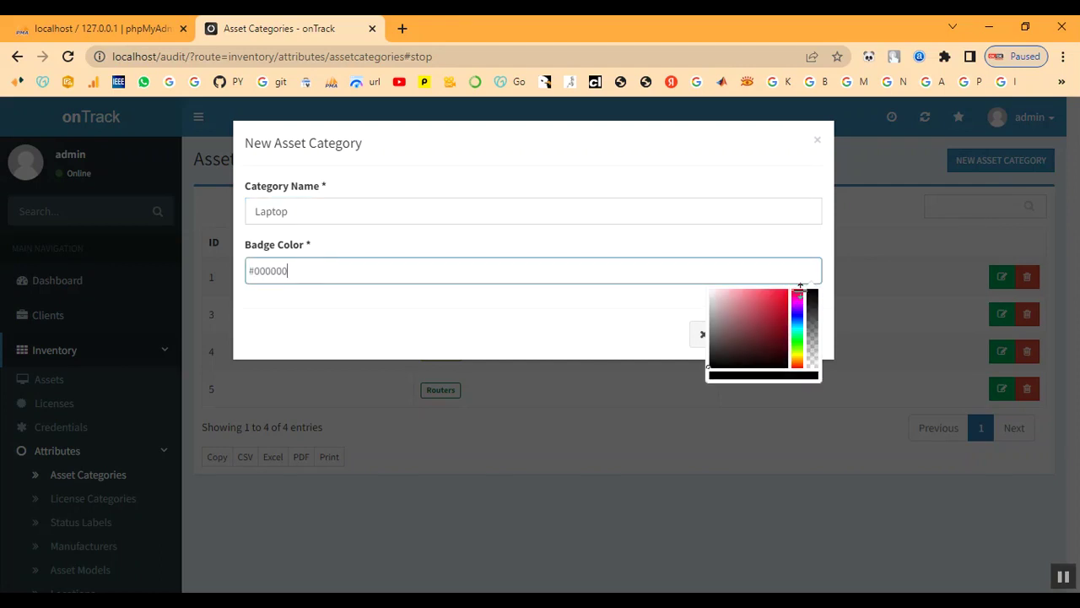
pyautogui.moveTo(801, 287); pyautogui.dragTo(798, 290)
pyautogui.click(786, 288)
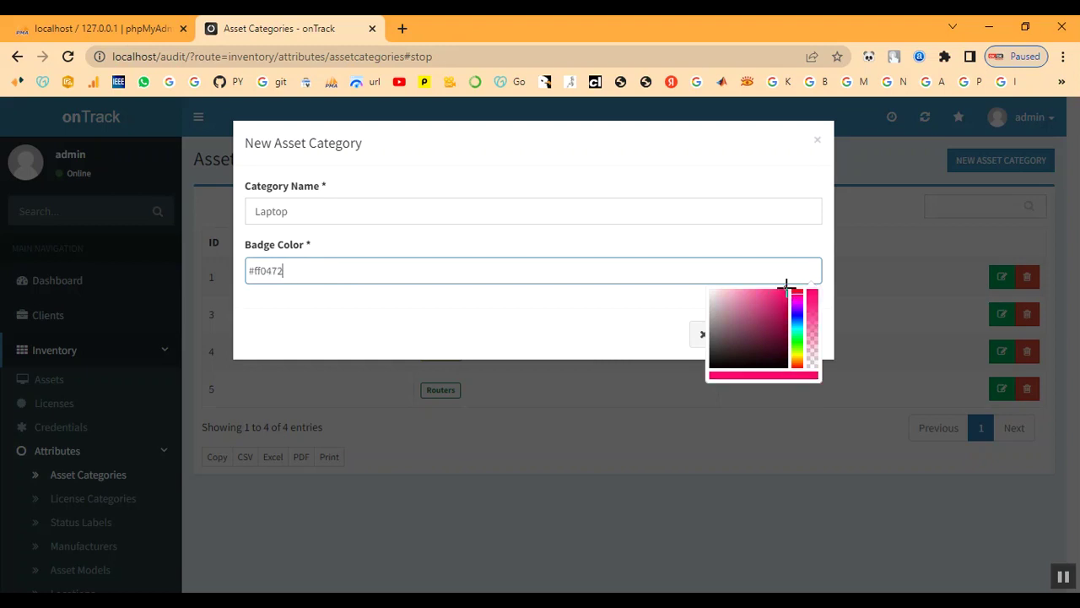
pyautogui.click(620, 321)
pyautogui.click(801, 340)
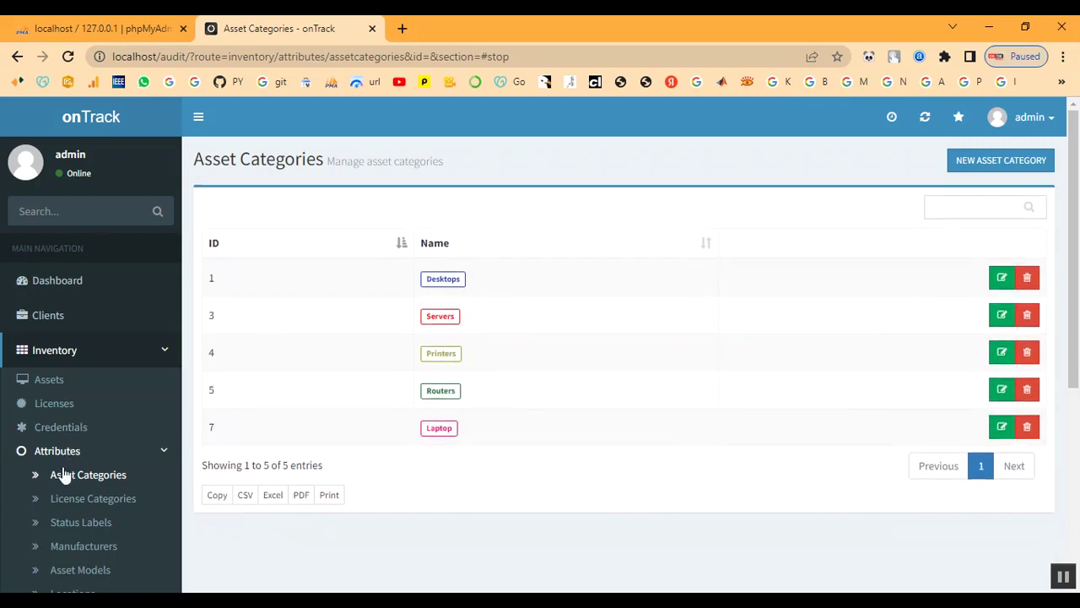
# Open License Categories and start a new category named Developer.
pyautogui.click(82, 500)
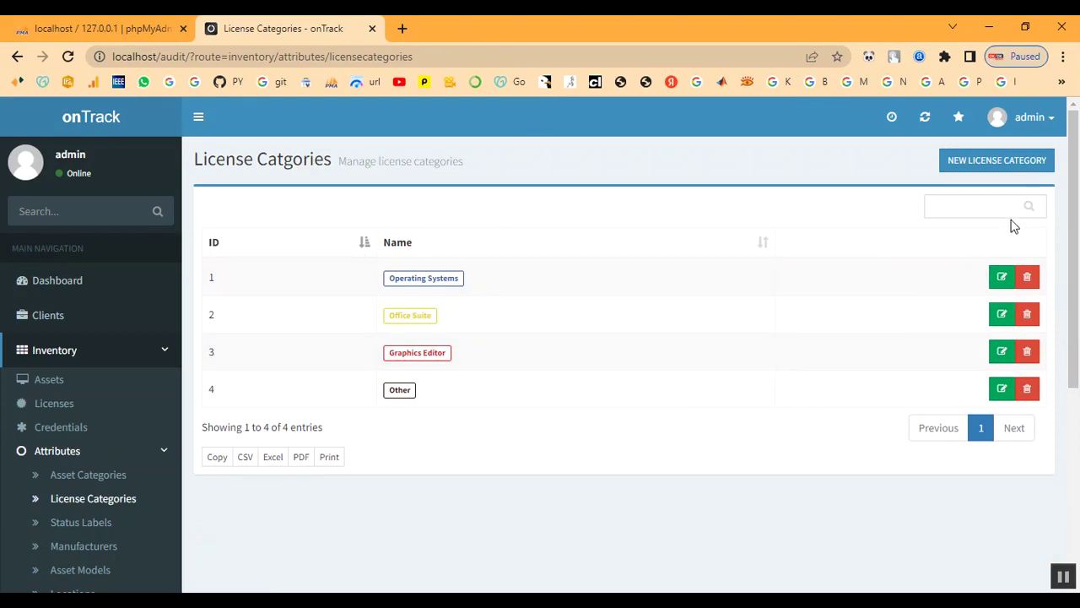
pyautogui.click(1000, 169)
pyautogui.click(325, 210)
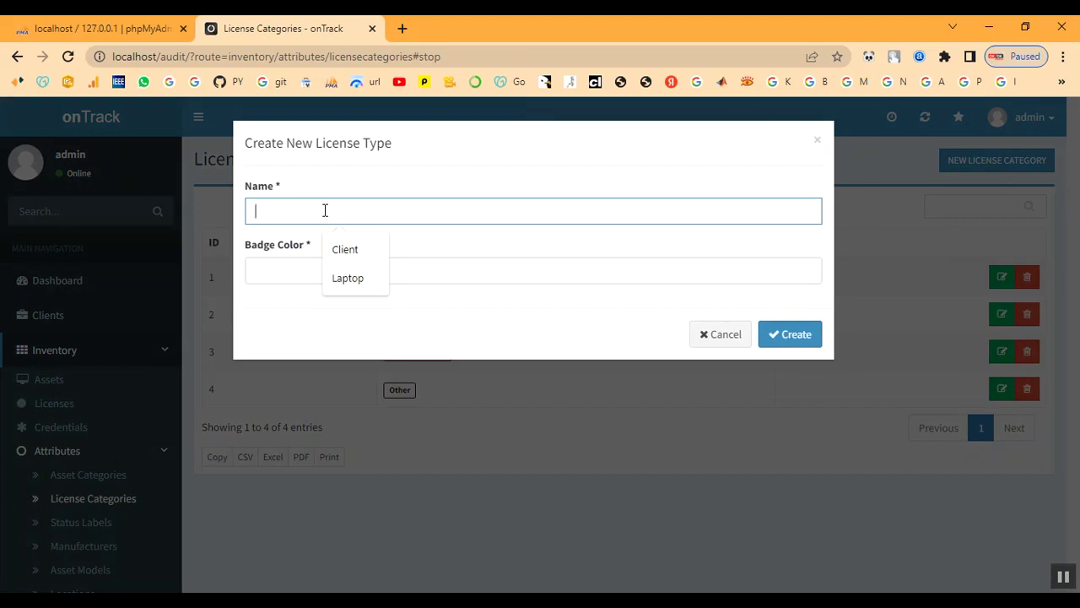
pyautogui.write('D')
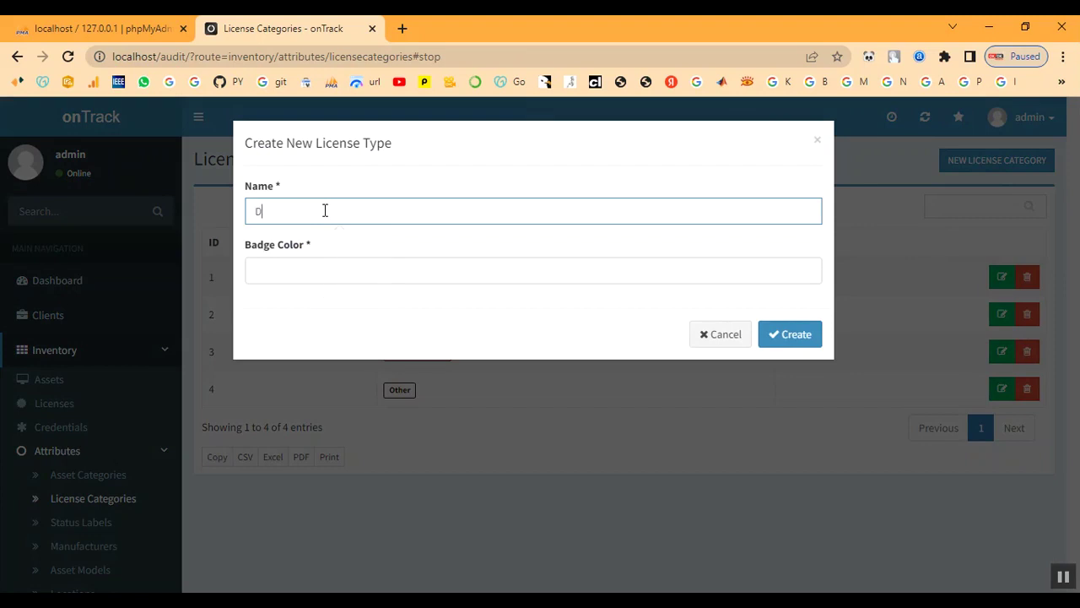
pyautogui.write('E')
pyautogui.press('BackSpace')
pyautogui.write('evelopwer')
# Give it pink badge colour #fc0990 and create the Developer category.
pyautogui.click(330, 272)
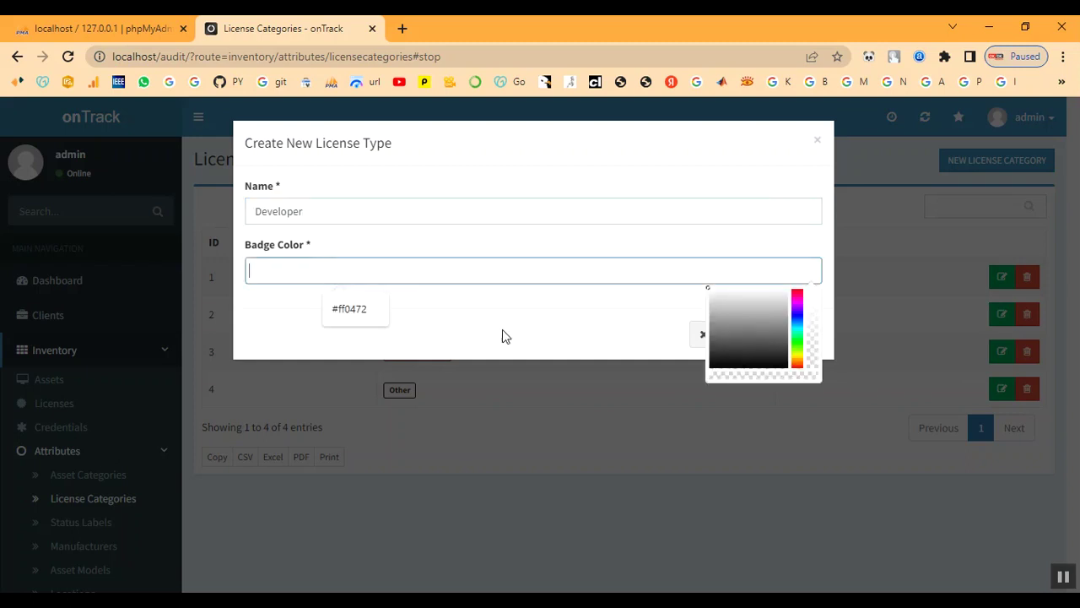
pyautogui.click(797, 287)
pyautogui.moveTo(796, 287); pyautogui.dragTo(799, 289)
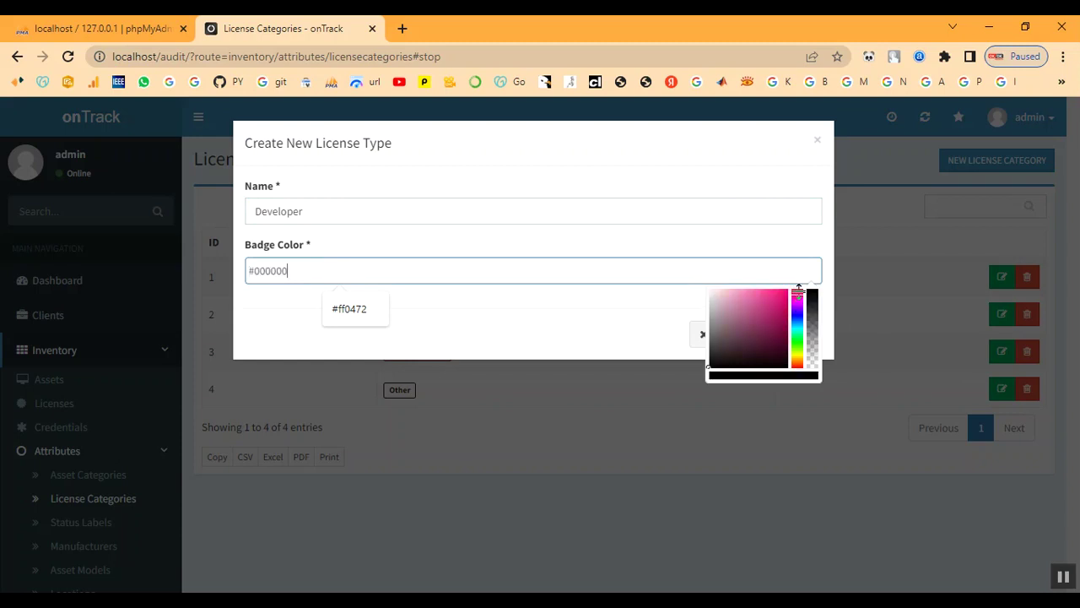
pyautogui.click(785, 287)
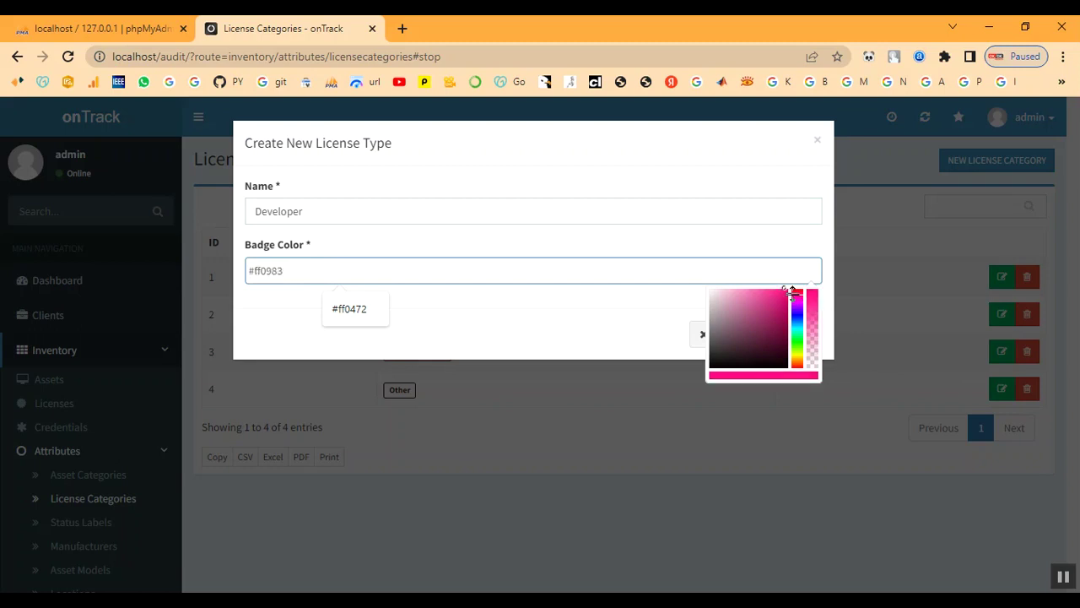
pyautogui.click(799, 292)
pyautogui.click(798, 297)
pyautogui.click(785, 287)
pyautogui.click(579, 335)
pyautogui.click(800, 339)
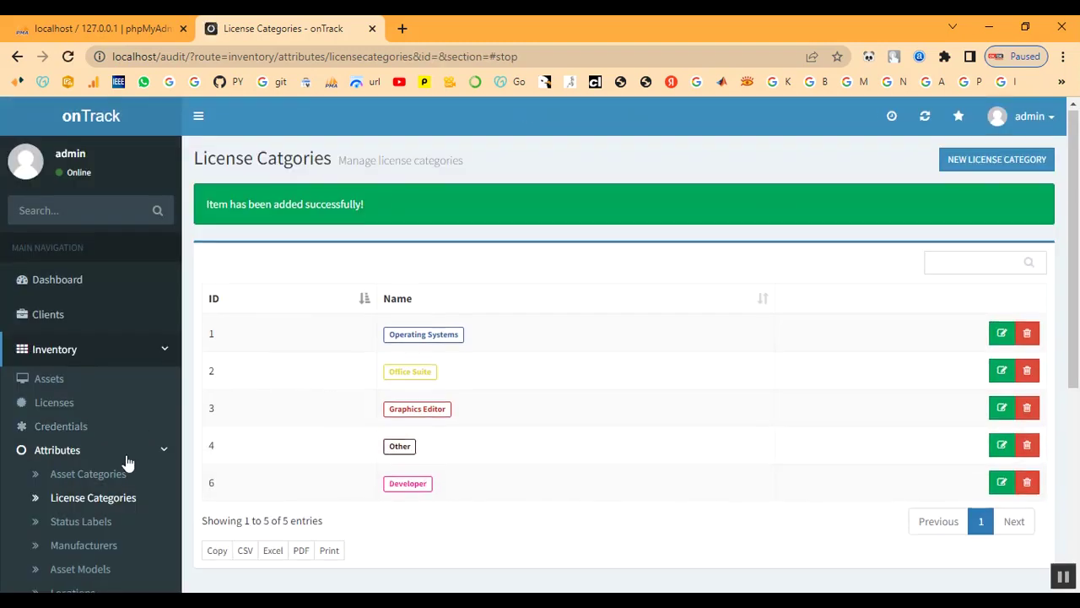
pyautogui.scroll(-3, 126, 460)
# Open Status Labels and start a new label named In Process.
pyautogui.click(88, 373)
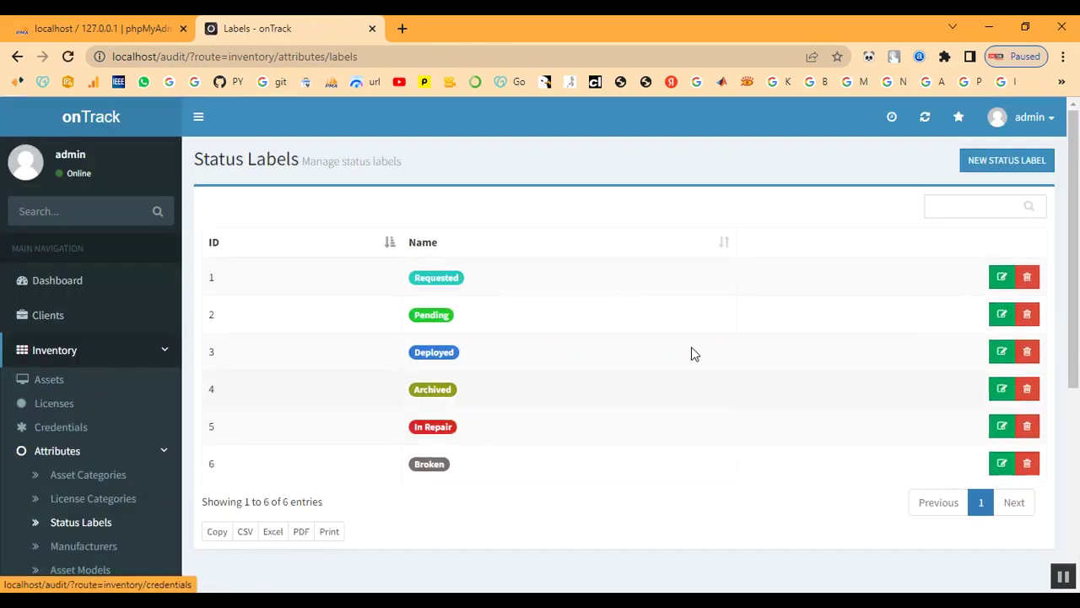
pyautogui.click(975, 173)
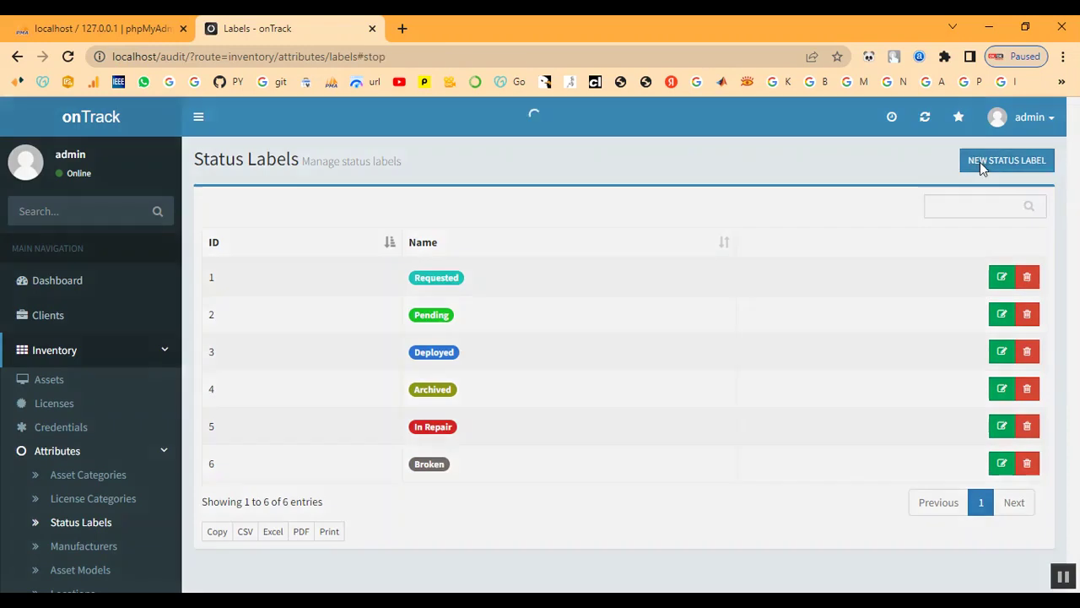
pyautogui.click(328, 211)
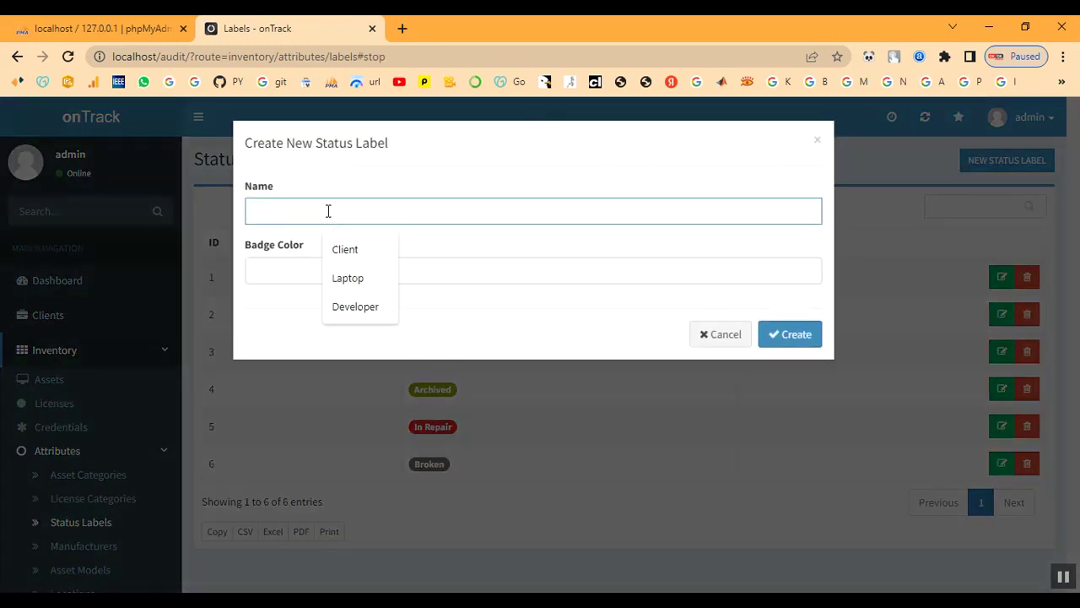
pyautogui.write('In Process')
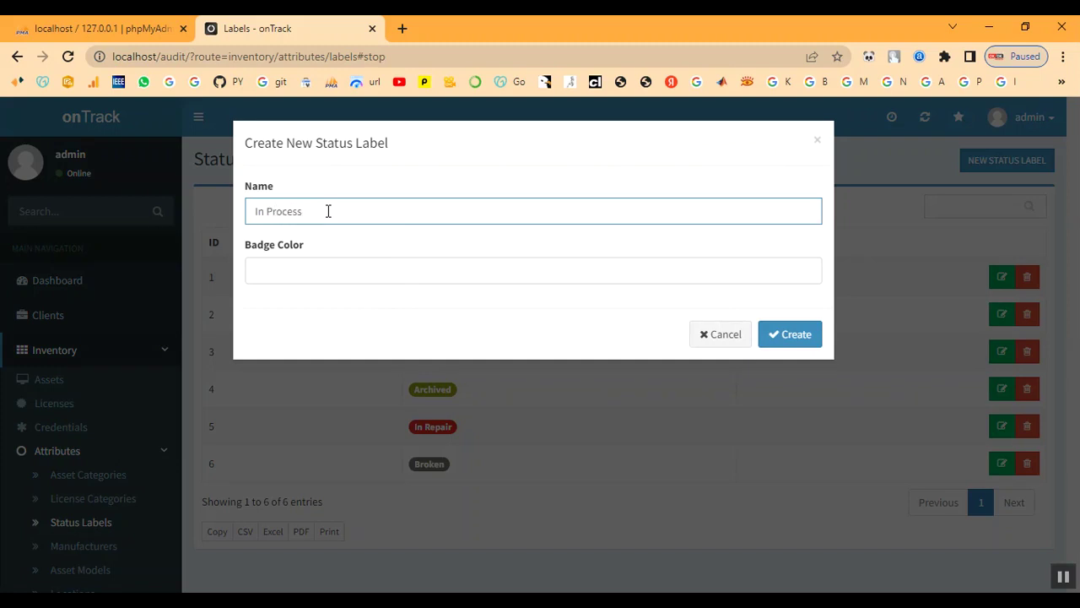
# Set the label's badge colour to bright green #09f700 and create it.
pyautogui.click(441, 274)
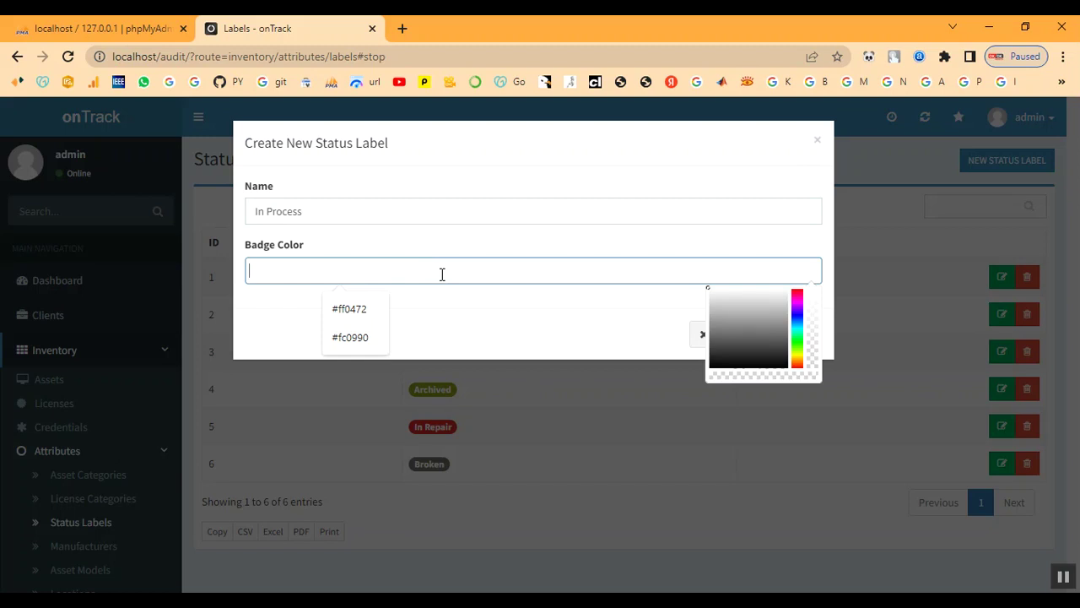
pyautogui.click(798, 290)
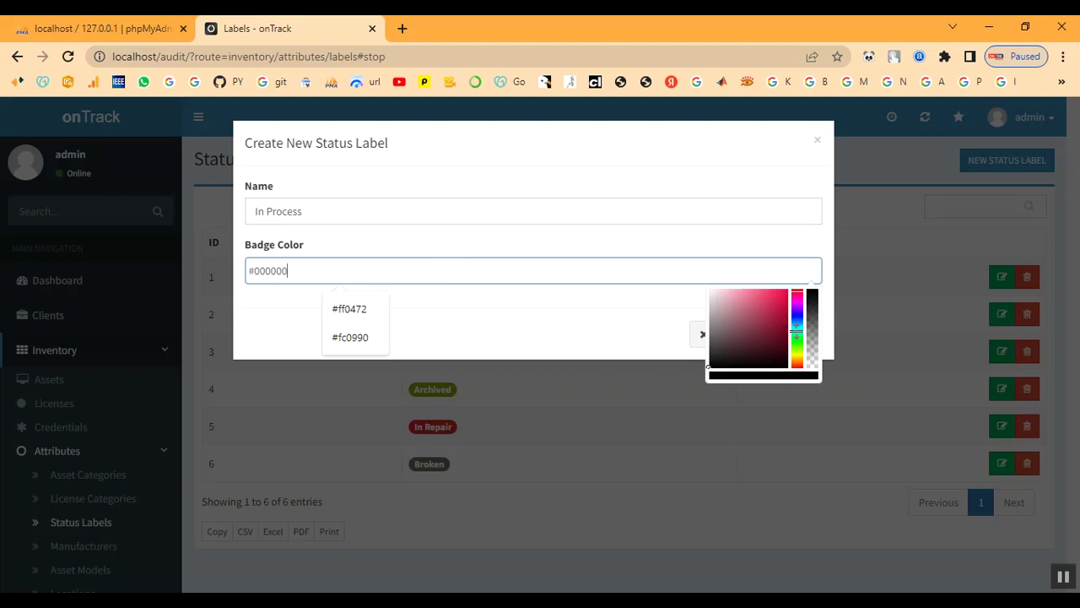
pyautogui.click(798, 334)
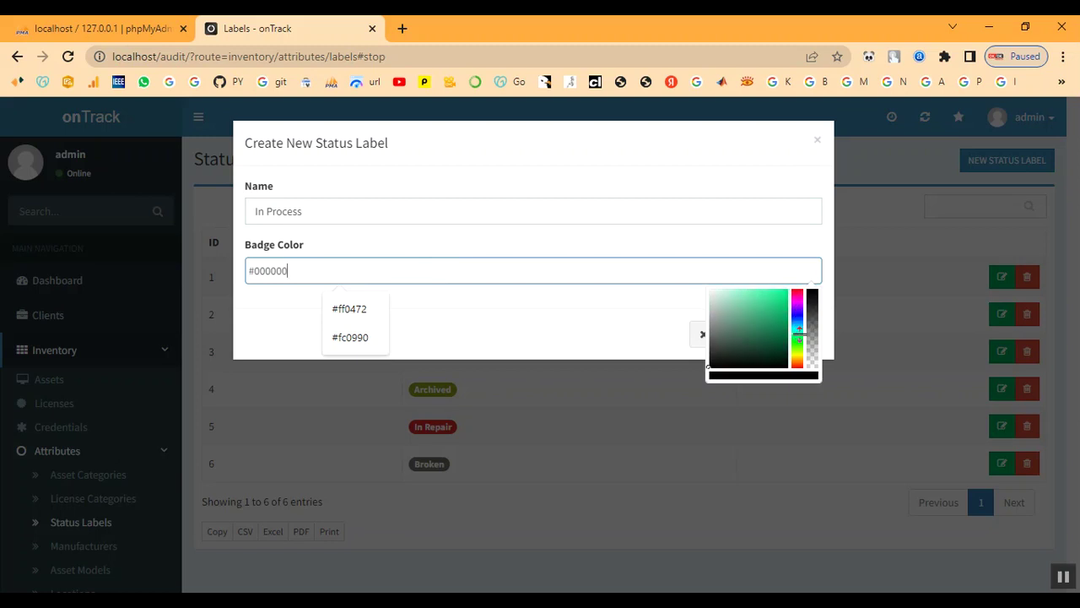
pyautogui.click(796, 341)
pyautogui.click(784, 293)
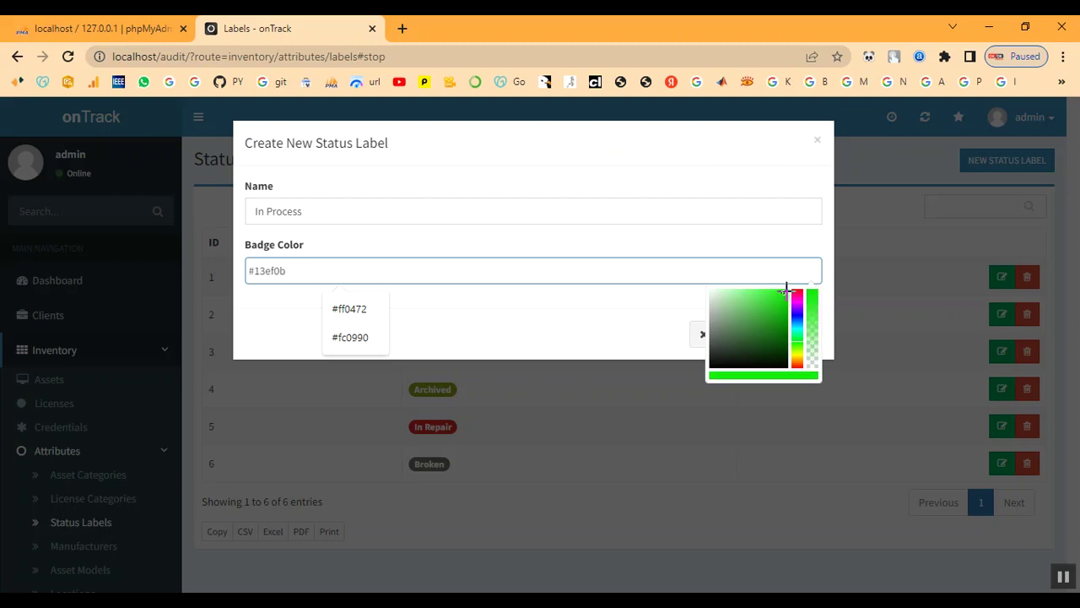
pyautogui.click(785, 290)
pyautogui.click(787, 290)
pyautogui.click(535, 347)
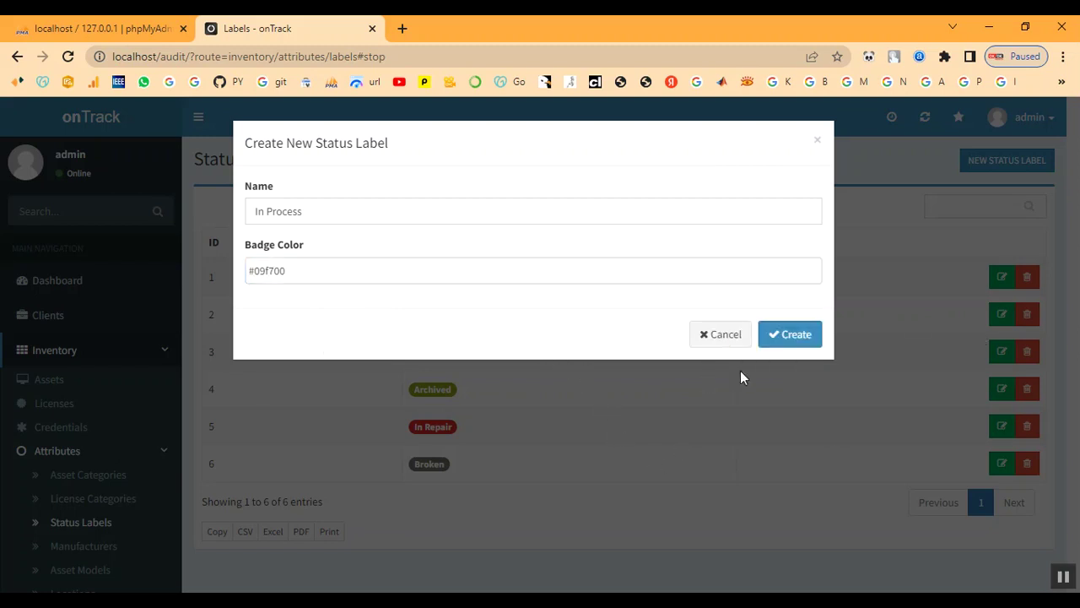
pyautogui.click(786, 342)
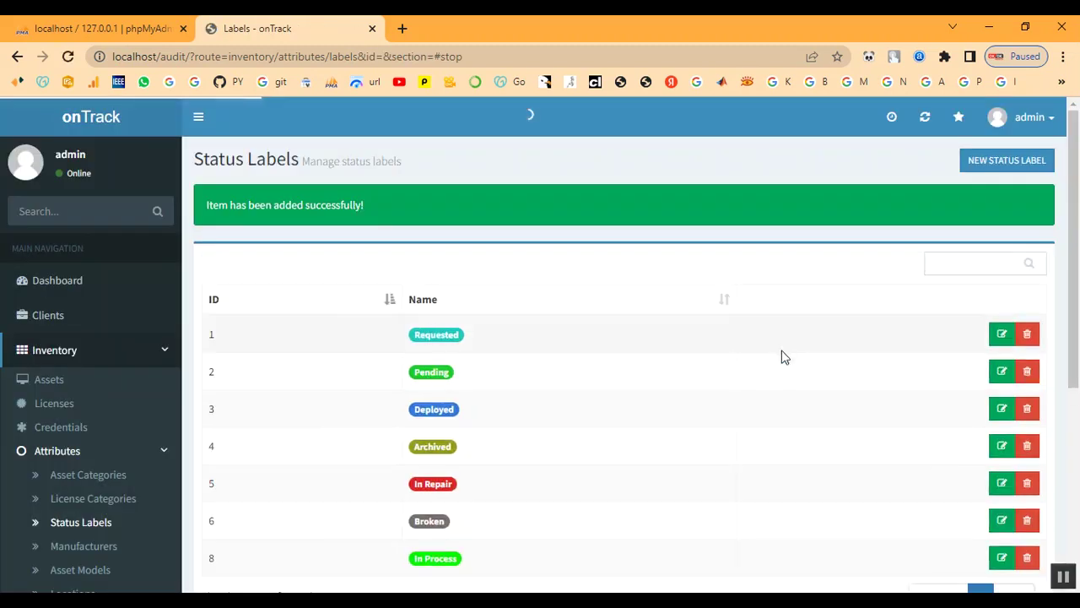
pyautogui.scroll(-2, 506, 545)
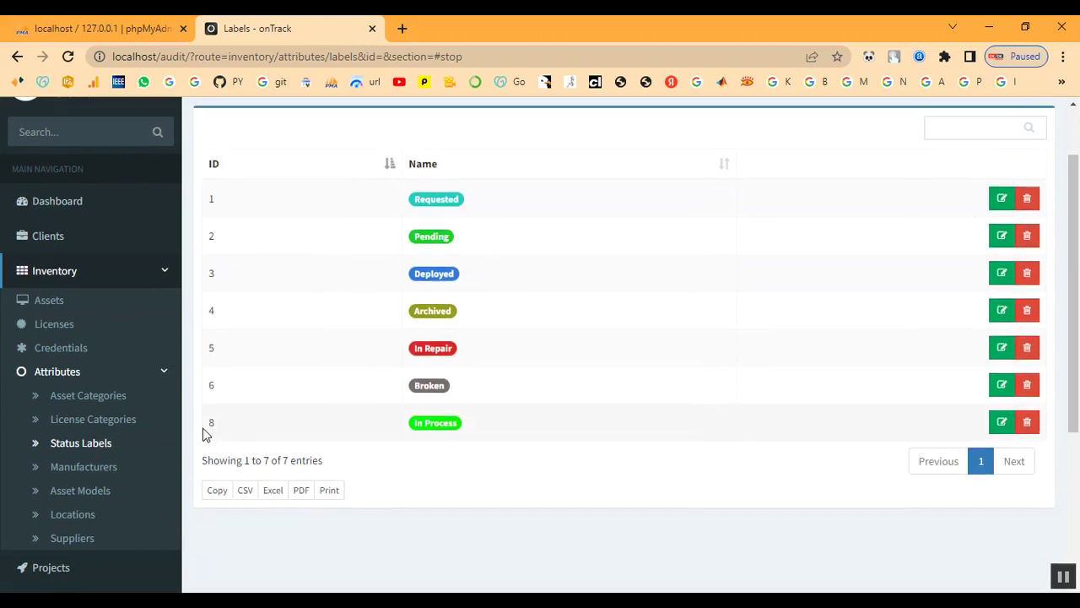
# Create manufacturer 'Dell' in the Manufacturers list.
pyautogui.click(93, 473)
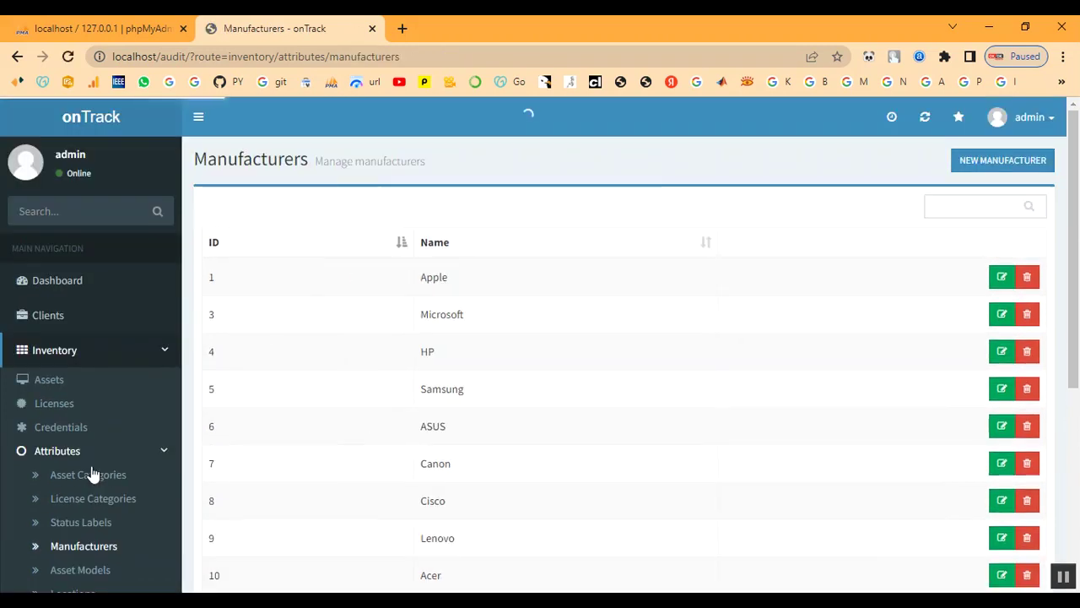
pyautogui.scroll(-3, 687, 480)
pyautogui.scroll(3, 687, 480)
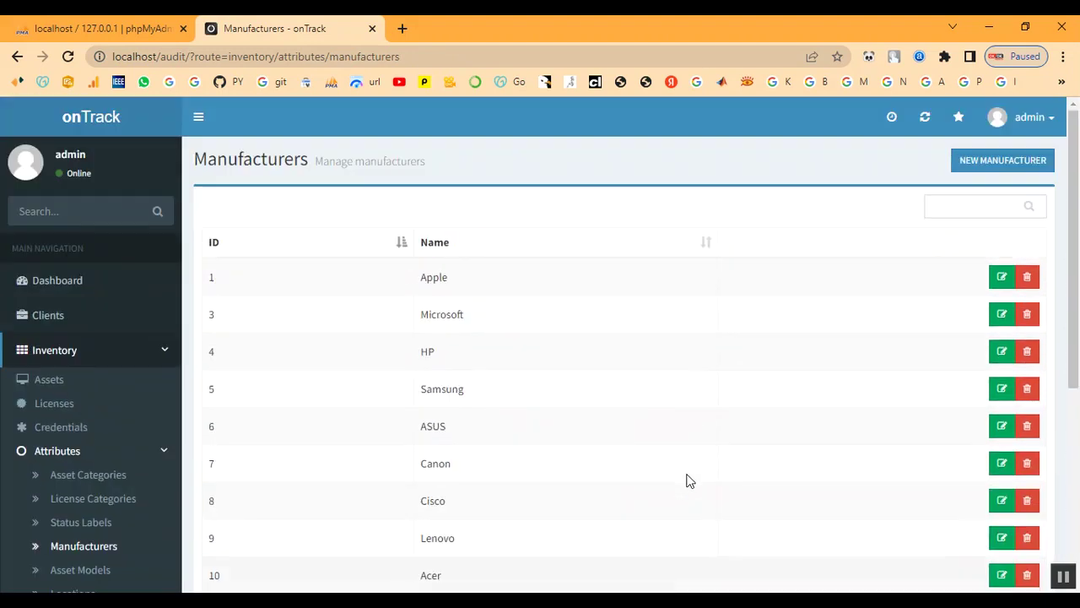
pyautogui.click(982, 169)
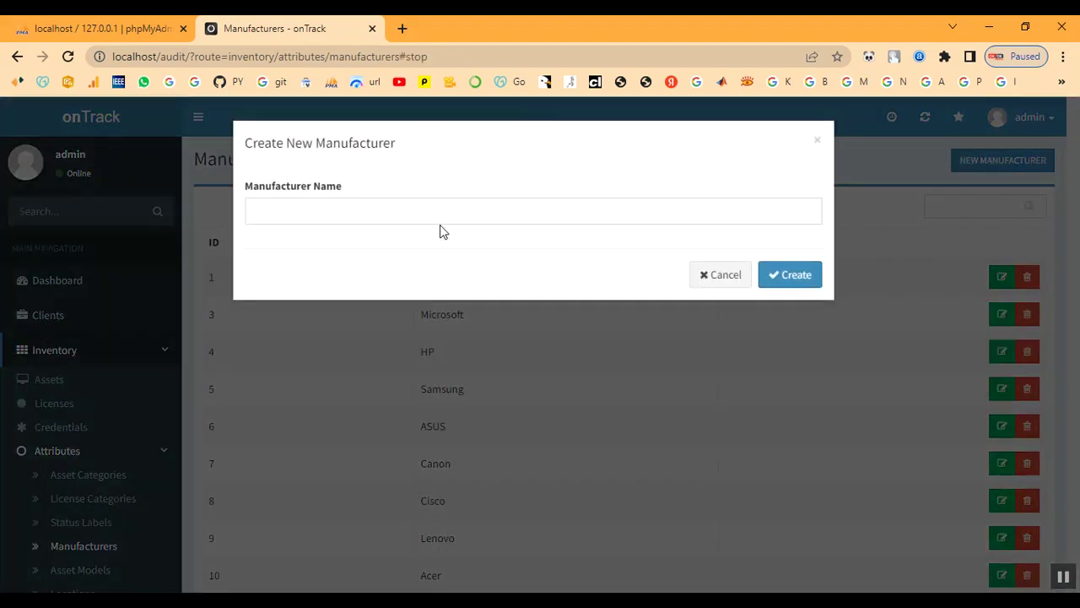
pyautogui.click(411, 206)
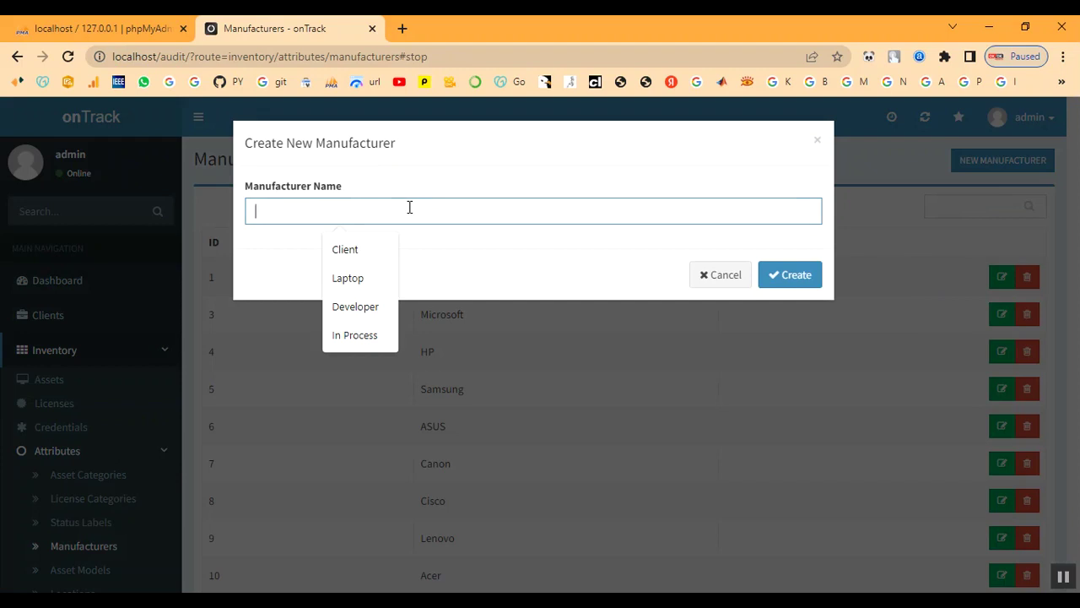
pyautogui.write('D')
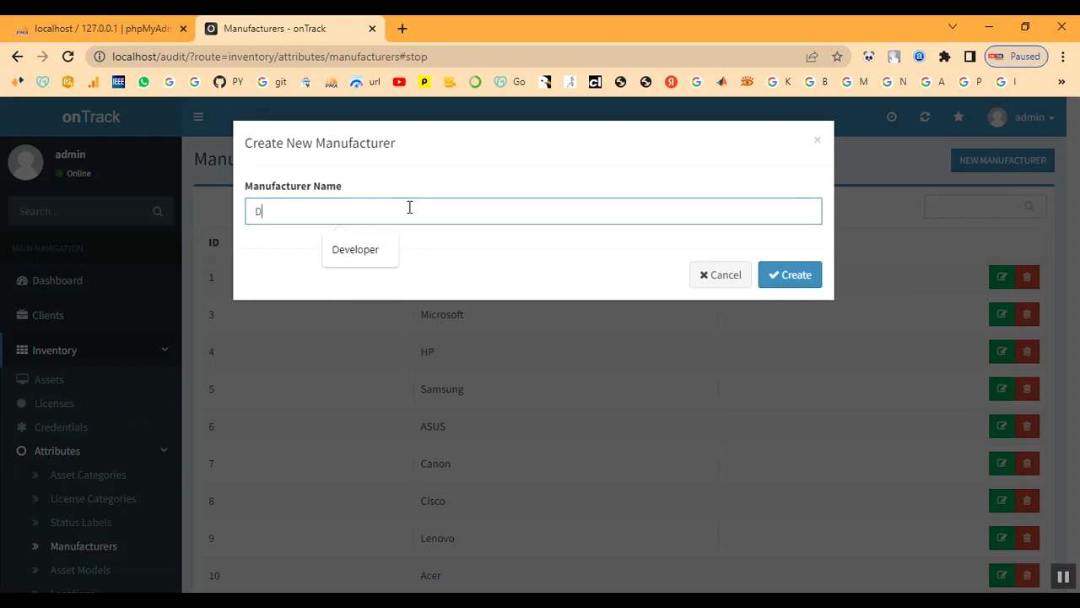
pyautogui.write('ell')
pyautogui.click(797, 287)
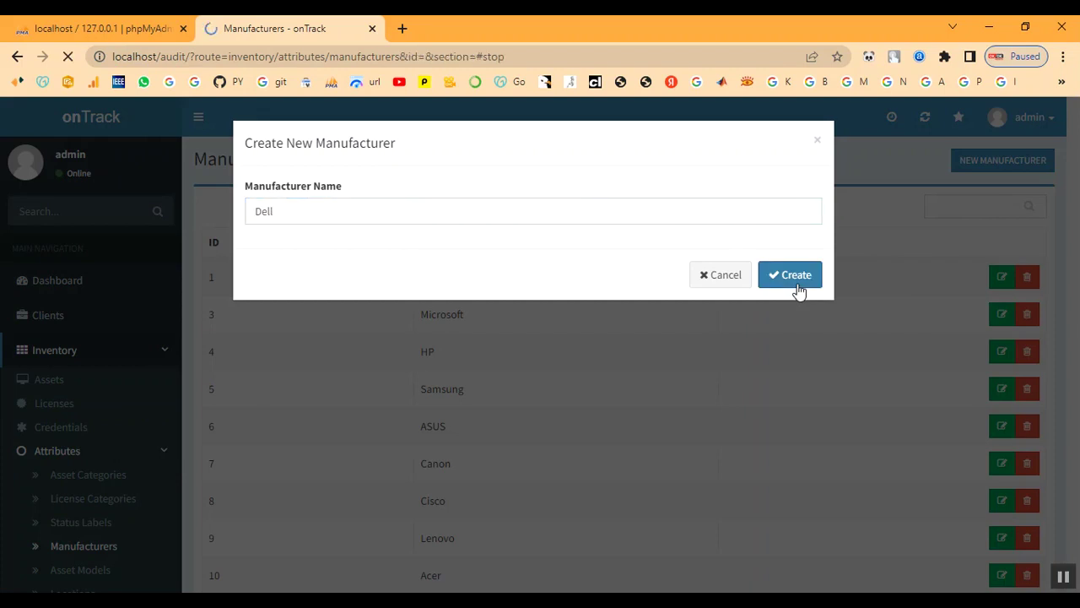
pyautogui.scroll(-2, 84, 458)
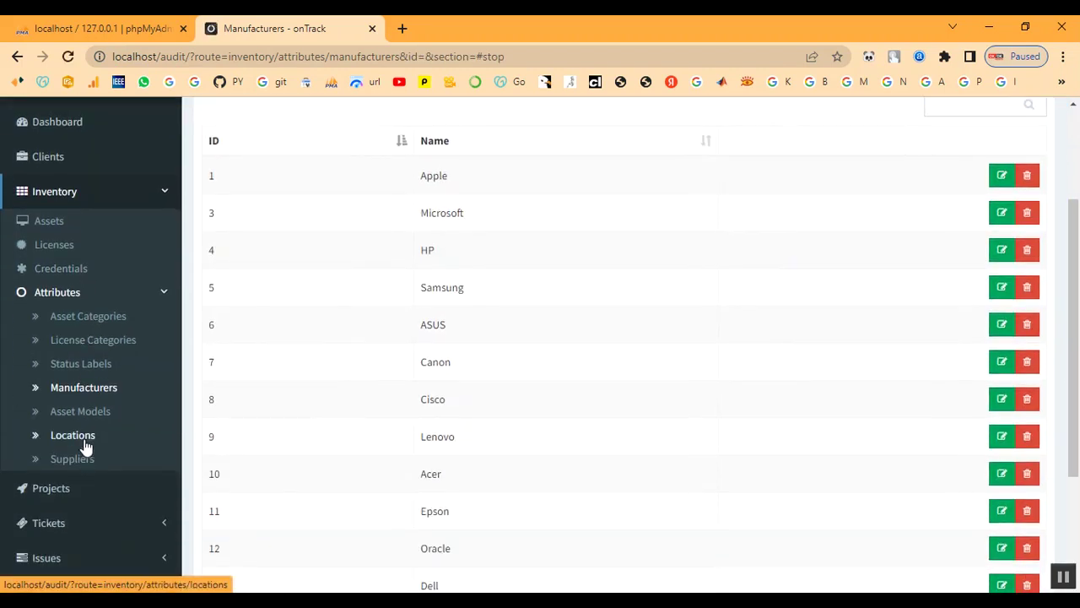
# Create asset model 'Power Edge' in the Asset Models list.
pyautogui.click(82, 415)
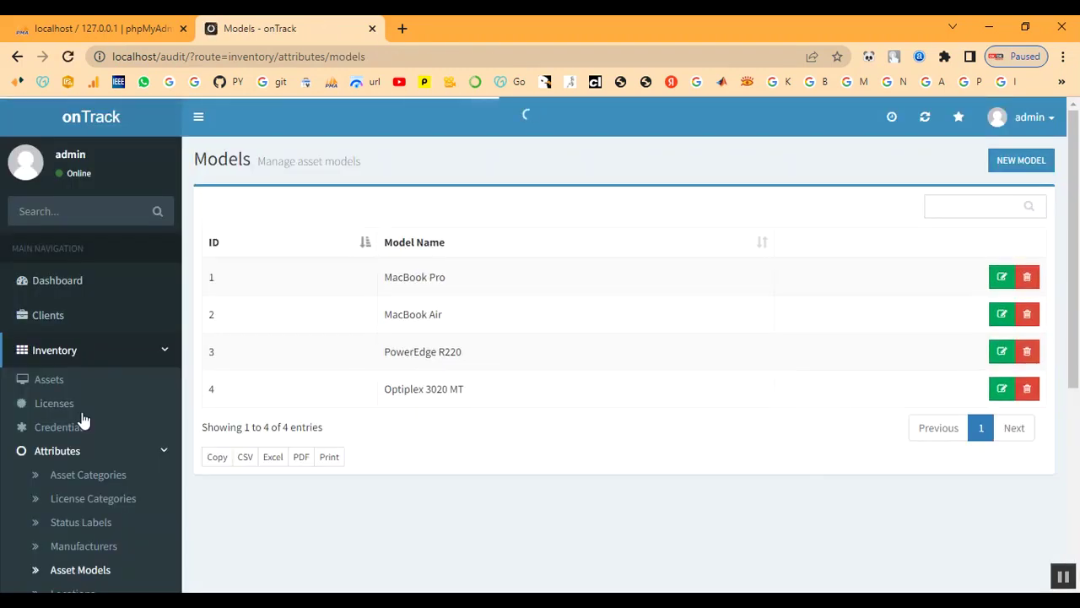
pyautogui.click(1019, 159)
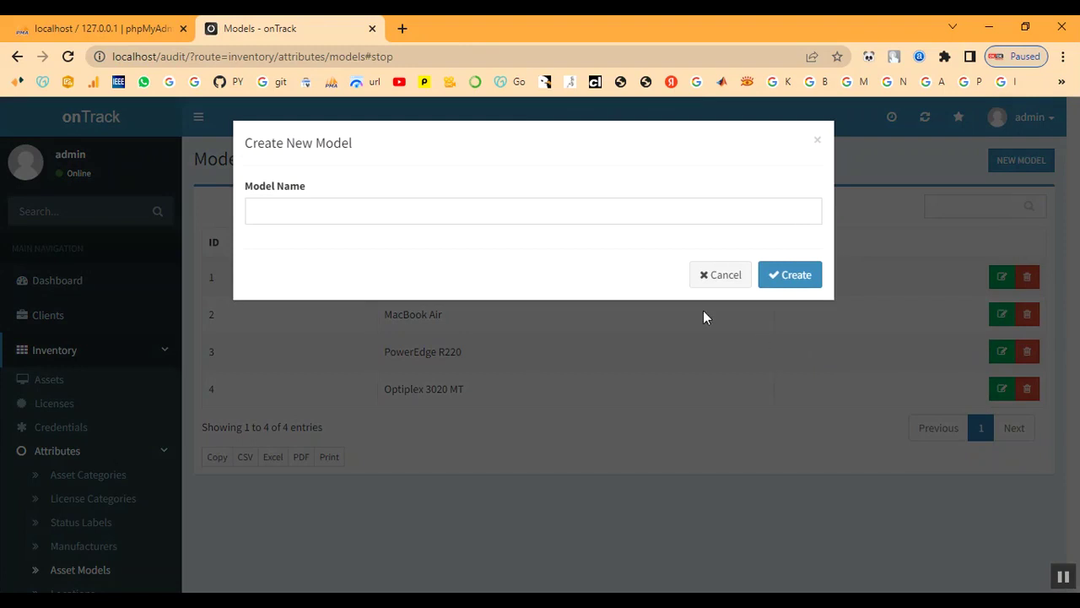
pyautogui.click(331, 215)
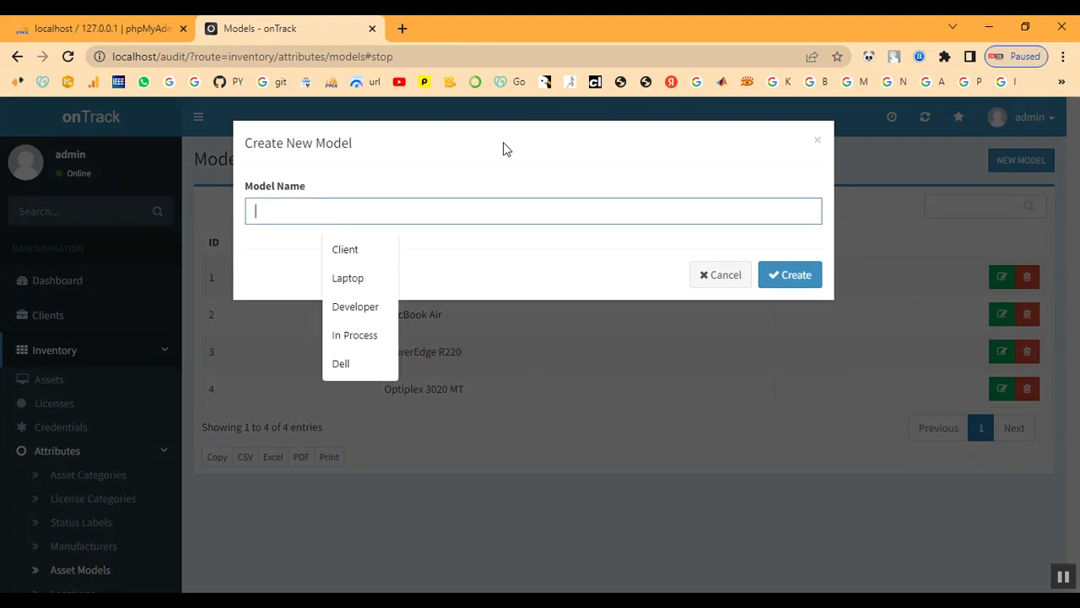
pyautogui.write('Power E')
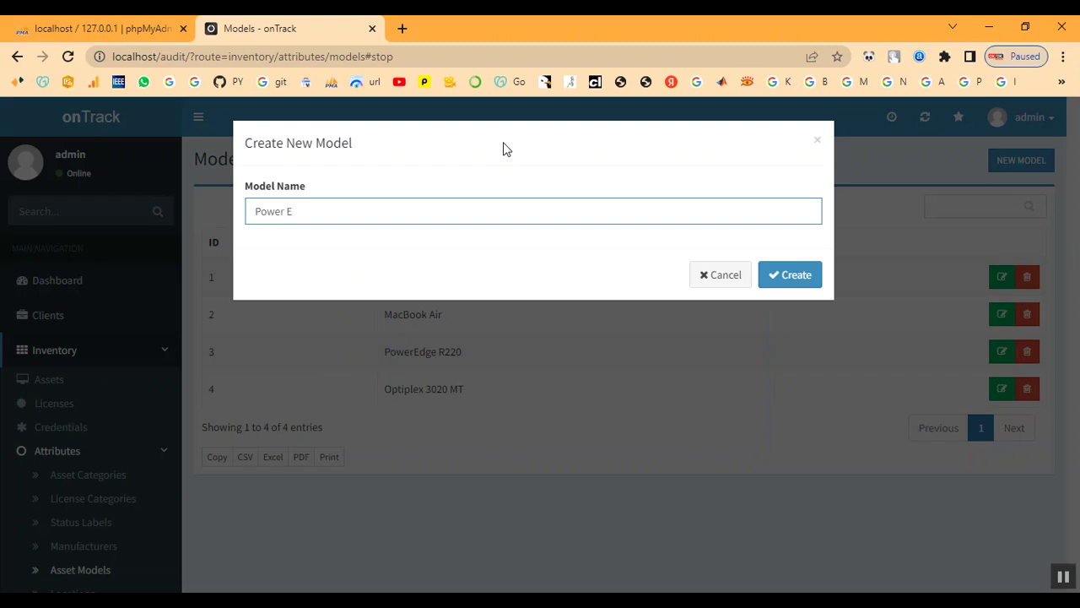
pyautogui.write('dge')
pyautogui.click(783, 285)
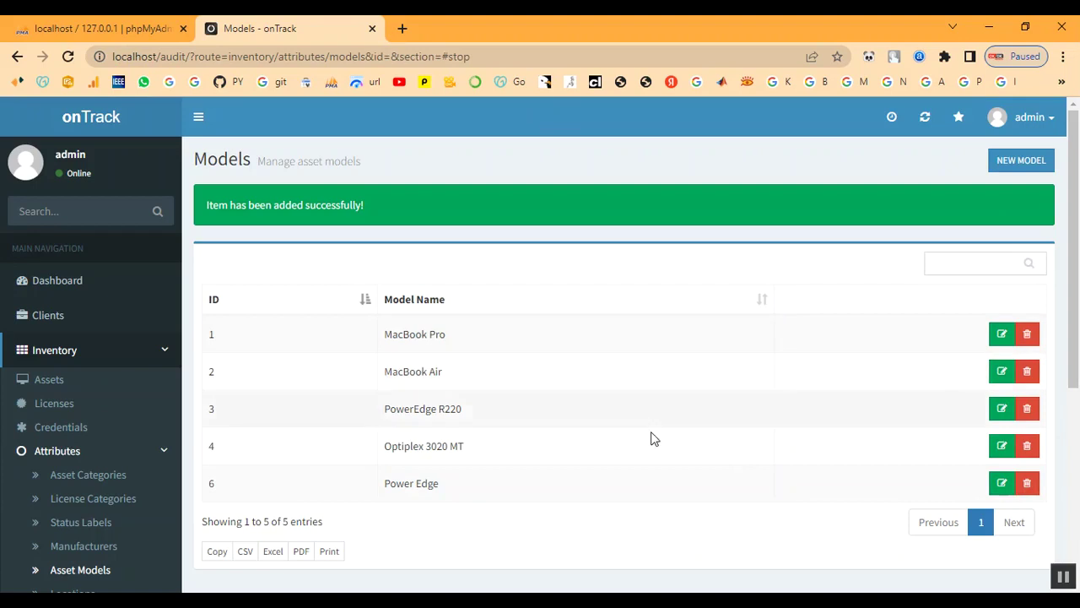
pyautogui.moveTo(386, 483); pyautogui.dragTo(480, 487)
pyautogui.click(480, 486)
pyautogui.scroll(-2, 49, 492)
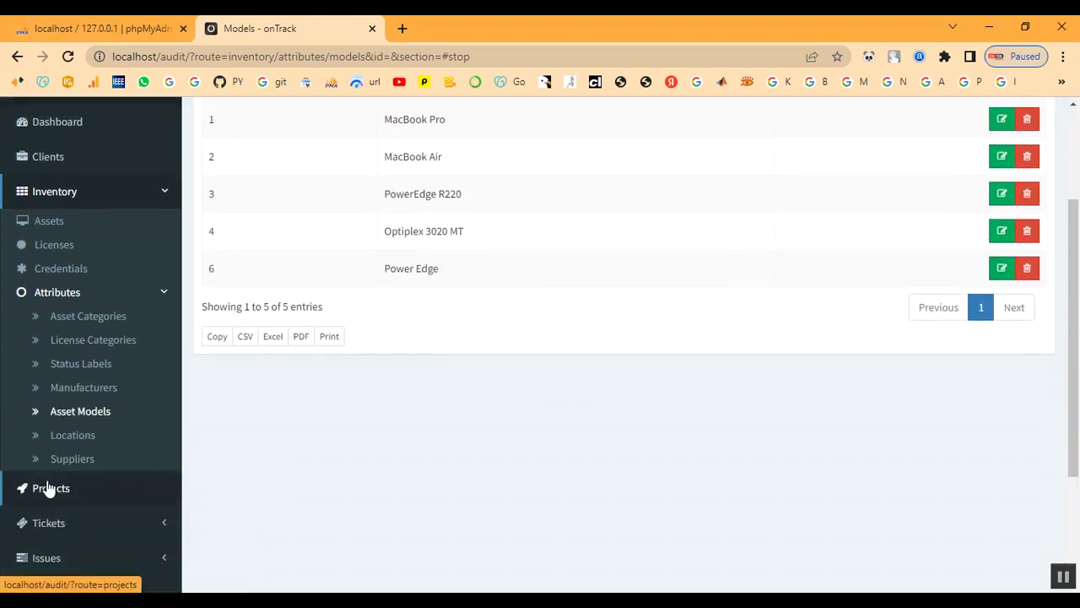
# Create location 'Chennai' assigned to client Client.
pyautogui.click(59, 438)
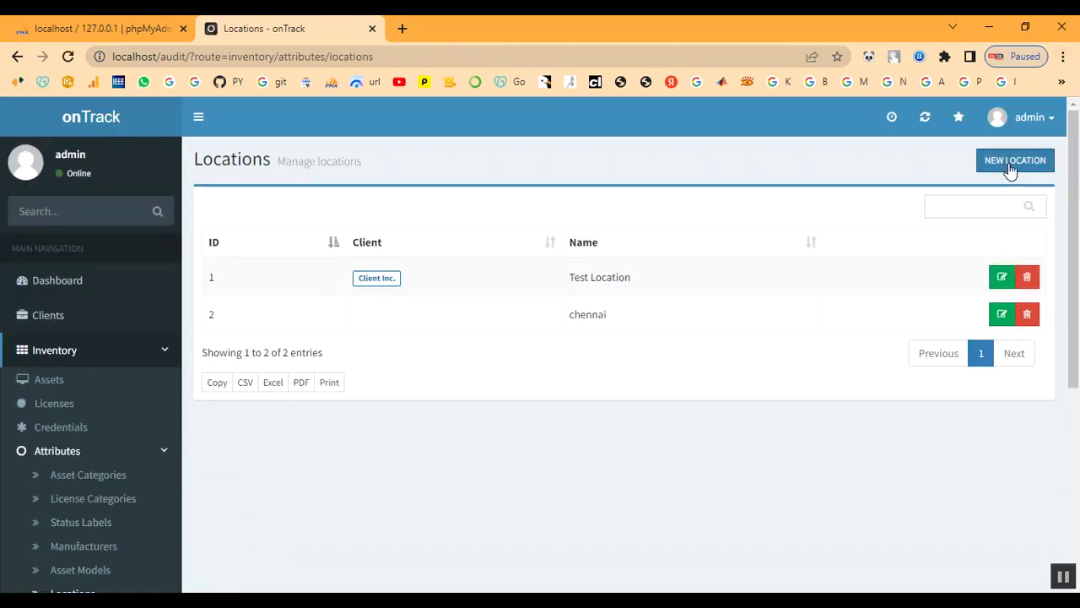
pyautogui.click(1010, 168)
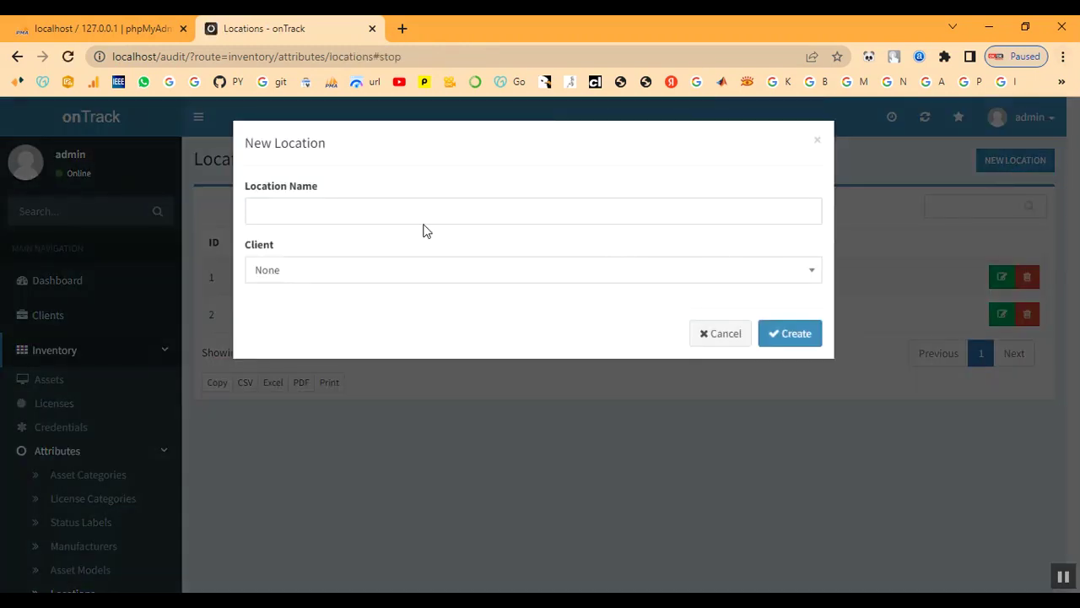
pyautogui.click(408, 211)
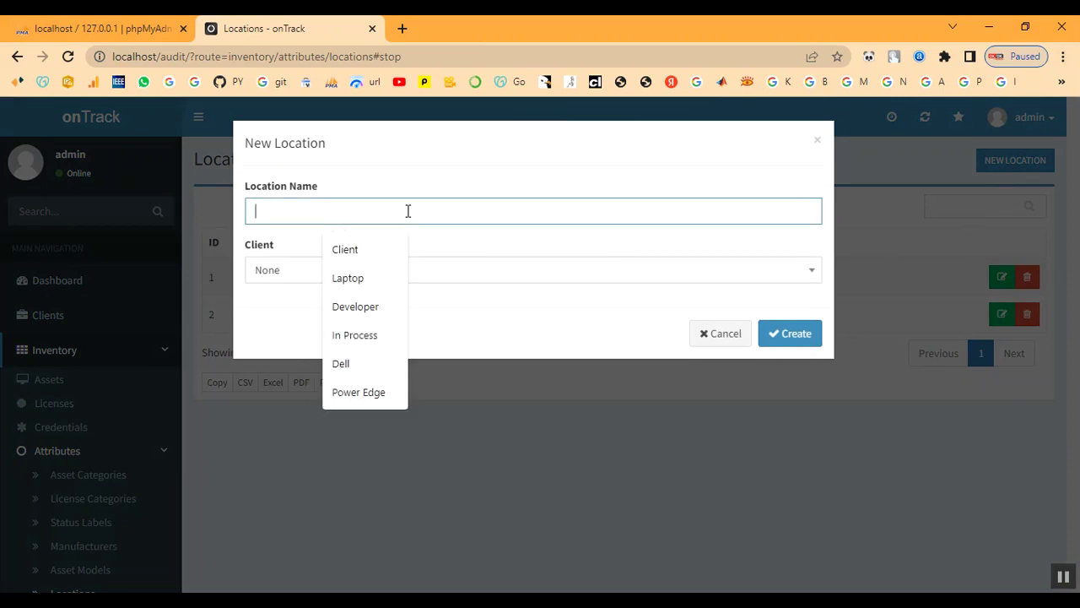
pyautogui.write('C')
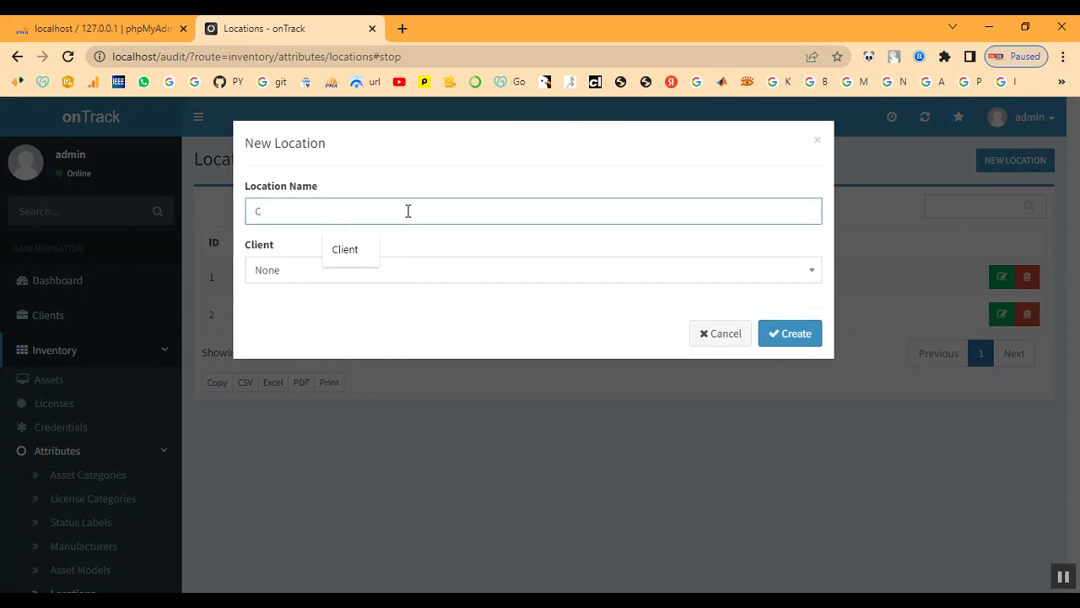
pyautogui.write('hennai')
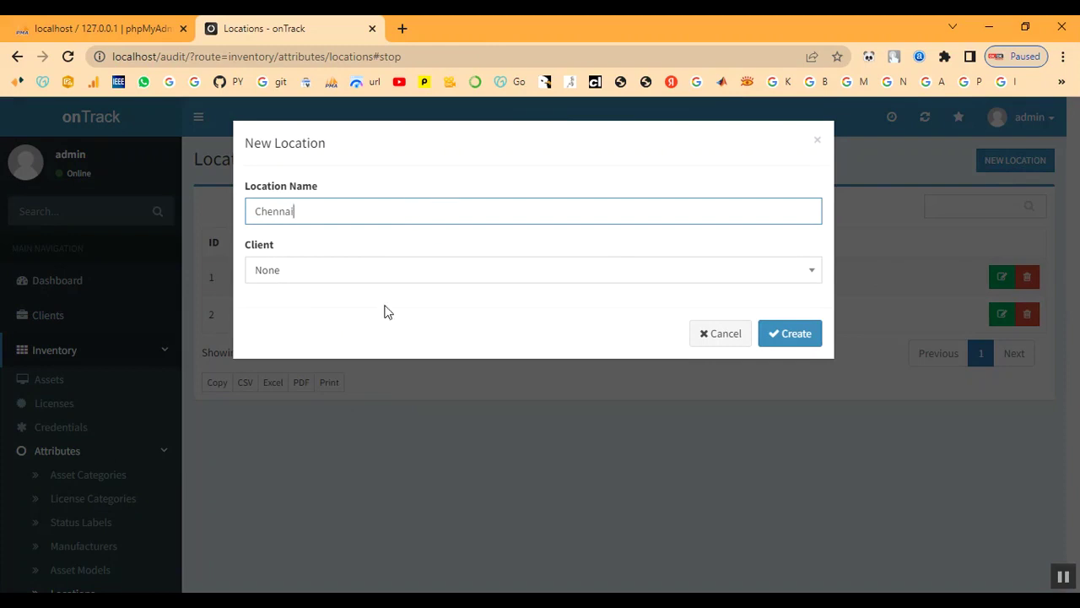
pyautogui.click(371, 279)
pyautogui.click(347, 405)
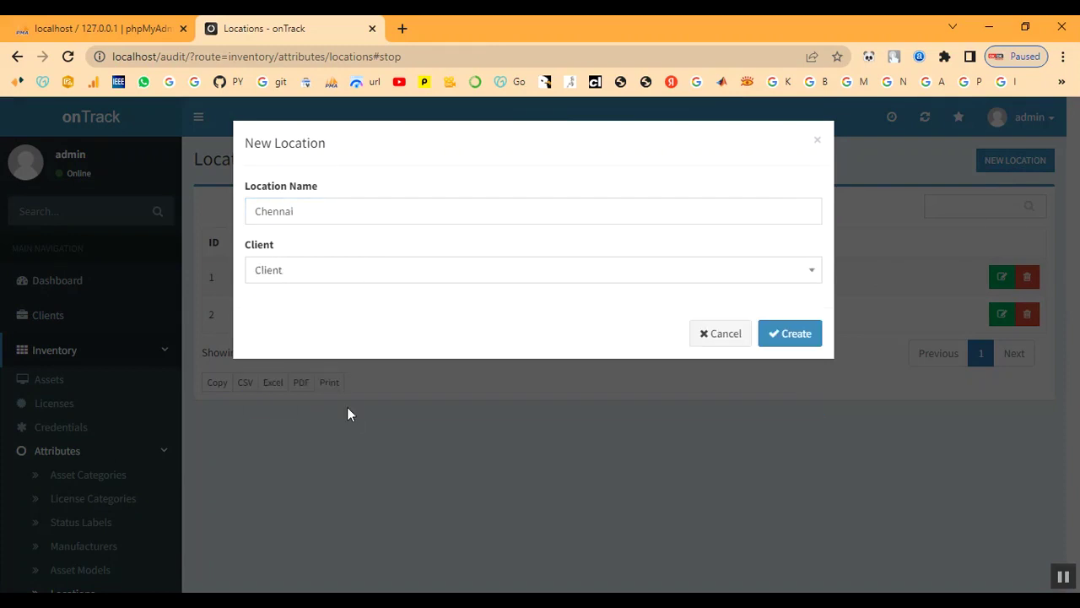
pyautogui.click(793, 335)
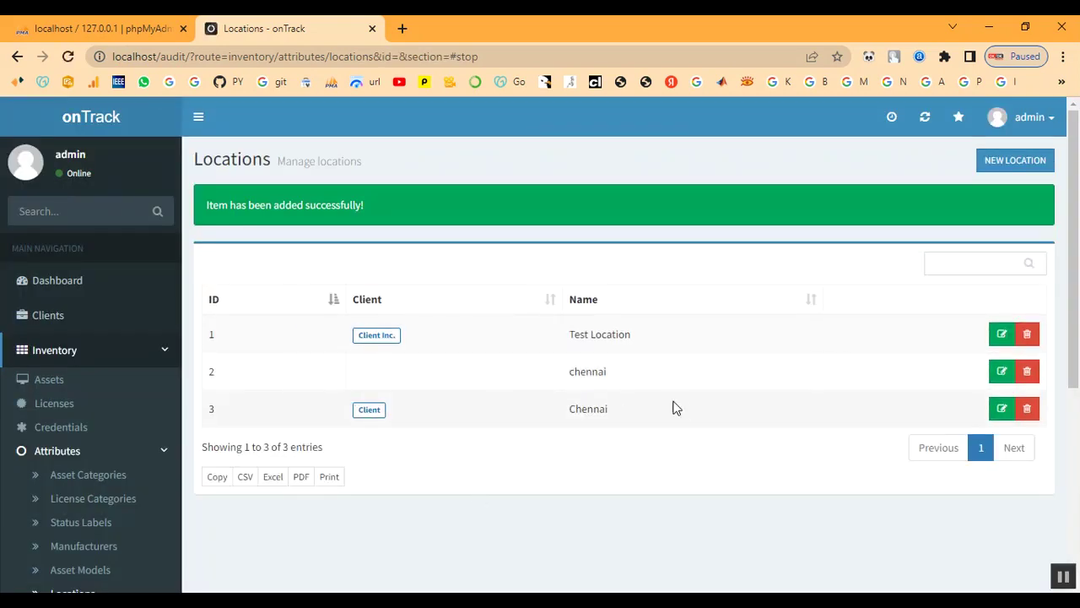
# Delete the older chennai location that has no client.
pyautogui.scroll(-2, 80, 471)
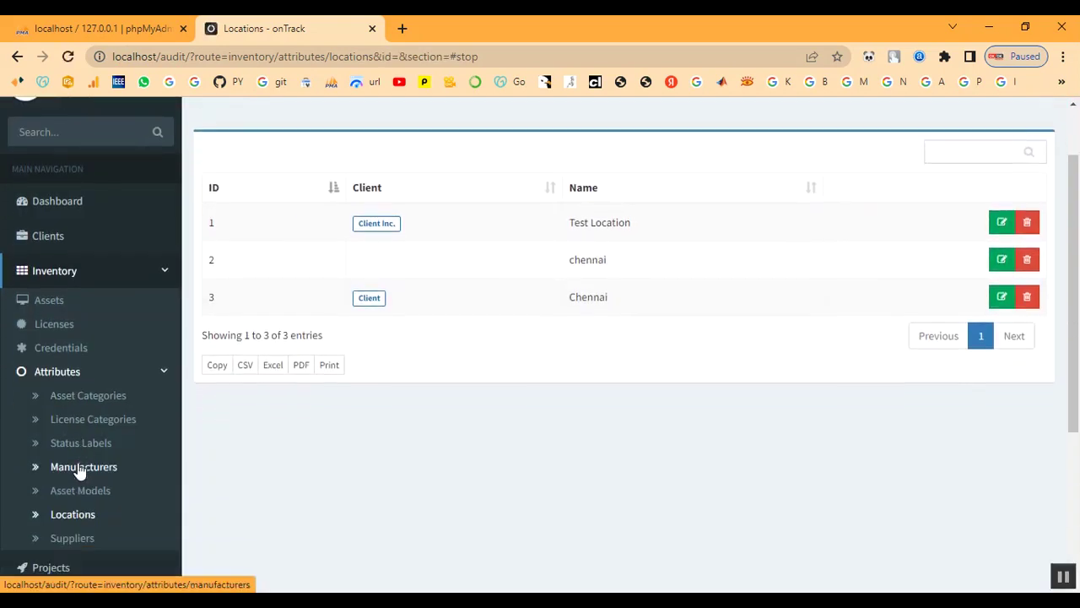
pyautogui.click(1026, 236)
pyautogui.click(815, 233)
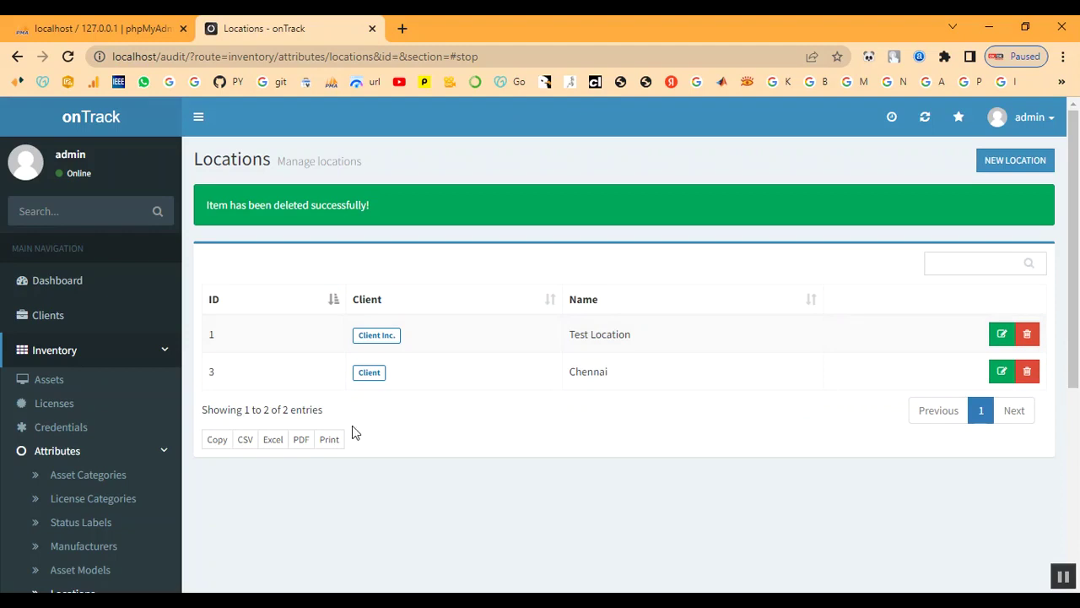
pyautogui.scroll(-2, 111, 434)
pyautogui.scroll(-2, 112, 436)
pyautogui.click(73, 461)
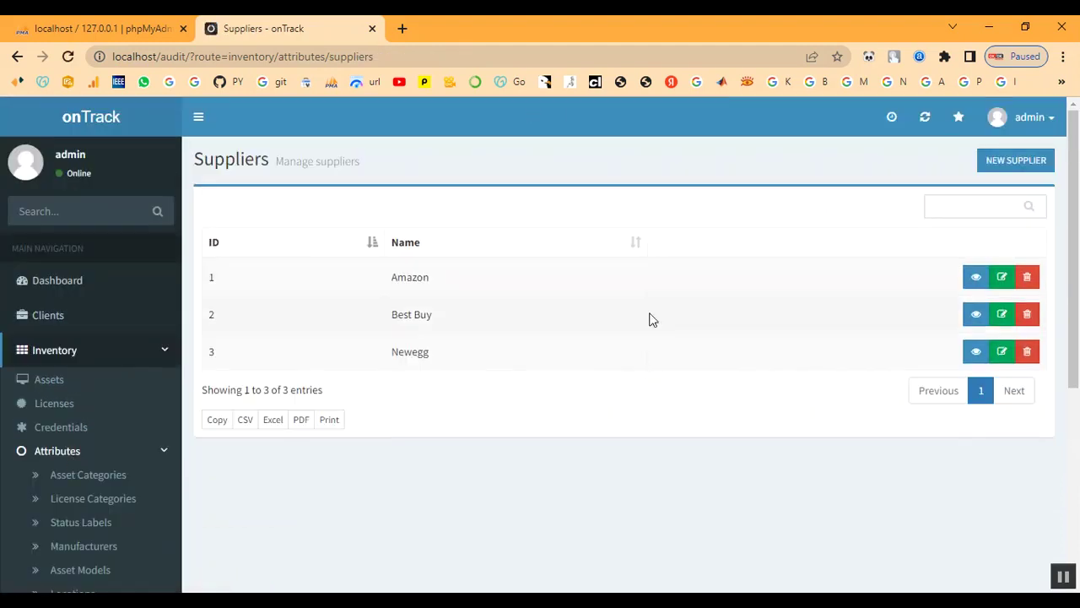
# Start a new supplier named Shop with its contact name, phone number and e-mail.
pyautogui.click(1018, 153)
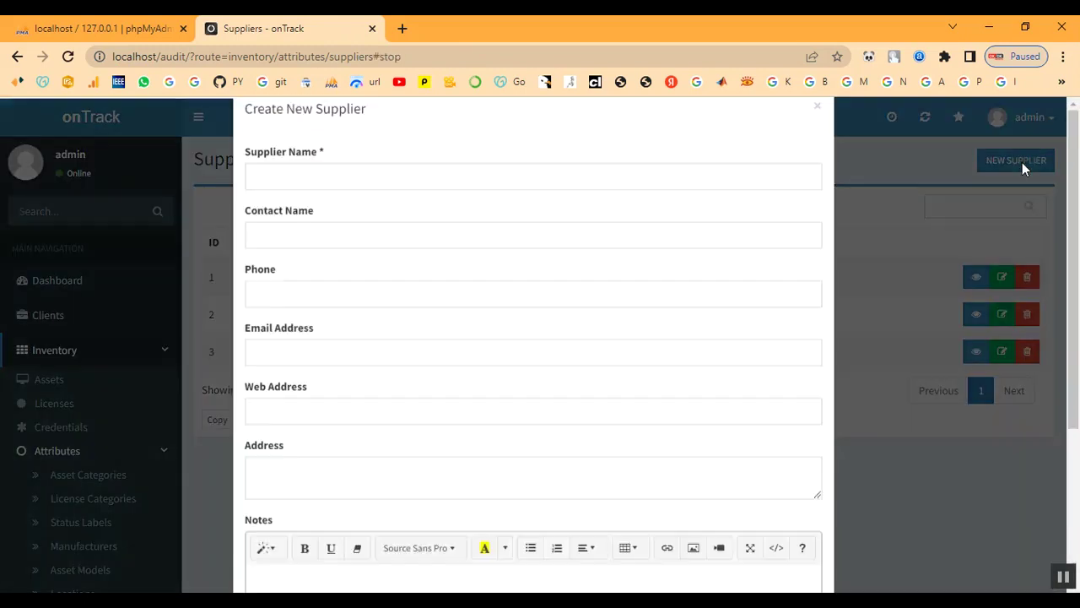
pyautogui.click(294, 216)
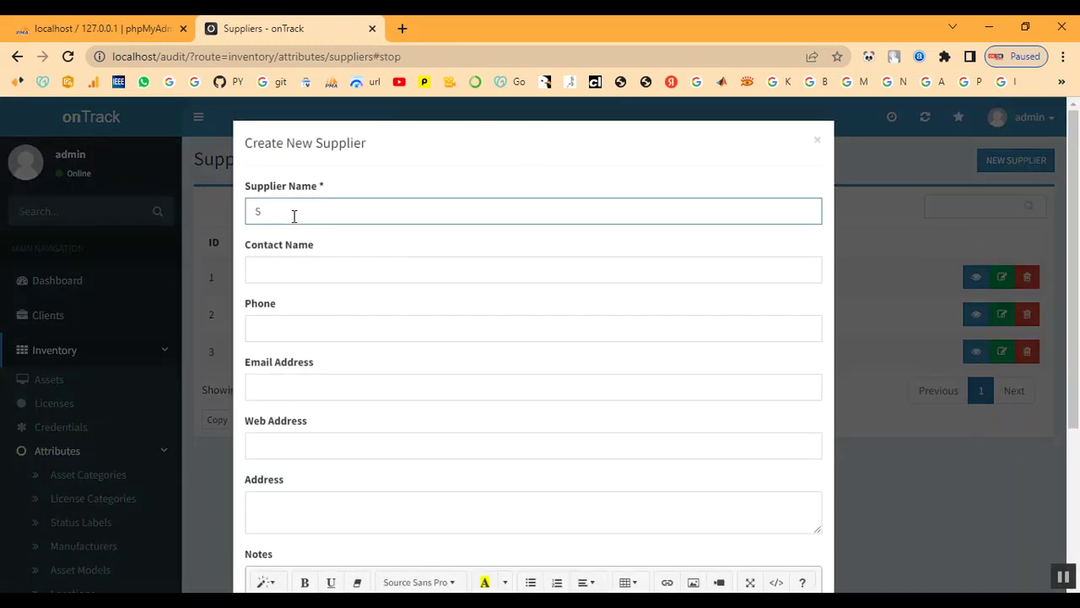
pyautogui.press('Tab')
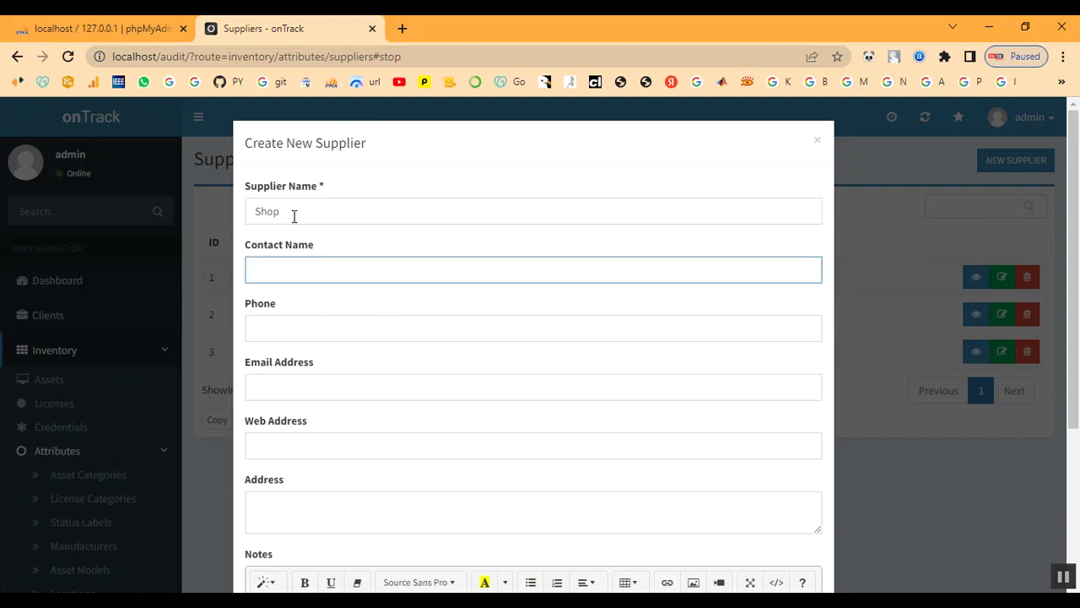
pyautogui.write('Shop')
pyautogui.press('Tab')
pyautogui.write('908')
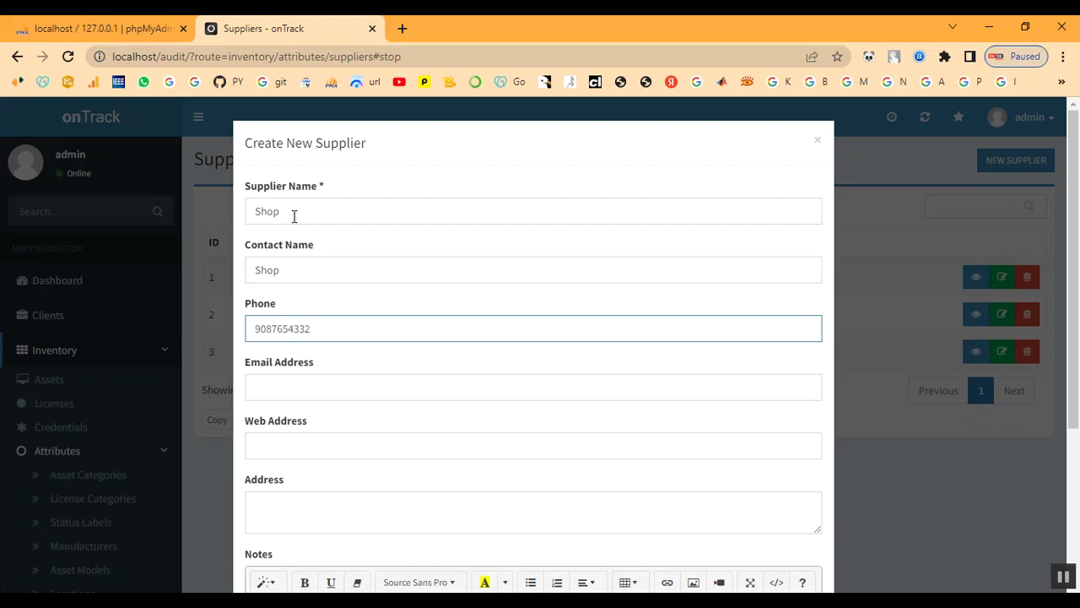
pyautogui.click(287, 375)
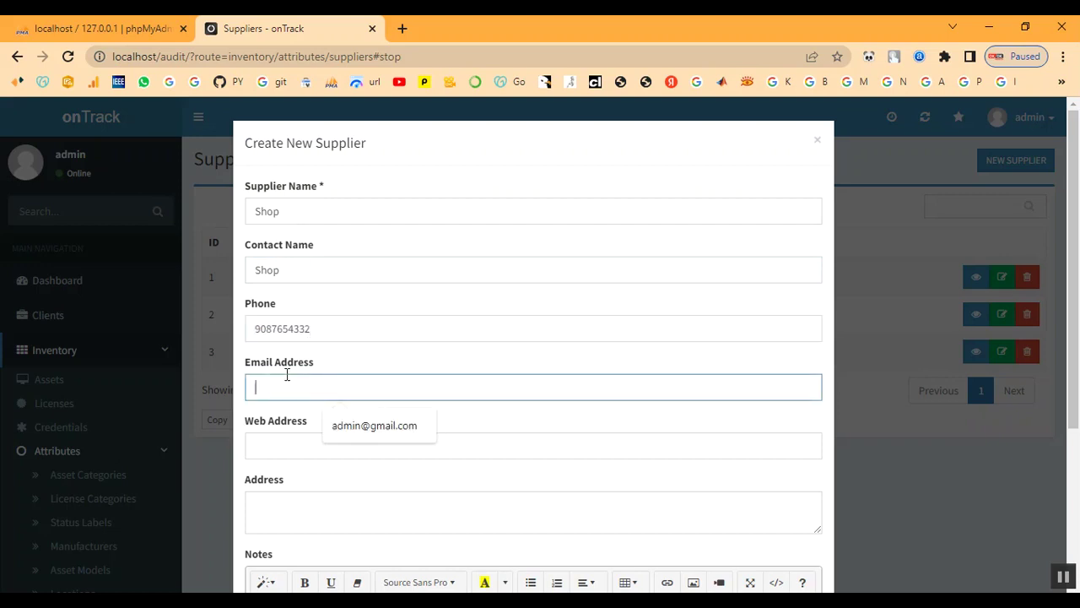
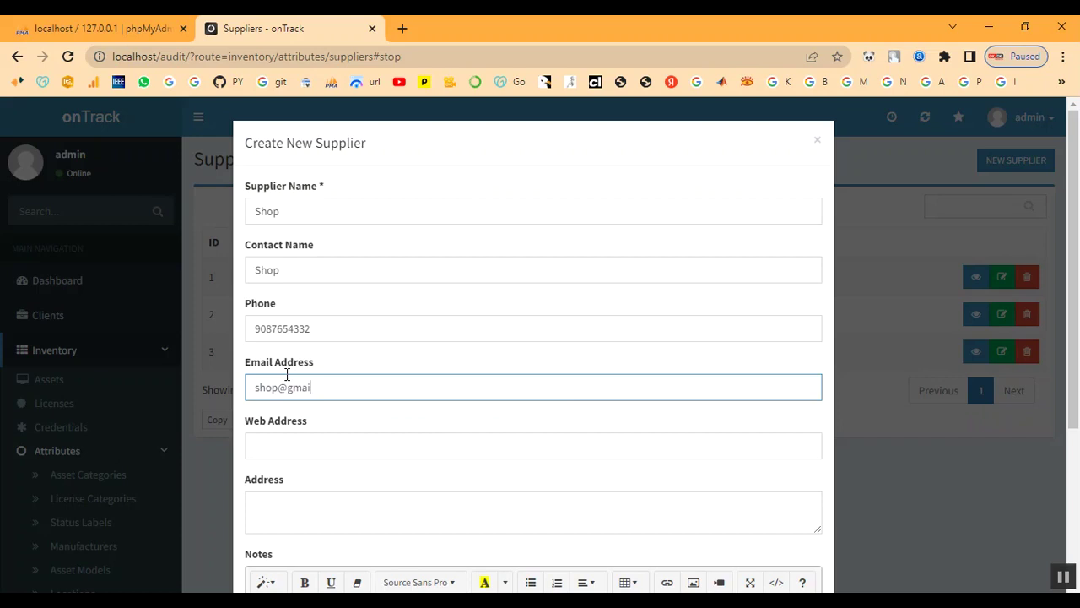
# Add web address shop.com, a Chennai address and notes, then create the Shop supplier.
pyautogui.press('Tab')
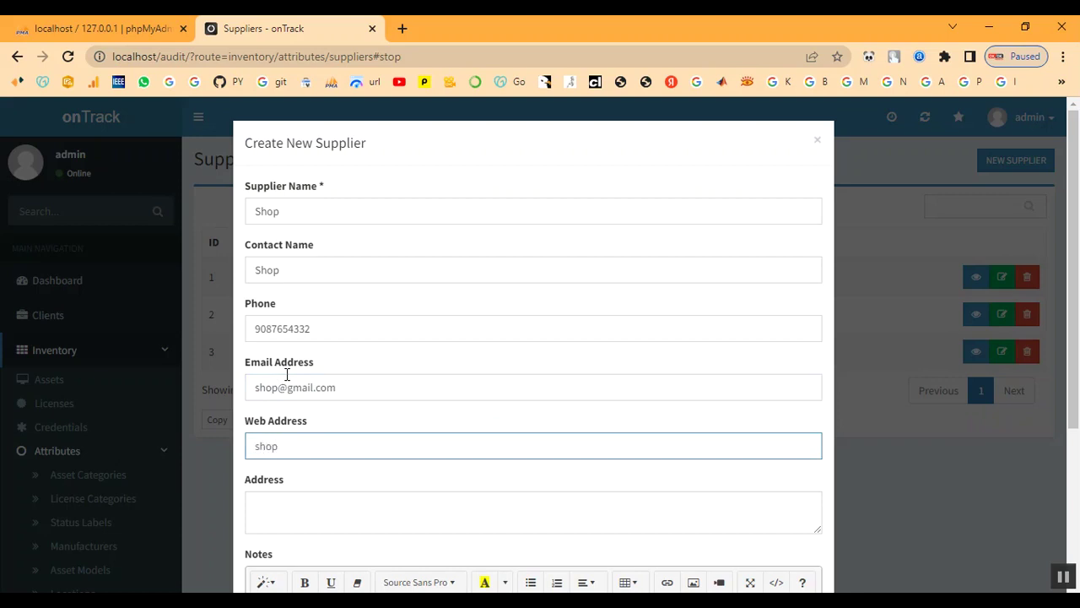
pyautogui.press('Tab')
pyautogui.write('che')
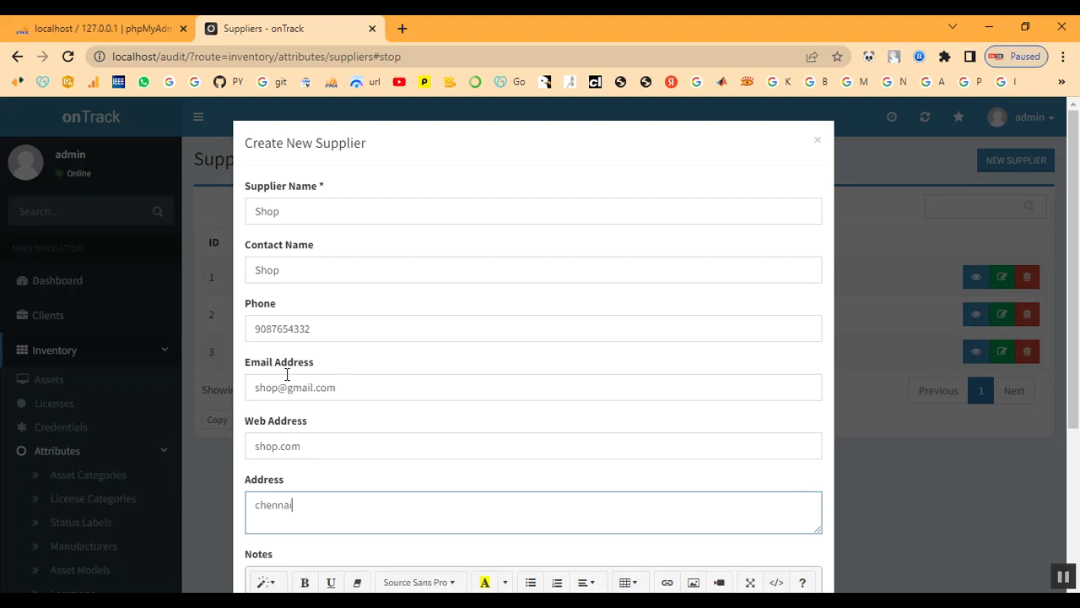
pyautogui.press('Tab')
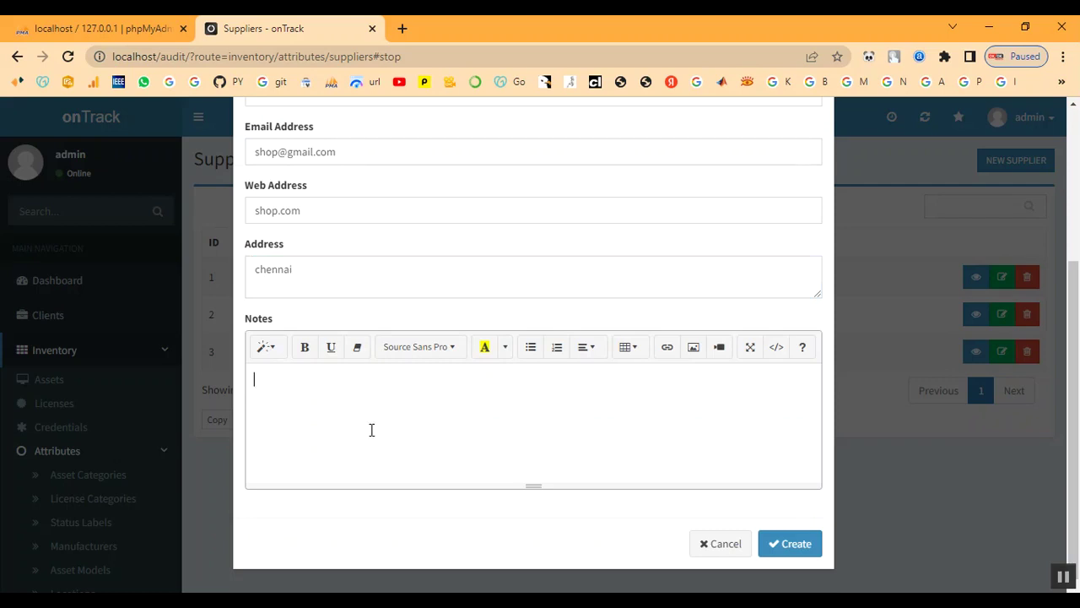
pyautogui.write('SHOP')
pyautogui.click(789, 545)
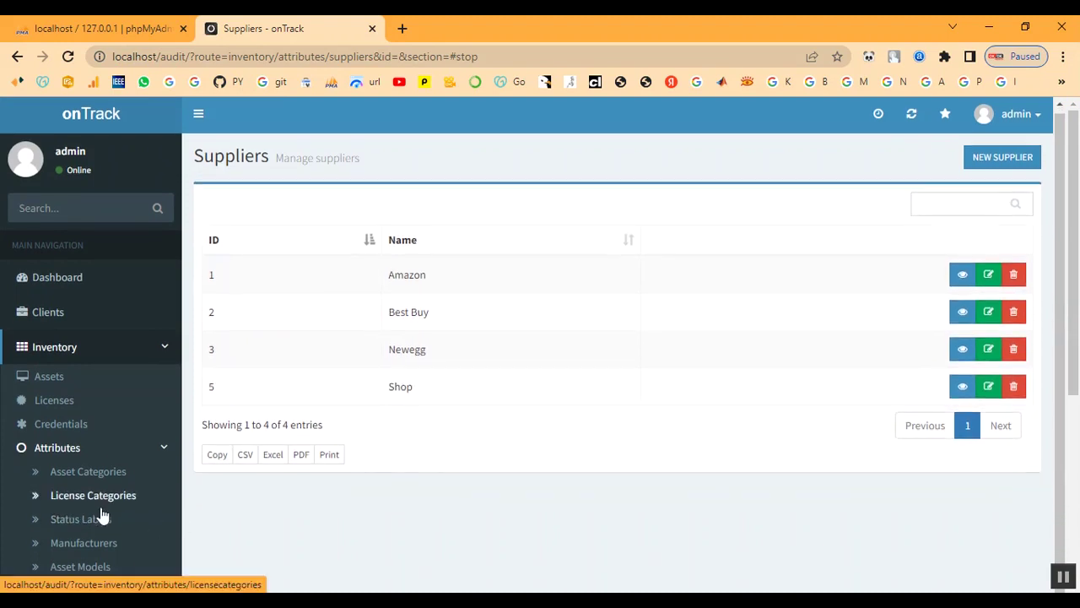
pyautogui.scroll(-3, 148, 497)
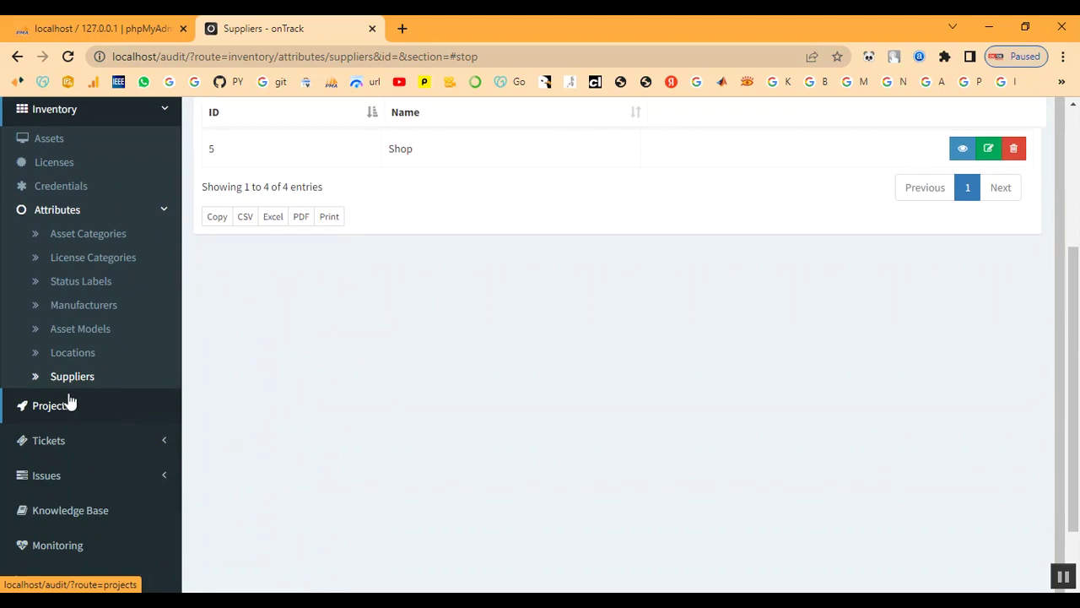
pyautogui.click(161, 216)
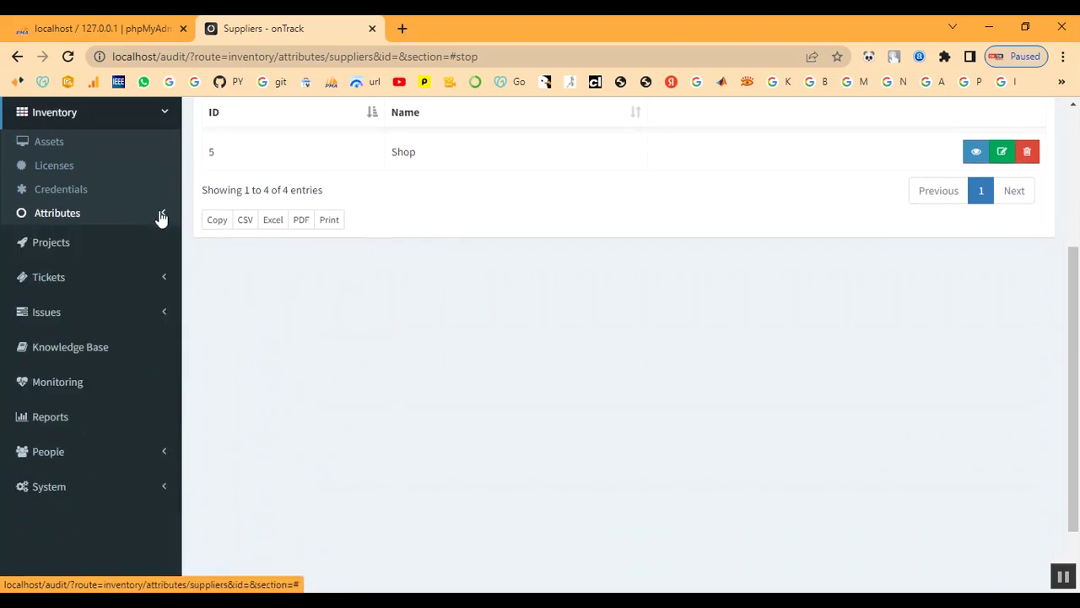
pyautogui.click(68, 173)
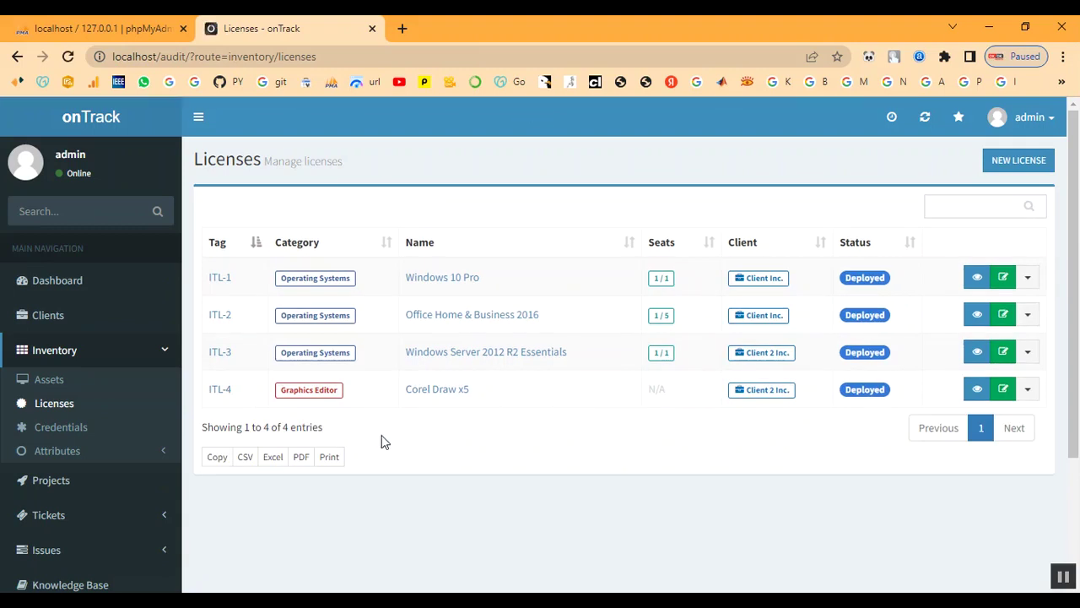
pyautogui.click(1009, 160)
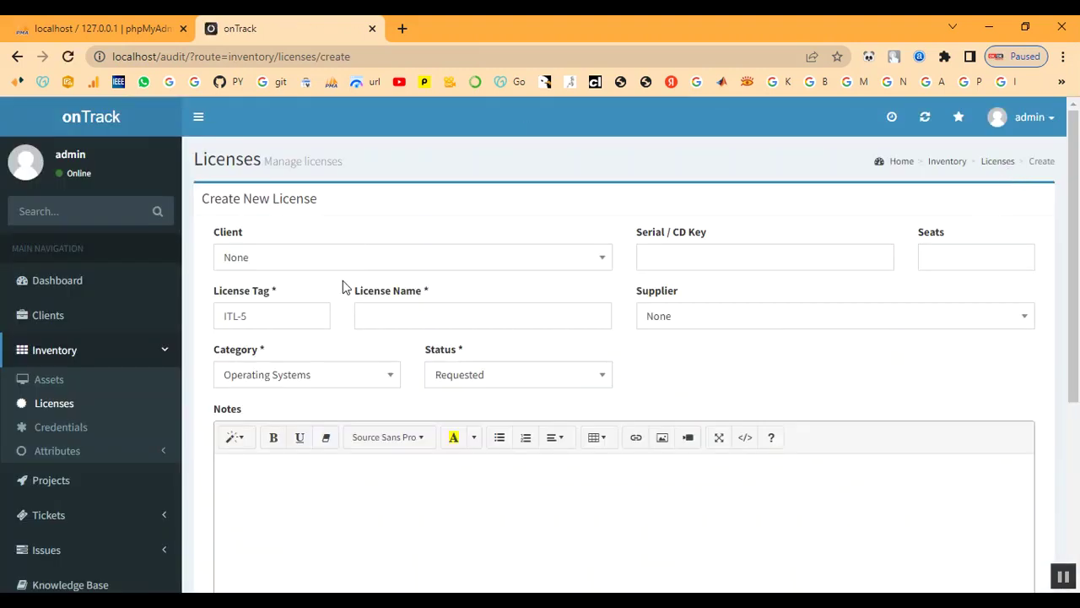
pyautogui.click(323, 268)
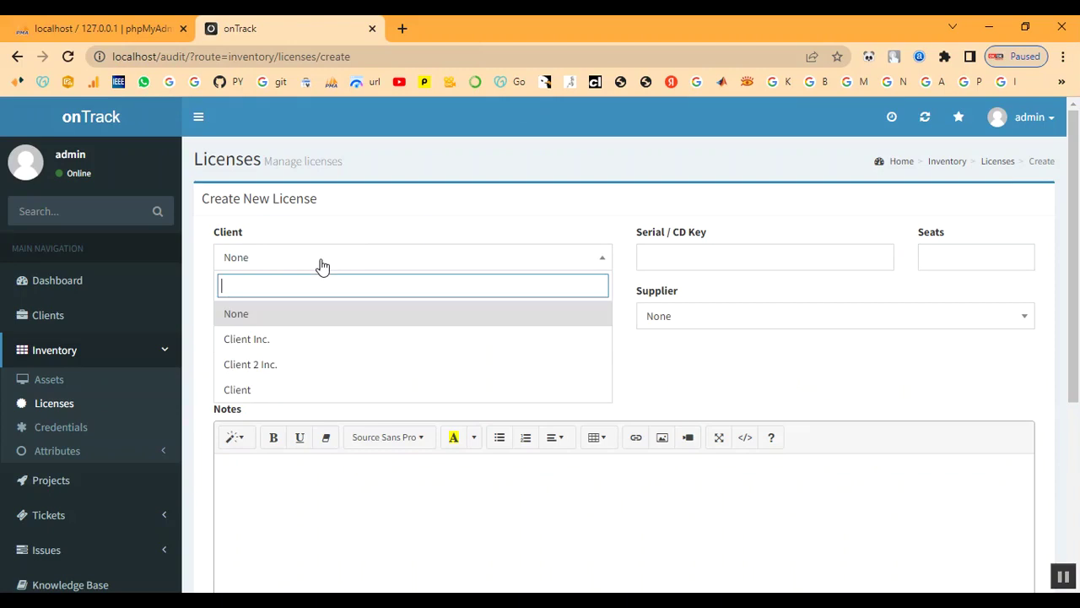
pyautogui.click(302, 389)
pyautogui.click(719, 263)
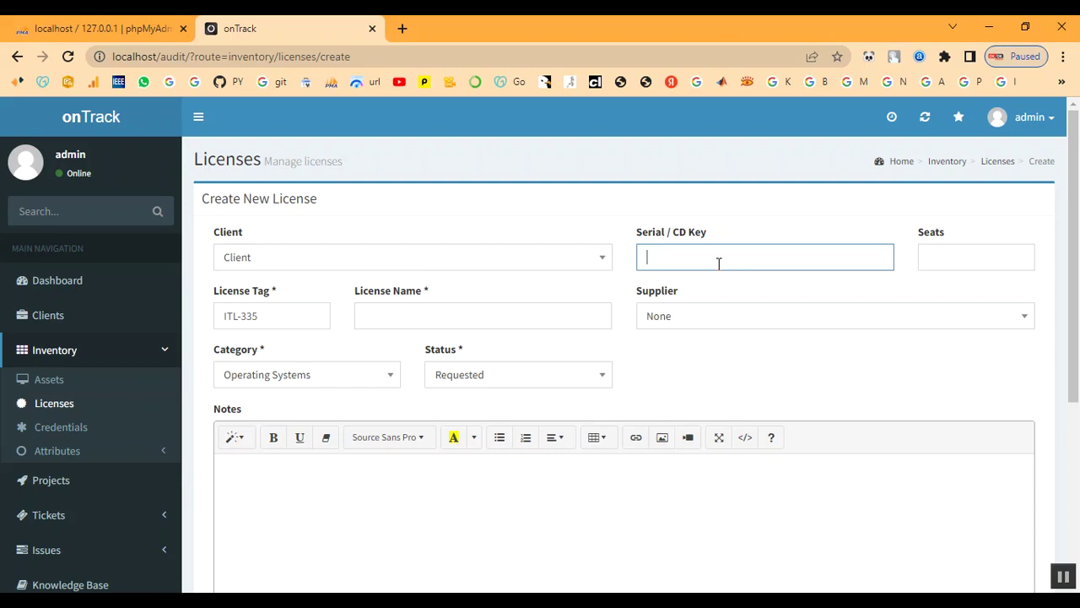
pyautogui.write('1234')
# Name license ITL-335 'License'.
pyautogui.click(962, 264)
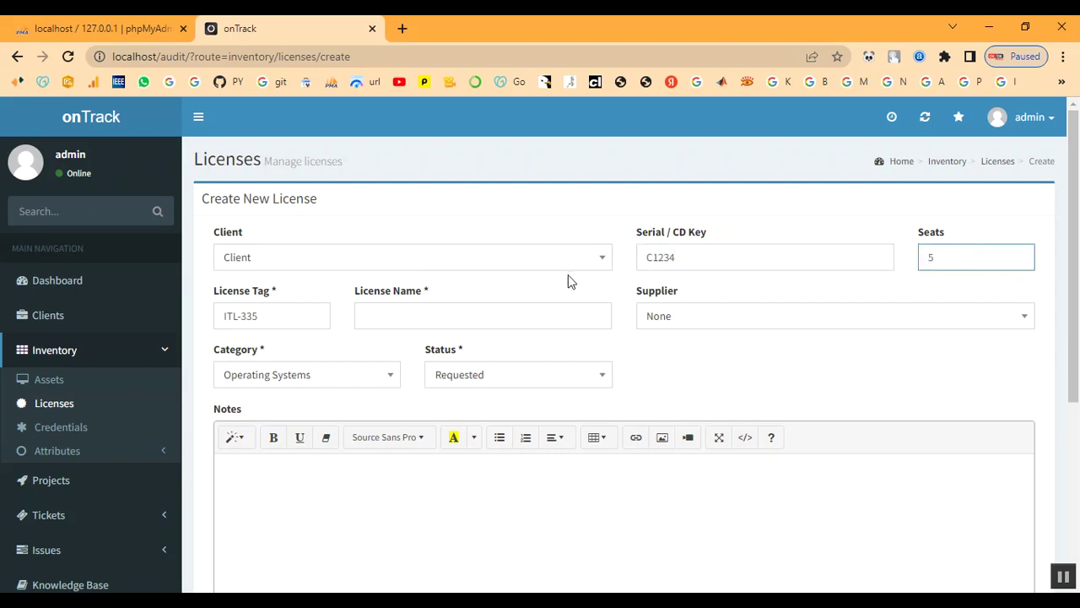
pyautogui.click(271, 317)
pyautogui.click(380, 315)
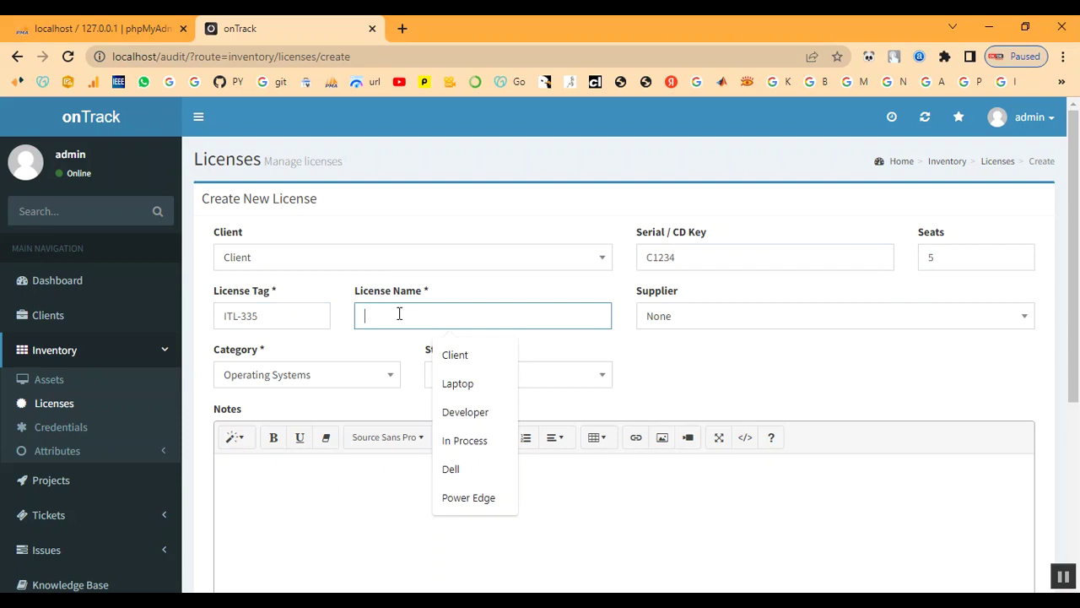
pyautogui.write('L')
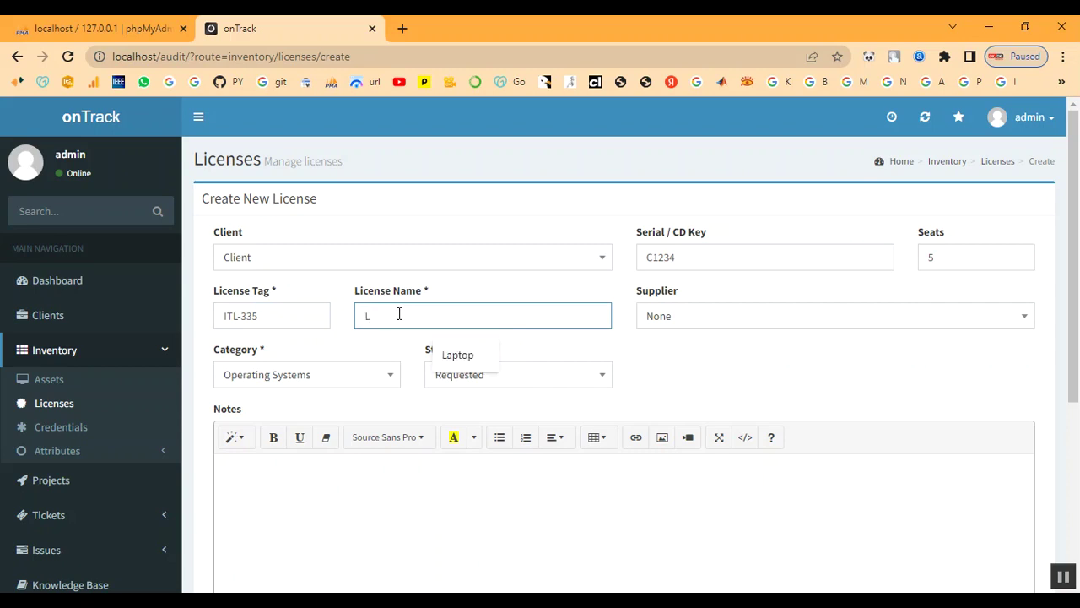
pyautogui.write('icense')
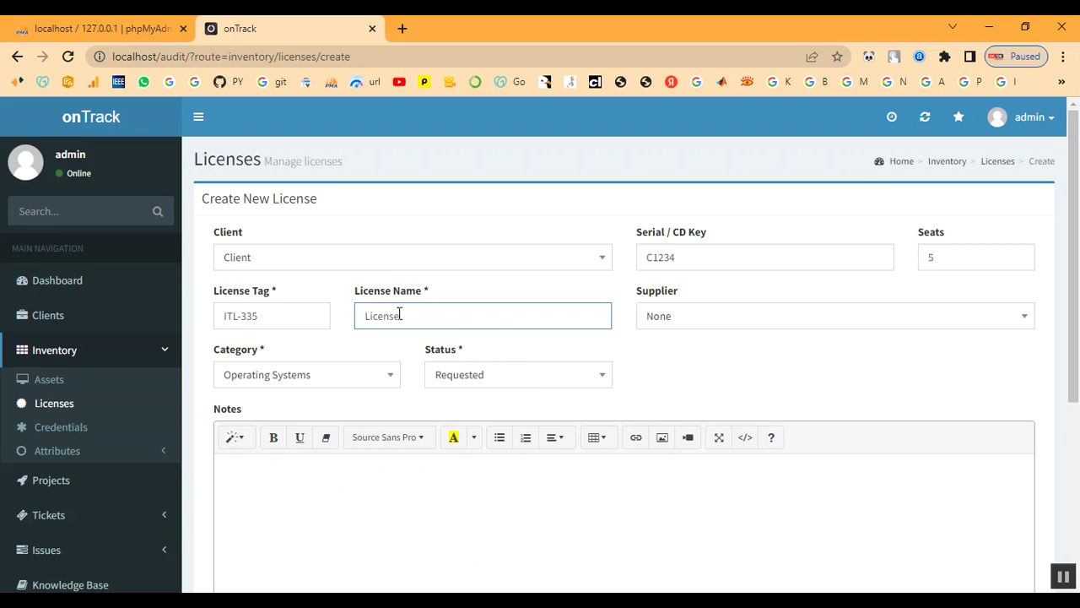
# Set the license supplier to Shop and category to Developer.
pyautogui.click(709, 322)
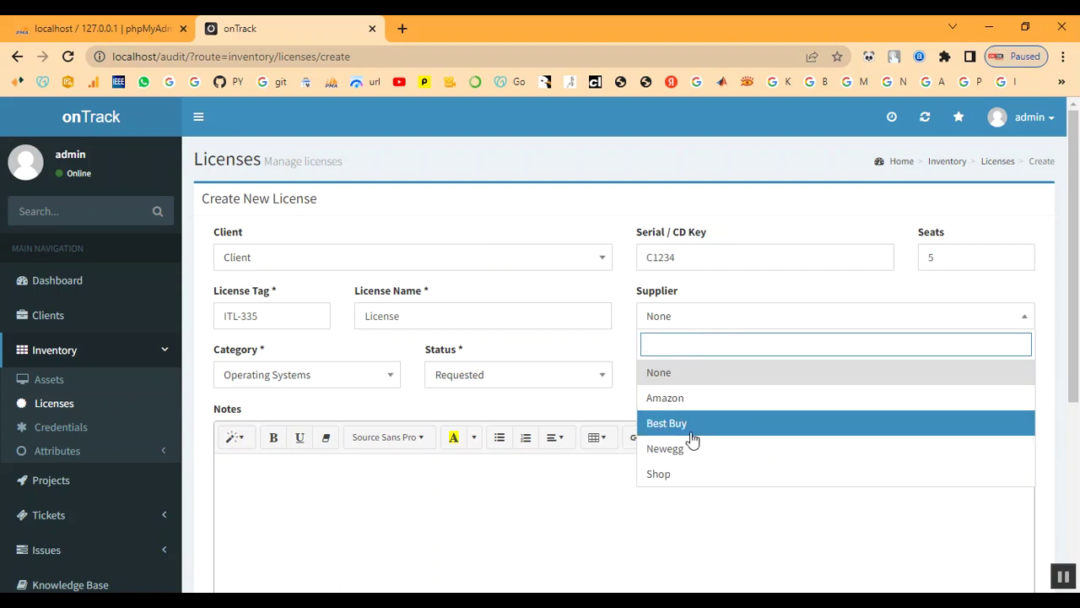
pyautogui.click(683, 474)
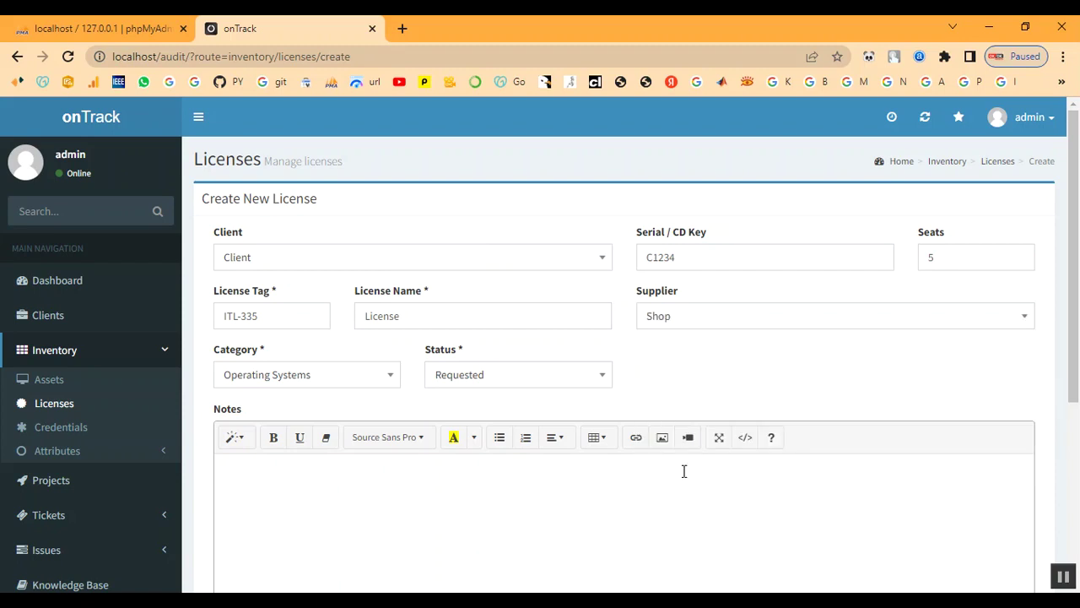
pyautogui.click(312, 382)
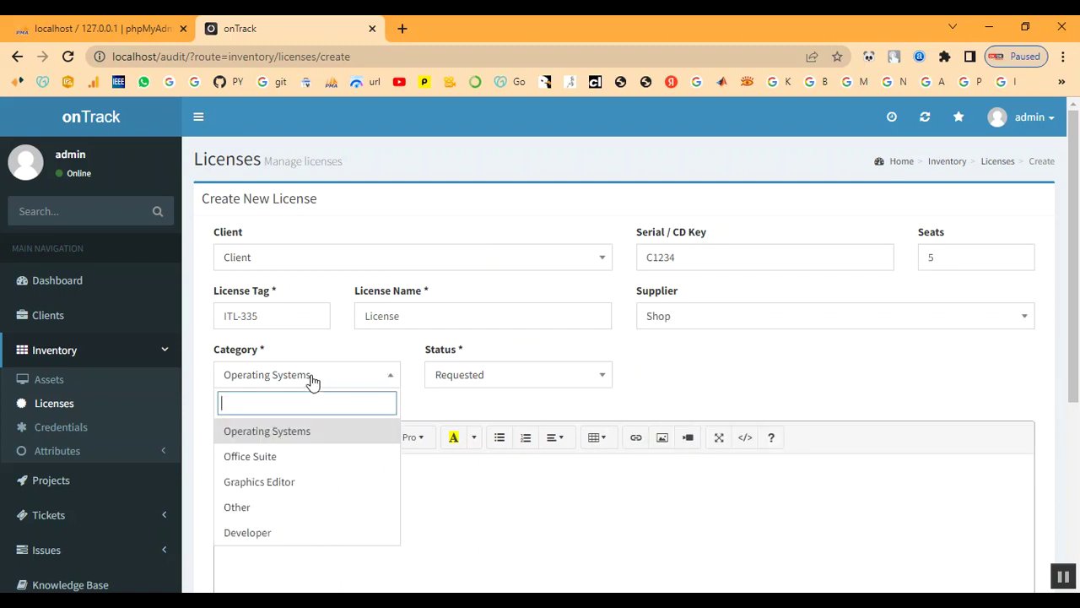
pyautogui.click(278, 533)
# Set the license status to In Process and save it.
pyautogui.click(462, 382)
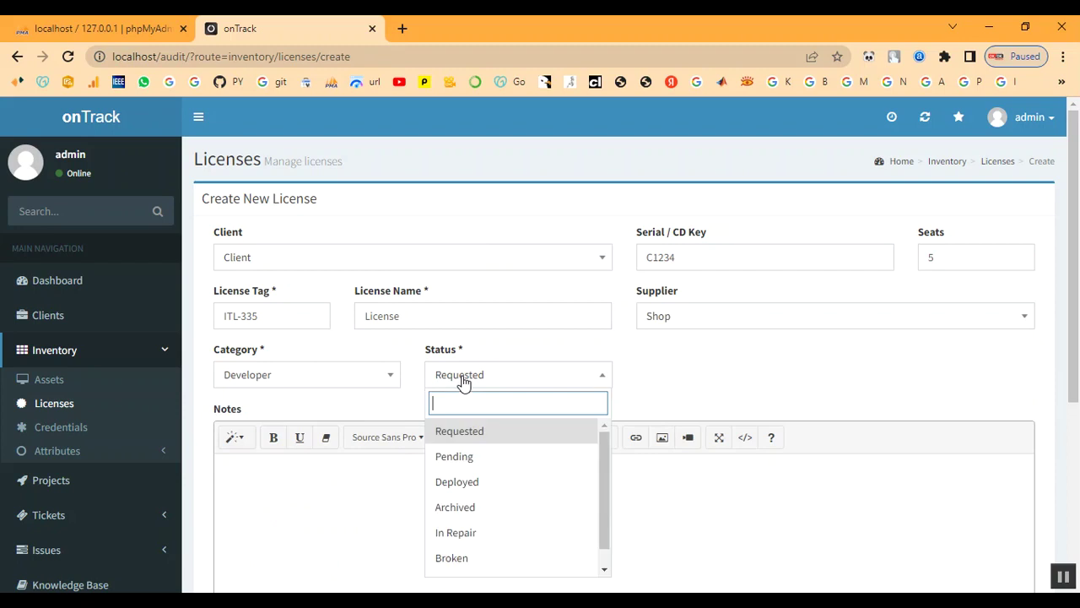
pyautogui.click(337, 384)
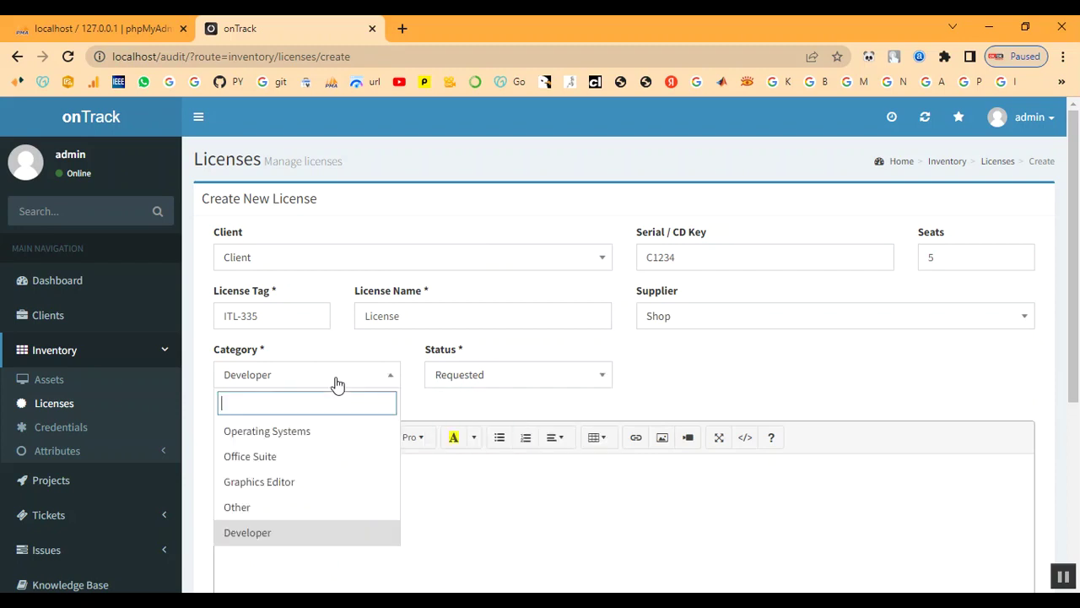
pyautogui.click(473, 382)
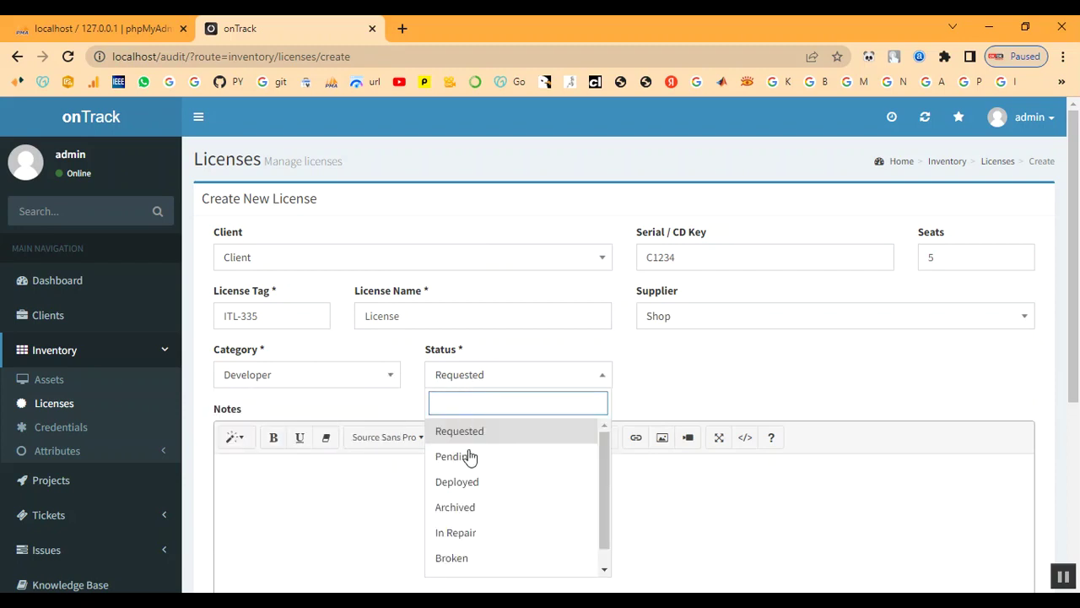
pyautogui.scroll(-1, 485, 532)
pyautogui.click(494, 562)
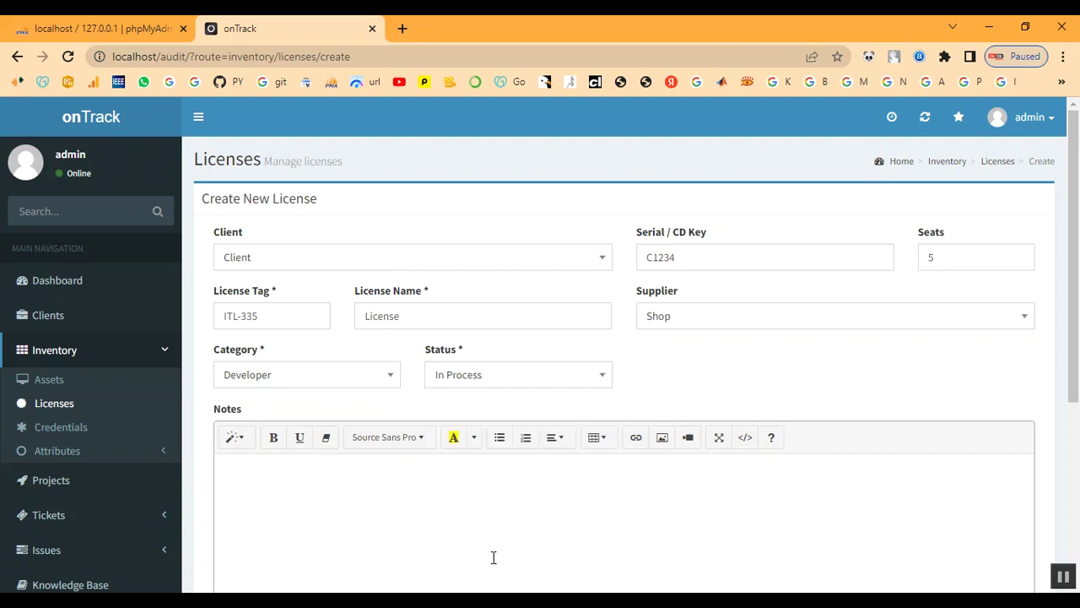
pyautogui.scroll(-3, 453, 434)
pyautogui.scroll(2, 380, 410)
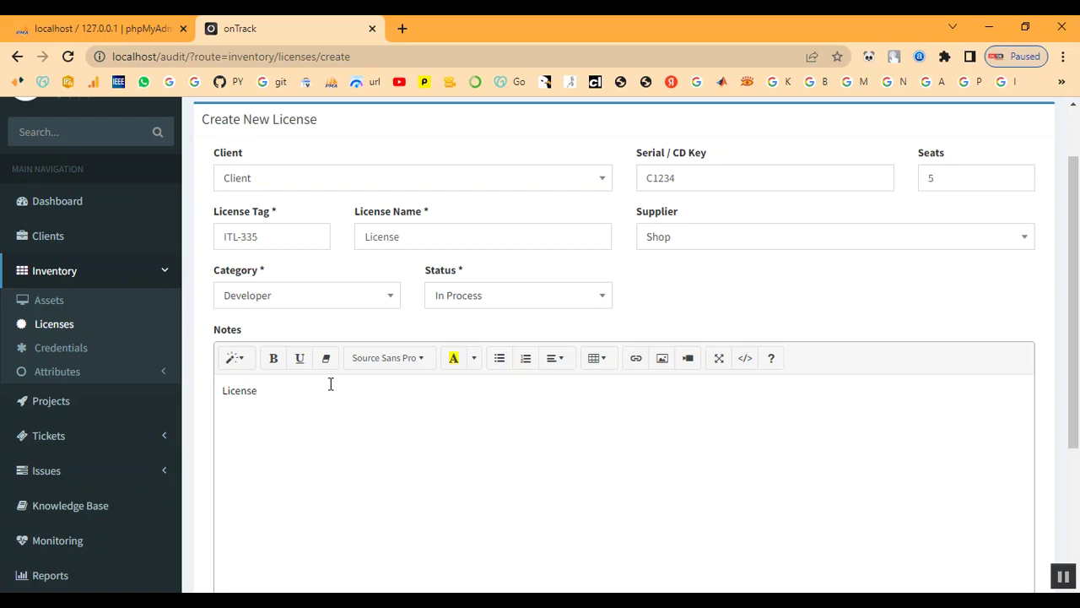
pyautogui.scroll(-3, 338, 396)
pyautogui.click(272, 513)
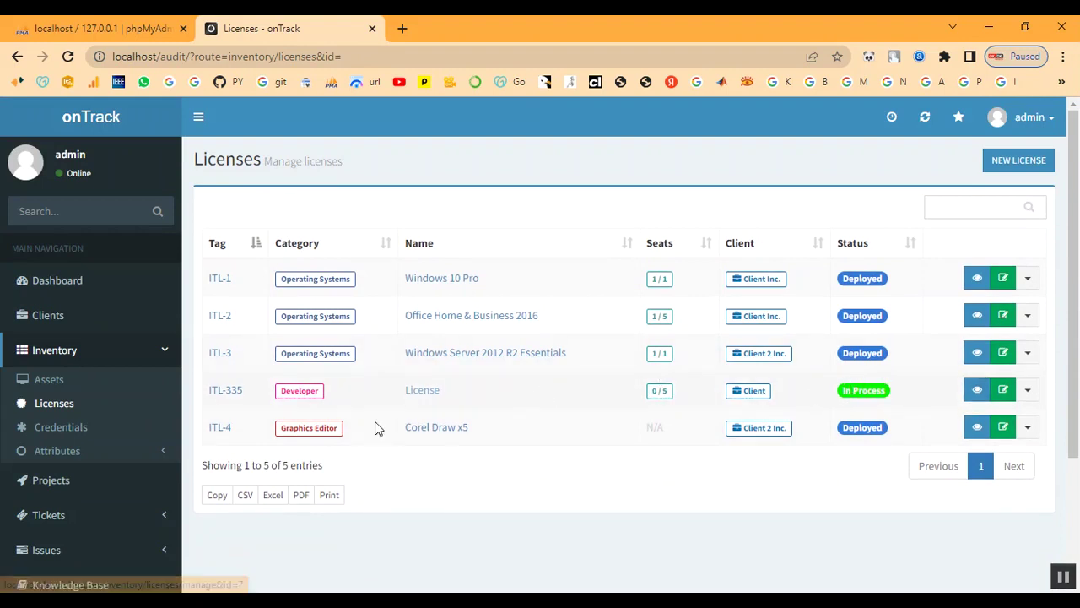
# Start a new asset assigned to the client named Client.
pyautogui.click(45, 379)
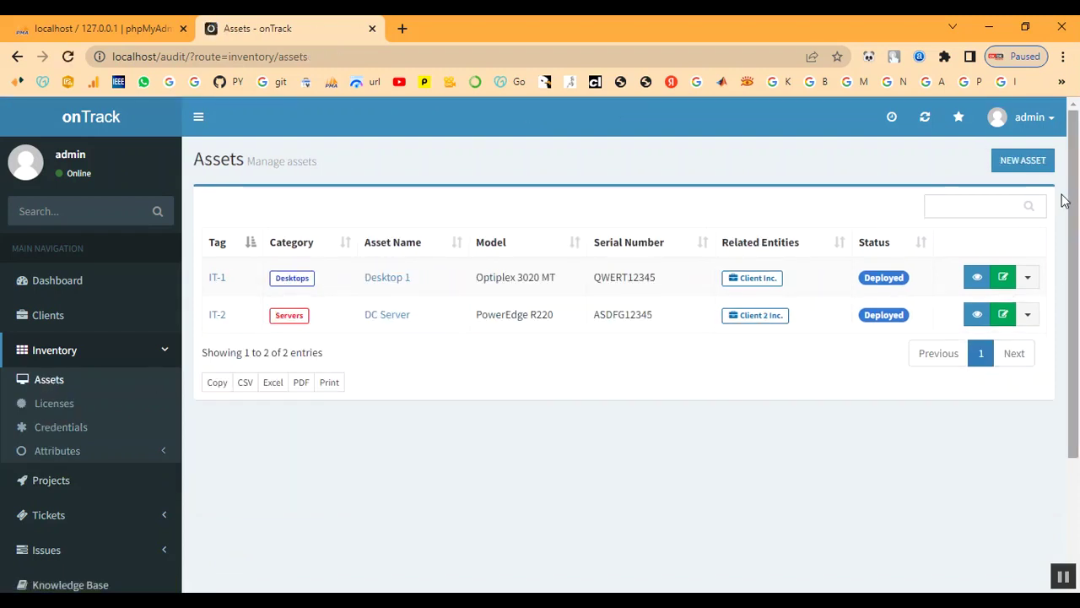
pyautogui.click(1028, 166)
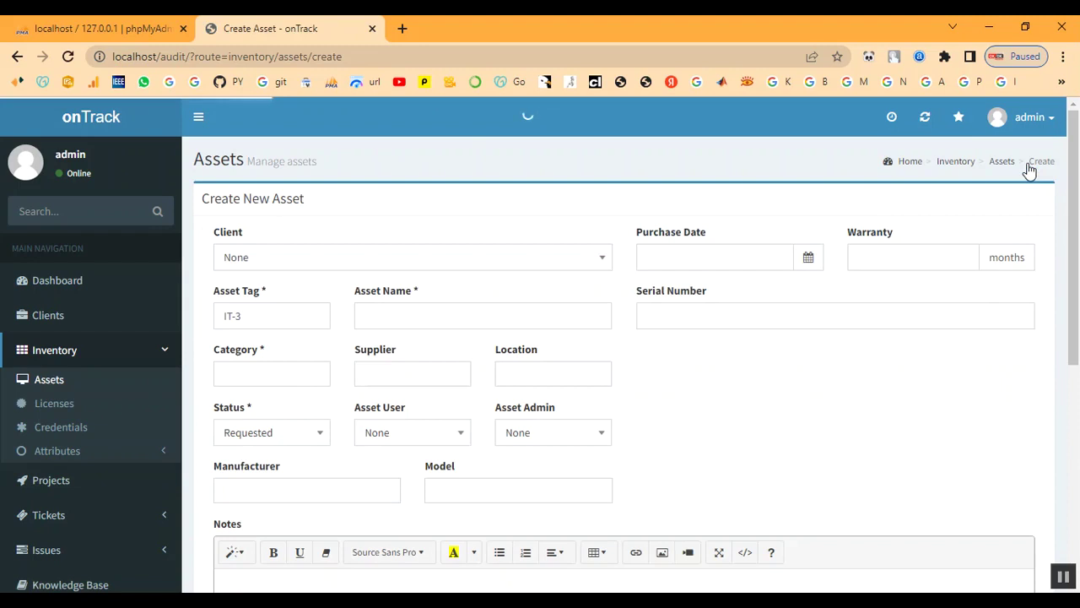
pyautogui.click(436, 269)
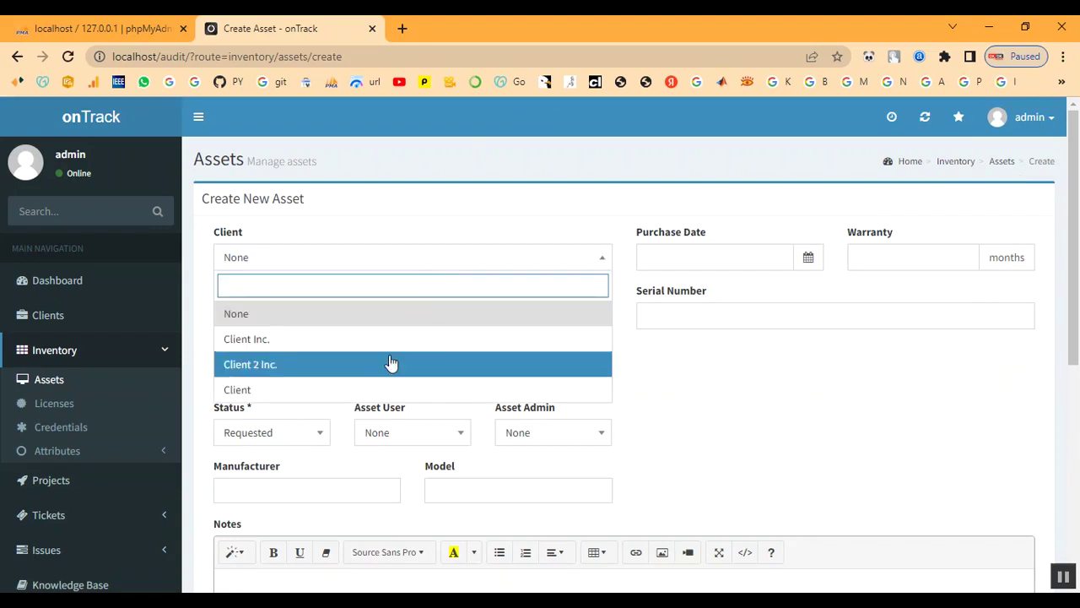
pyautogui.click(374, 384)
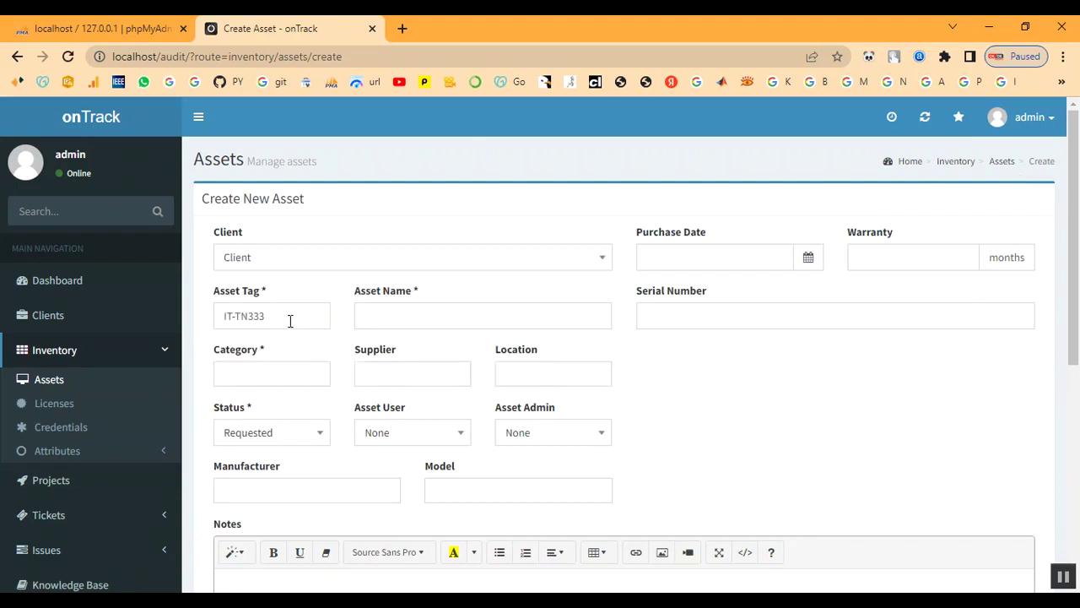
# Name the asset Laptop with purchase date 2022-12-01.
pyautogui.click(404, 320)
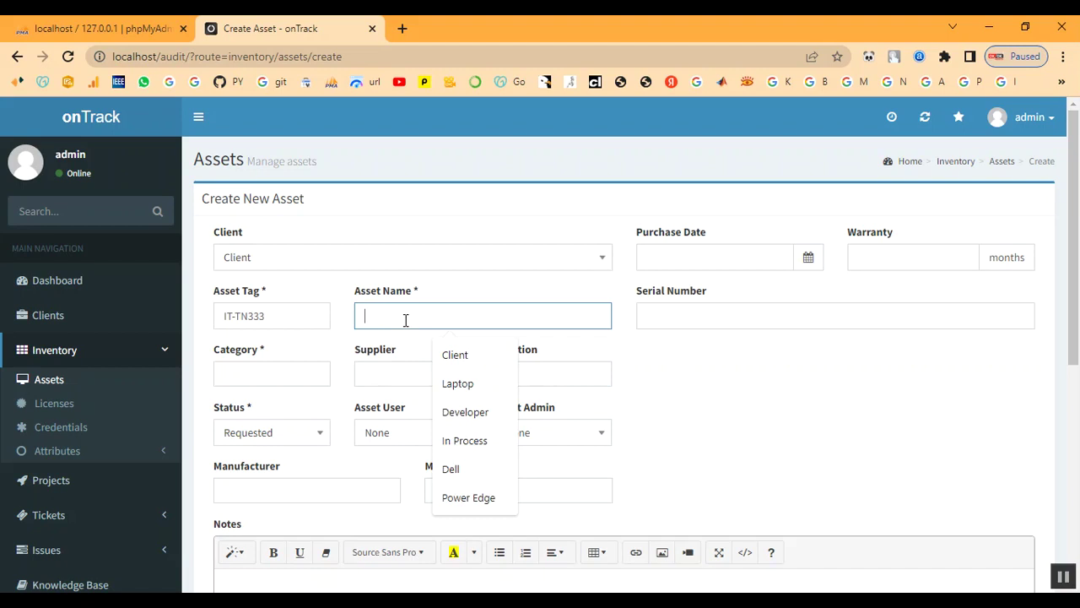
pyautogui.write('L')
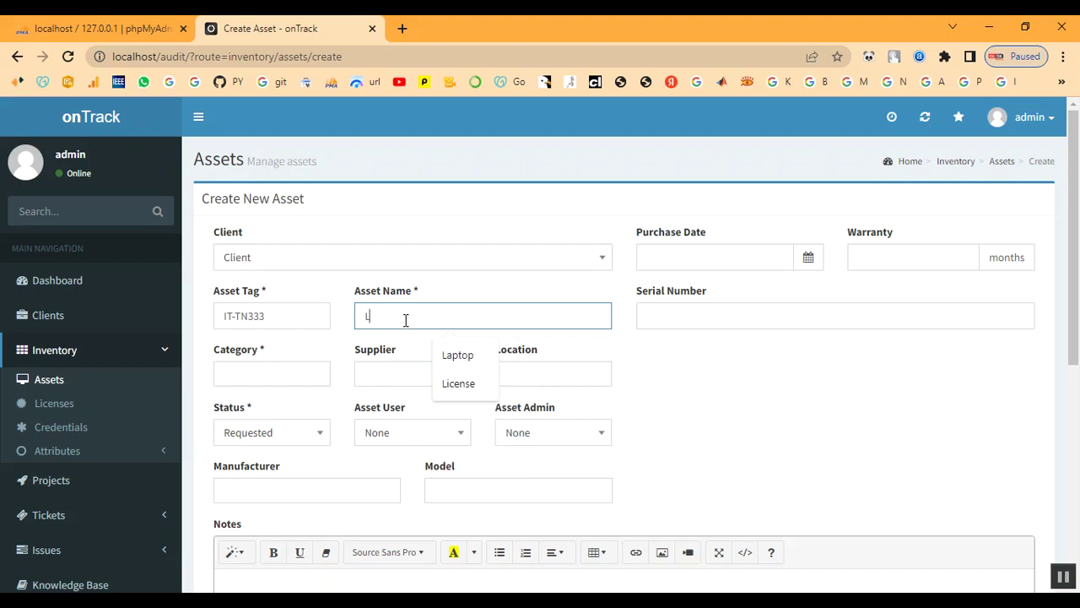
pyautogui.write('A')
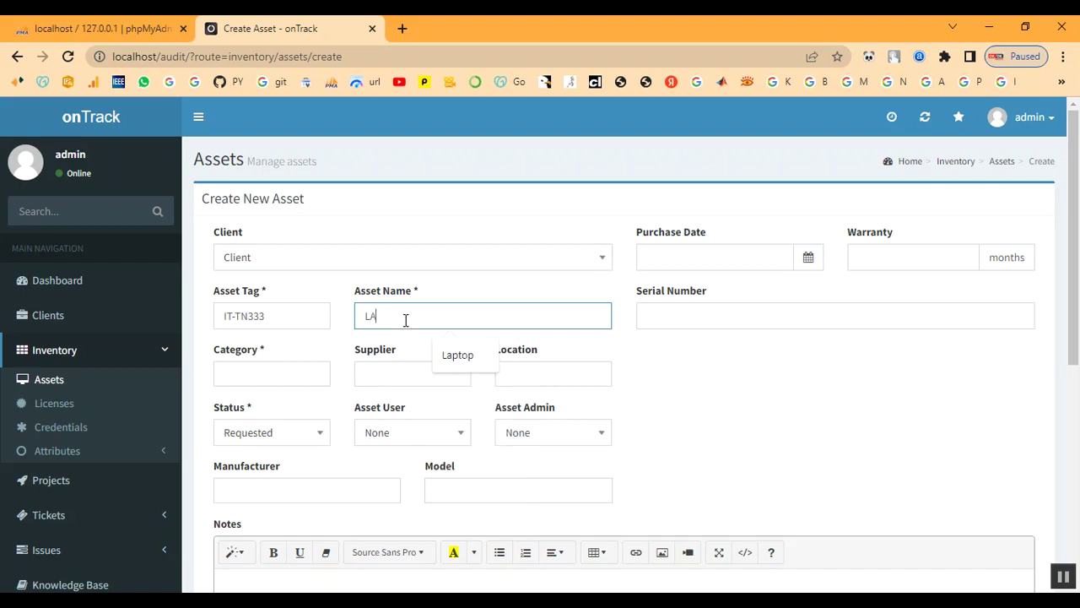
pyautogui.press('BackSpace')
pyautogui.write('aptop')
pyautogui.press('Tab')
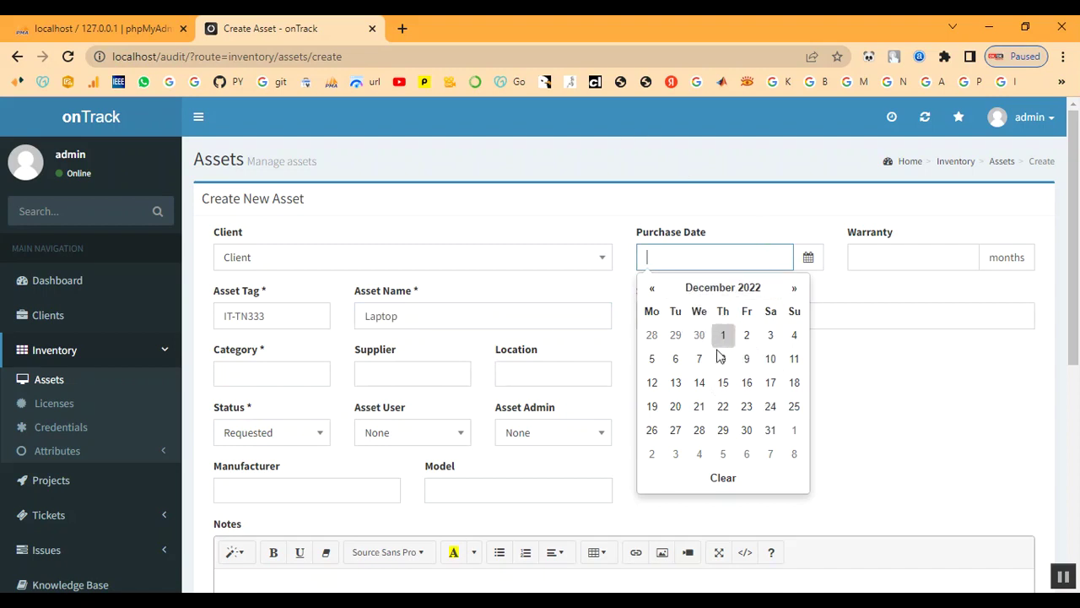
pyautogui.click(724, 339)
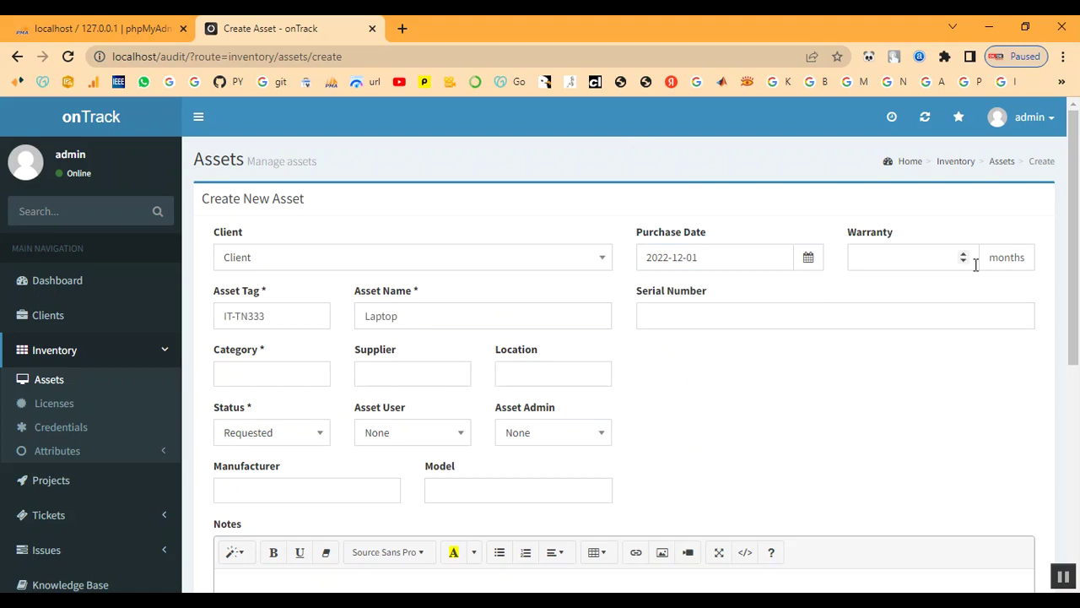
# Enter a 9-month warranty and serial number S1234.
pyautogui.click(919, 257)
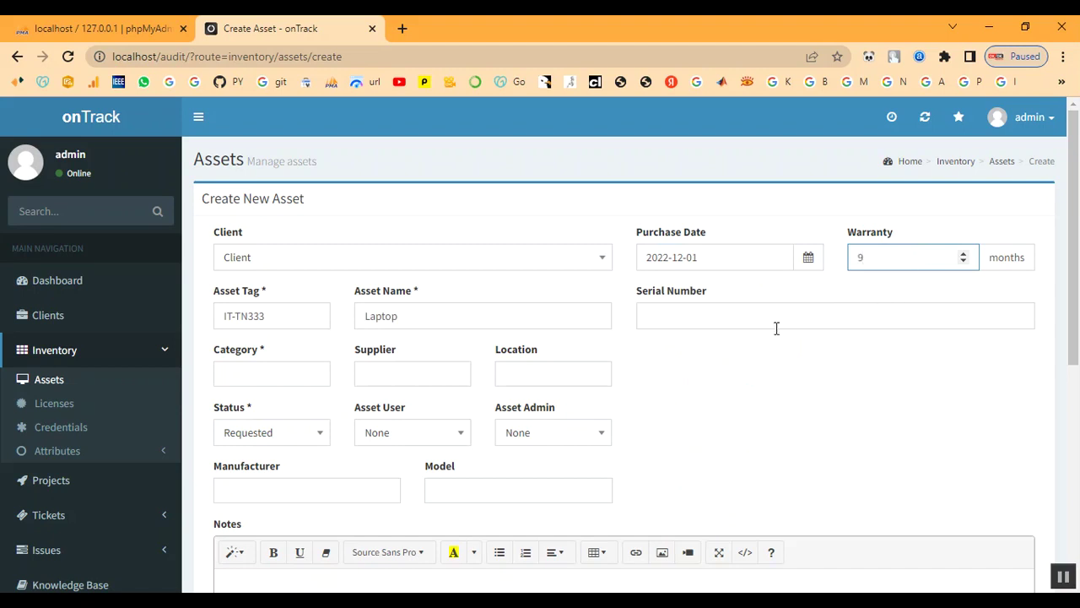
pyautogui.click(709, 317)
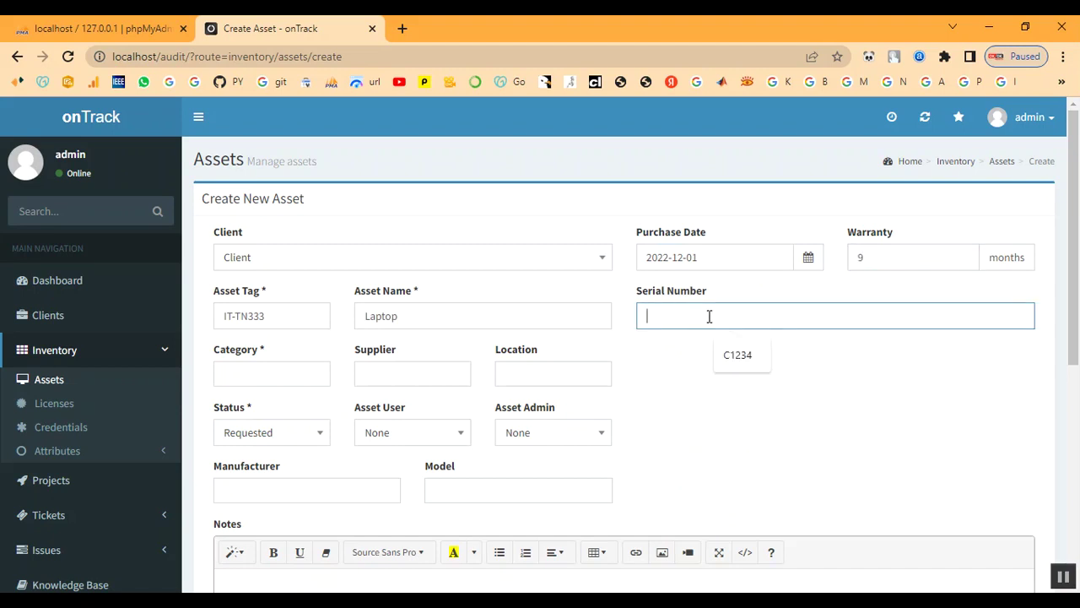
pyautogui.click(731, 358)
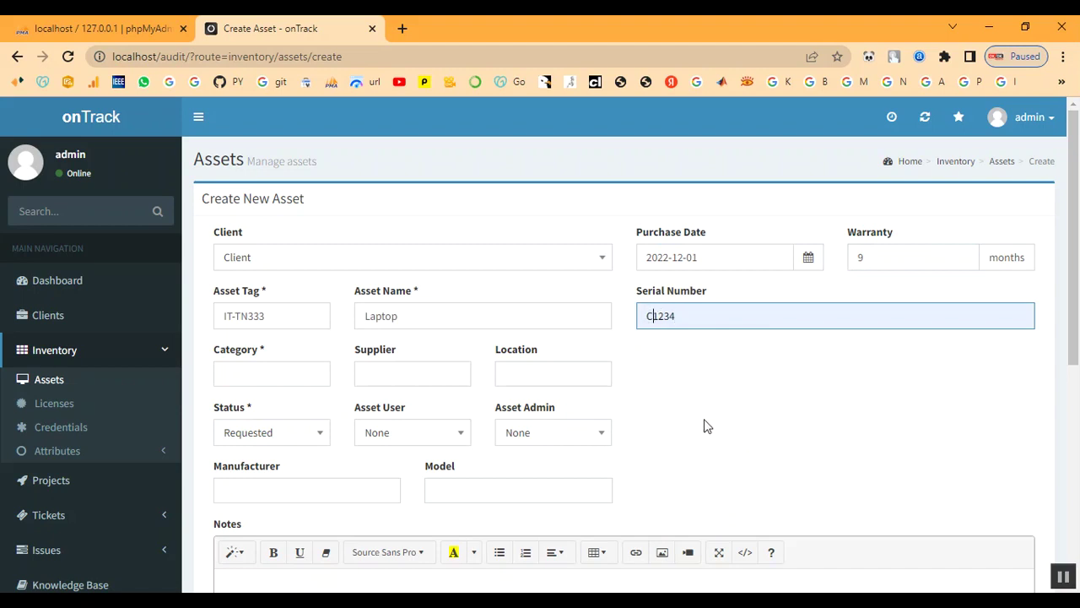
pyautogui.press('BackSpace')
pyautogui.write('S')
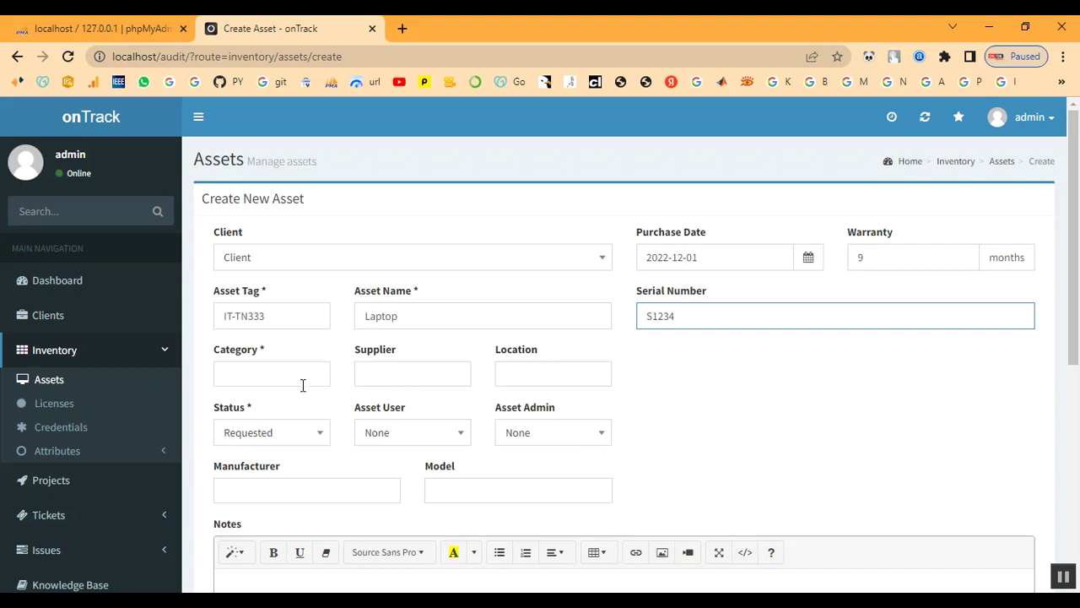
# Set category Laptop, supplier Shop and location Client / Chennai.
pyautogui.click(256, 379)
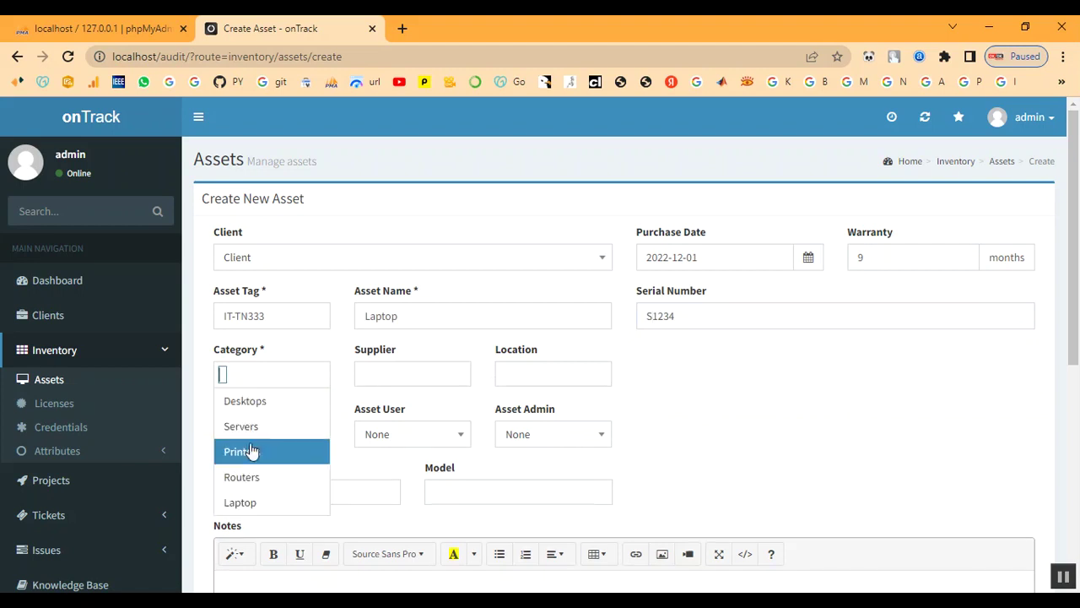
pyautogui.click(245, 502)
pyautogui.click(391, 378)
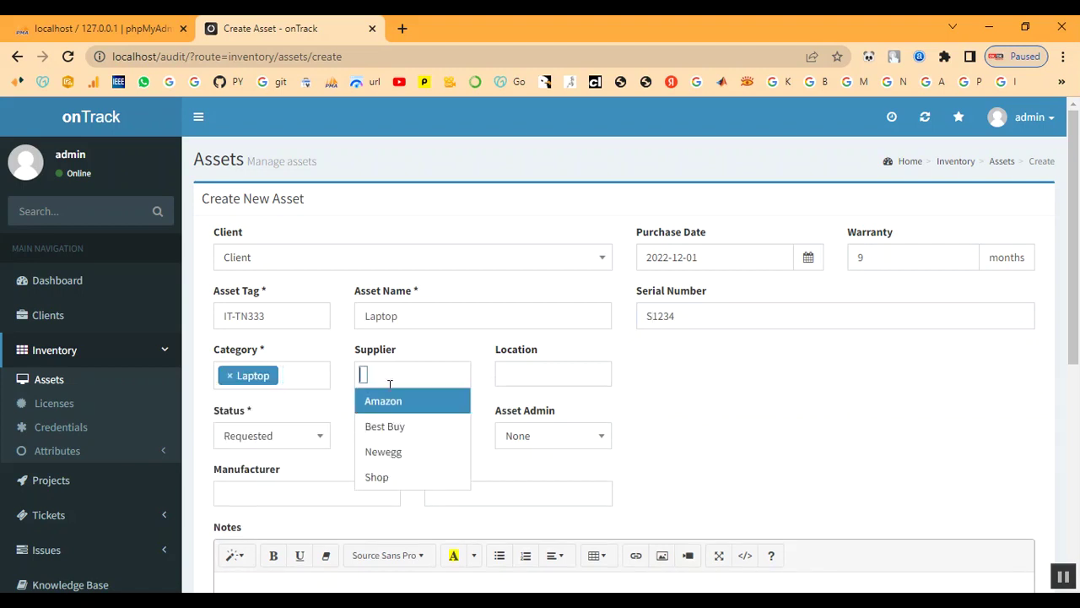
pyautogui.click(384, 480)
pyautogui.click(518, 376)
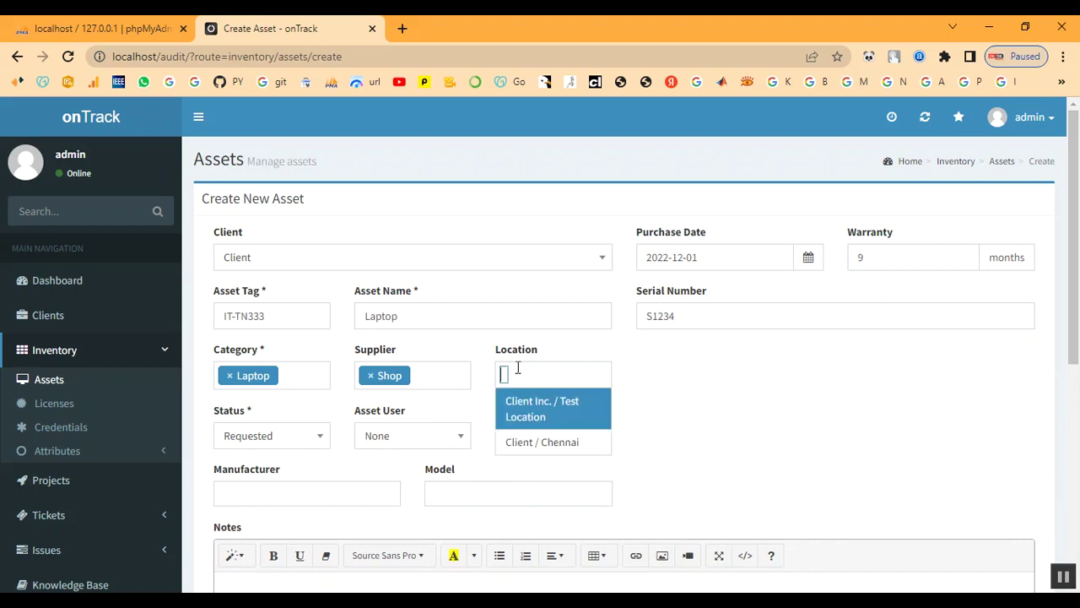
pyautogui.click(519, 441)
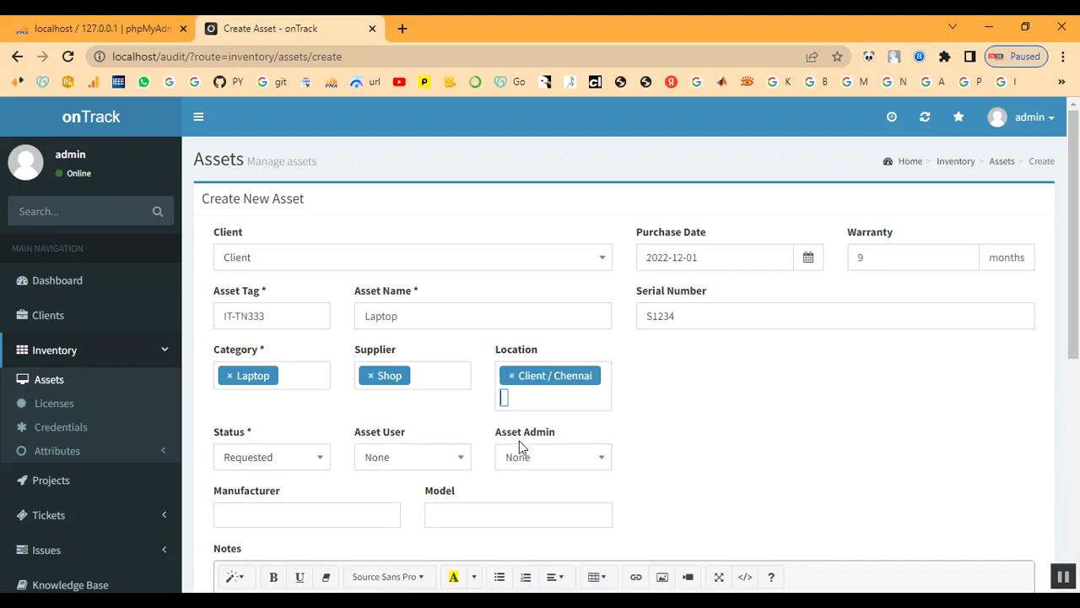
# Set the asset status to In Process with admin as asset admin.
pyautogui.scroll(-1, 287, 448)
pyautogui.click(275, 389)
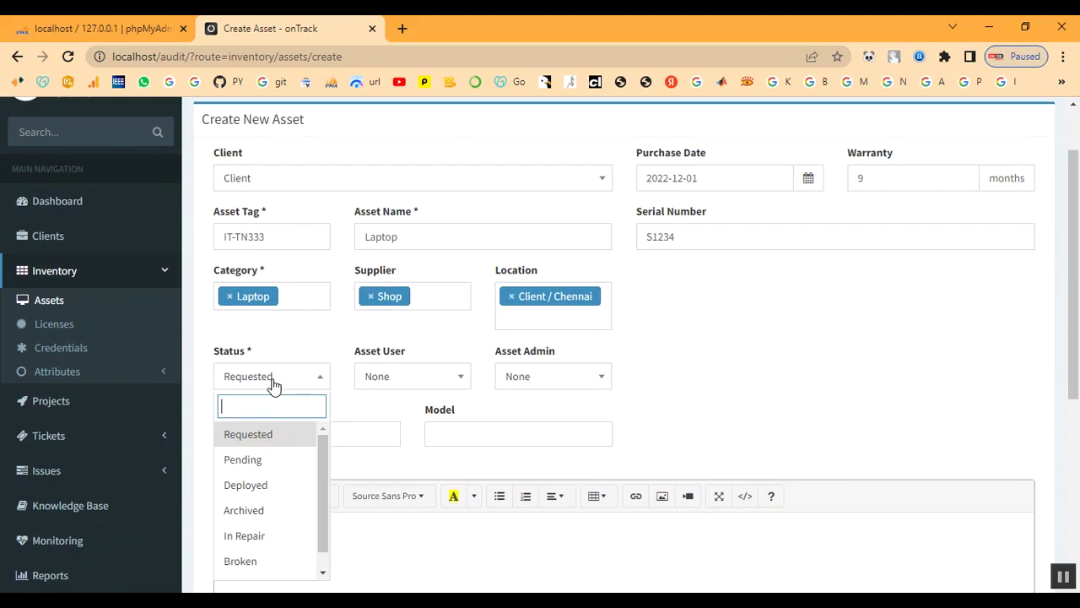
pyautogui.scroll(-1, 265, 502)
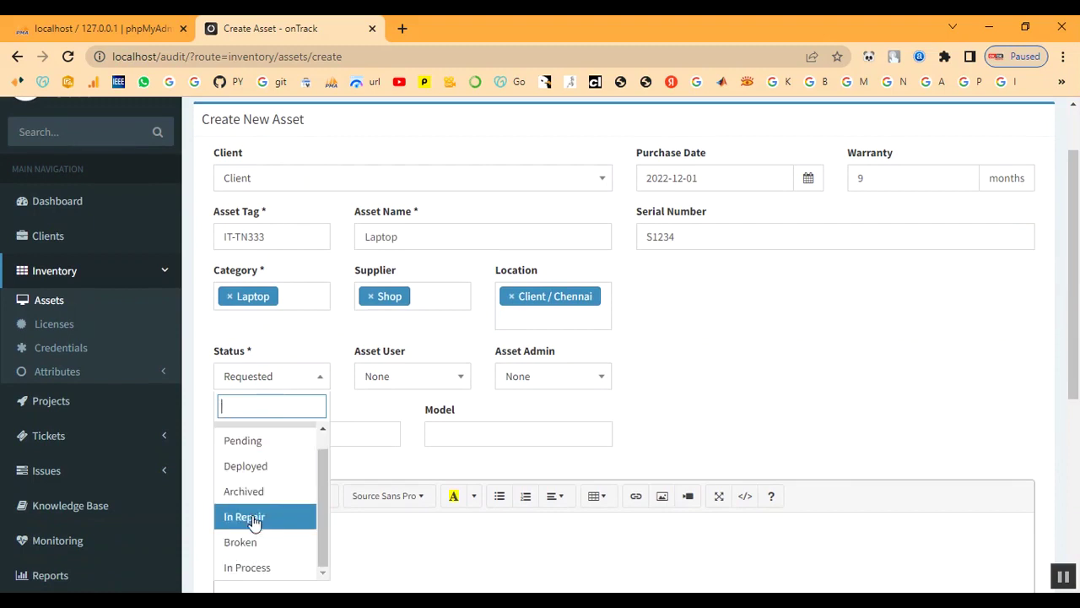
pyautogui.scroll(1, 249, 490)
pyautogui.scroll(-1, 249, 490)
pyautogui.click(250, 564)
pyautogui.click(400, 380)
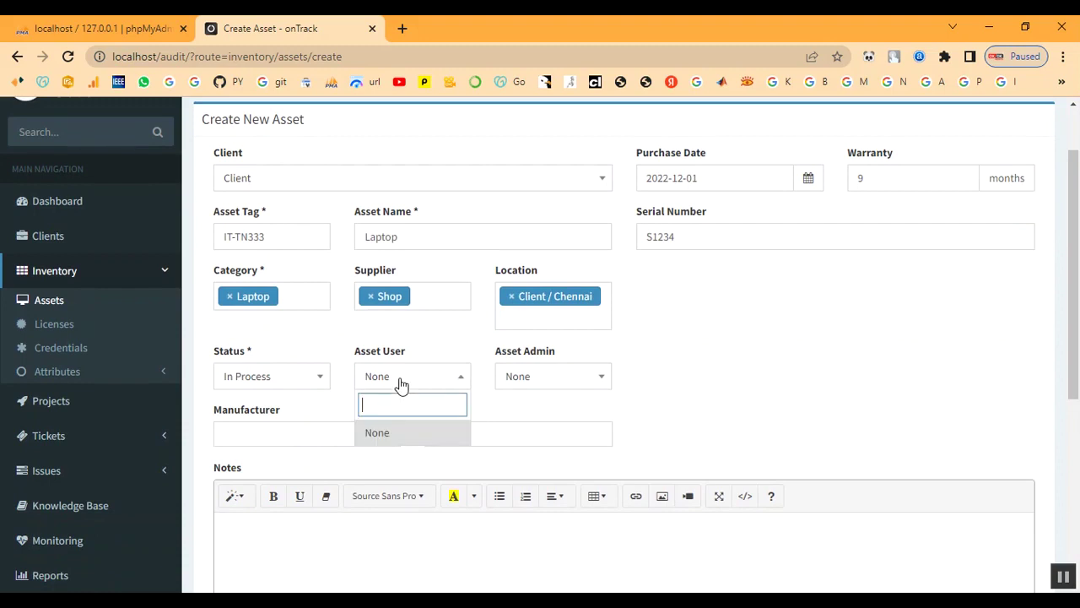
pyautogui.click(526, 380)
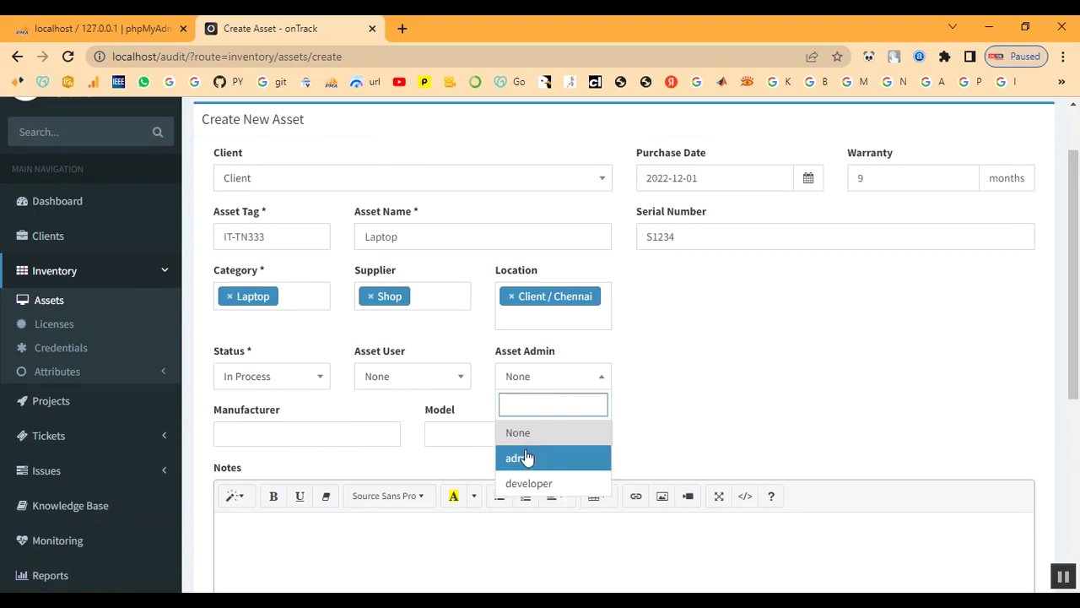
pyautogui.click(525, 456)
# Choose manufacturer Dell and model Power Edge, then save the asset.
pyautogui.scroll(-1, 431, 389)
pyautogui.click(253, 354)
pyautogui.scroll(-4, 258, 405)
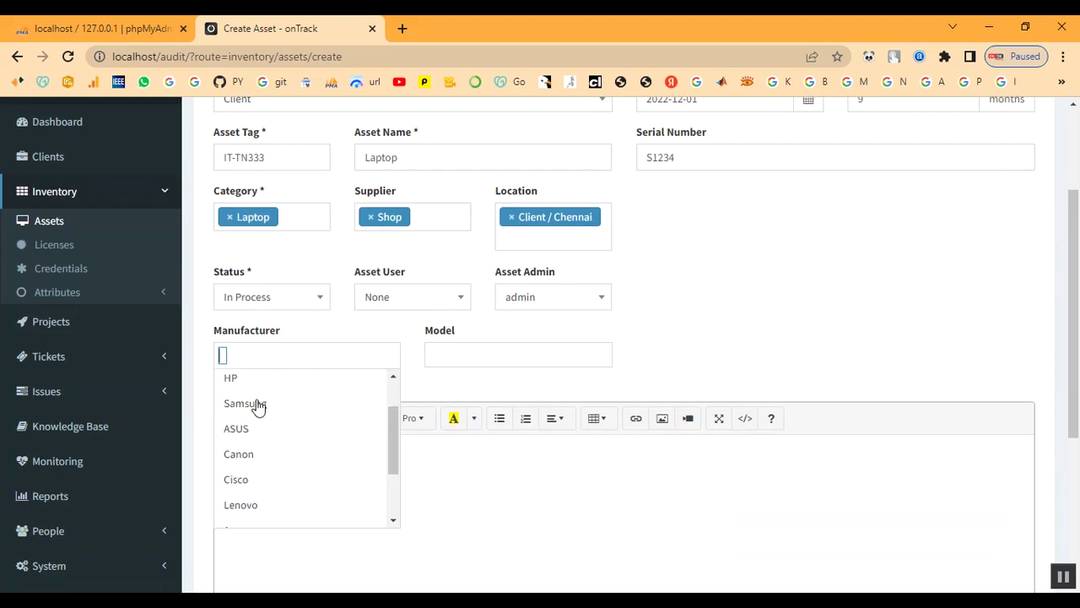
pyautogui.click(253, 513)
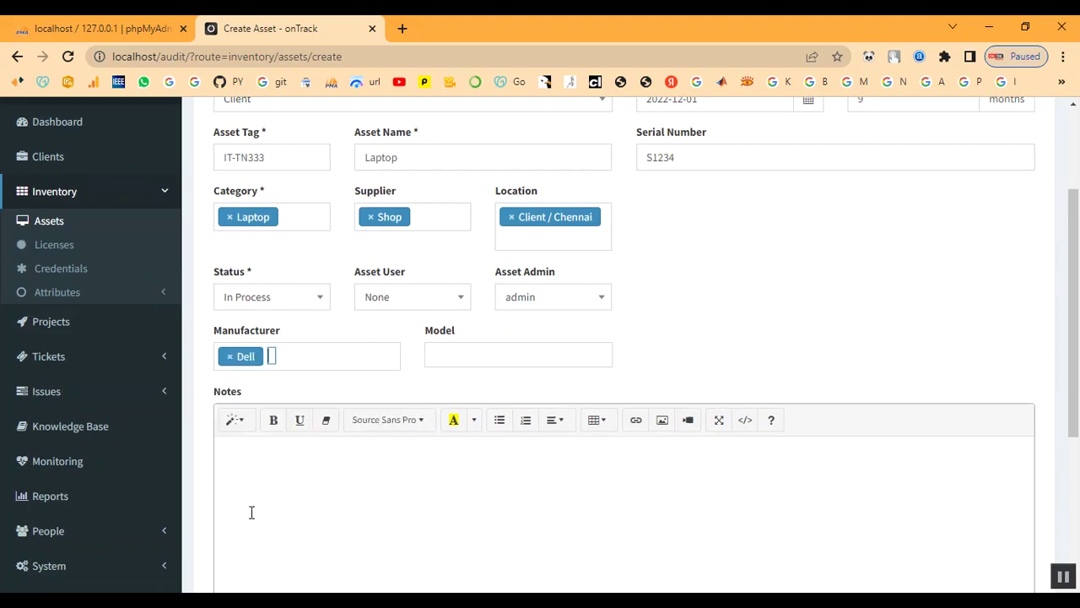
pyautogui.click(481, 358)
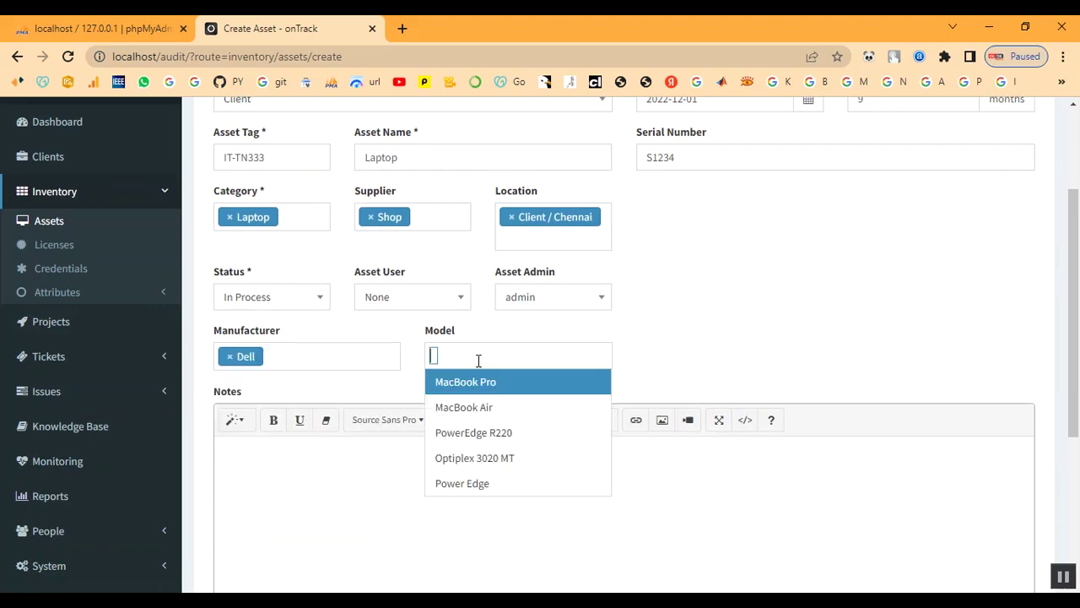
pyautogui.click(454, 483)
pyautogui.scroll(-2, 456, 478)
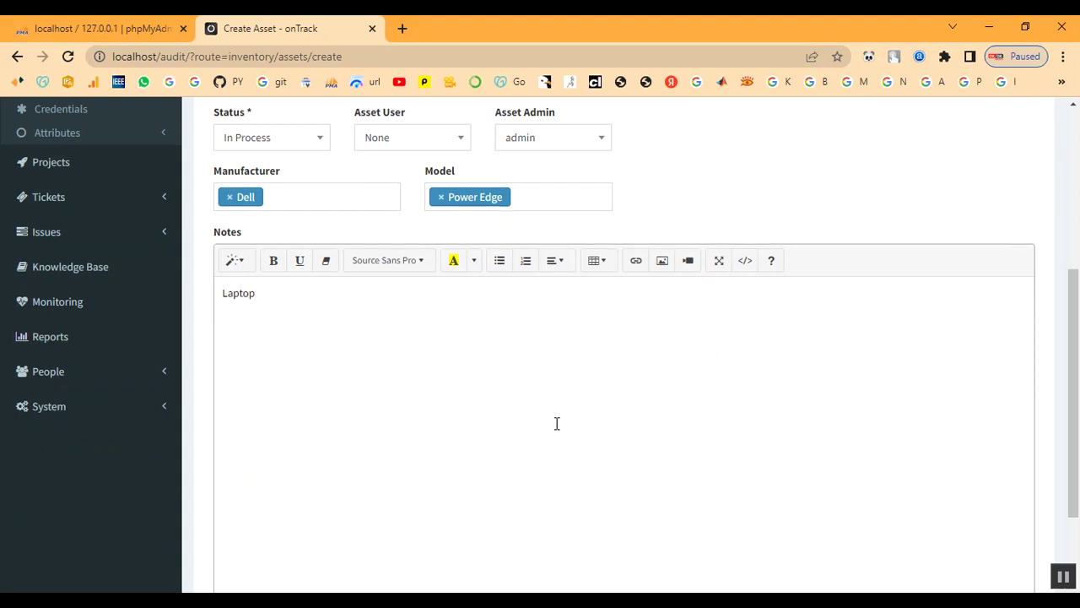
pyautogui.scroll(-2, 557, 424)
pyautogui.click(240, 511)
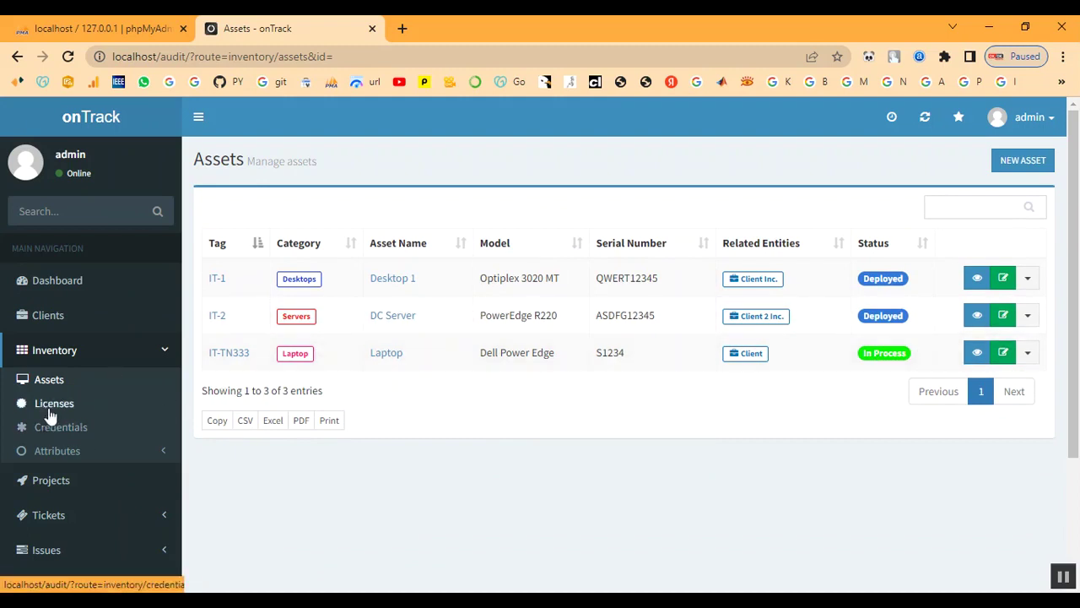
# Open the details of the client named Client.
pyautogui.click(52, 351)
pyautogui.click(53, 387)
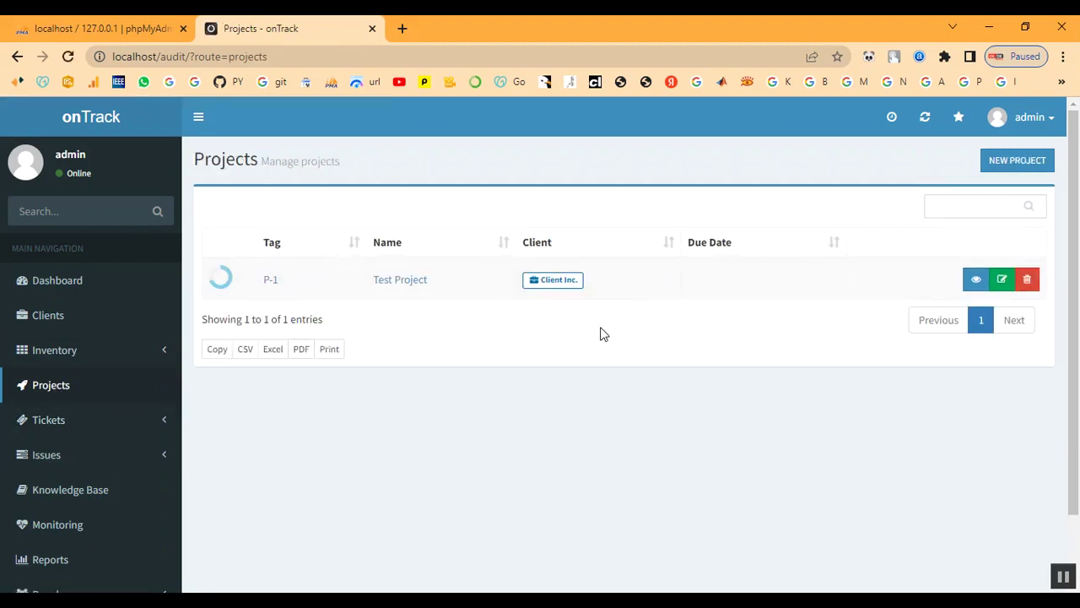
pyautogui.click(49, 316)
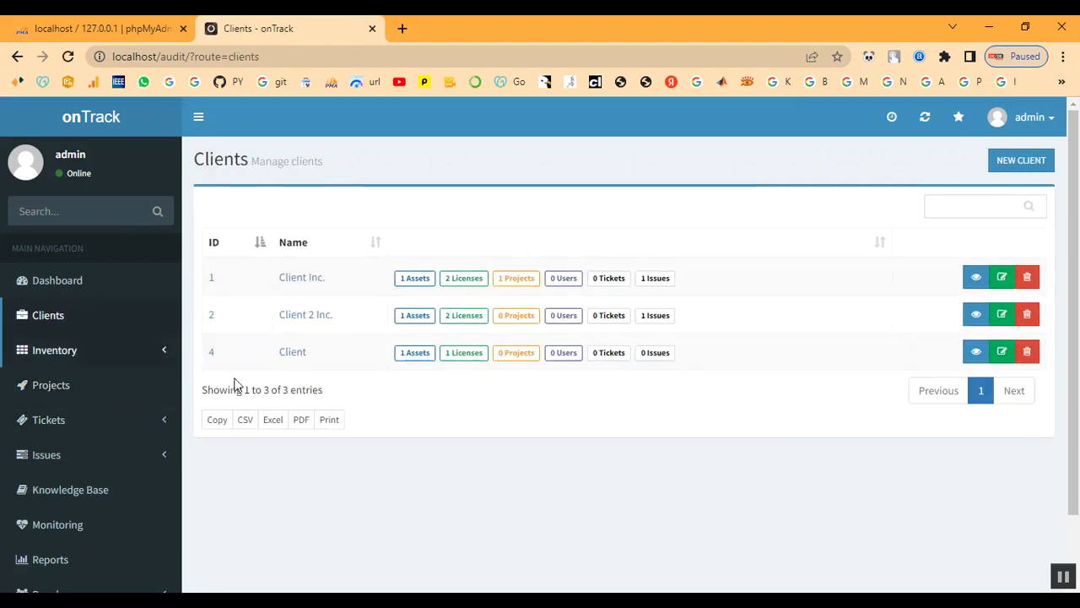
pyautogui.click(294, 353)
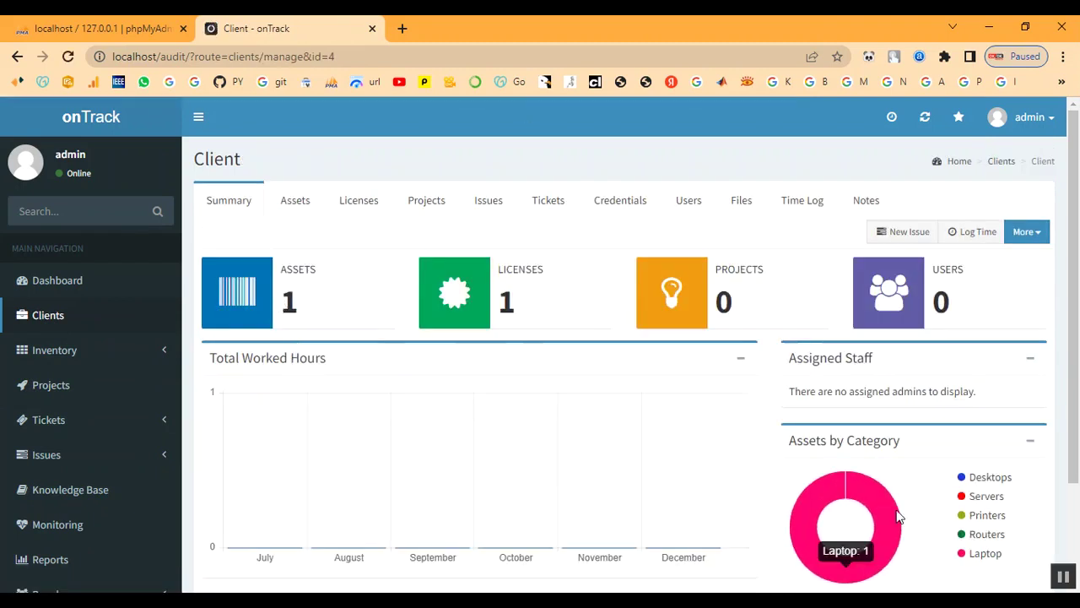
# Review the client's asset and license counts on its summary.
pyautogui.scroll(-1, 802, 473)
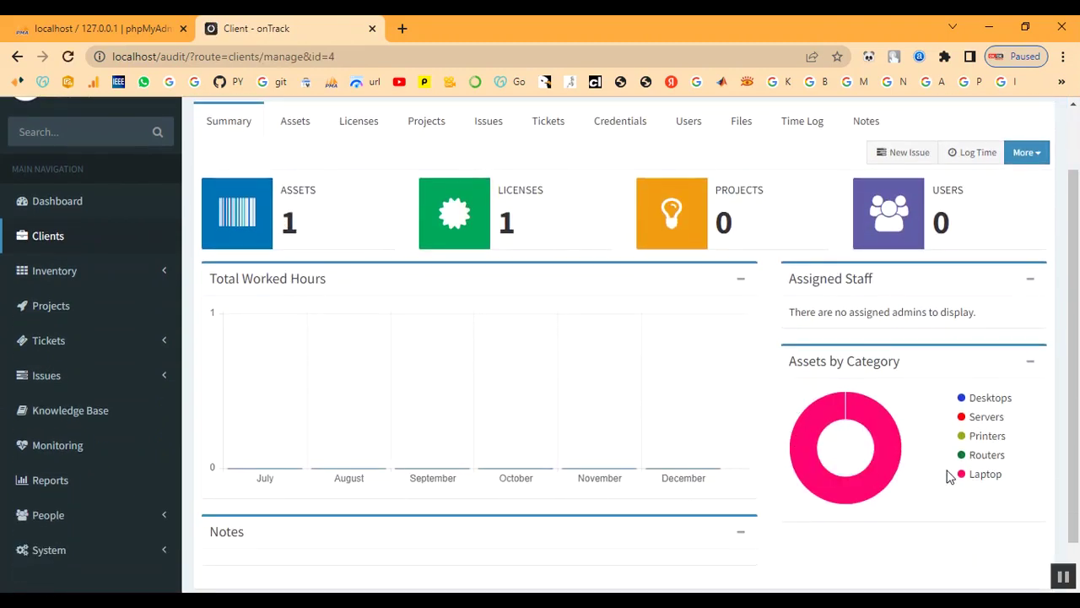
pyautogui.scroll(1, 667, 395)
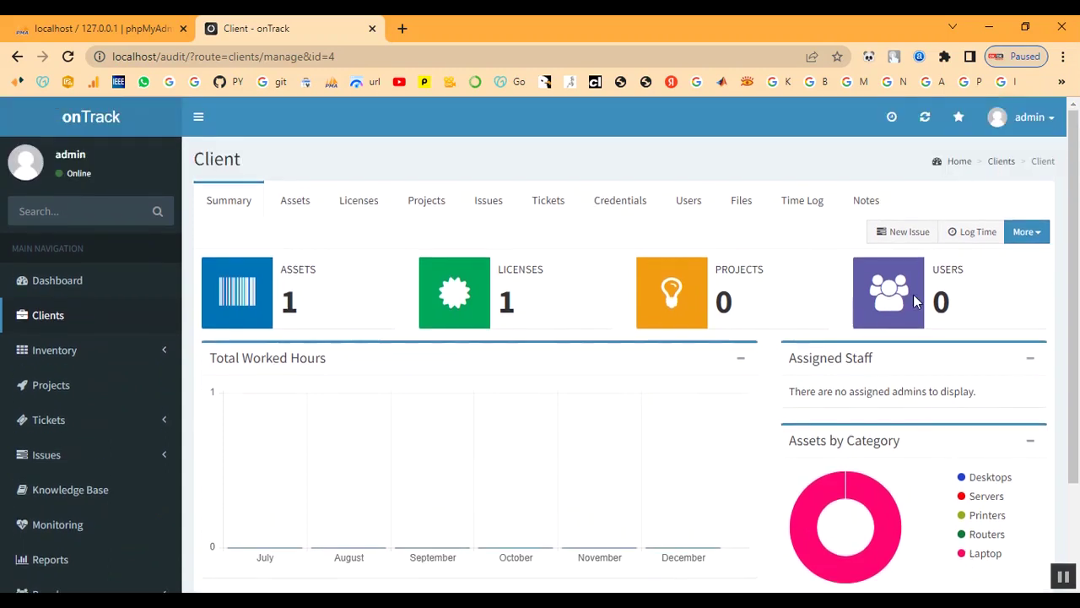
pyautogui.scroll(-1, 71, 414)
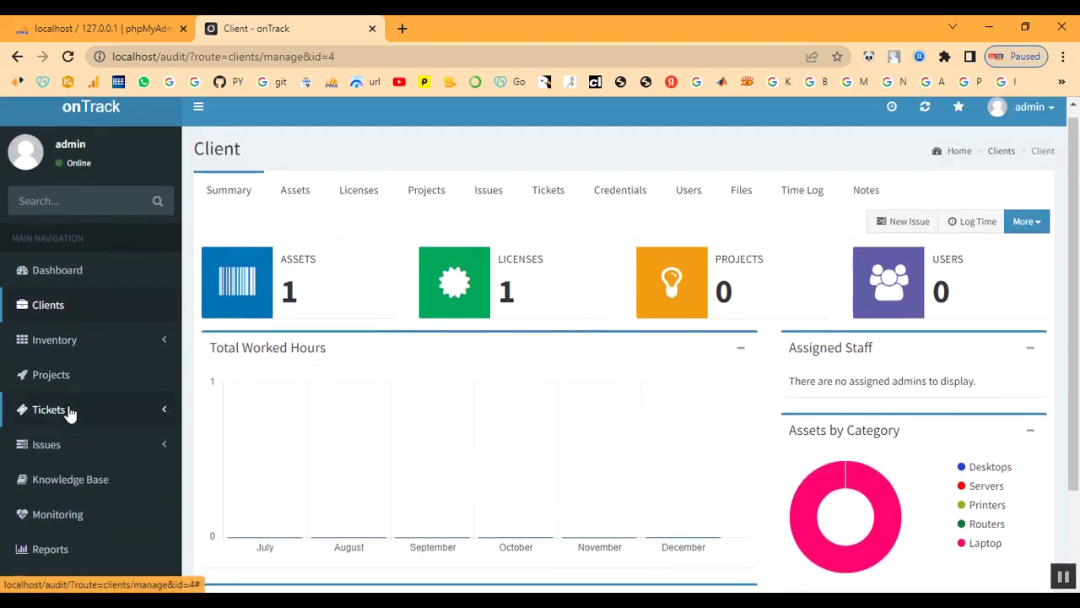
pyautogui.moveTo(287, 221); pyautogui.dragTo(325, 226)
pyautogui.click(324, 225)
pyautogui.moveTo(490, 218); pyautogui.dragTo(565, 223)
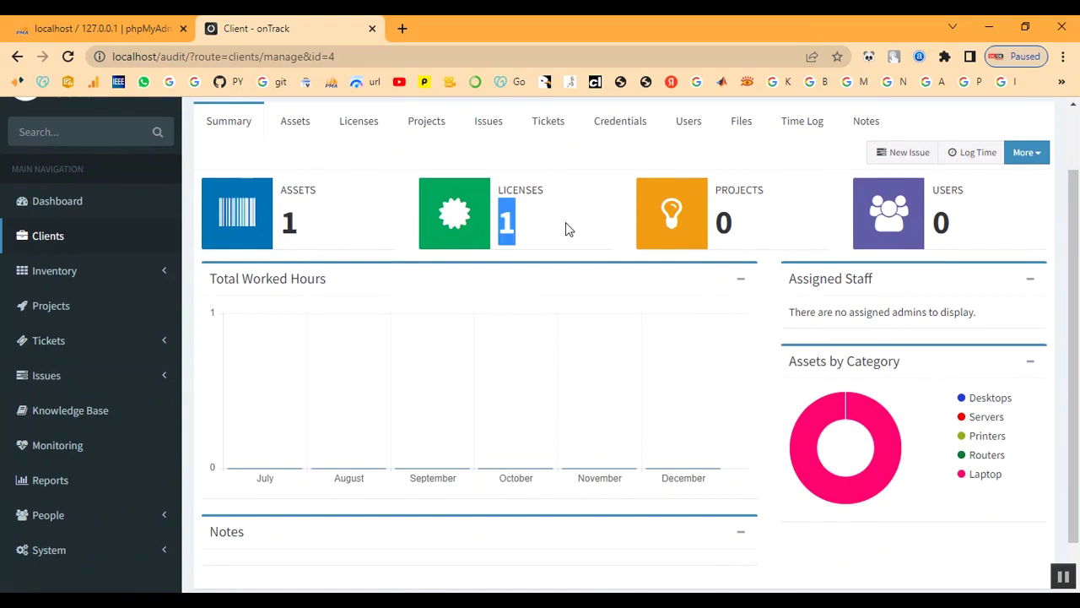
pyautogui.click(720, 223)
pyautogui.moveTo(720, 224); pyautogui.dragTo(764, 227)
pyautogui.click(761, 226)
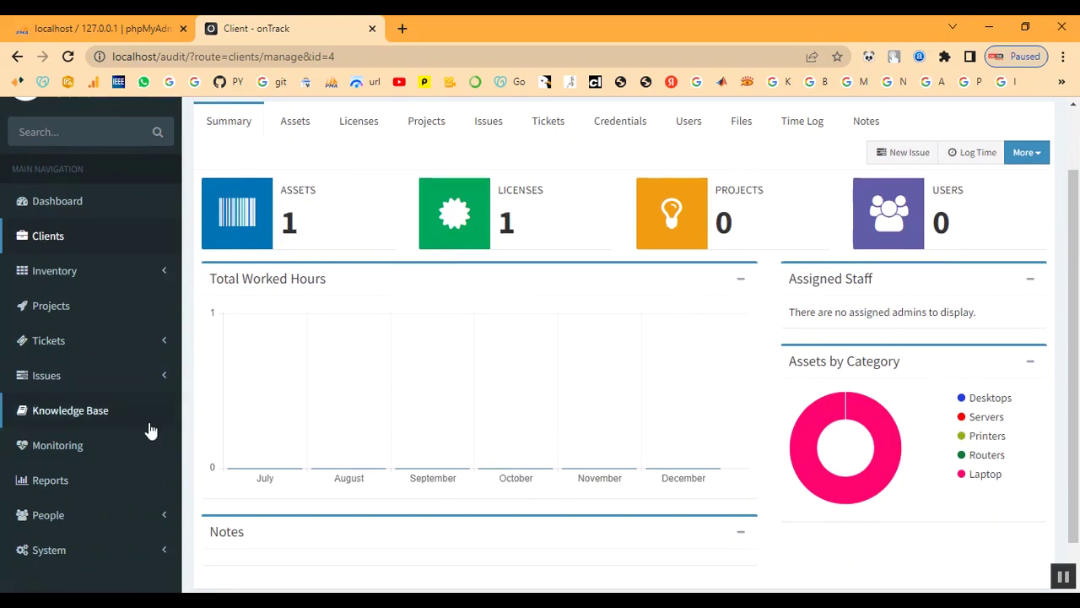
# Start a new project, tag P-2, from the Projects list.
pyautogui.click(51, 315)
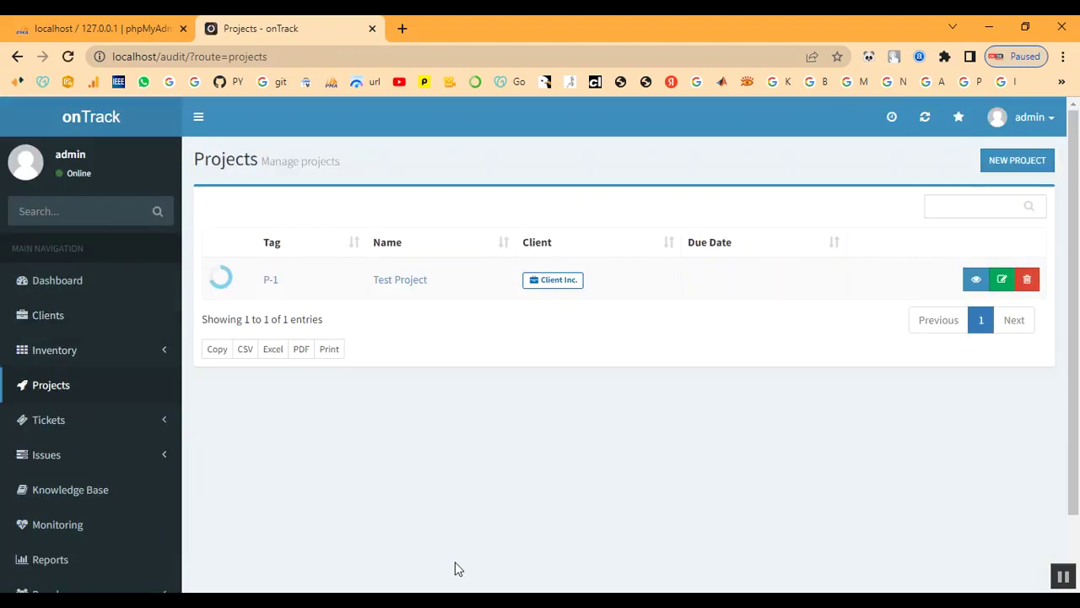
pyautogui.click(1010, 160)
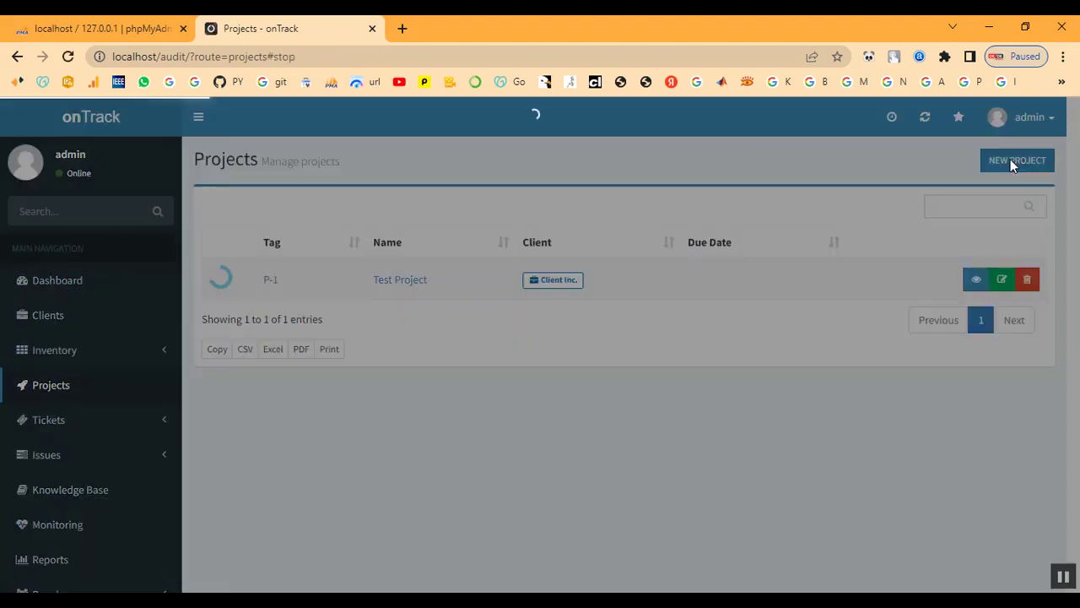
pyautogui.click(511, 210)
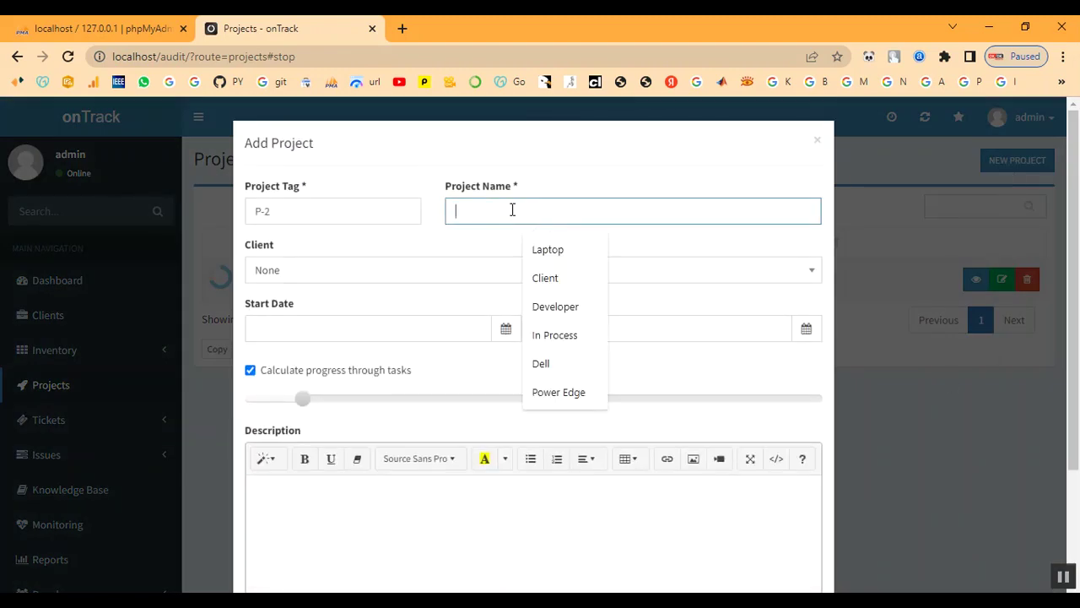
# Name the project 'Project' and assign it to Client.
pyautogui.write('Proje')
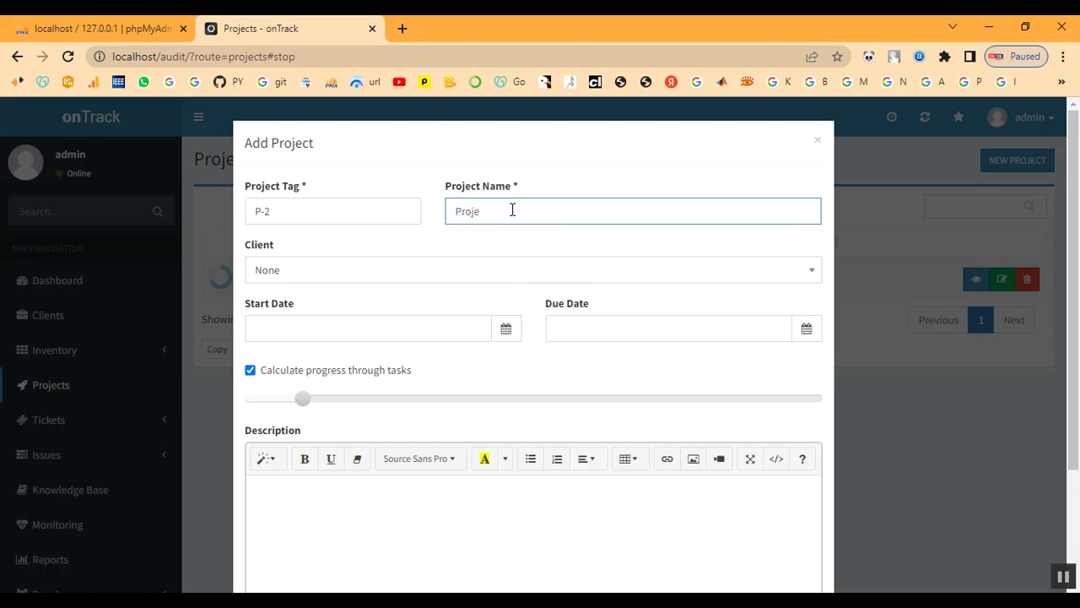
pyautogui.press('Tab')
pyautogui.press('Tab')
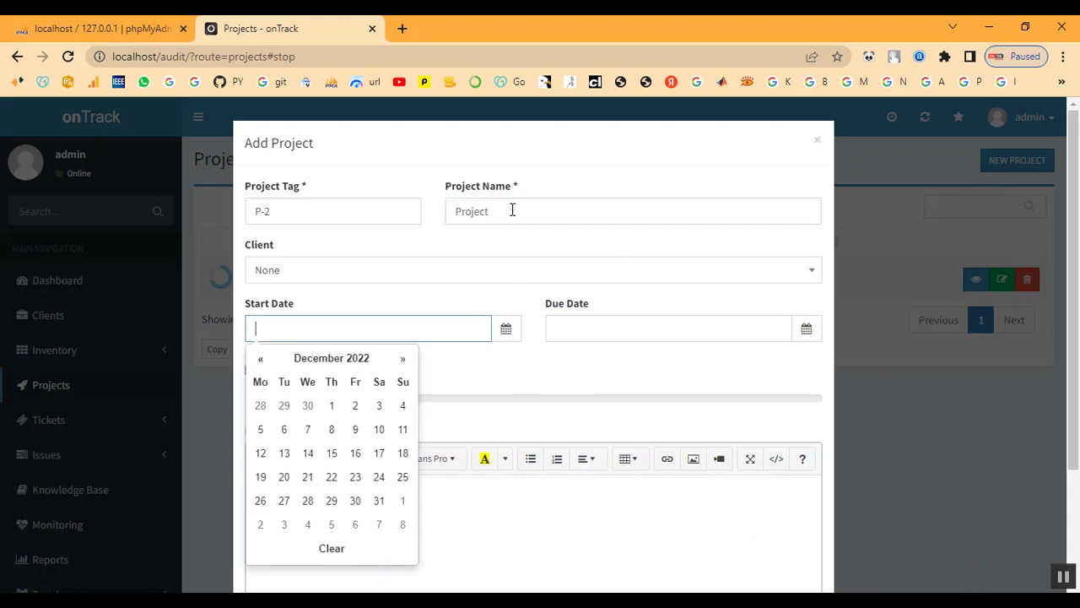
pyautogui.click(372, 270)
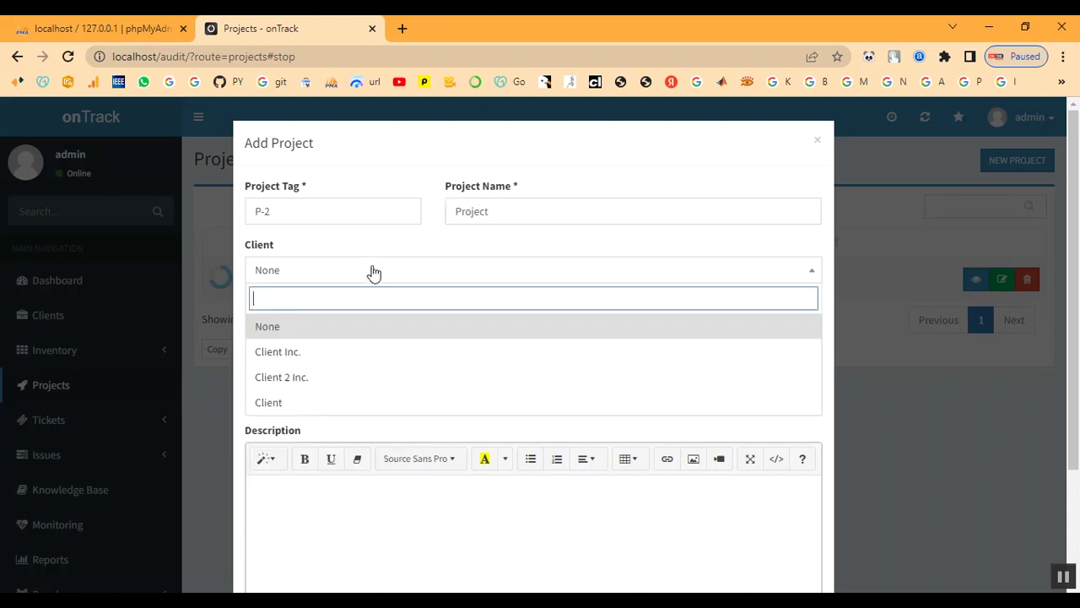
pyautogui.click(338, 411)
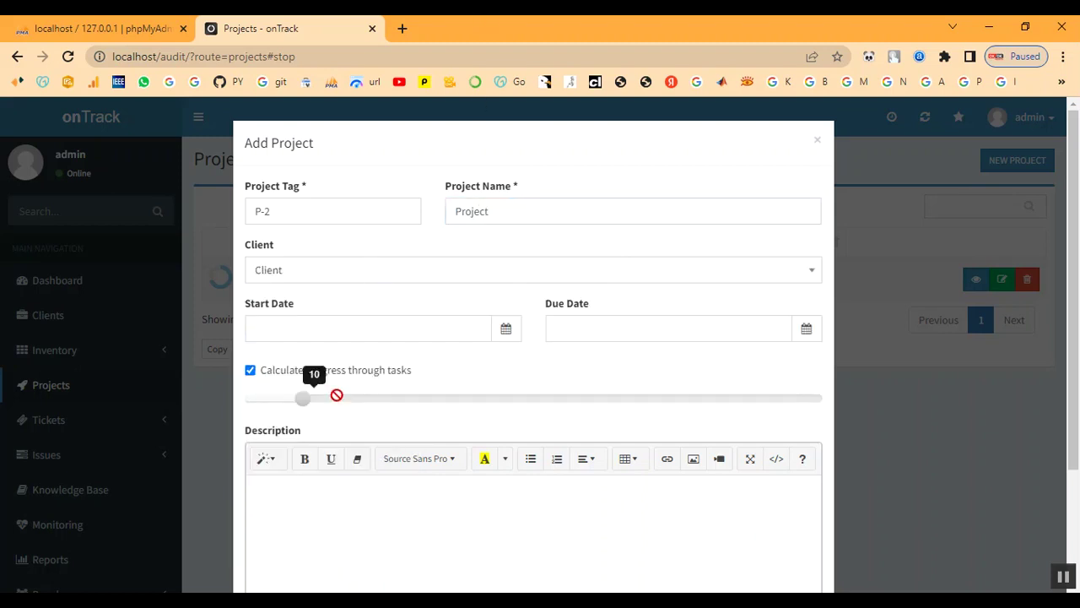
# Set start date 2022-12-07 and due date 2022-12-08, then save the project.
pyautogui.click(412, 329)
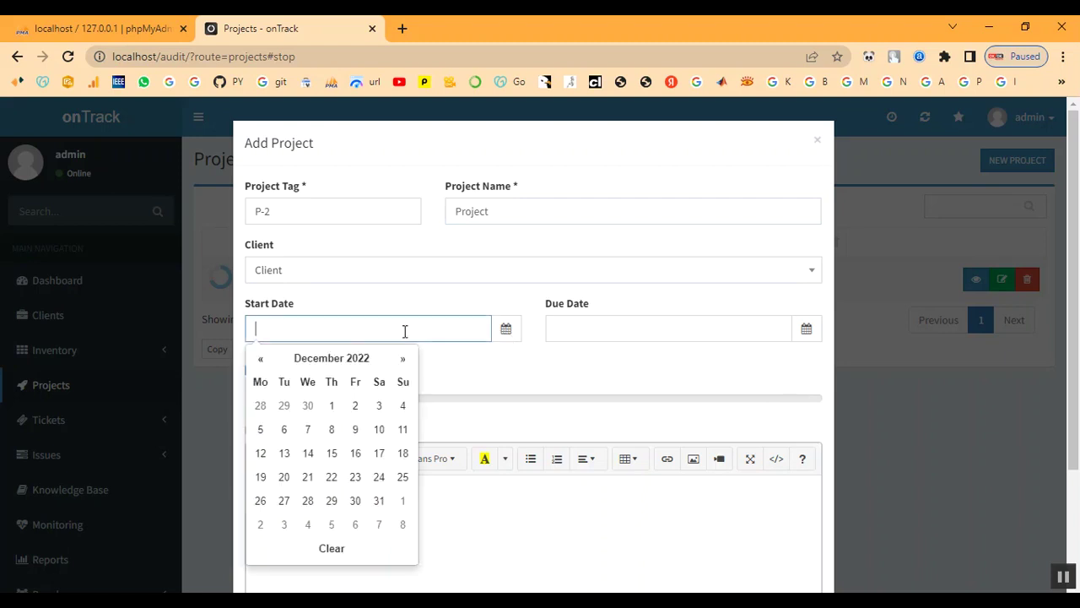
pyautogui.click(308, 429)
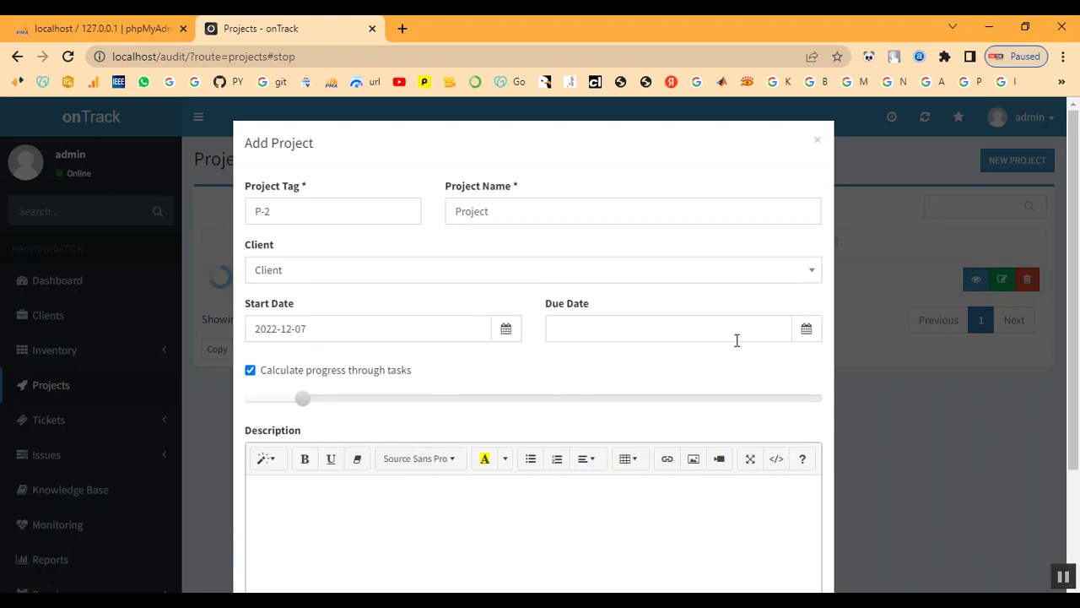
pyautogui.click(657, 334)
pyautogui.click(631, 430)
pyautogui.scroll(-2, 278, 426)
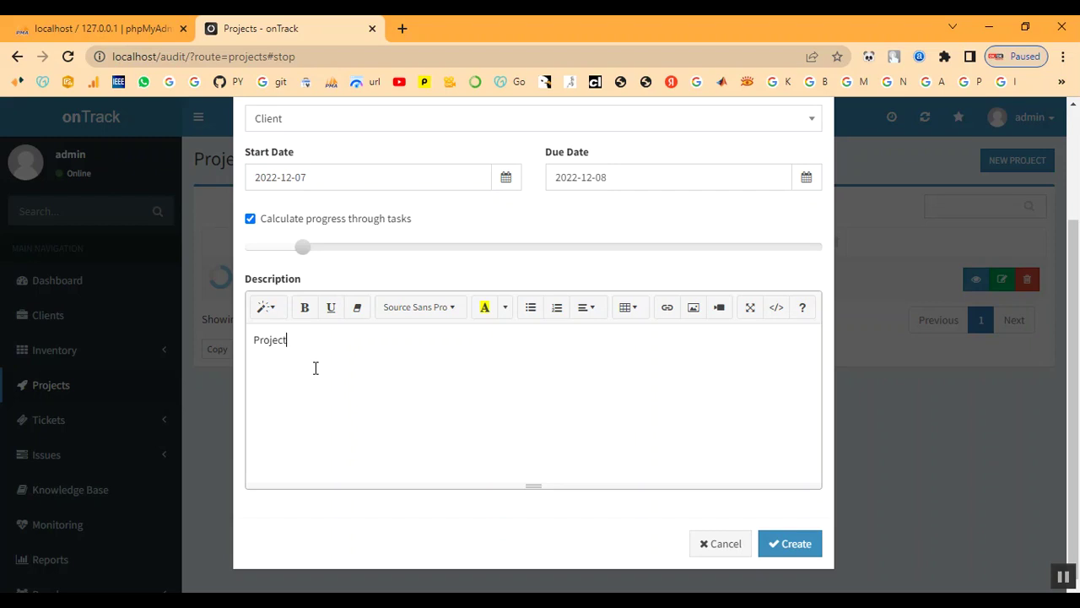
pyautogui.click(792, 545)
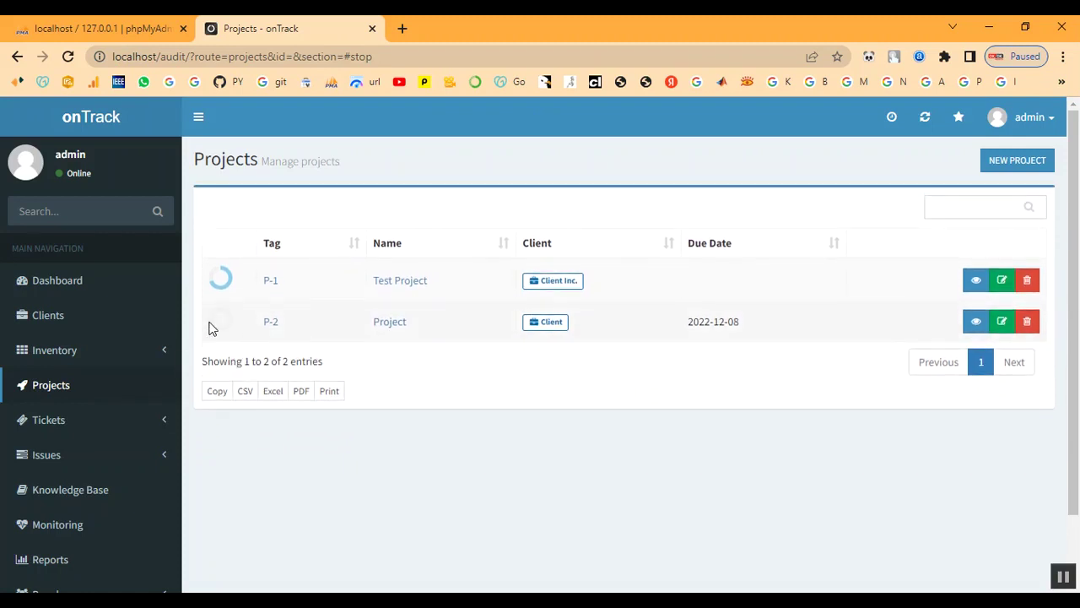
pyautogui.click(272, 328)
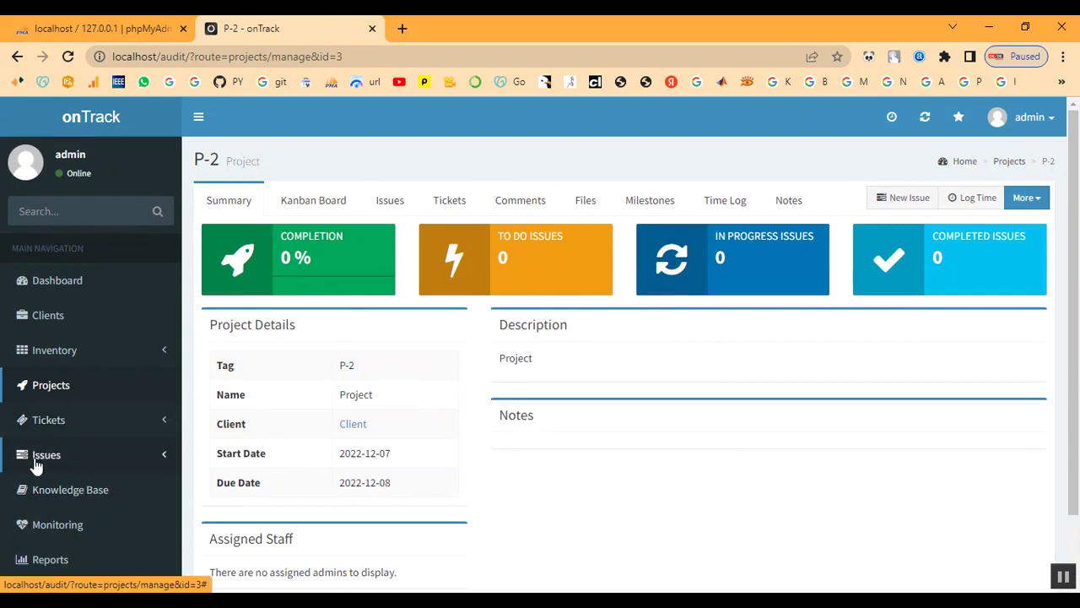
pyautogui.click(43, 464)
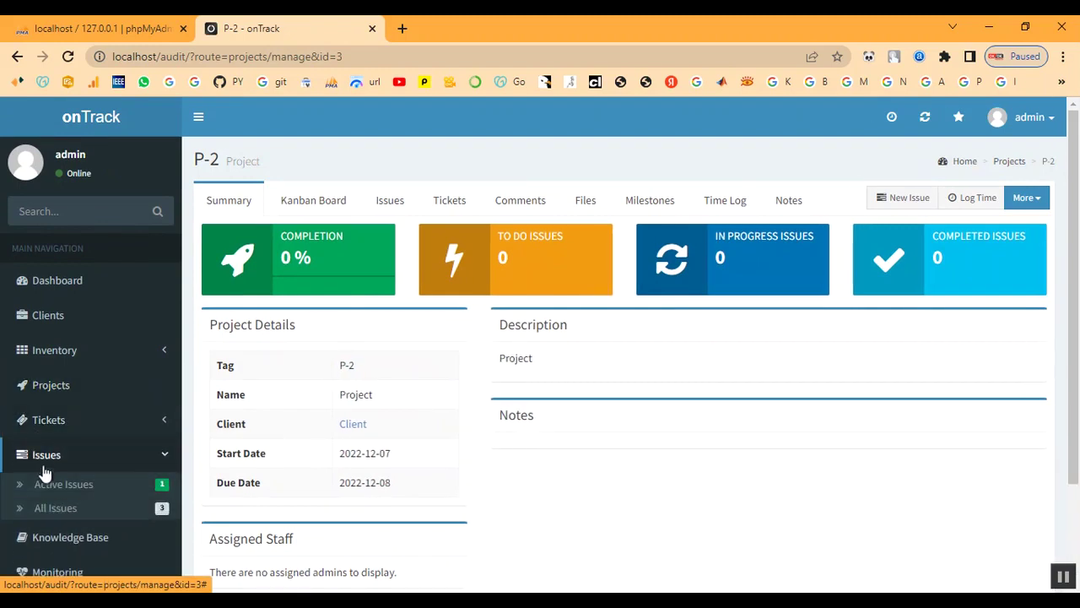
pyautogui.click(44, 484)
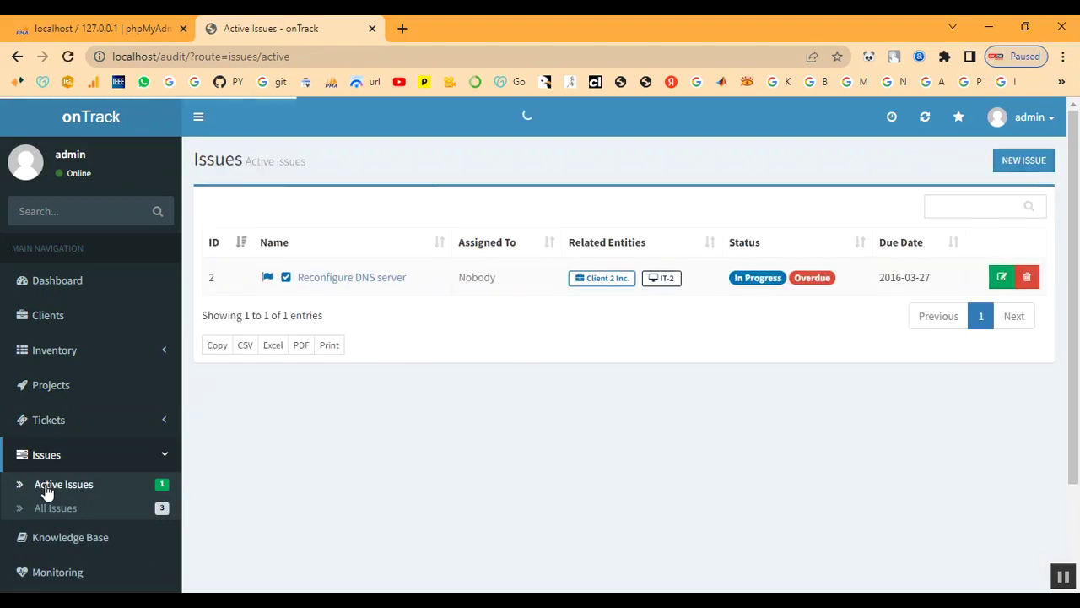
pyautogui.scroll(-1, 77, 492)
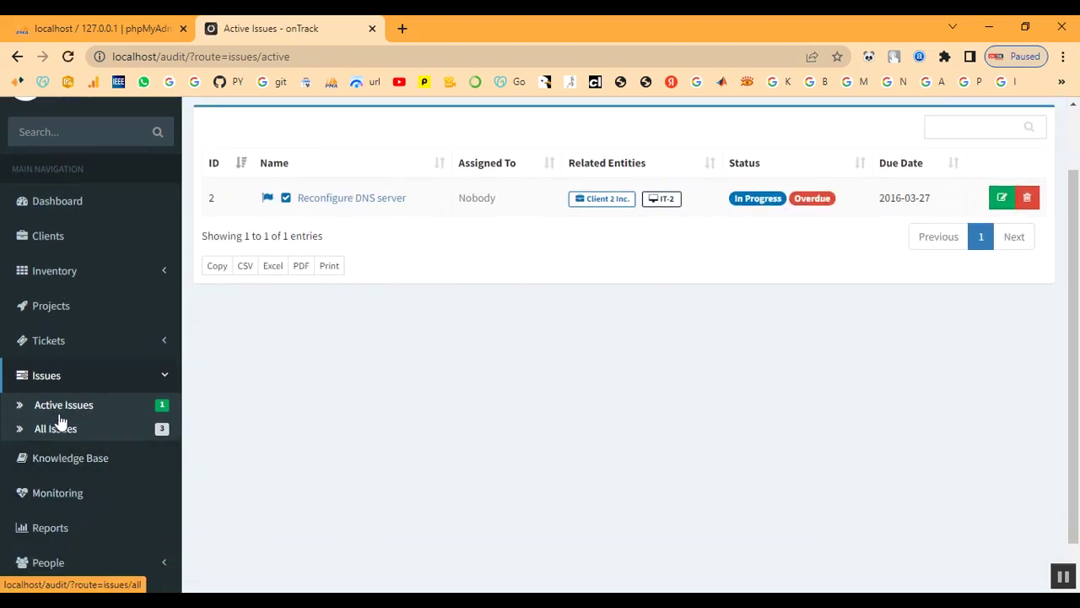
pyautogui.click(47, 348)
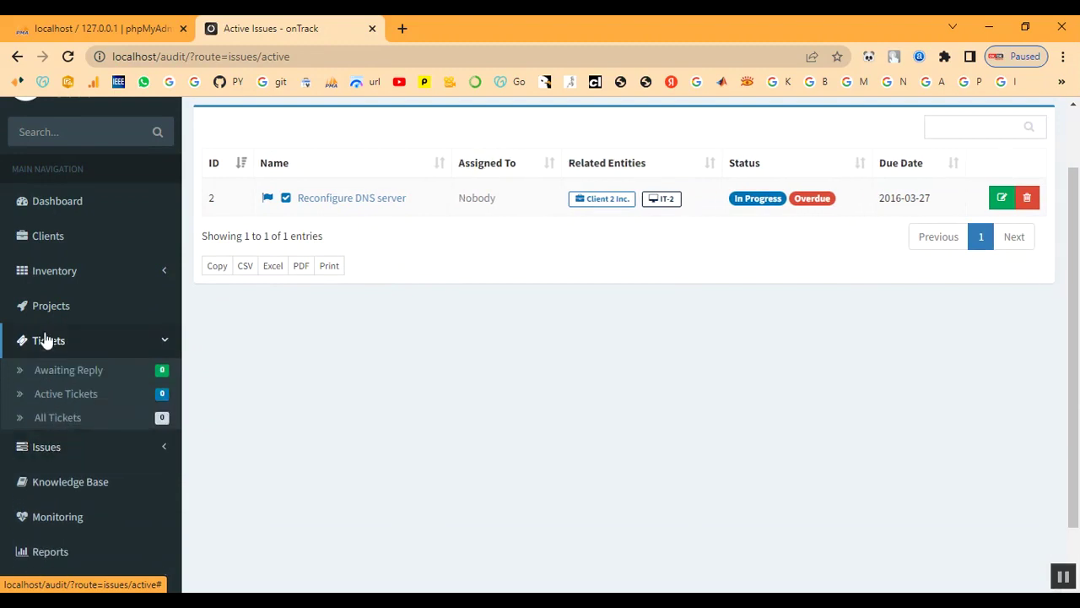
pyautogui.click(48, 311)
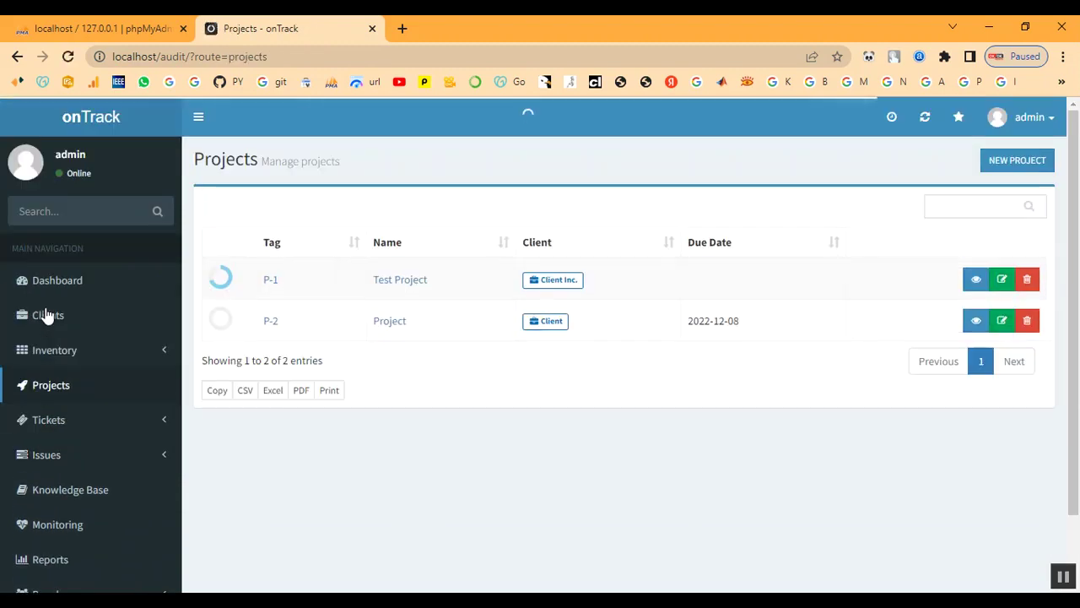
pyautogui.click(53, 421)
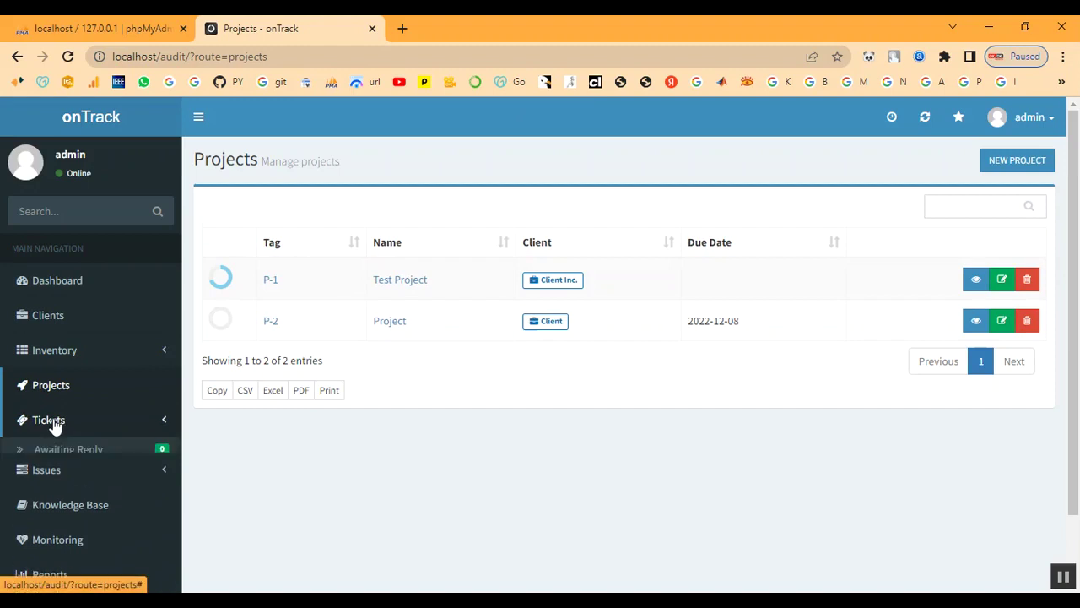
pyautogui.scroll(-2, 53, 421)
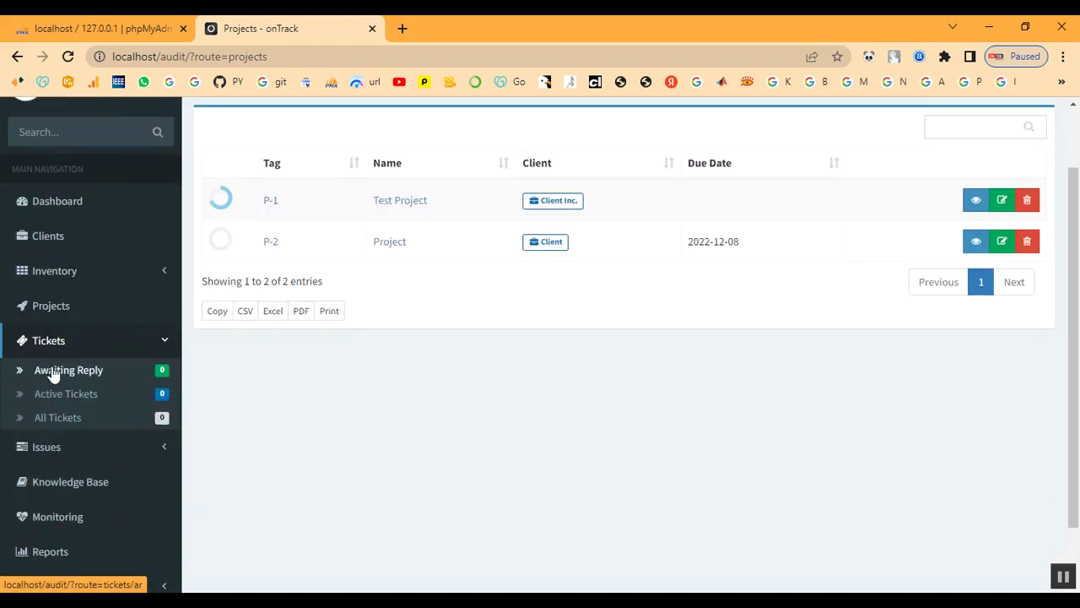
pyautogui.click(56, 454)
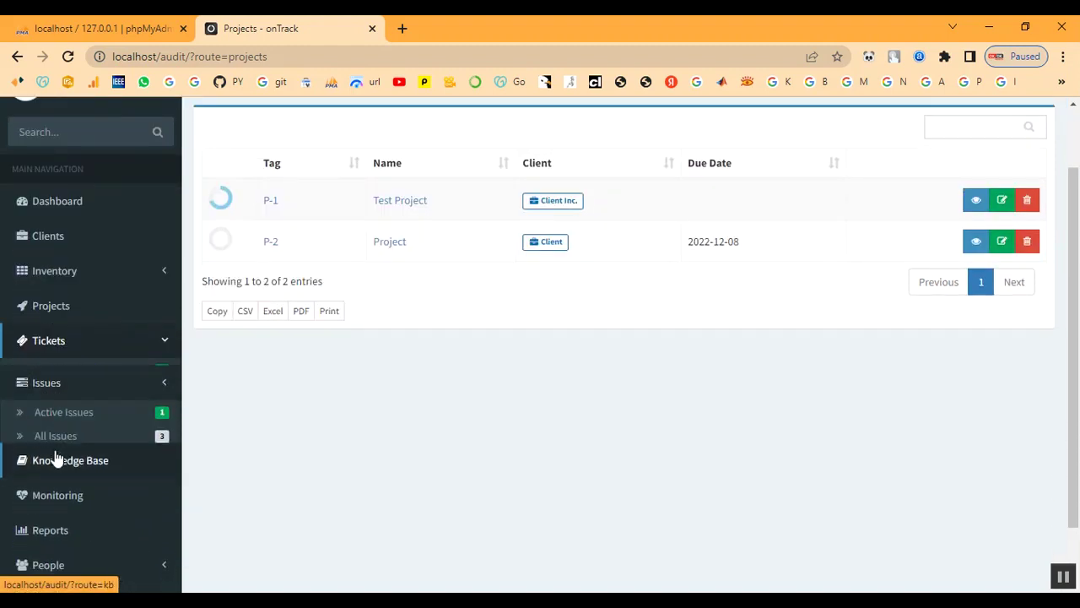
pyautogui.click(54, 457)
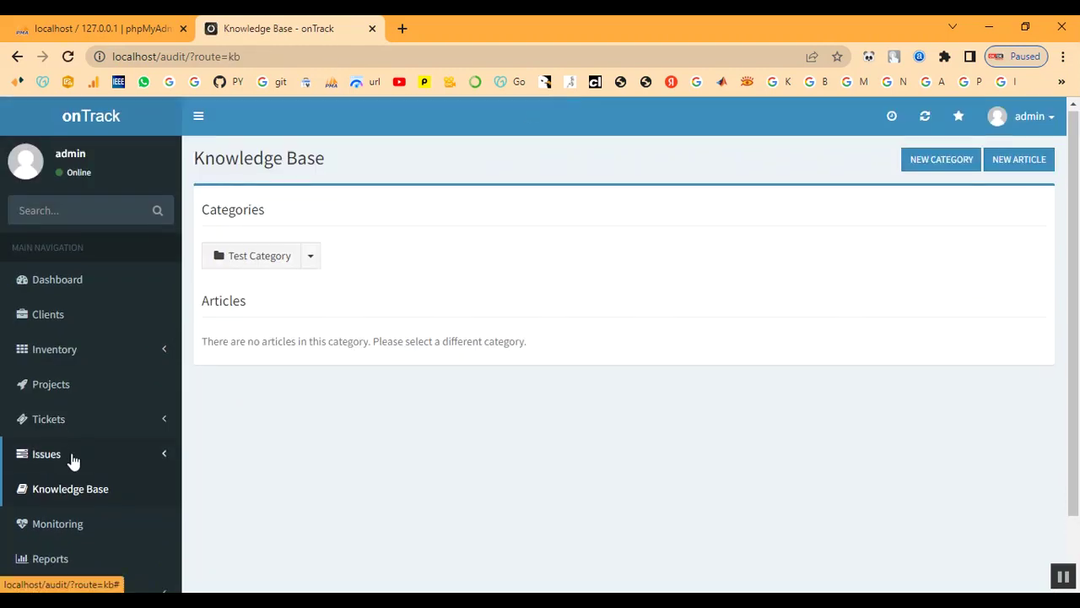
pyautogui.scroll(-1, 55, 460)
pyautogui.click(57, 453)
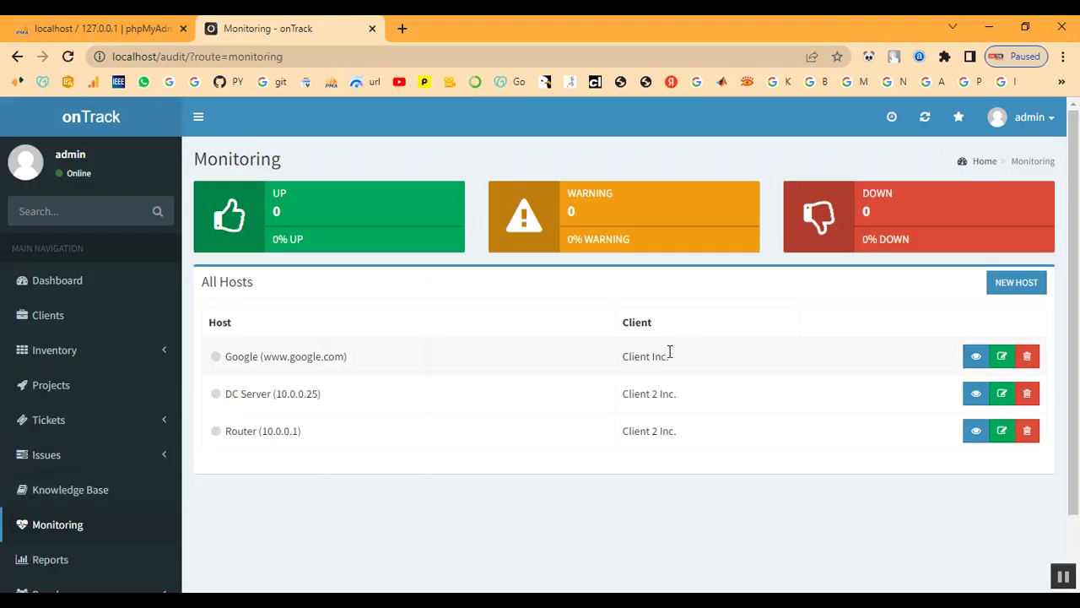
pyautogui.scroll(-1, 103, 525)
pyautogui.scroll(1, 109, 509)
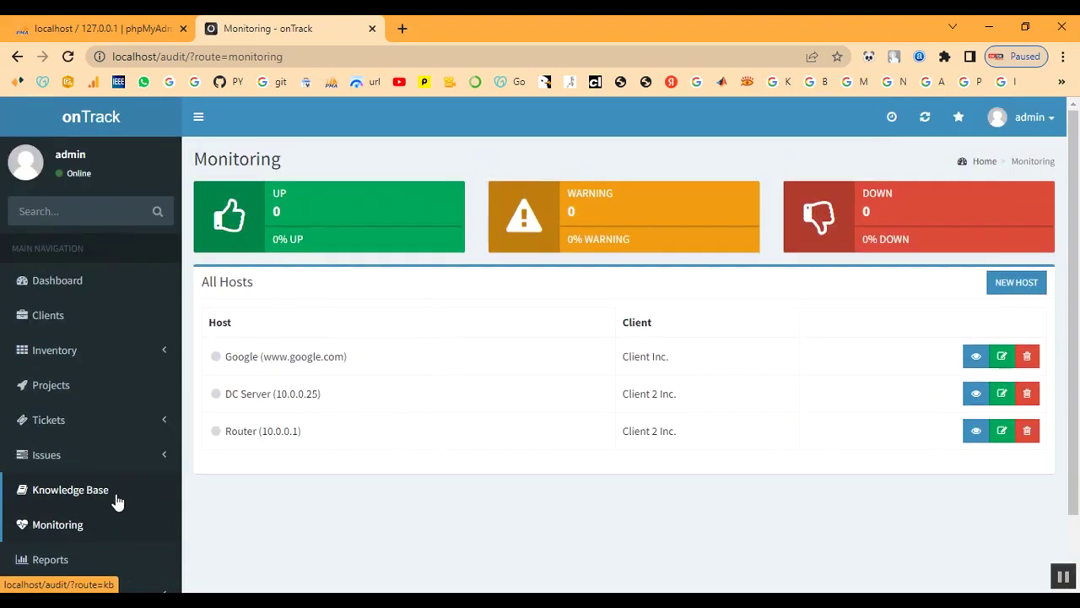
pyautogui.click(51, 384)
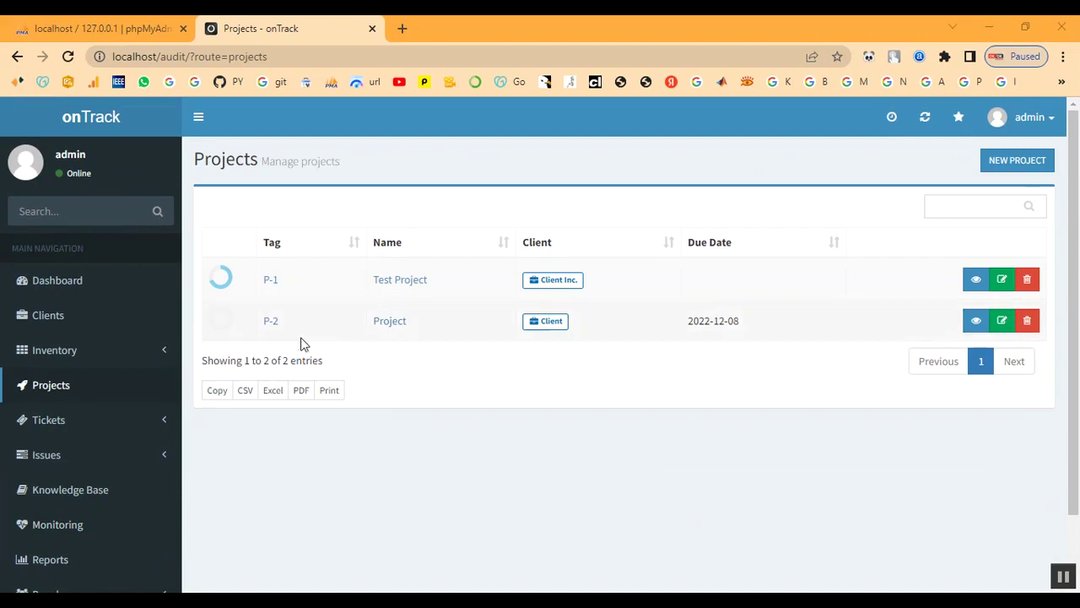
pyautogui.click(271, 324)
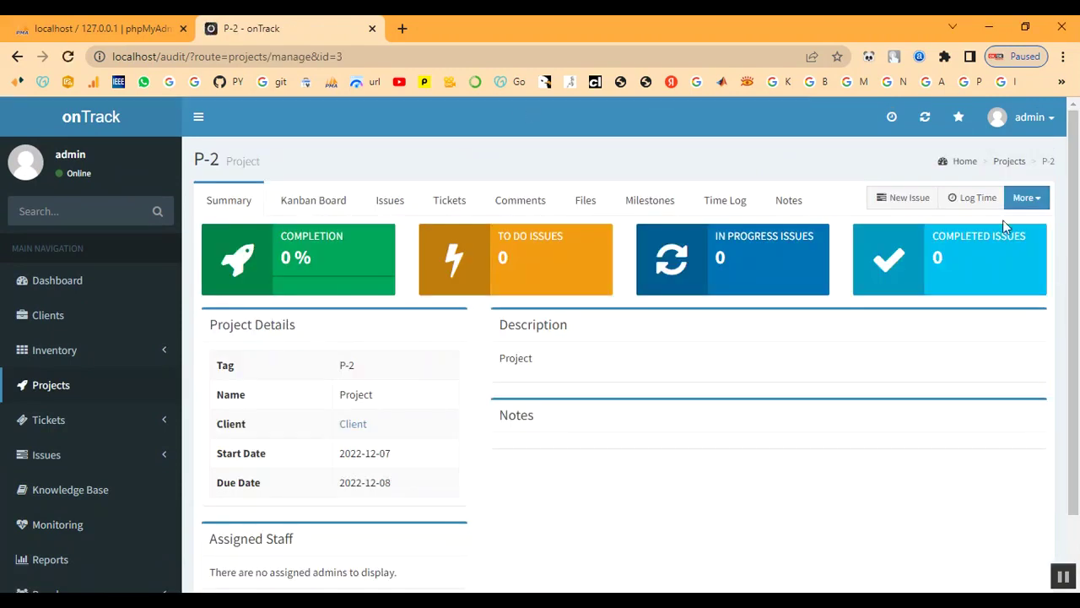
# Start issue 'Configure Active Directory' in P-2, assigned to admin.
pyautogui.click(900, 199)
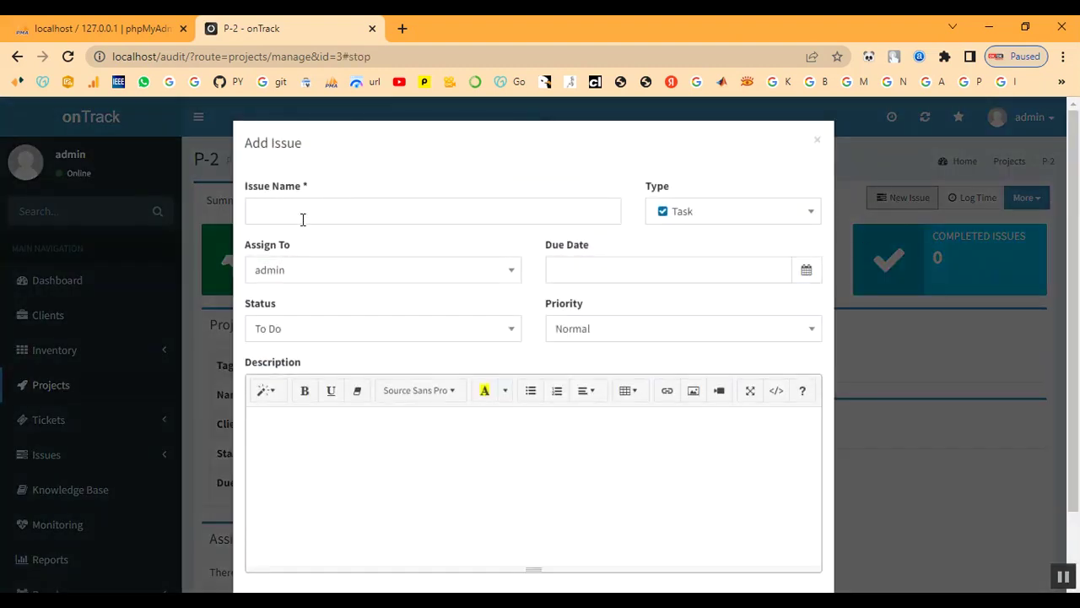
pyautogui.click(304, 210)
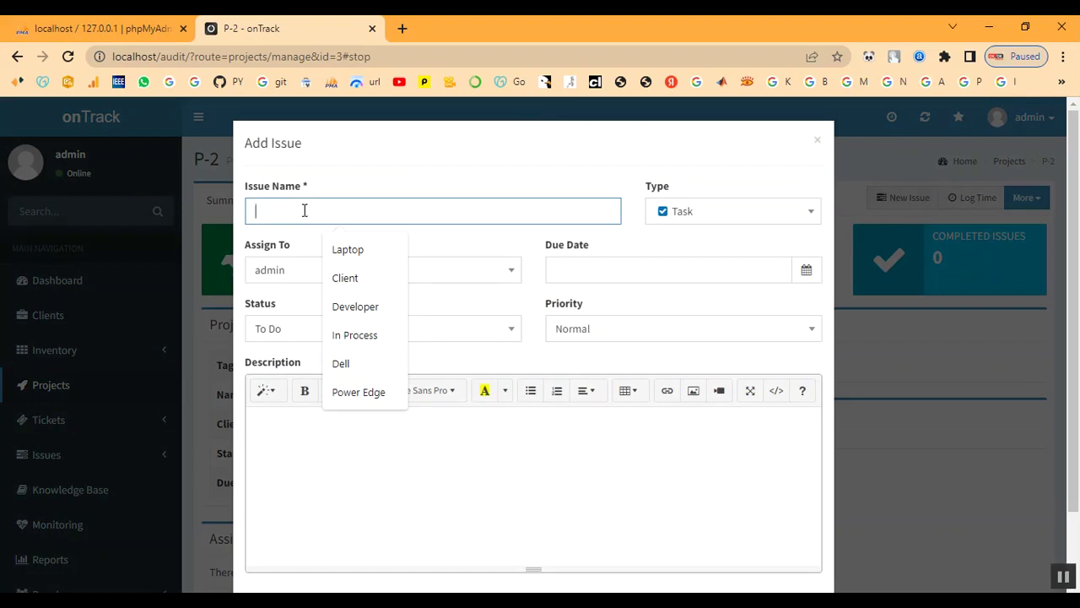
pyautogui.write('Configure Active Directory')
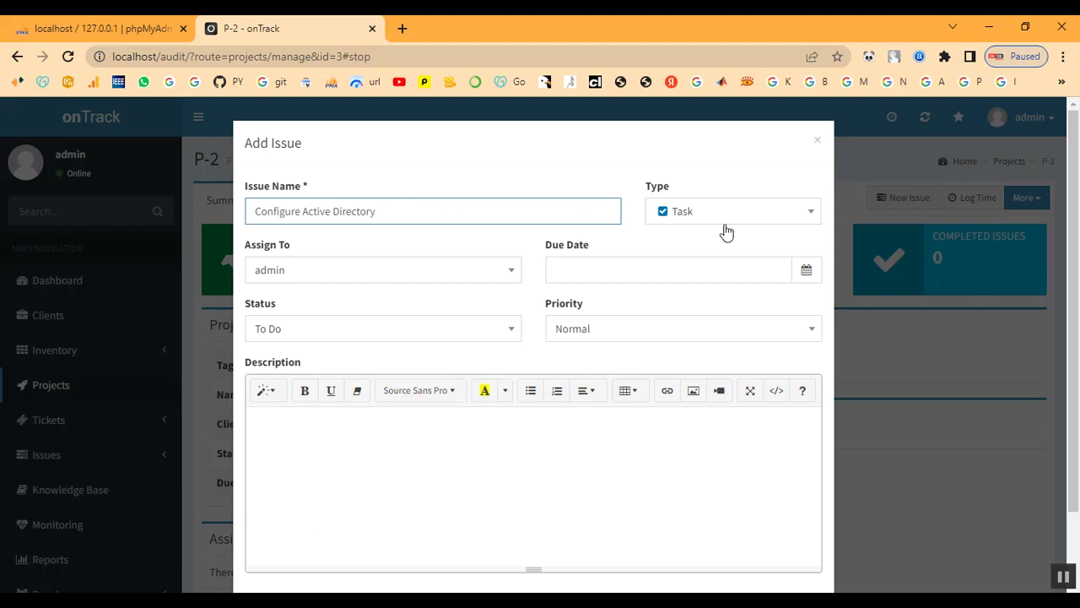
pyautogui.click(423, 280)
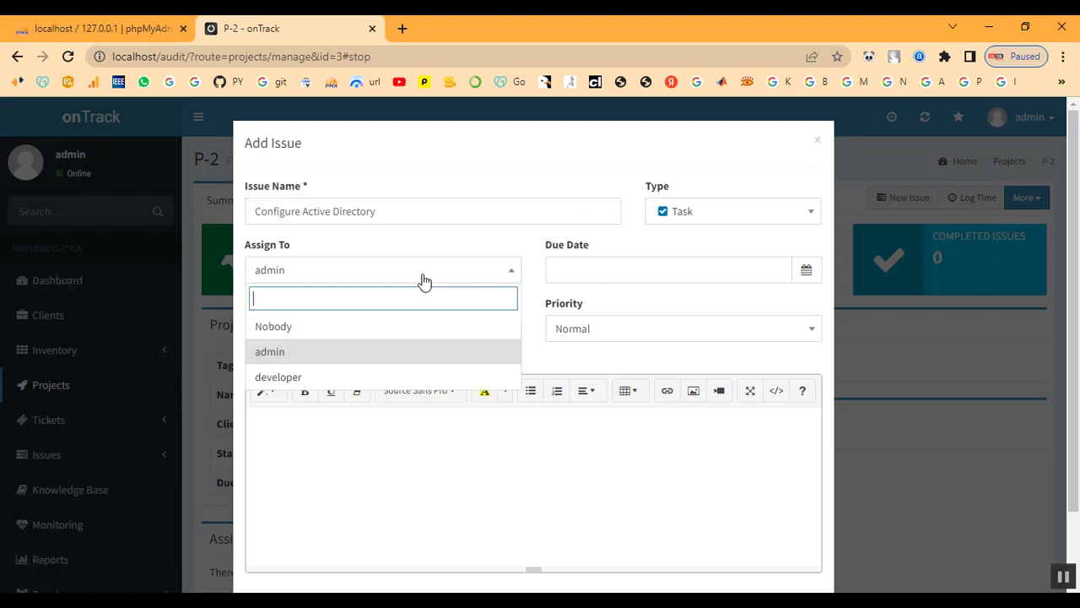
pyautogui.click(388, 356)
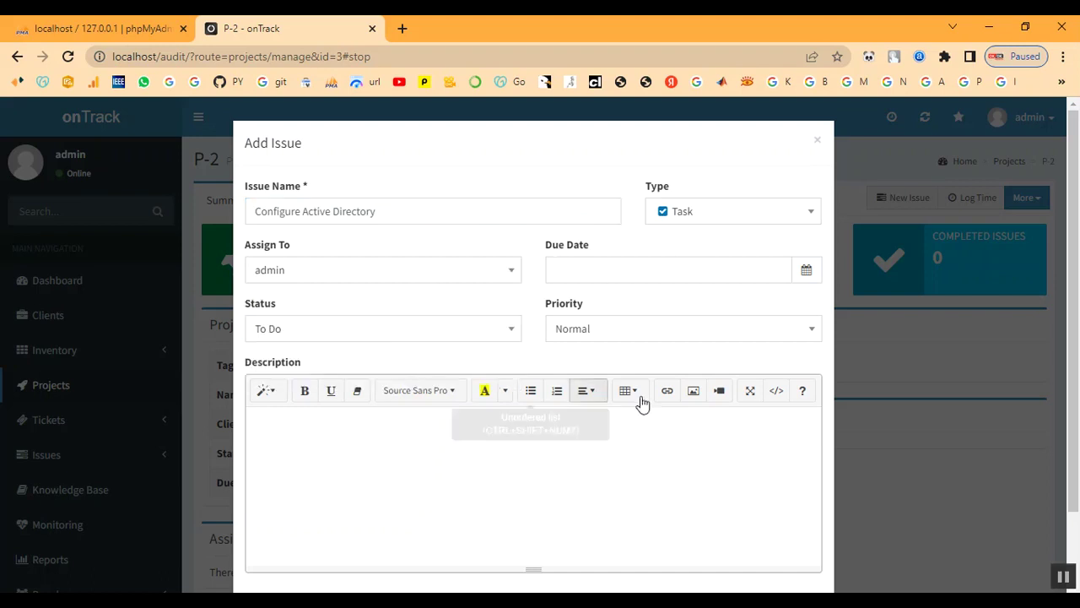
# Set due 2022-12-07, status In Progress, priority High, and create the issue.
pyautogui.click(662, 268)
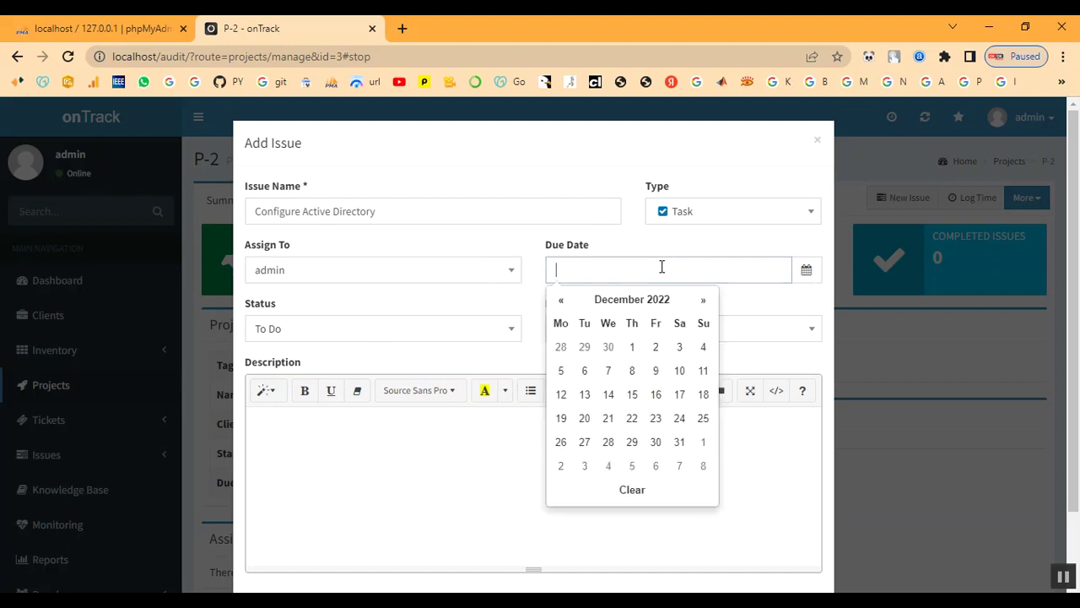
pyautogui.click(606, 382)
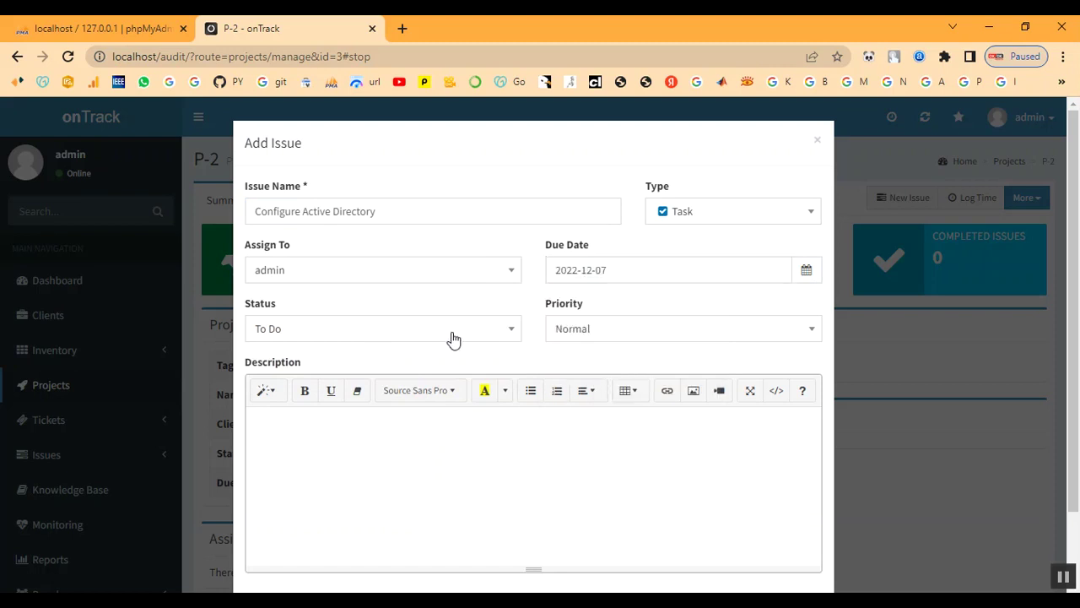
pyautogui.click(397, 338)
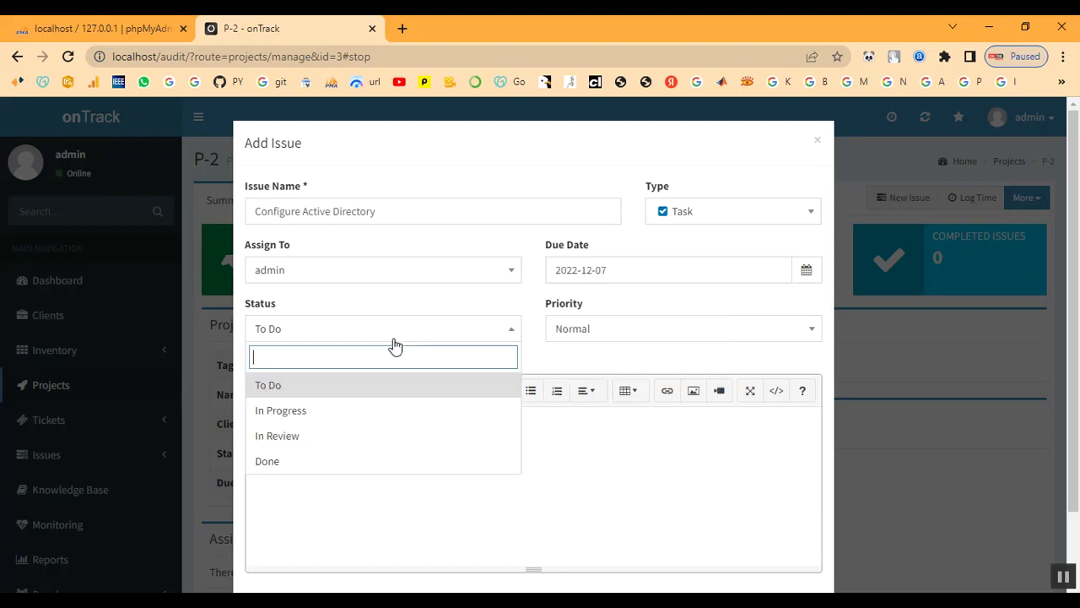
pyautogui.click(348, 419)
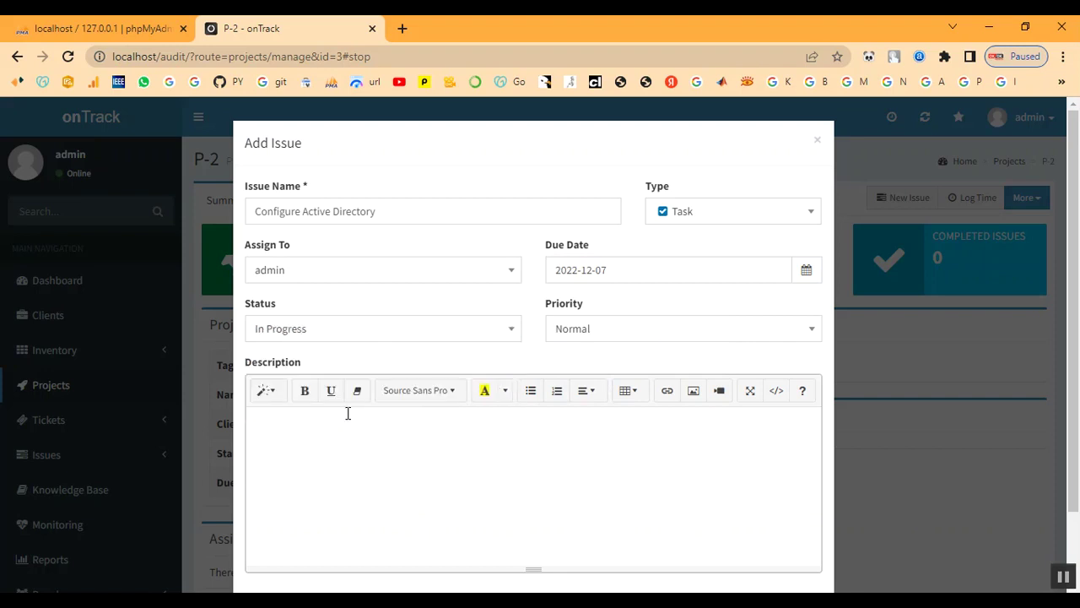
pyautogui.click(711, 339)
pyautogui.click(675, 434)
pyautogui.scroll(-1, 427, 458)
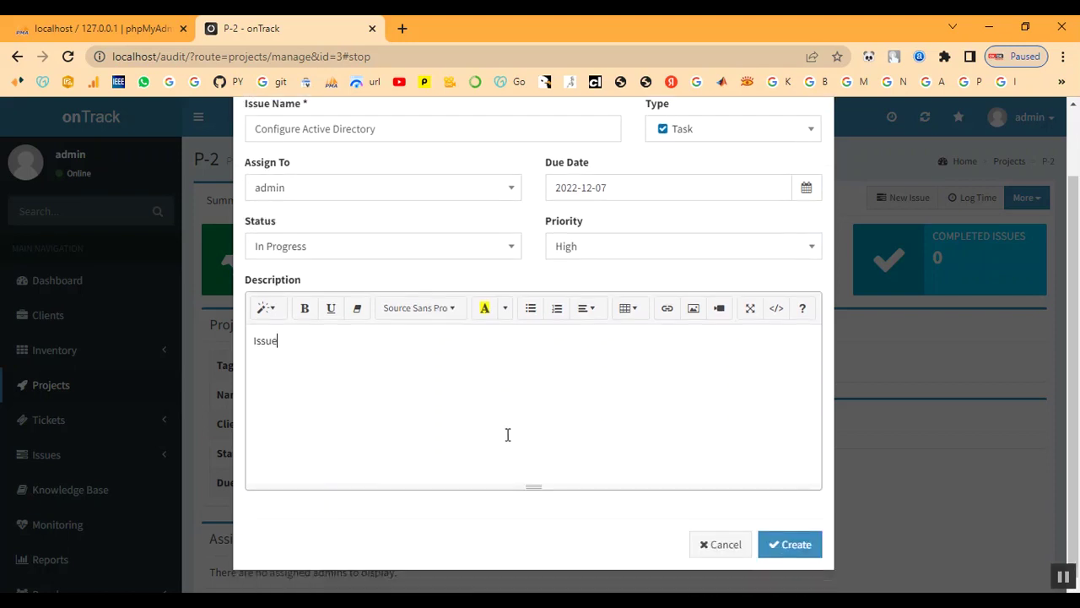
pyautogui.click(776, 543)
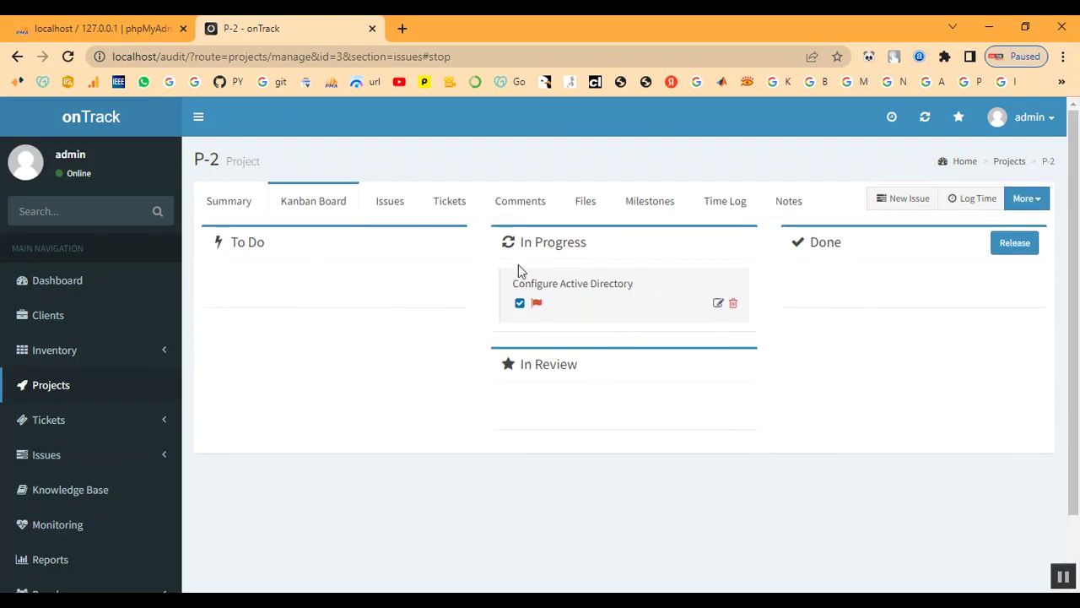
# Check P-2's summary, then open the Active Issues list.
pyautogui.click(229, 206)
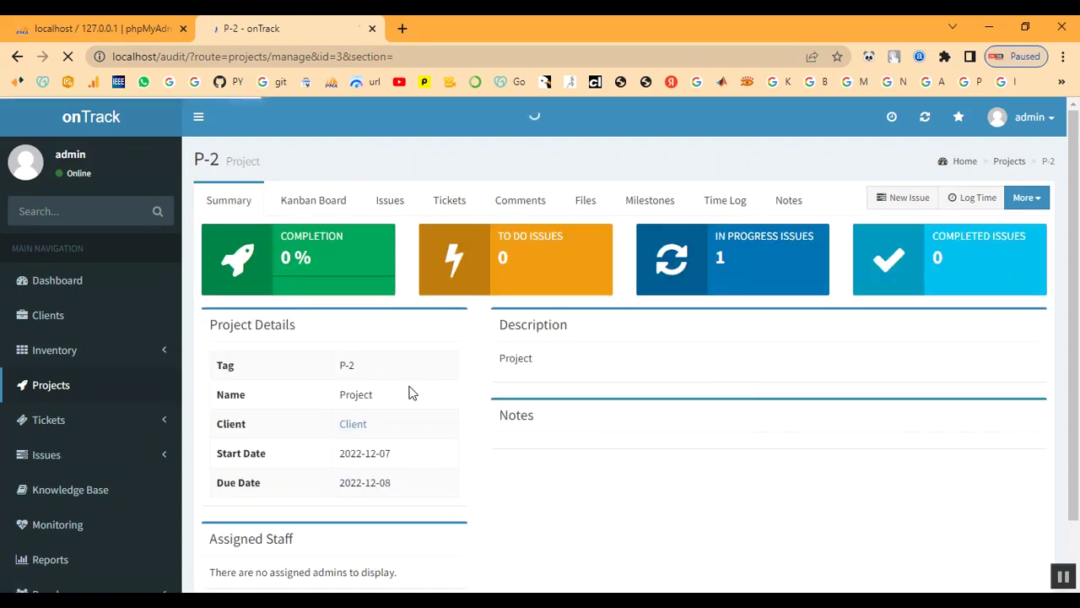
pyautogui.scroll(-1, 438, 422)
pyautogui.scroll(1, 421, 424)
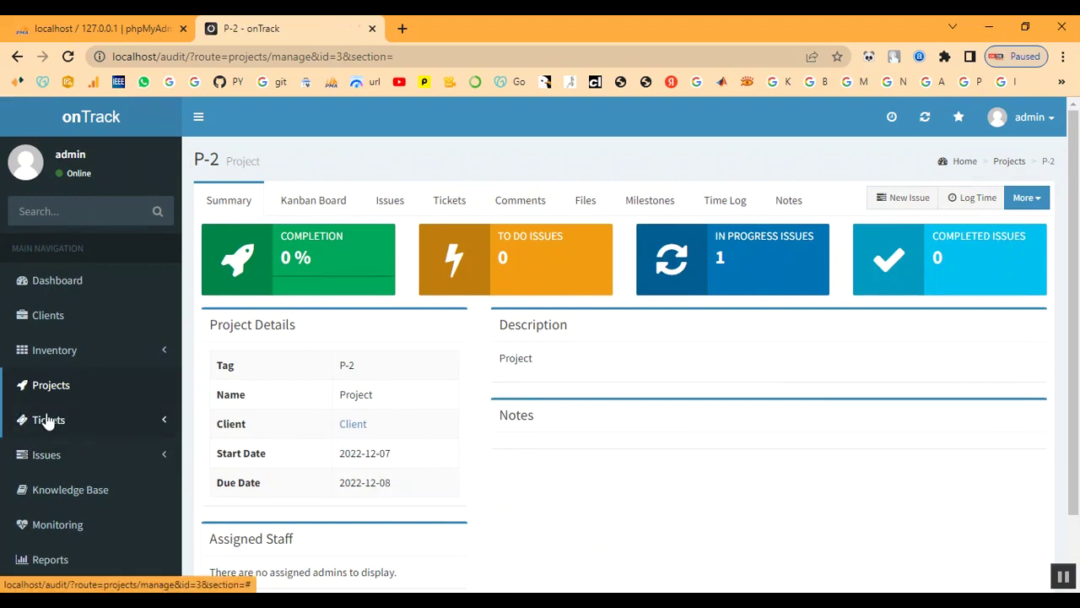
pyautogui.click(40, 454)
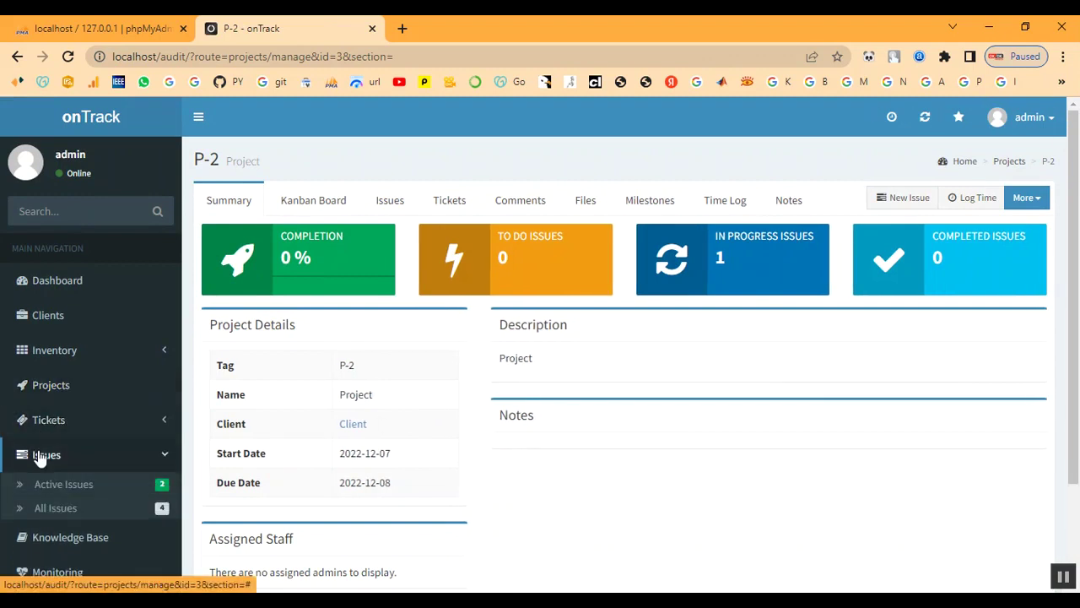
pyautogui.click(39, 482)
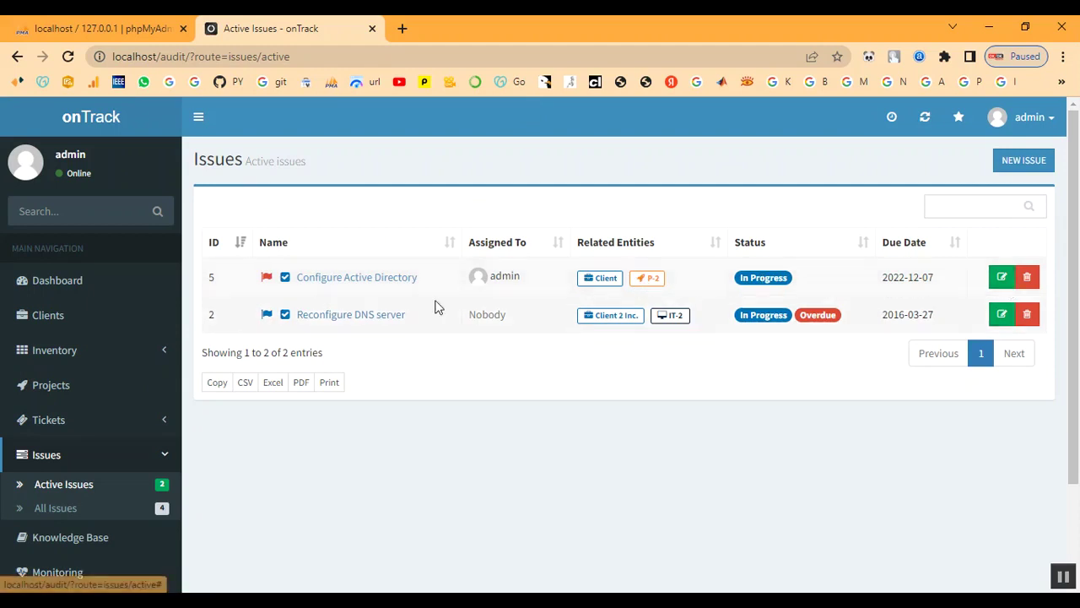
# Inspect Configure Active Directory's edit form and close it unchanged.
pyautogui.click(320, 286)
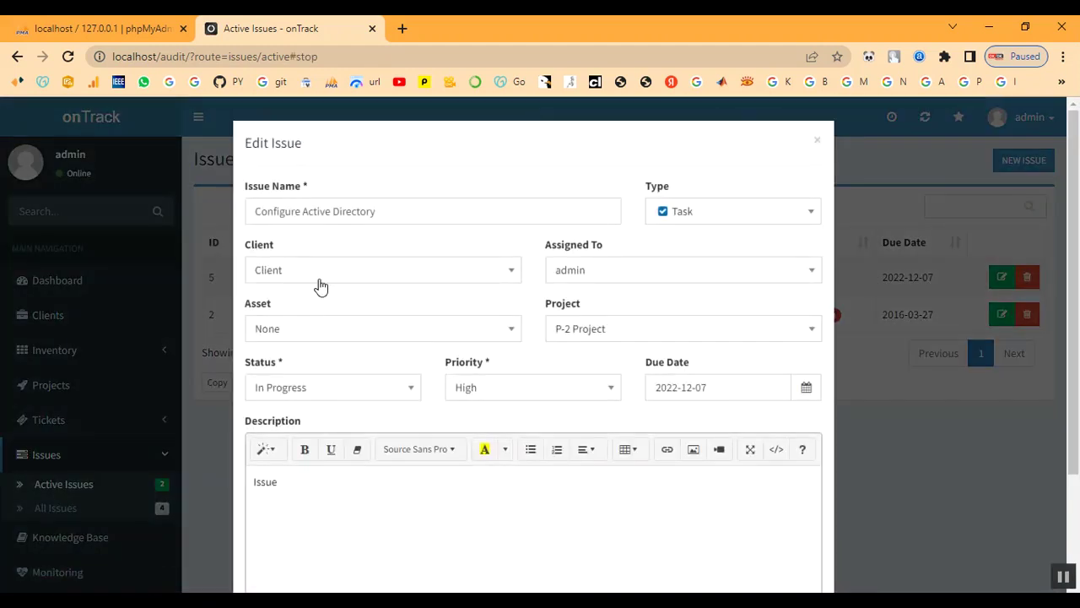
pyautogui.scroll(-1, 436, 465)
pyautogui.scroll(-1, 435, 465)
pyautogui.scroll(2, 435, 465)
pyautogui.click(817, 142)
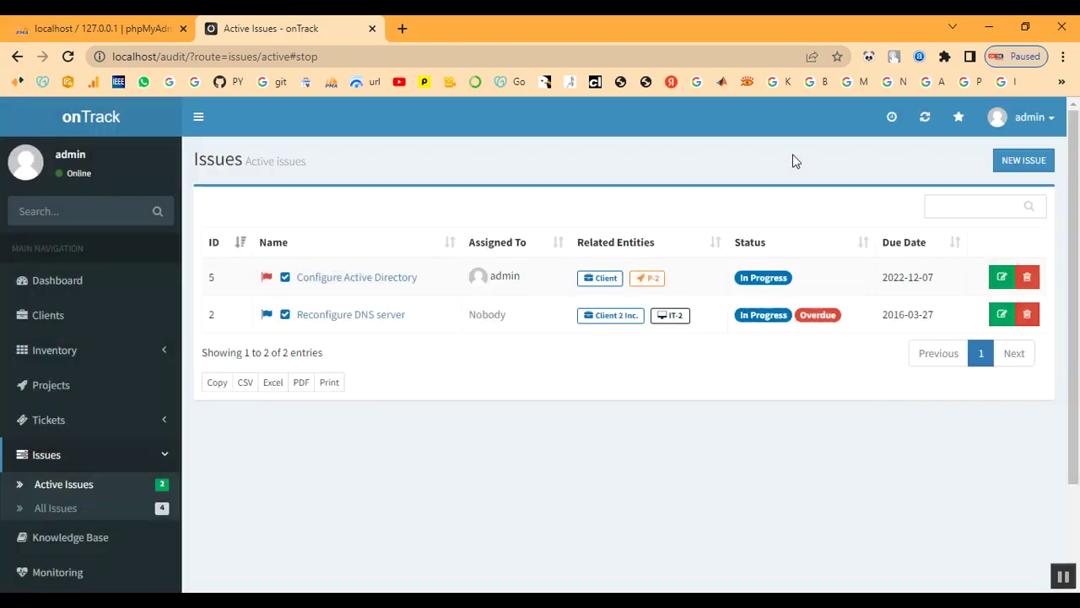
# Set Configure Active Directory to Done, save, and reopen project P-2.
pyautogui.click(997, 281)
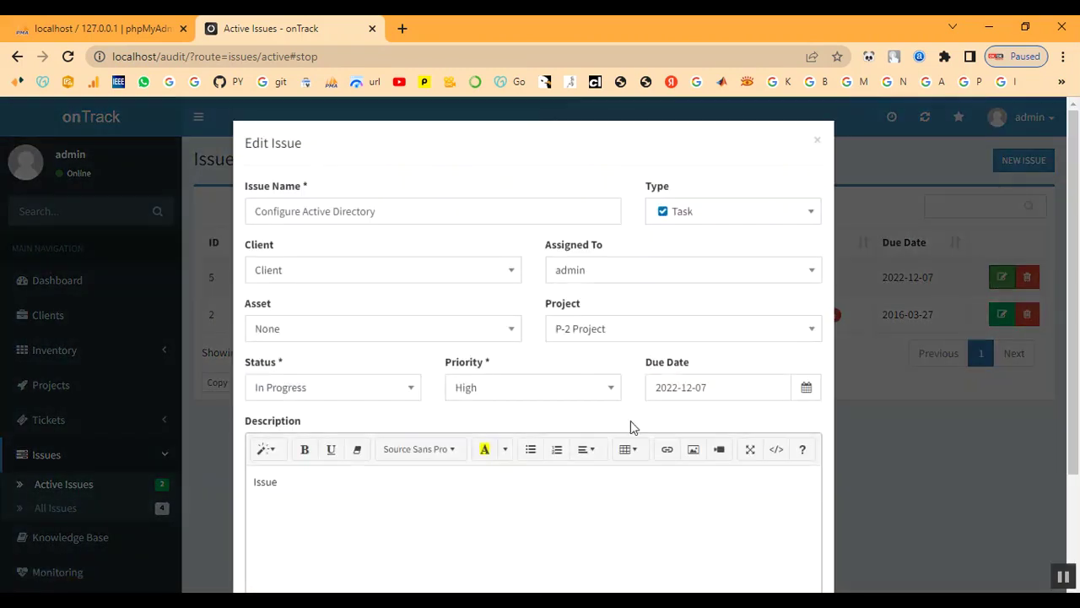
pyautogui.click(307, 389)
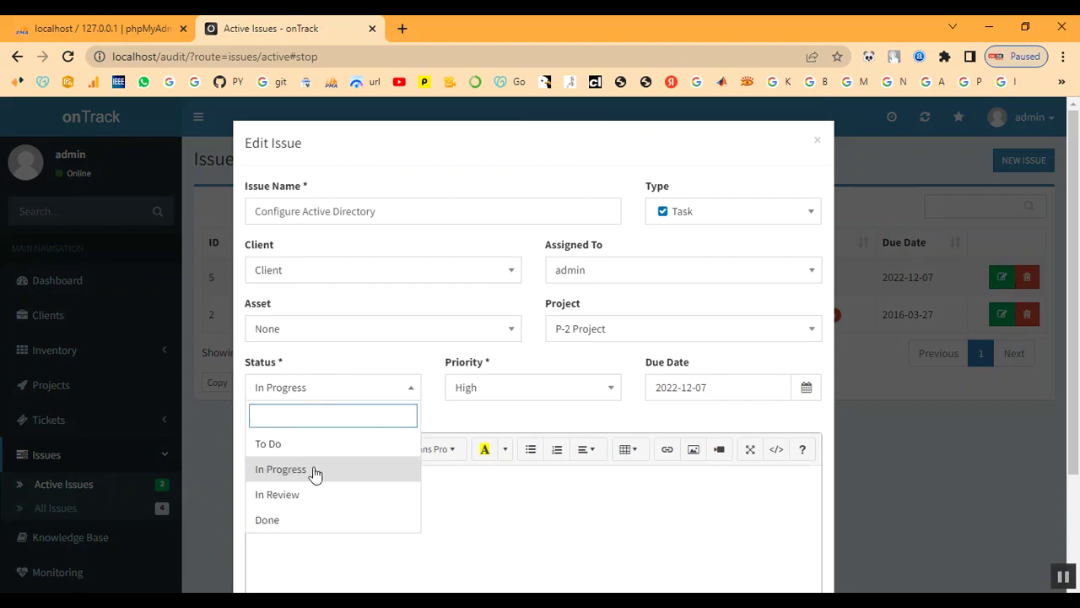
pyautogui.click(311, 520)
pyautogui.scroll(-3, 591, 504)
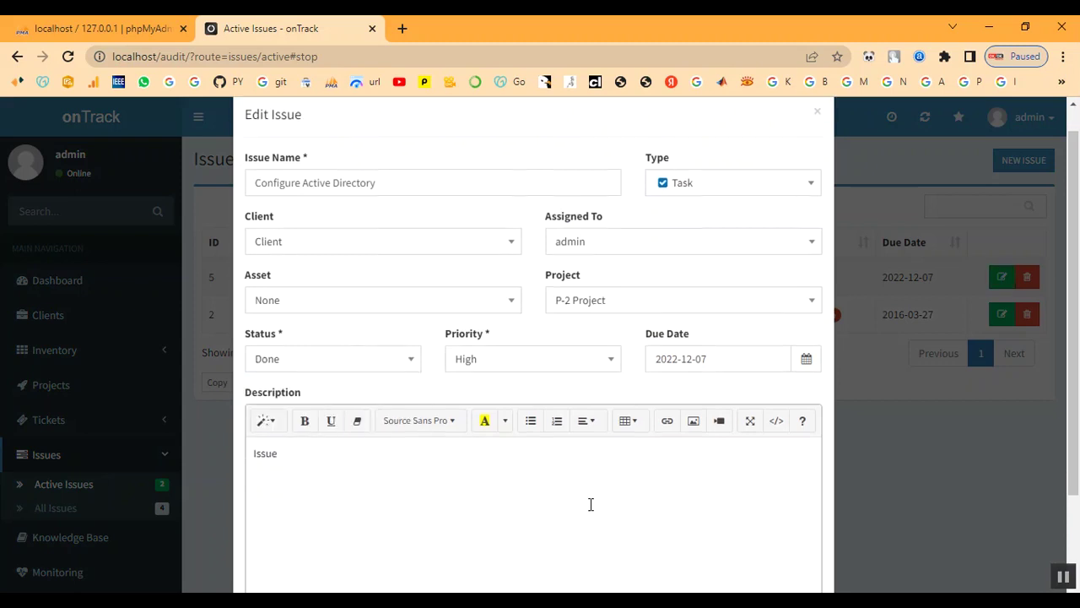
pyautogui.click(780, 544)
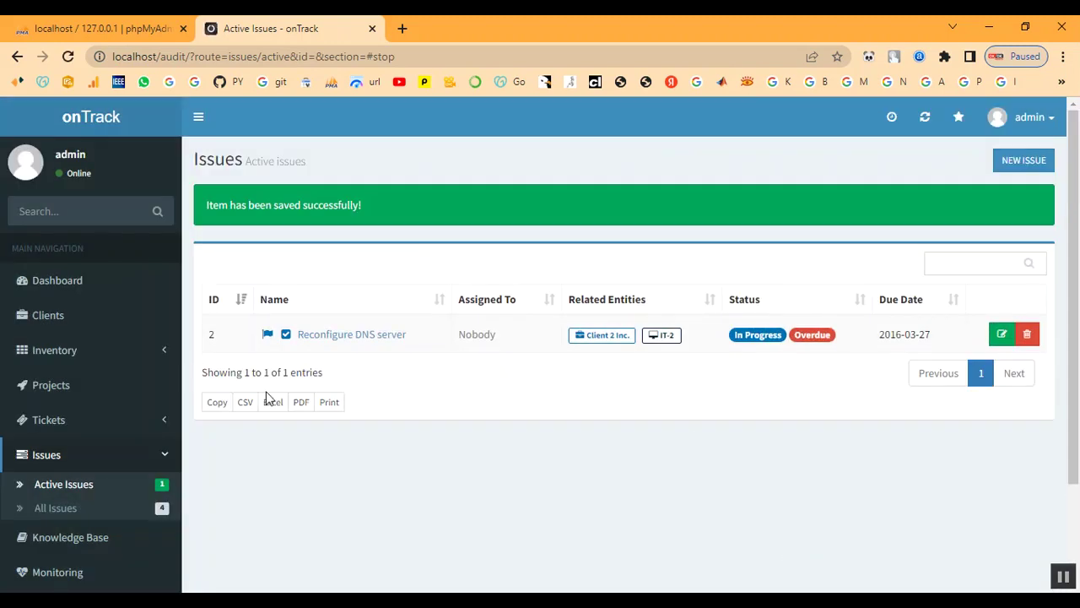
pyautogui.click(48, 395)
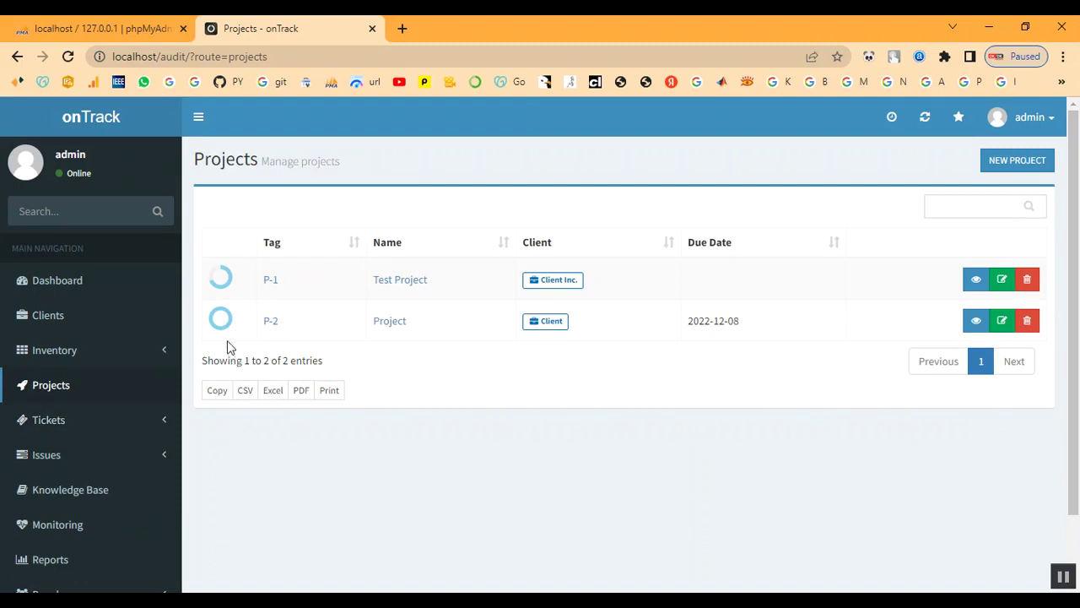
pyautogui.click(273, 329)
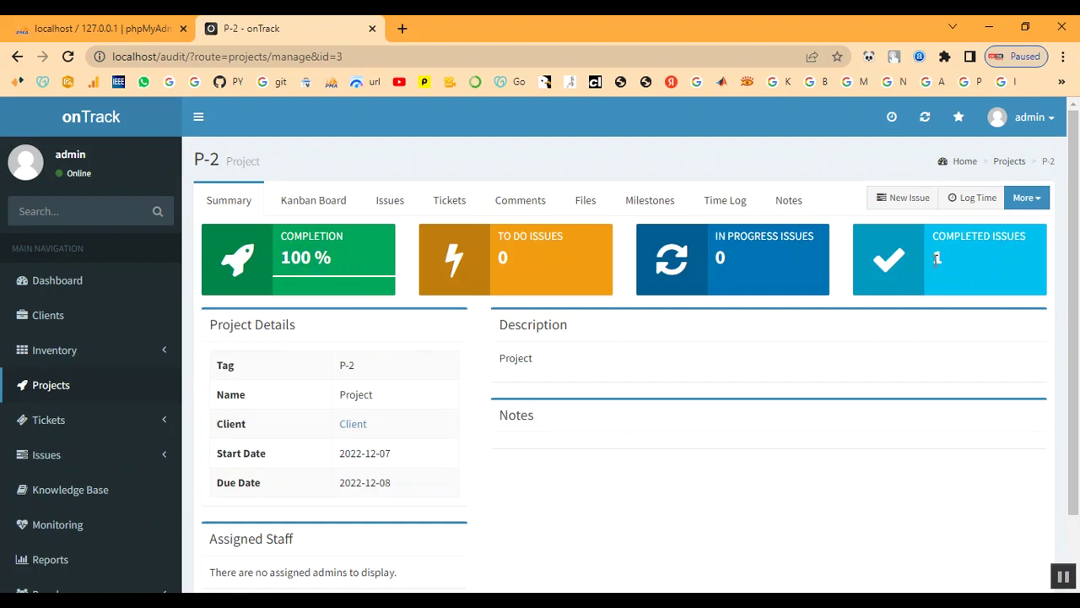
# Open project P-2's Tickets tab, which lists no tickets.
pyautogui.click(1045, 472)
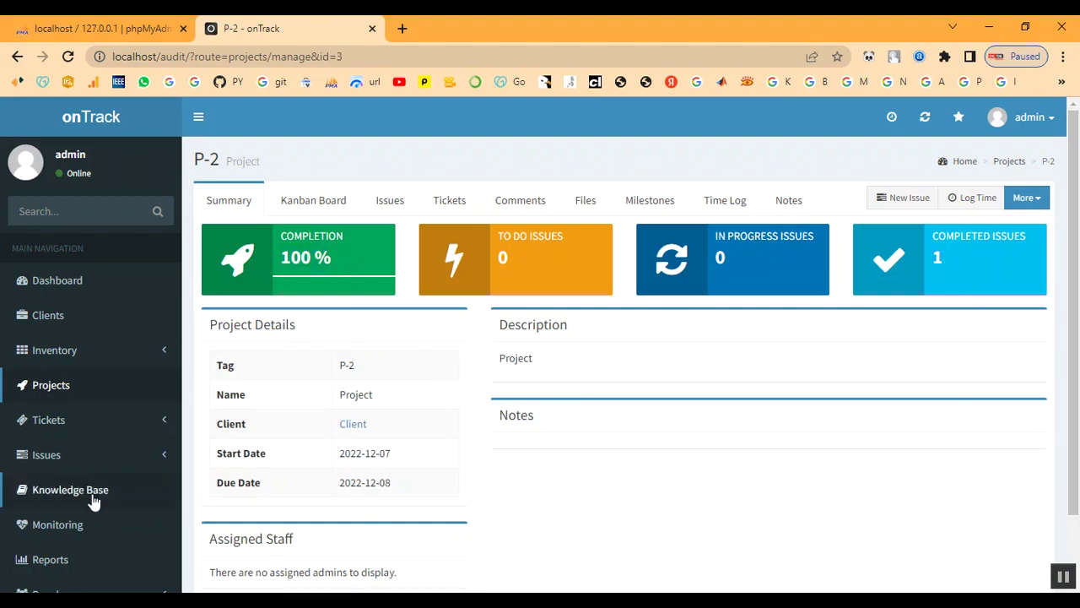
pyautogui.scroll(-2, 29, 523)
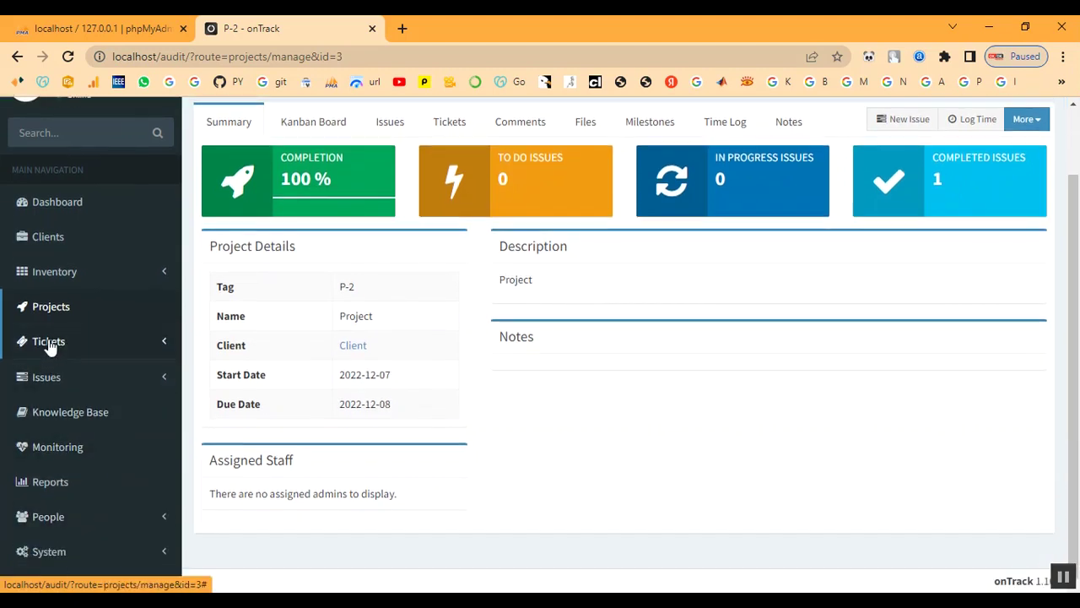
pyautogui.click(49, 342)
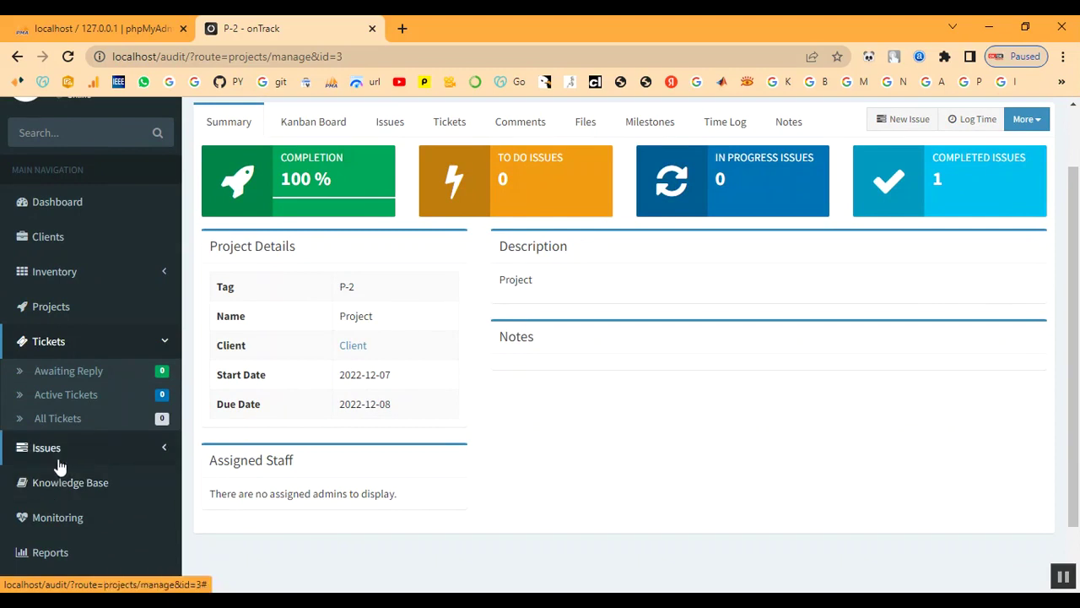
pyautogui.click(50, 309)
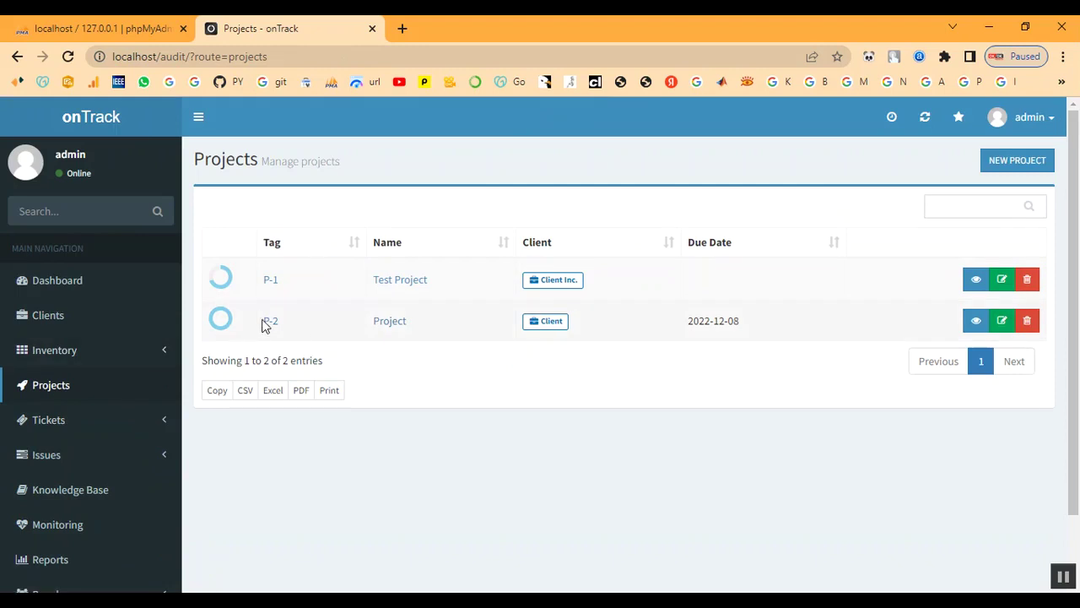
pyautogui.click(267, 325)
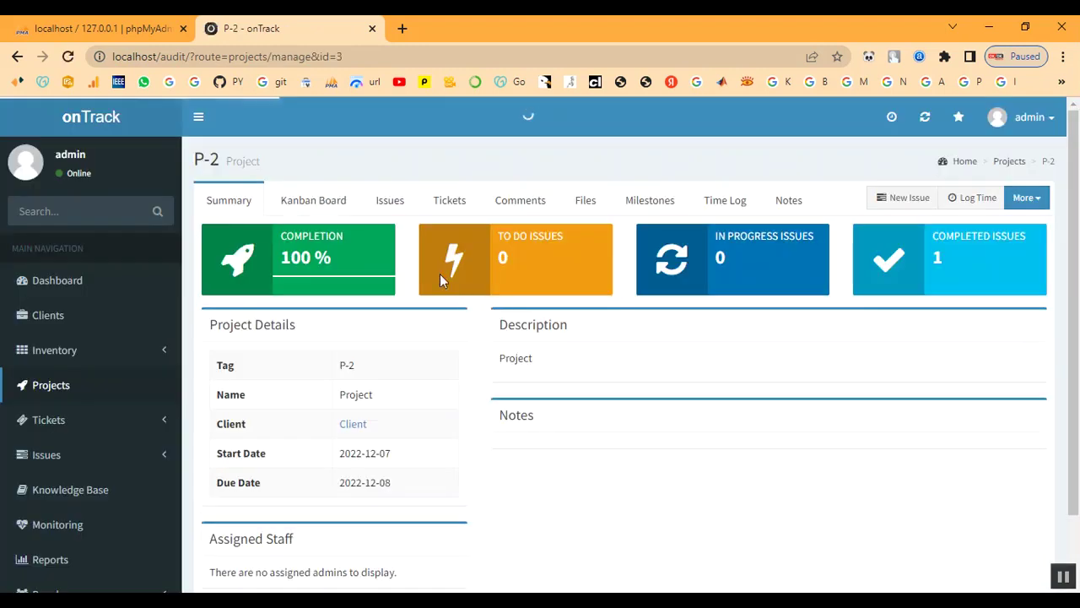
pyautogui.click(443, 205)
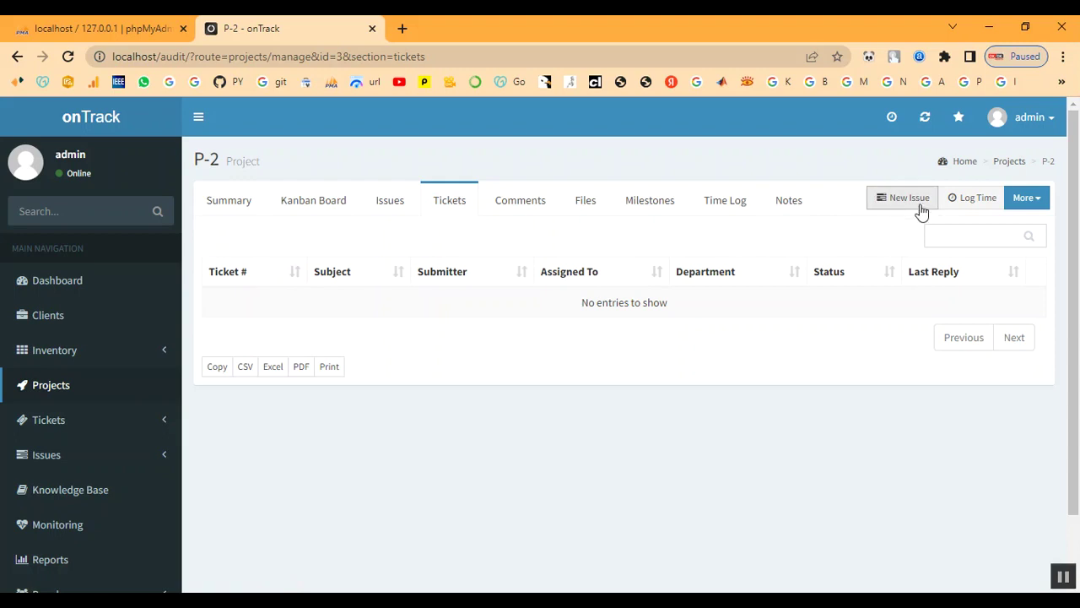
pyautogui.click(917, 208)
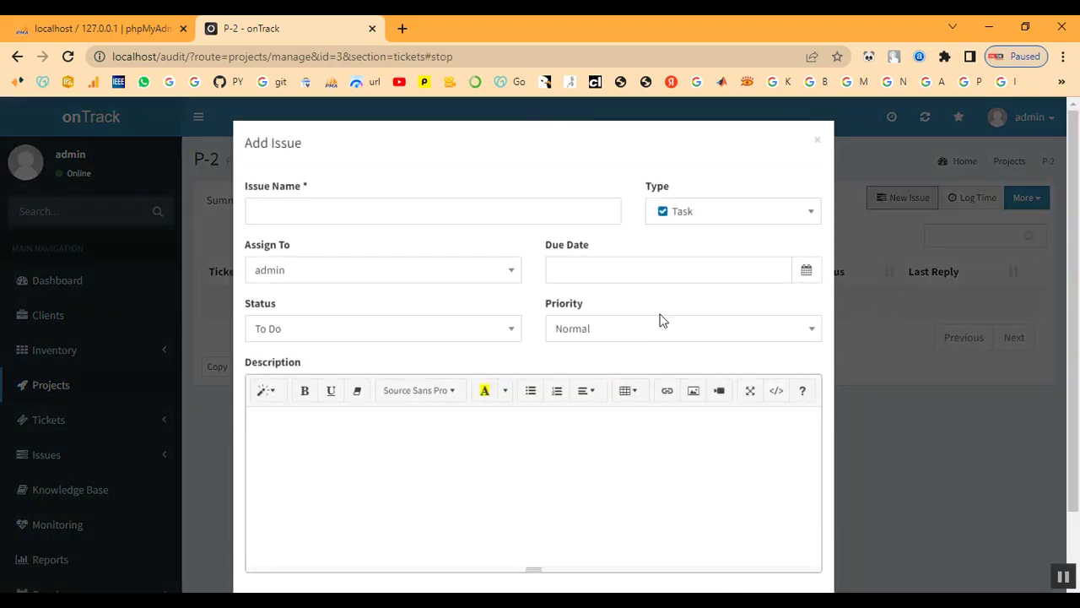
pyautogui.click(318, 213)
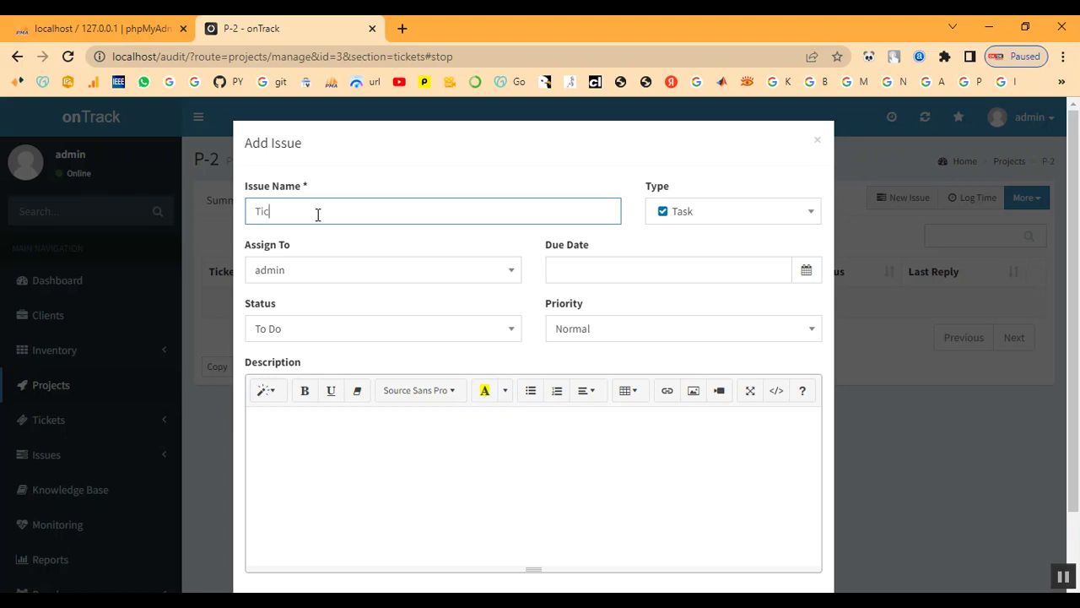
pyautogui.click(819, 141)
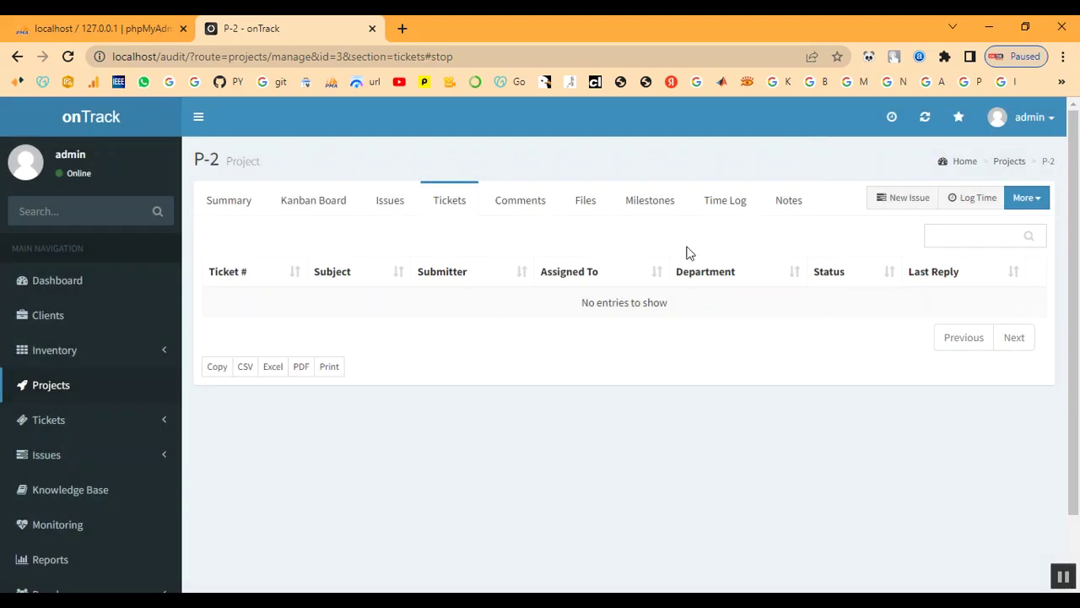
pyautogui.scroll(-1, 166, 365)
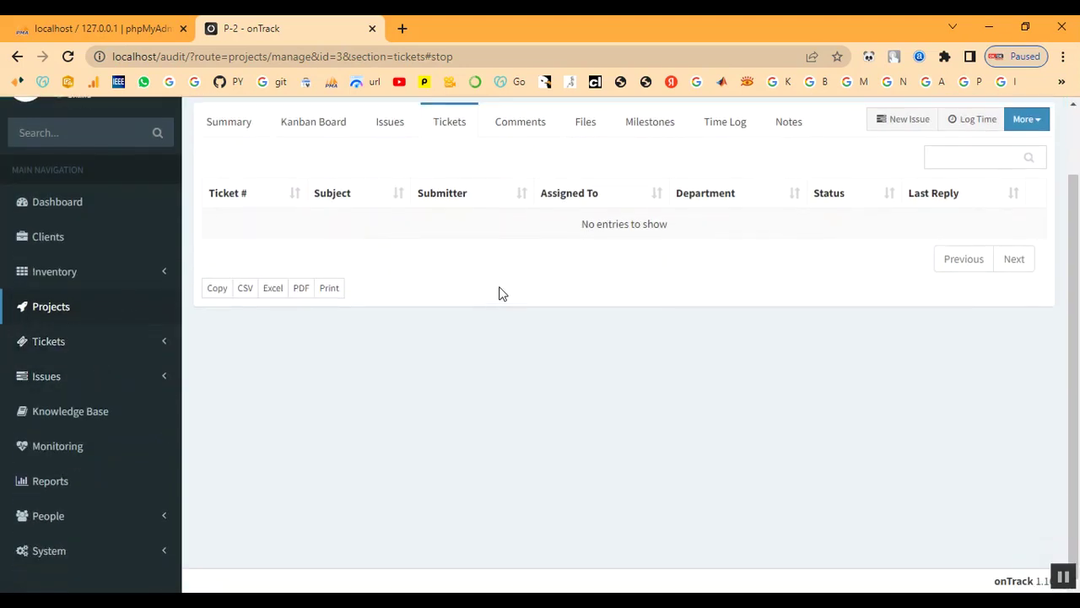
pyautogui.scroll(1, 422, 312)
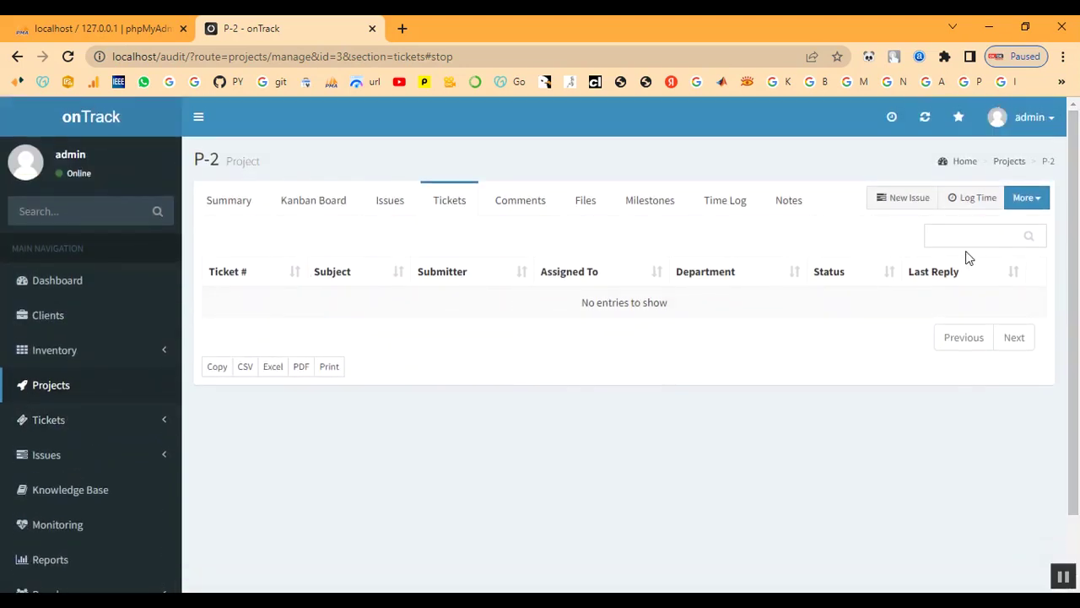
# Start a new P-2 issue named Ticket, assigned to admin.
pyautogui.click(905, 203)
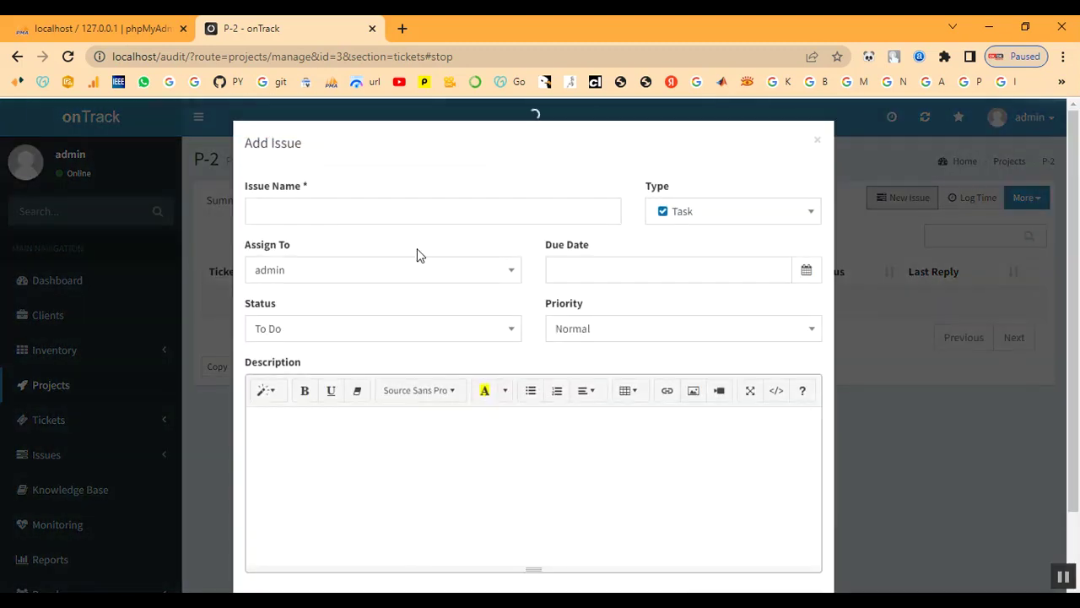
pyautogui.click(349, 212)
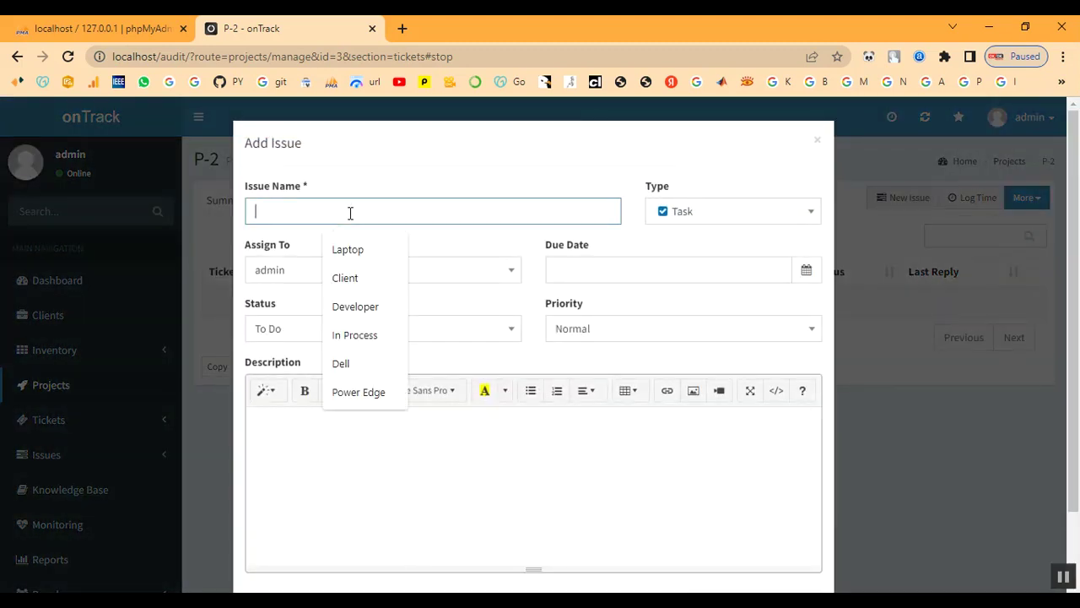
pyautogui.write('Ticket')
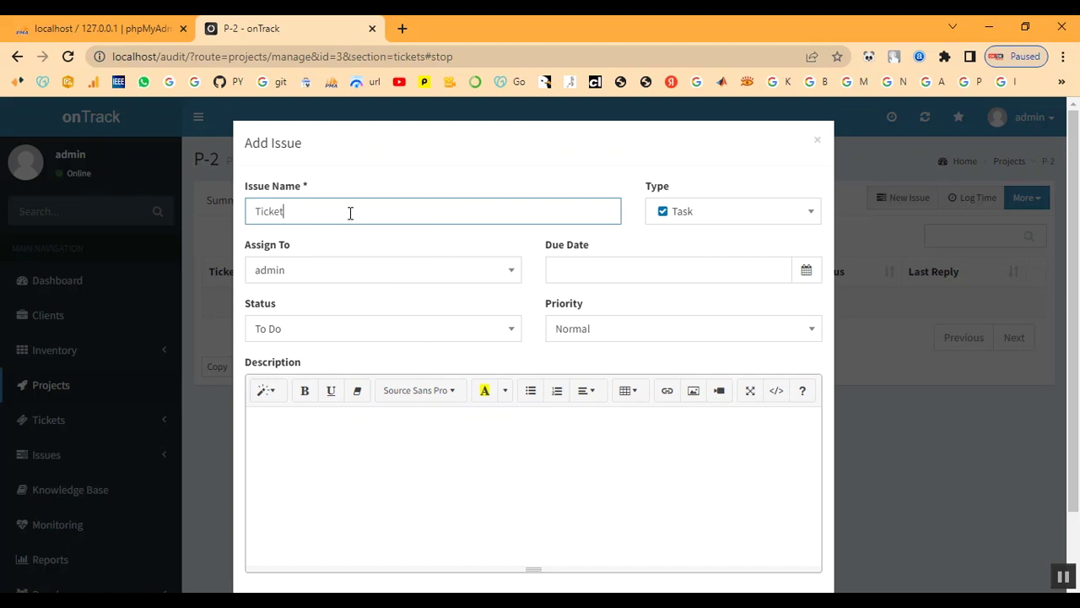
pyautogui.click(381, 278)
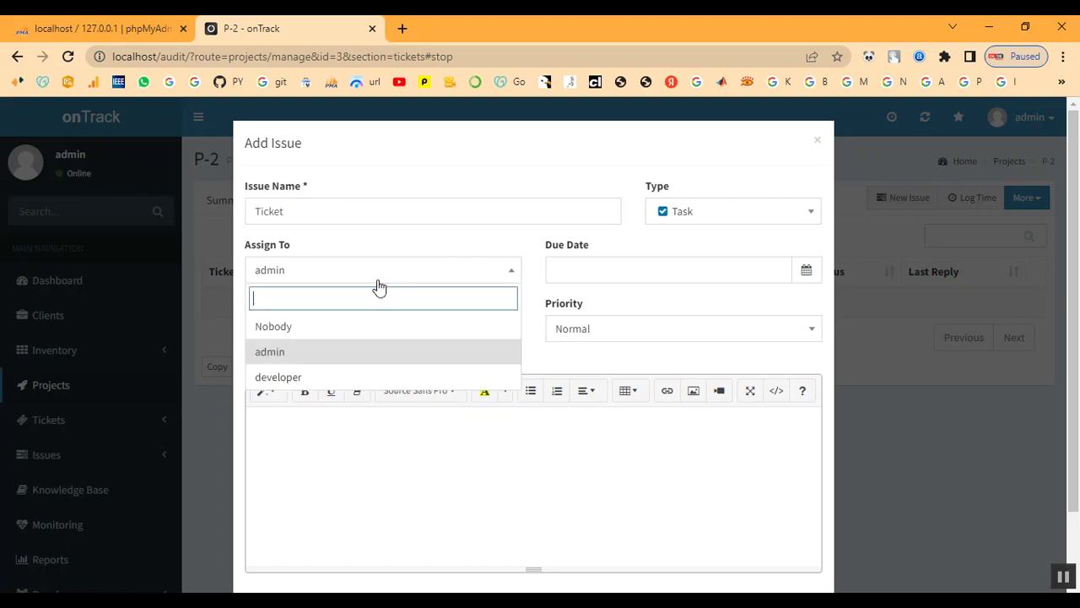
# Set due 2022-12-07, status In Progress, priority High, and create the issue.
pyautogui.click(778, 259)
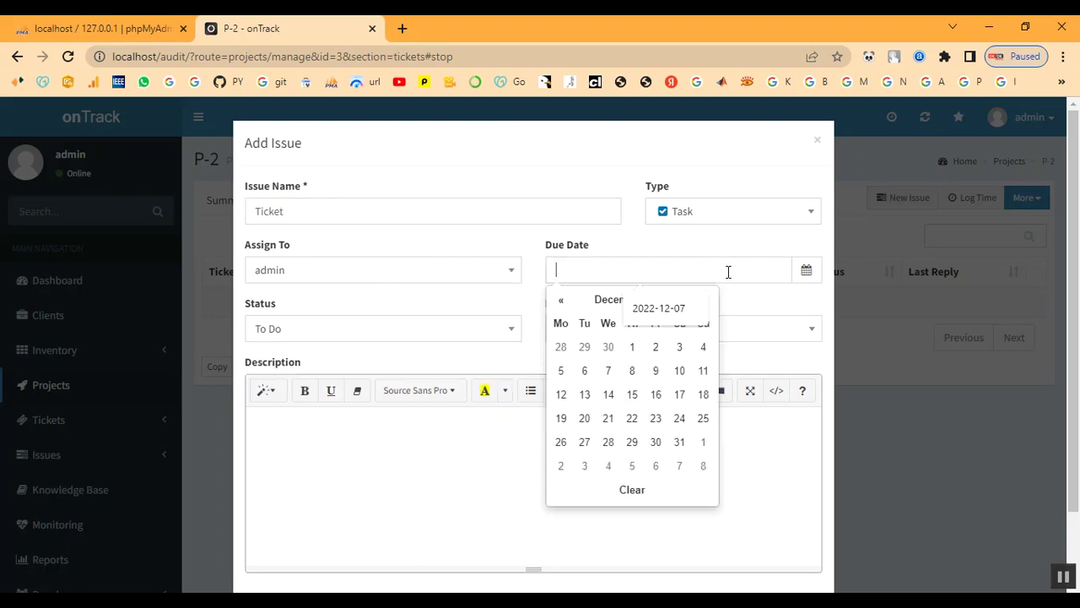
pyautogui.click(607, 369)
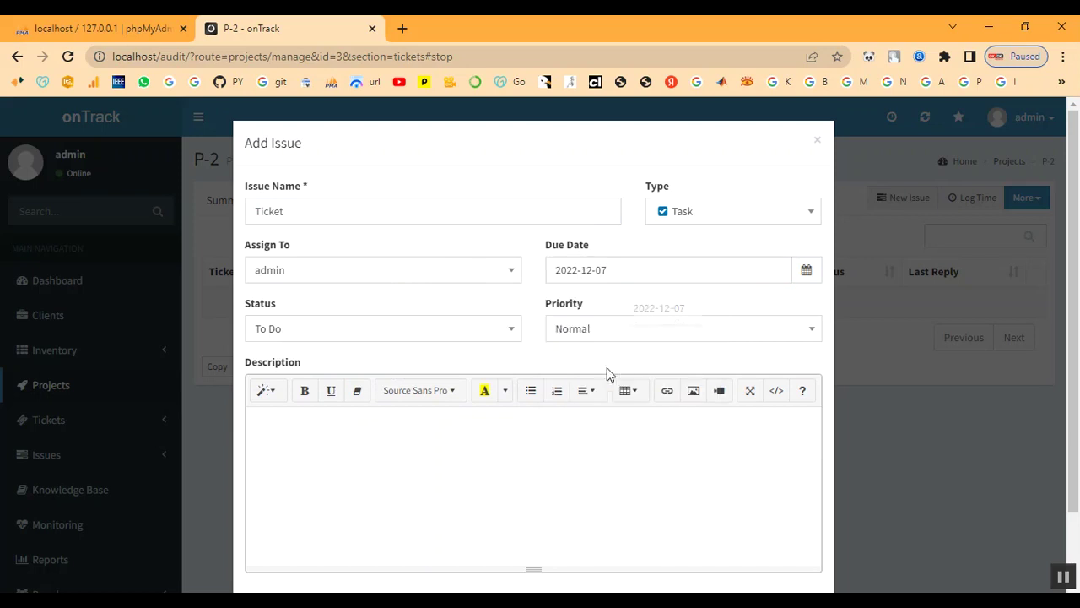
pyautogui.click(325, 337)
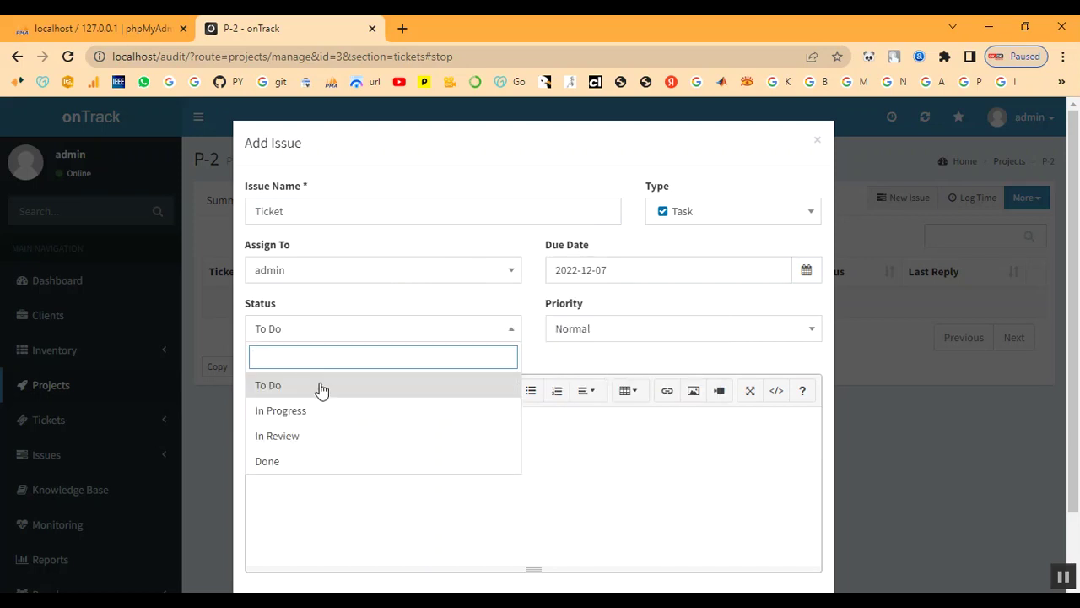
pyautogui.click(321, 413)
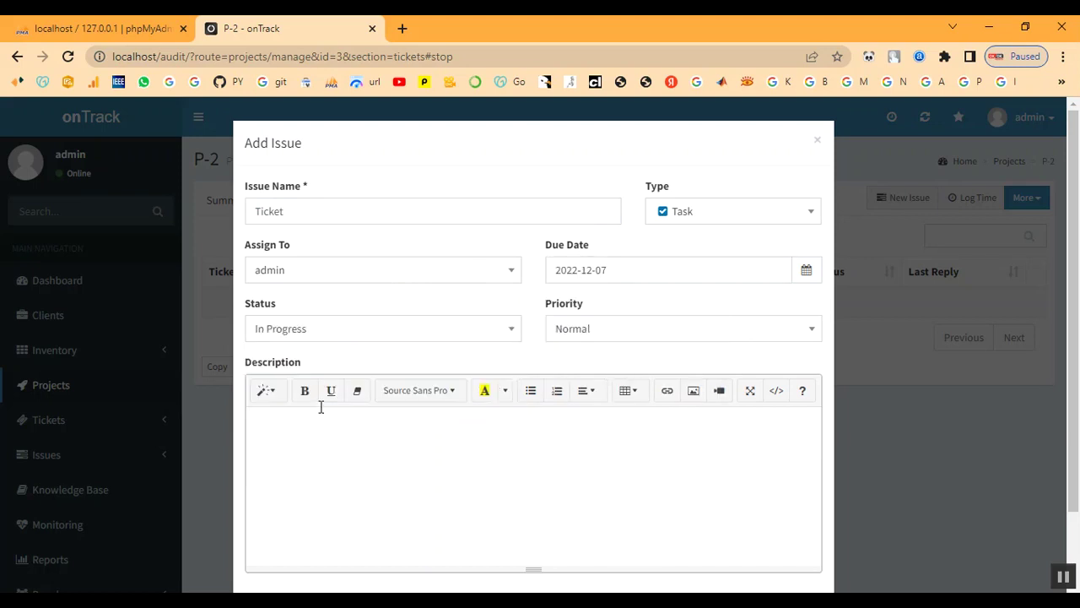
pyautogui.click(666, 333)
pyautogui.click(639, 434)
pyautogui.scroll(-1, 533, 413)
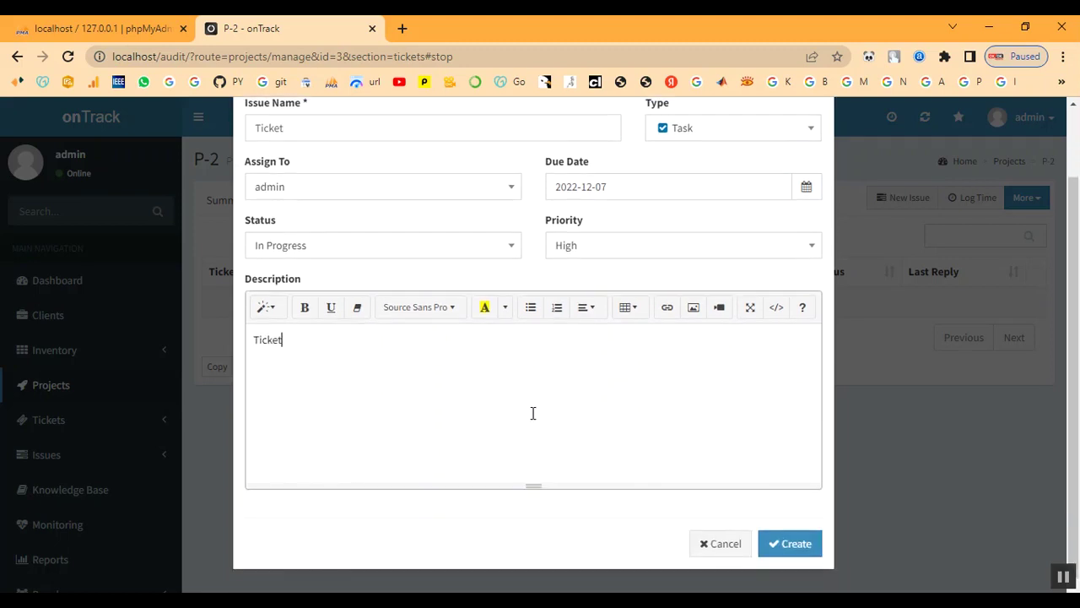
pyautogui.click(800, 550)
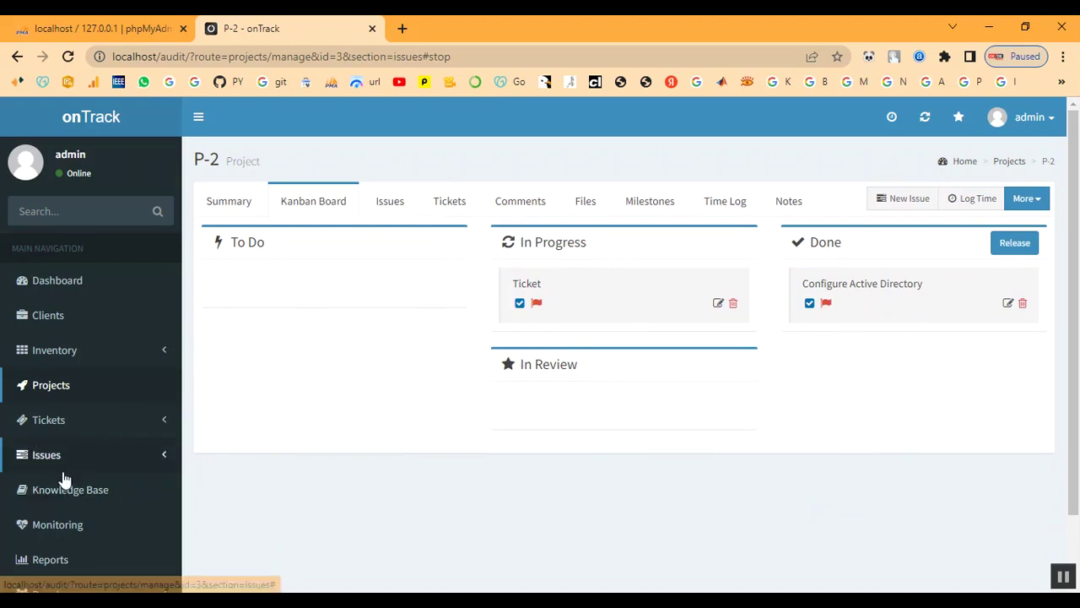
# Open the Tickets Awaiting Reply list from the Tickets section of the sidebar.
pyautogui.scroll(-2, 64, 479)
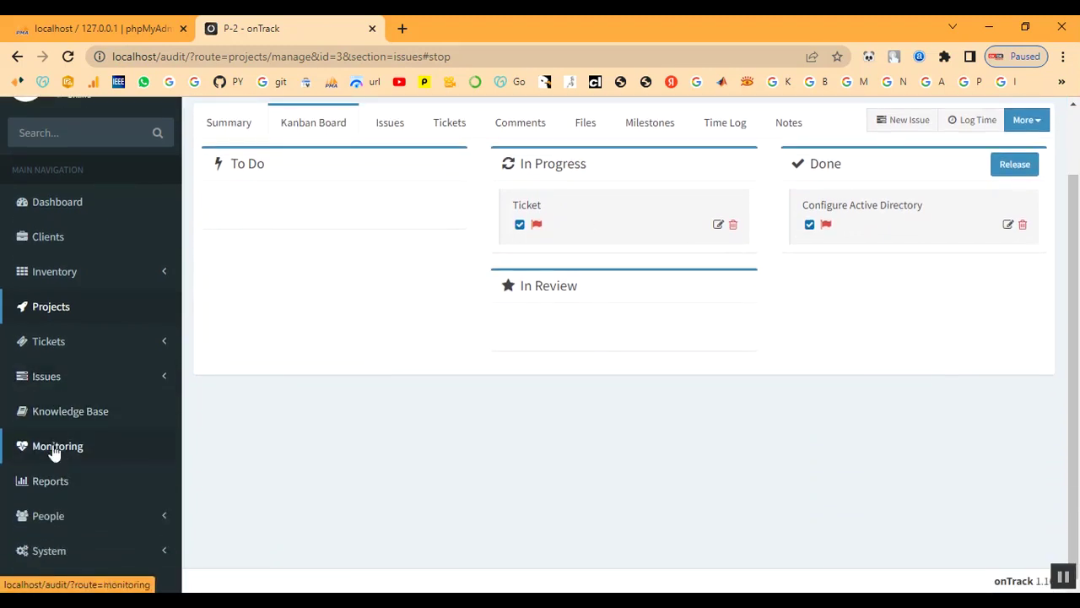
pyautogui.click(42, 348)
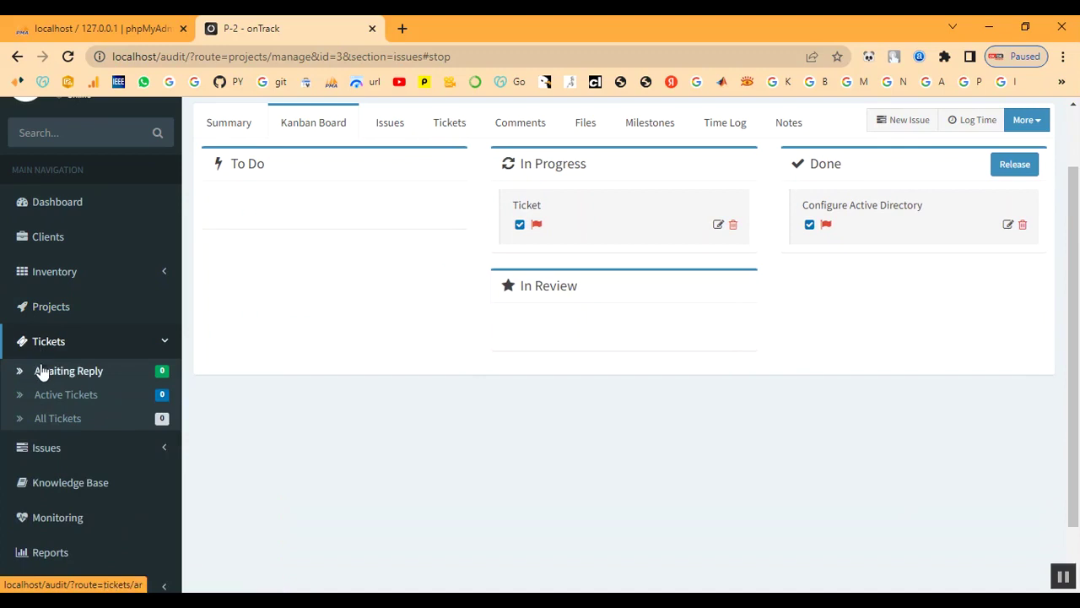
pyautogui.click(42, 373)
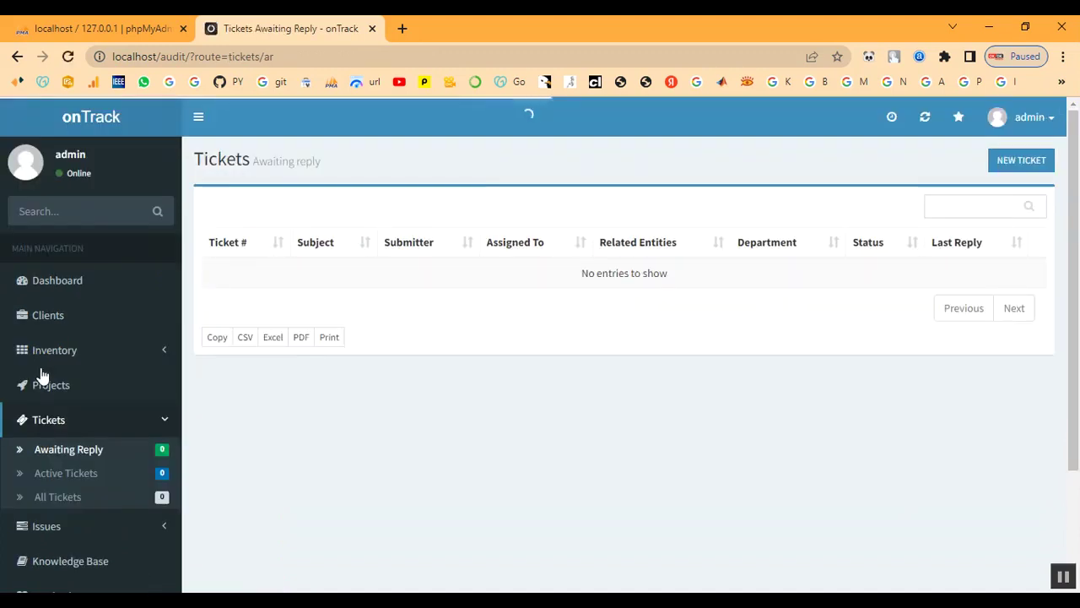
# Start a new ticket with subject Ticket under Default Department.
pyautogui.click(1016, 169)
pyautogui.click(398, 213)
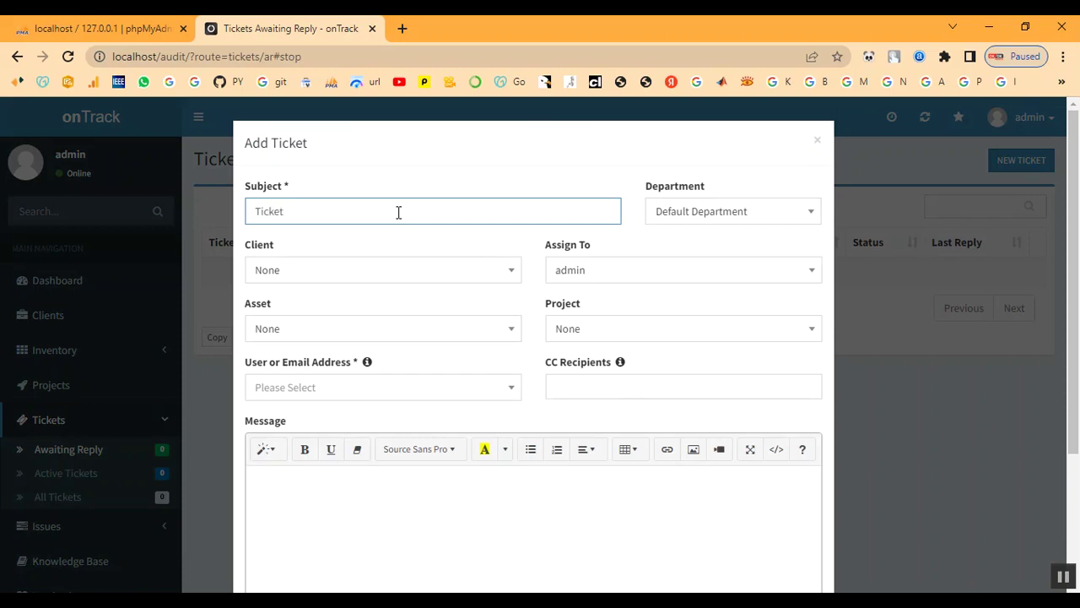
pyautogui.click(667, 217)
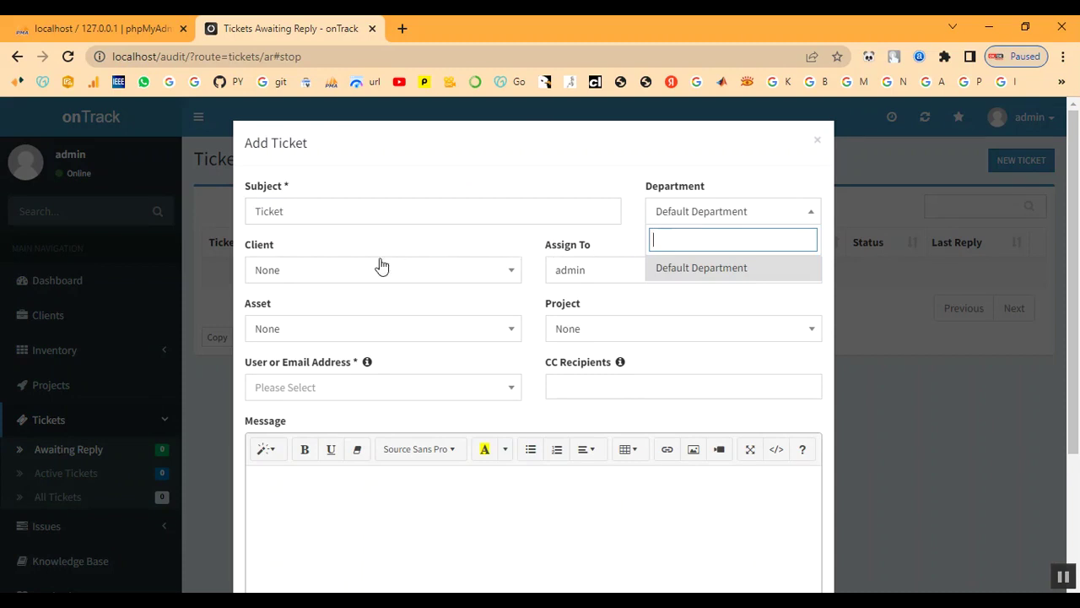
# Link the ticket to client Client, asset IT-TN333 Laptop and project P-2 Project.
pyautogui.click(346, 276)
pyautogui.click(313, 405)
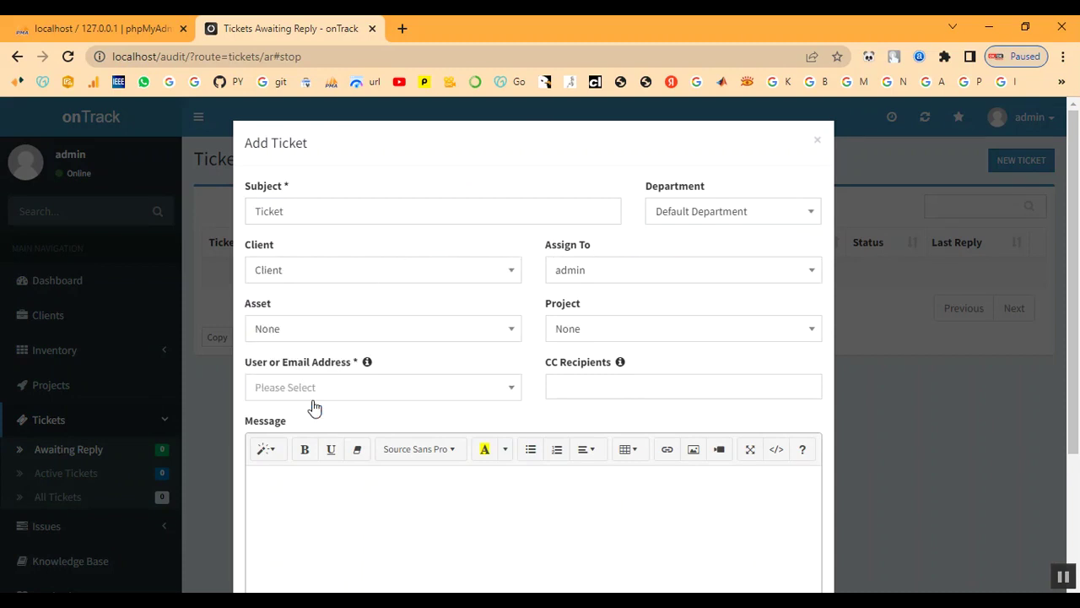
pyautogui.click(334, 339)
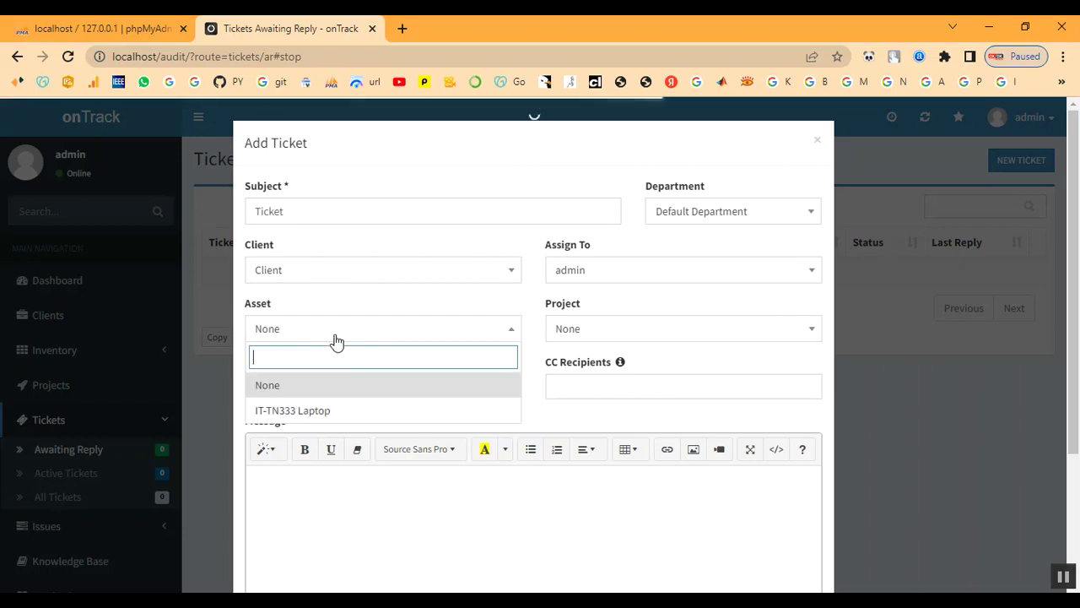
pyautogui.click(322, 411)
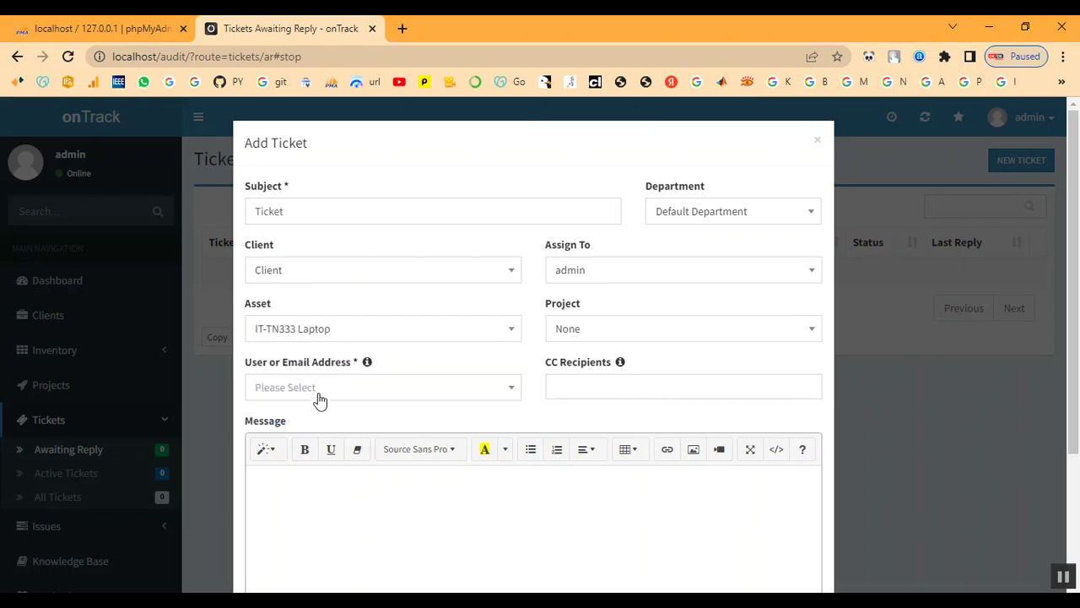
pyautogui.click(648, 335)
pyautogui.click(639, 412)
pyautogui.click(335, 393)
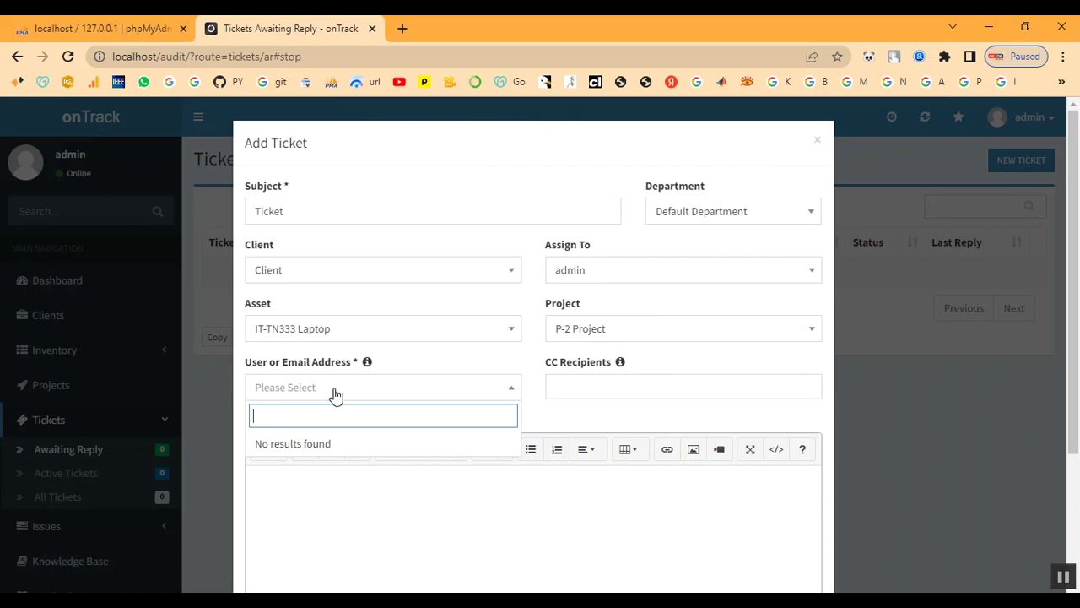
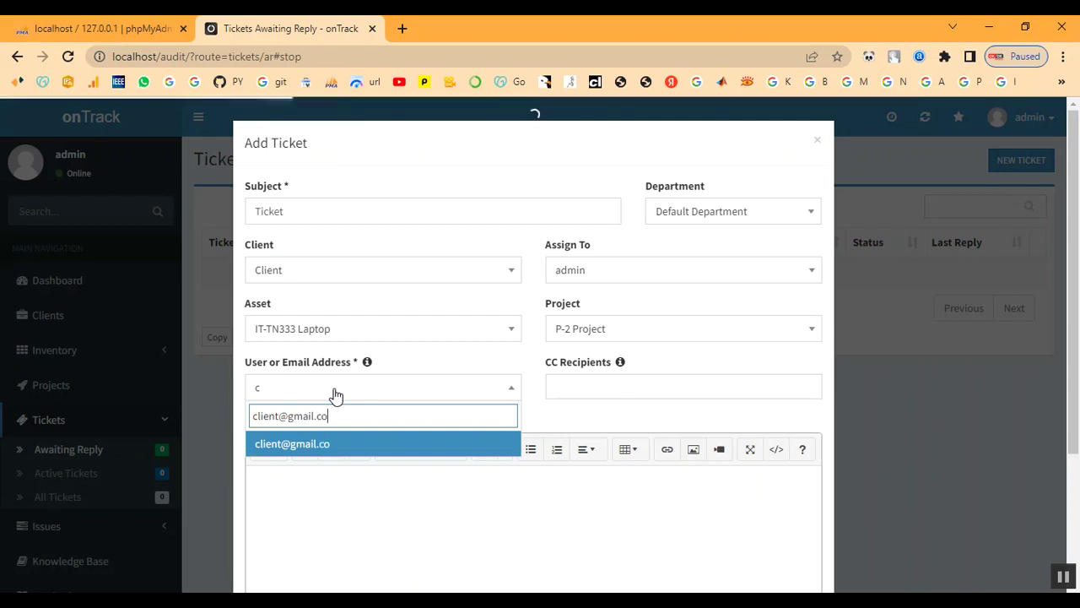
# Choose the client's e-mail address as requester and add 1122 as a CC recipient.
pyautogui.click(297, 448)
pyautogui.click(580, 385)
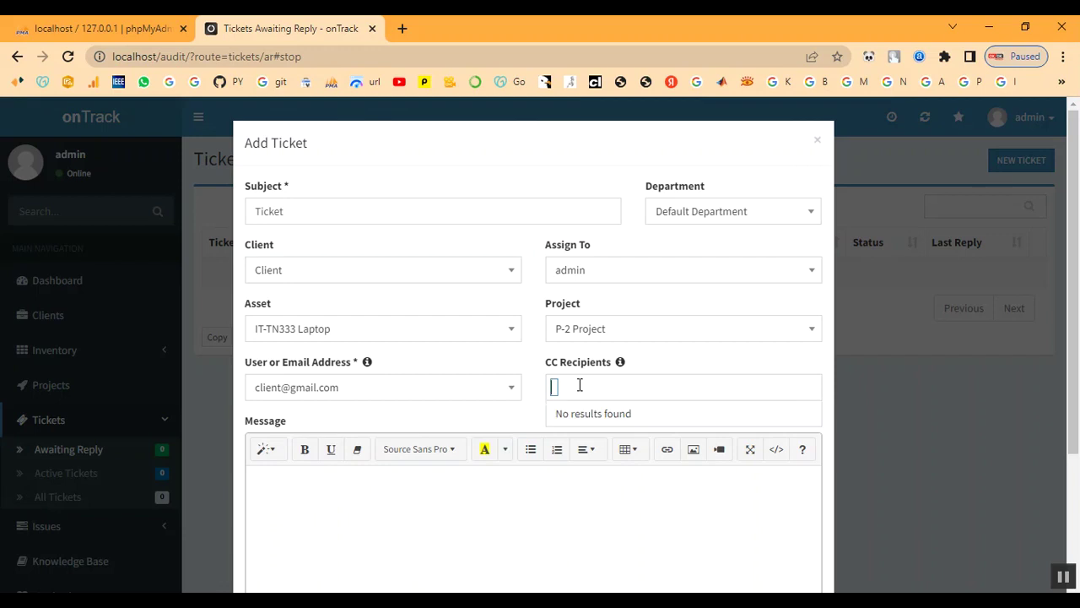
pyautogui.write('12')
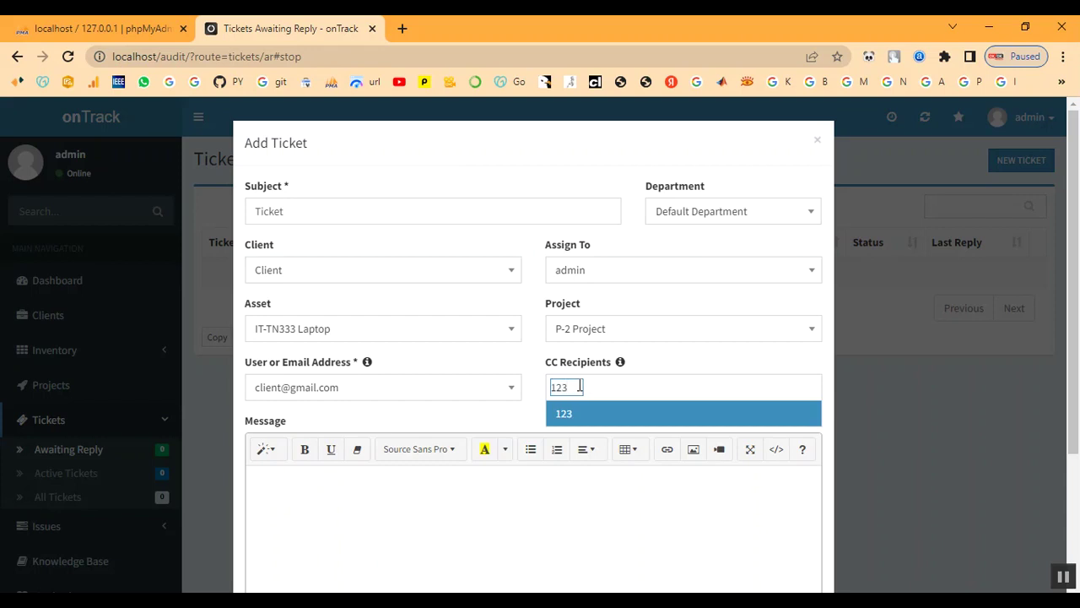
pyautogui.write('3')
pyautogui.press('BackSpace')
pyautogui.press('BackSpace')
pyautogui.write('122')
pyautogui.click(586, 420)
pyautogui.scroll(-1, 588, 424)
# Write the message Ticket and attach the image bg.jpg.
pyautogui.click(481, 454)
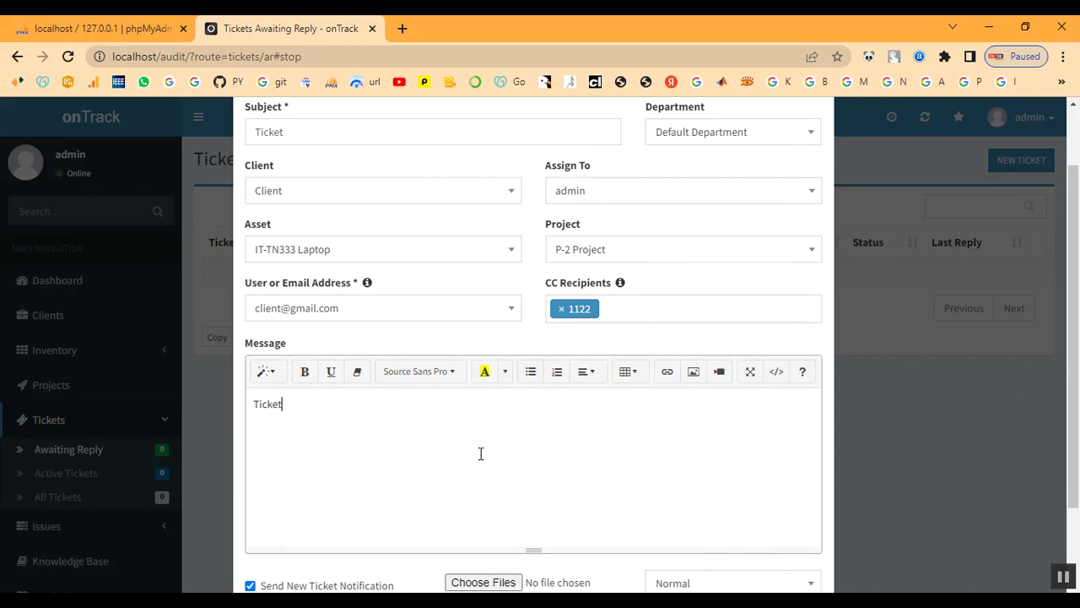
pyautogui.scroll(-2, 628, 428)
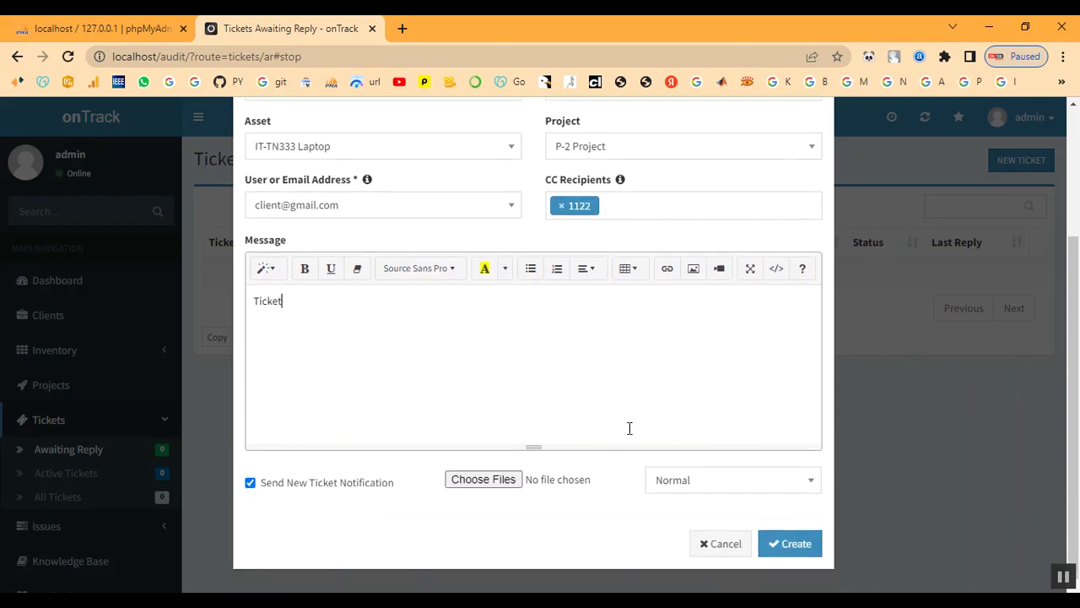
pyautogui.click(478, 485)
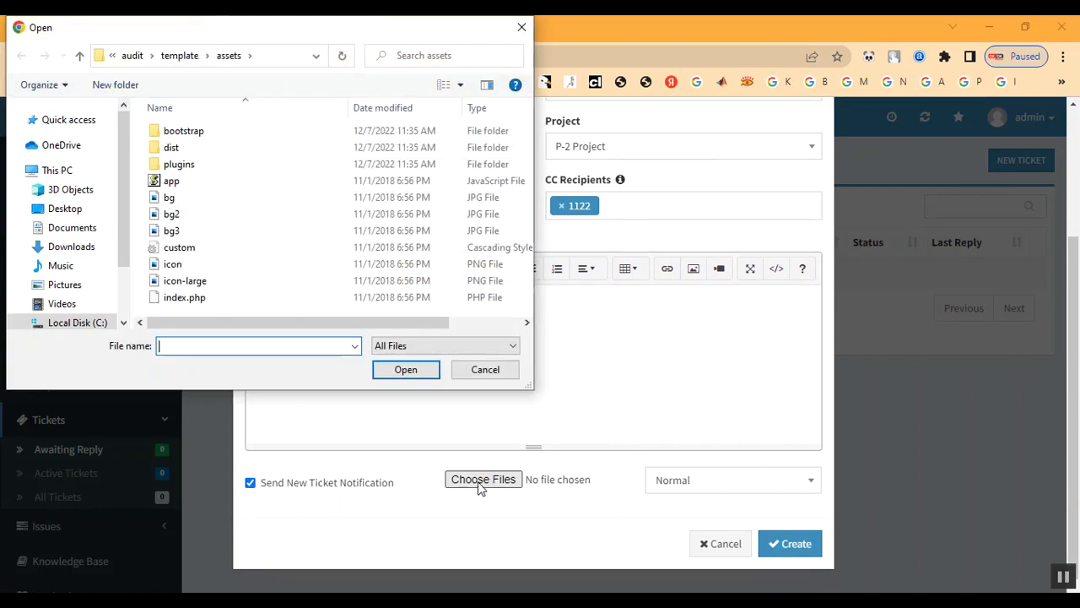
pyautogui.doubleClick(253, 199)
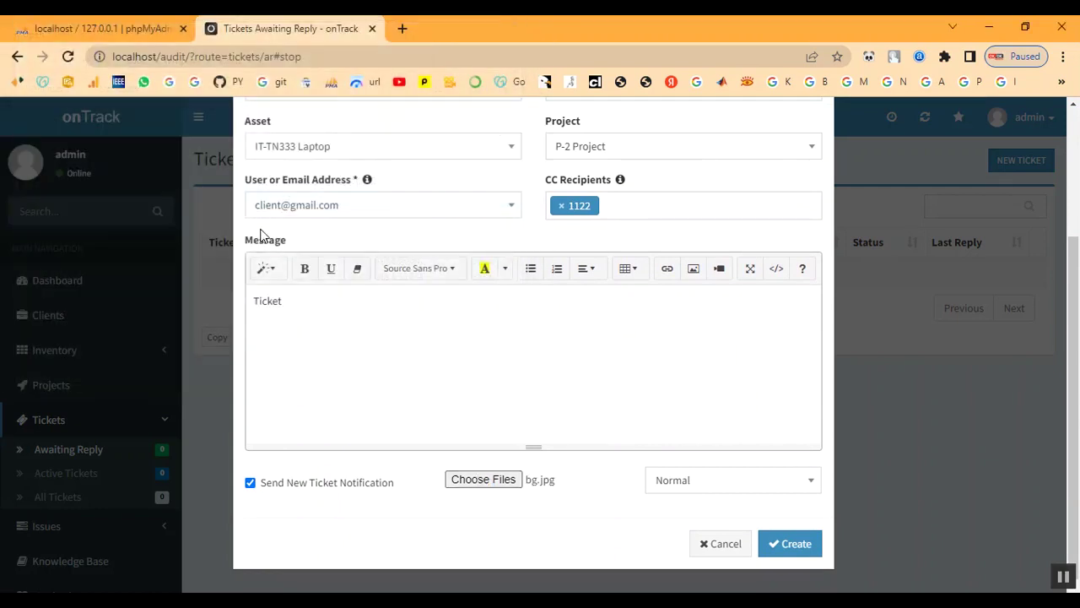
# Set the ticket priority to High and create the ticket.
pyautogui.click(698, 479)
pyautogui.click(698, 455)
pyautogui.click(791, 547)
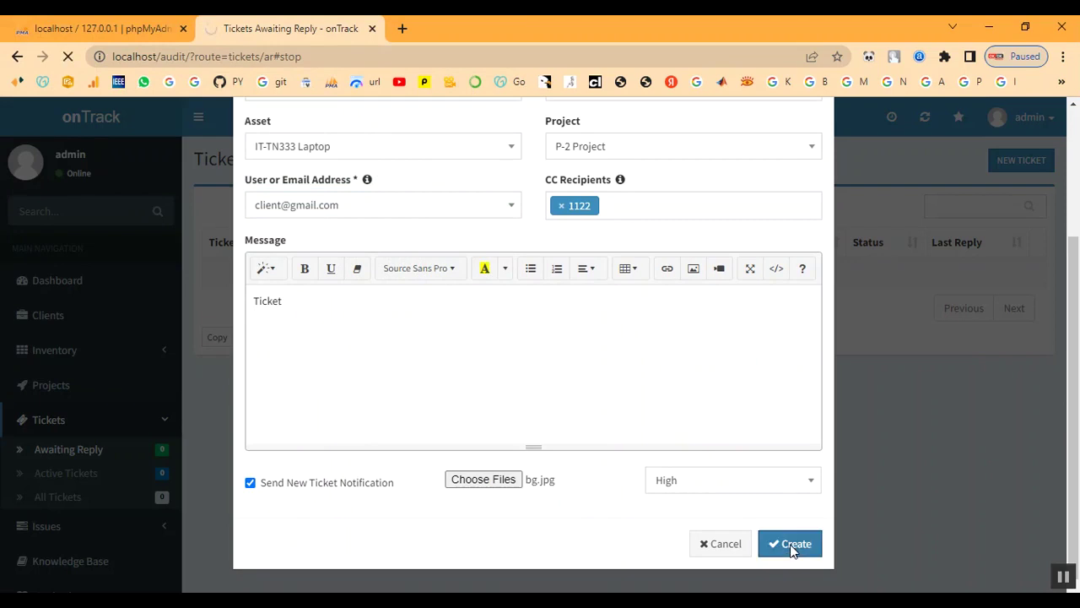
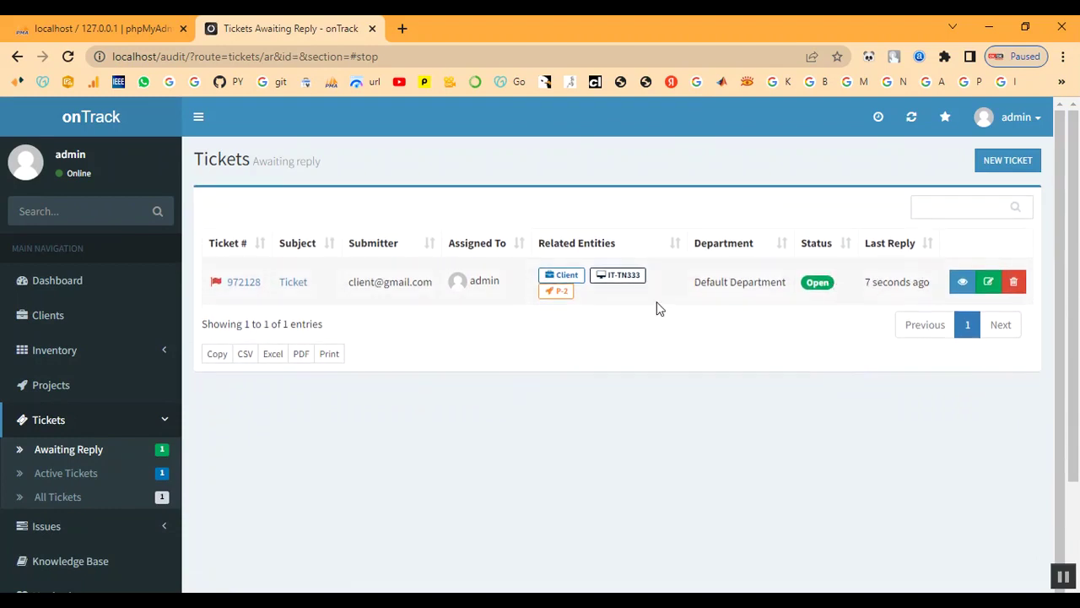
# Review ticket #972128's details and reply thread, then switch to the Projects list.
pyautogui.click(297, 286)
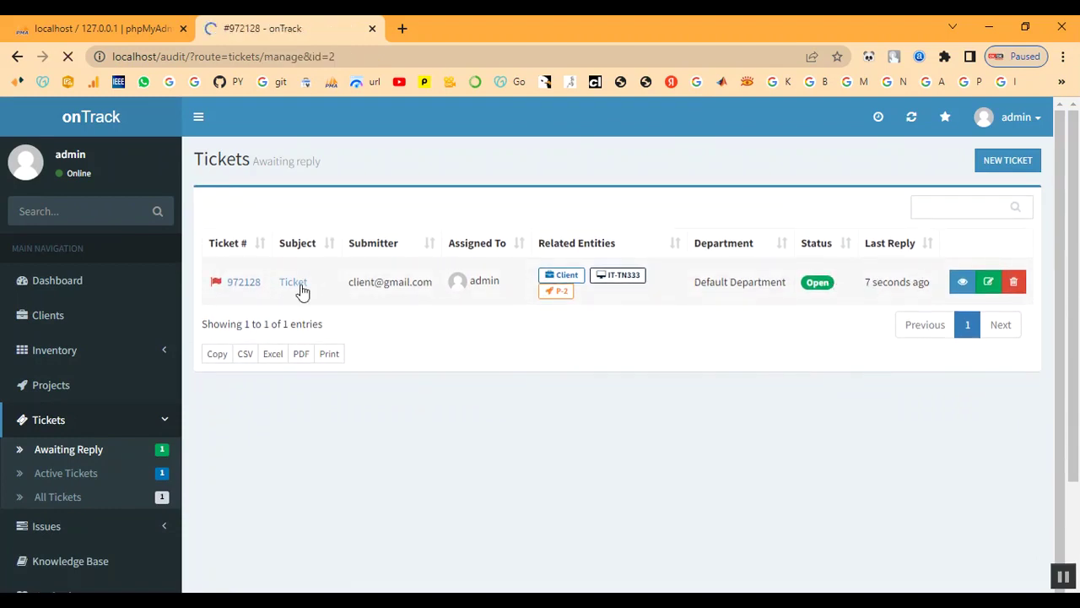
pyautogui.scroll(-3, 364, 338)
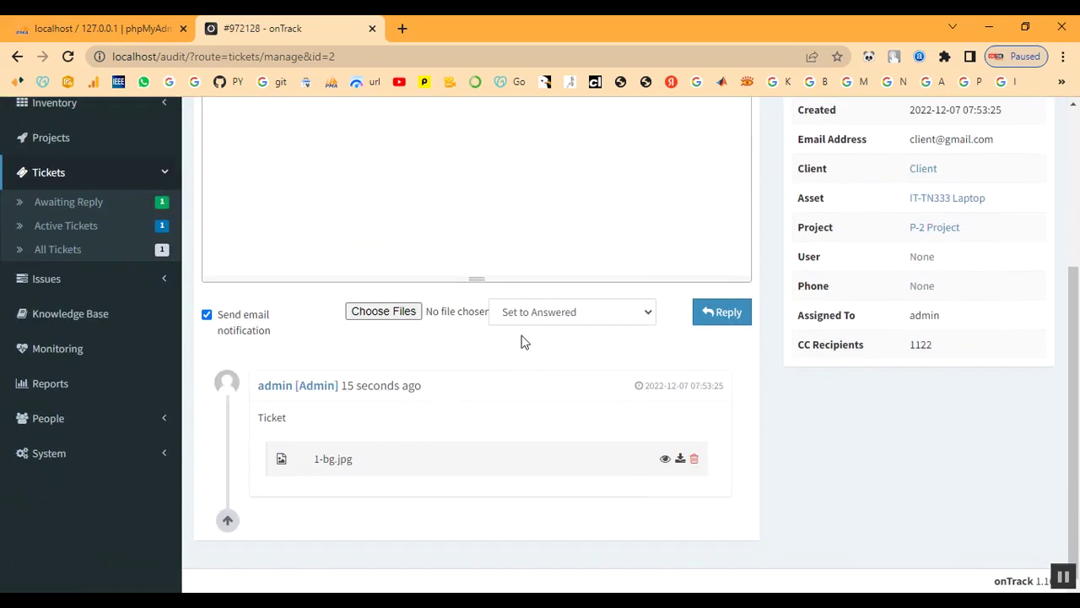
pyautogui.scroll(3, 437, 366)
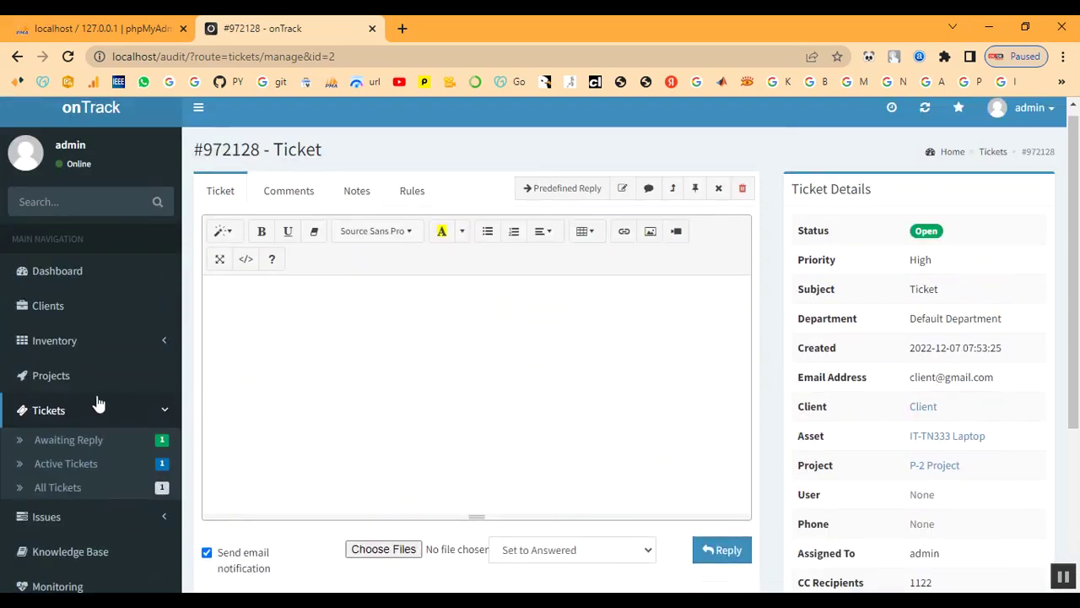
pyautogui.click(75, 379)
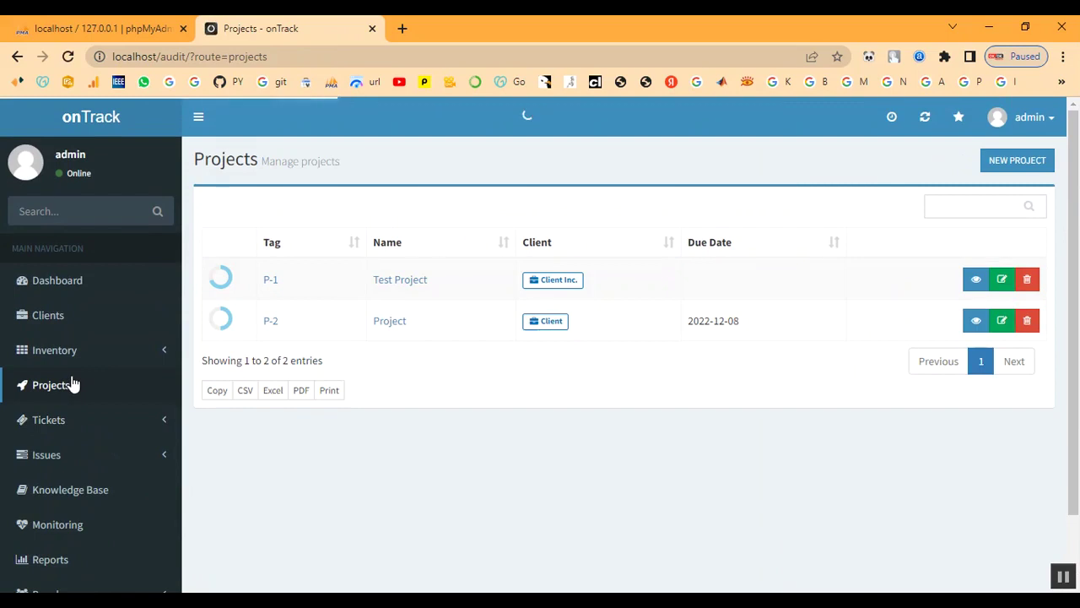
# Check the tickets on project P-2's Tickets tab, then show the Awaiting Reply ticket list.
pyautogui.click(271, 325)
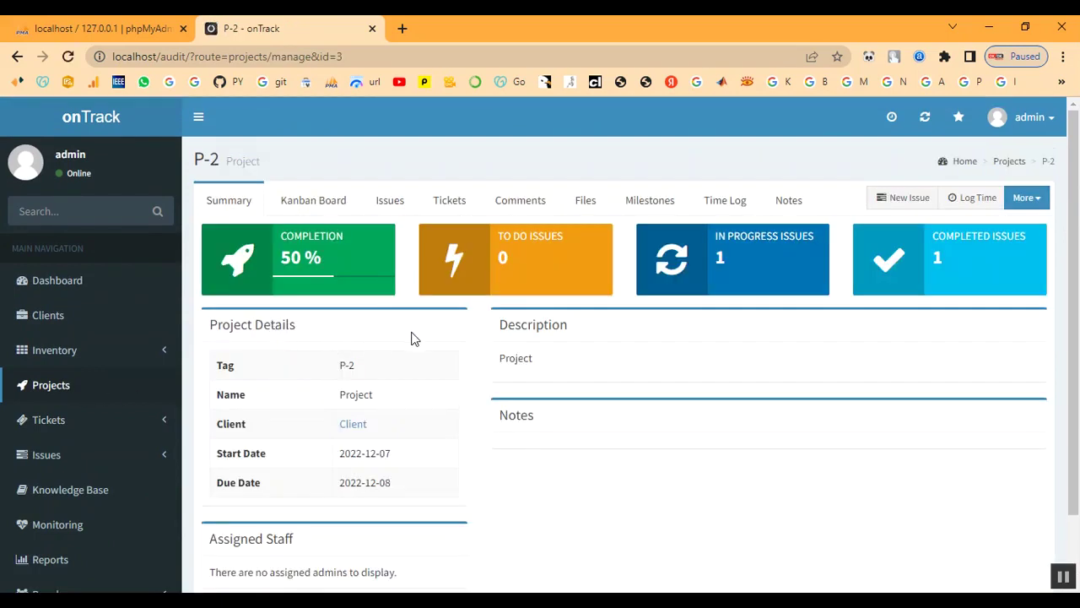
pyautogui.scroll(-1, 502, 354)
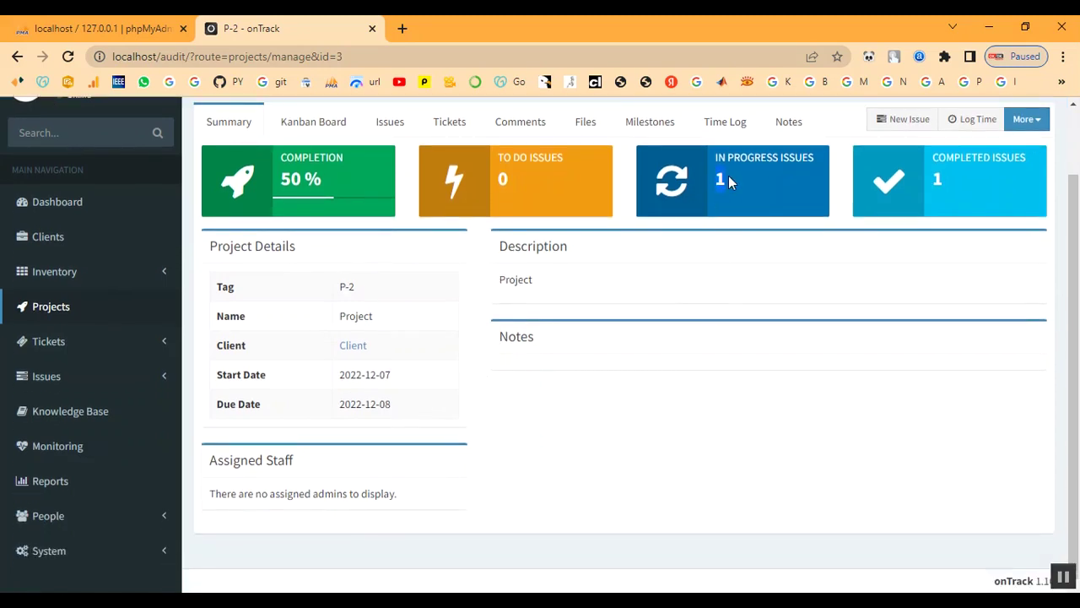
pyautogui.click(444, 124)
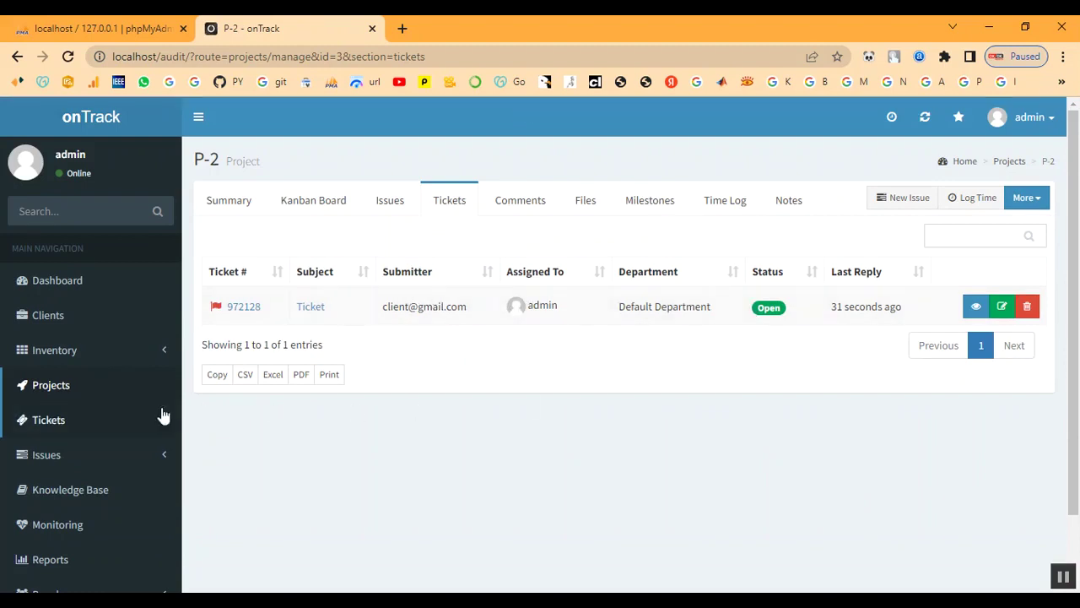
pyautogui.scroll(-1, 72, 429)
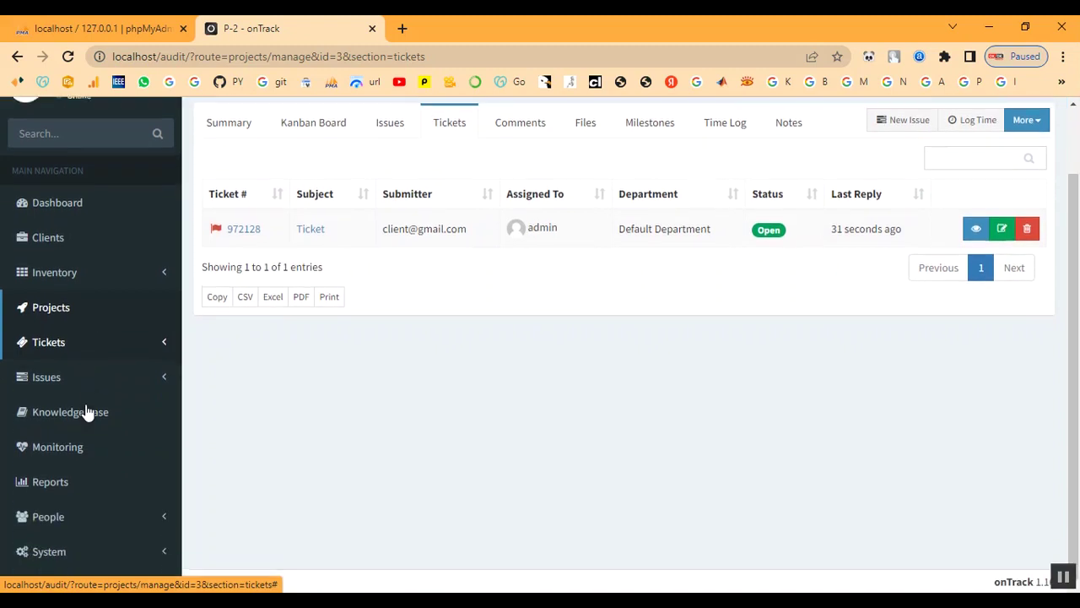
pyautogui.click(48, 346)
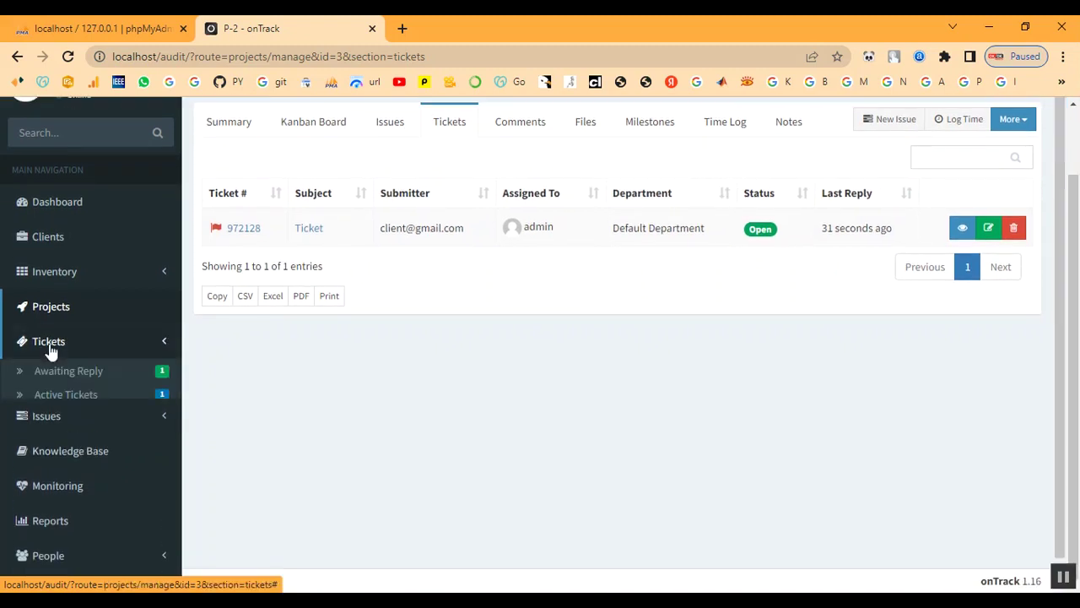
pyautogui.click(51, 377)
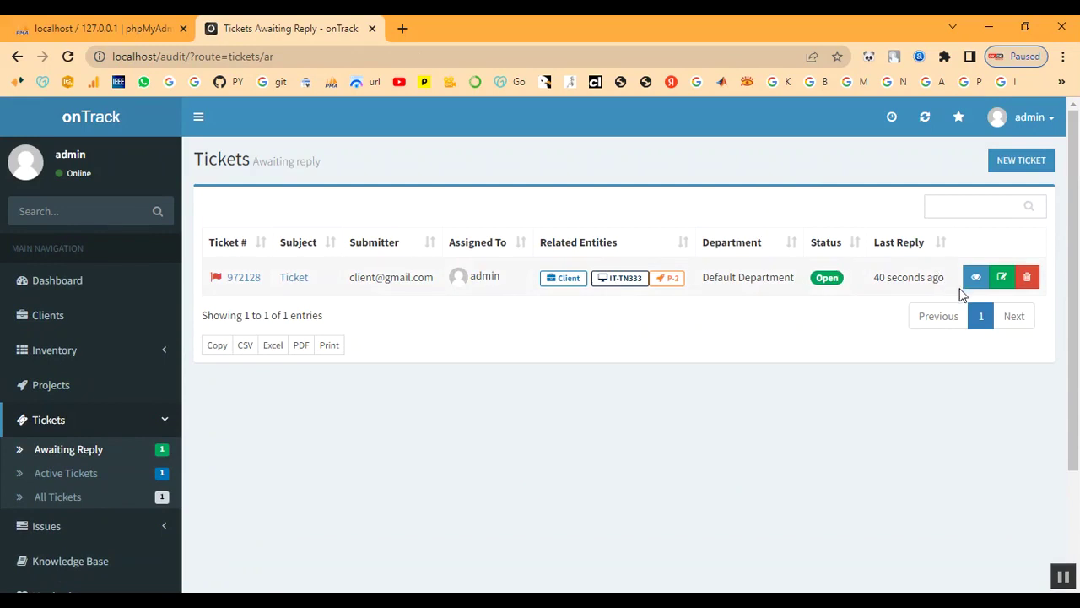
# Reply to ticket #972128 with bg2.jpg attached, keeping its status at Answered.
pyautogui.click(287, 279)
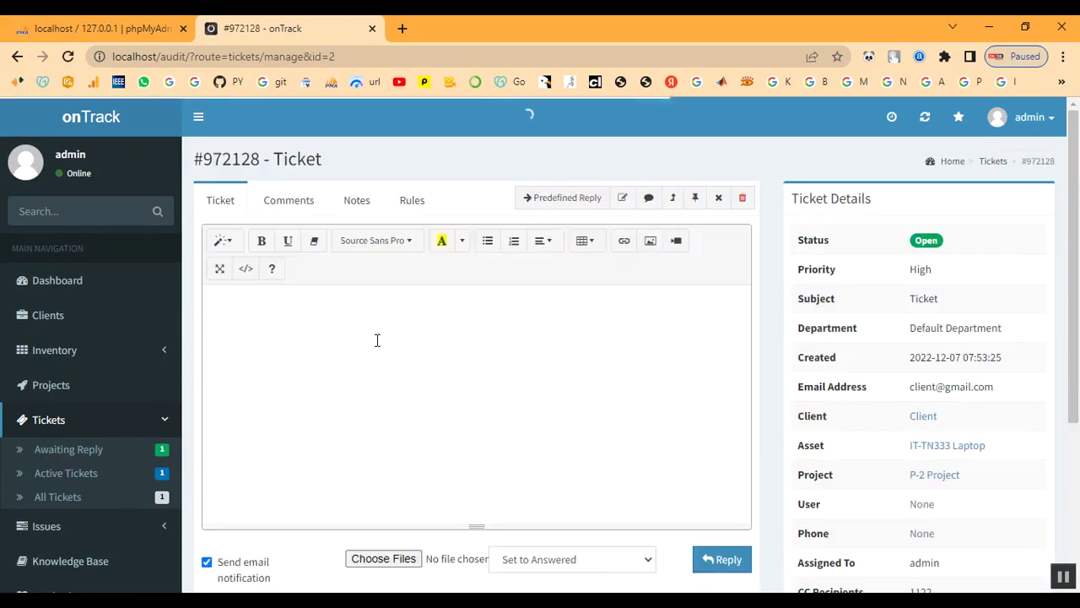
pyautogui.scroll(-2, 426, 365)
pyautogui.click(549, 407)
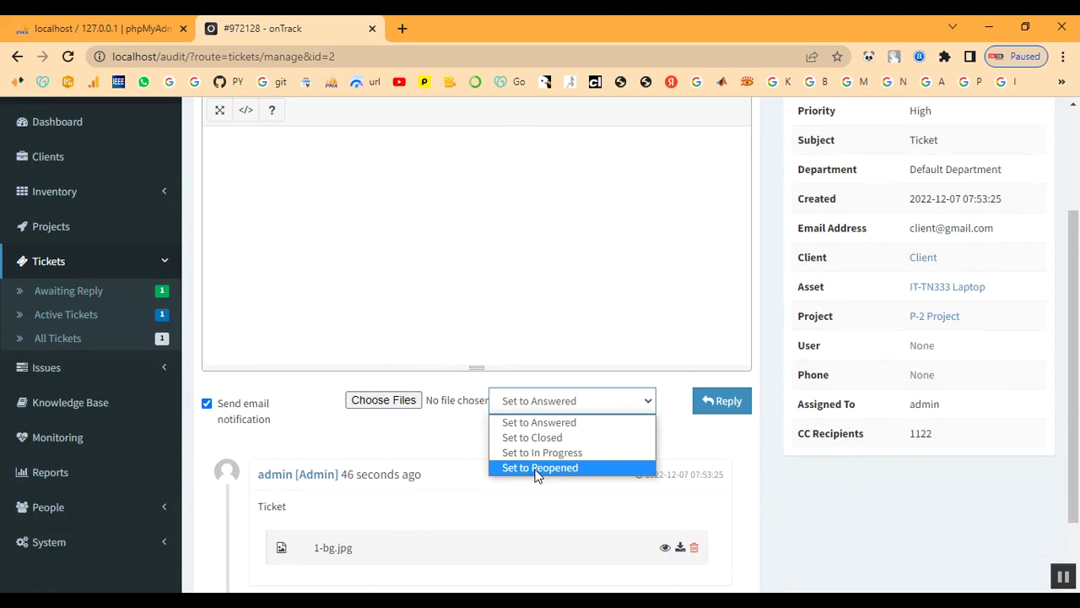
pyautogui.click(535, 422)
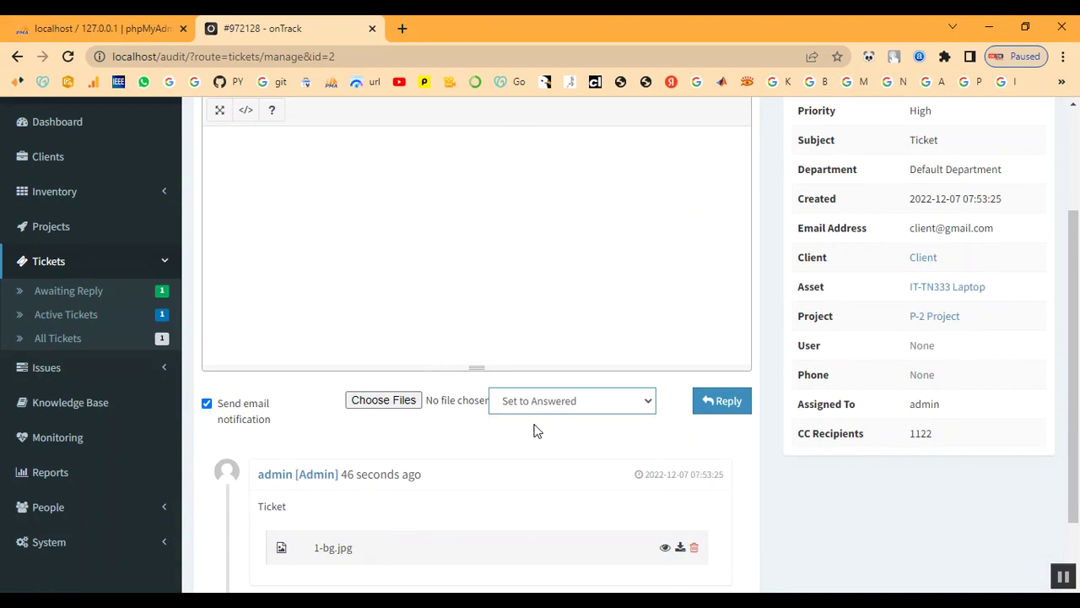
pyautogui.click(388, 399)
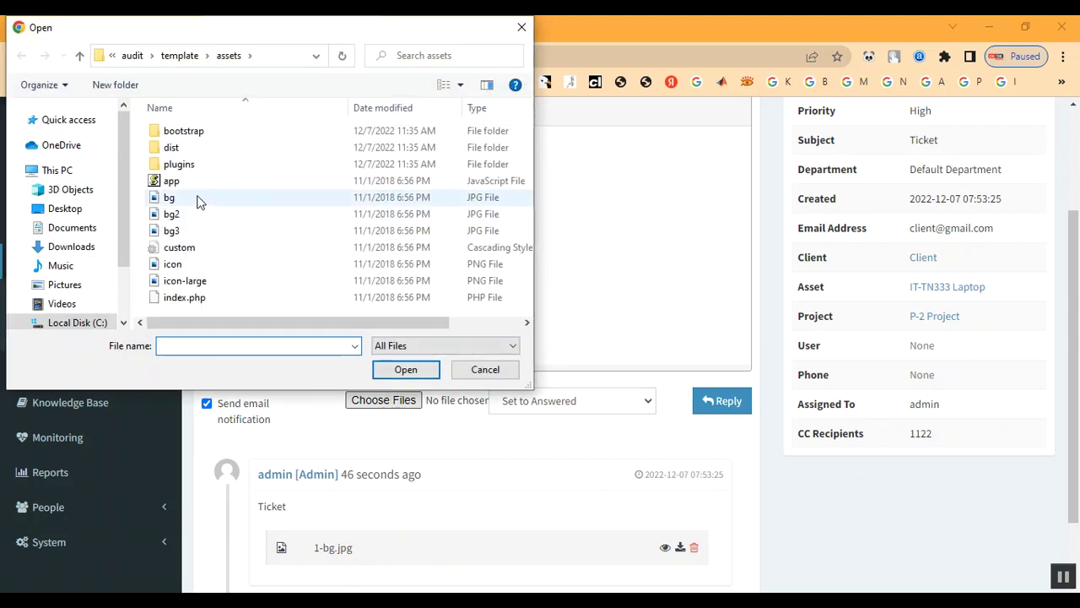
pyautogui.doubleClick(187, 214)
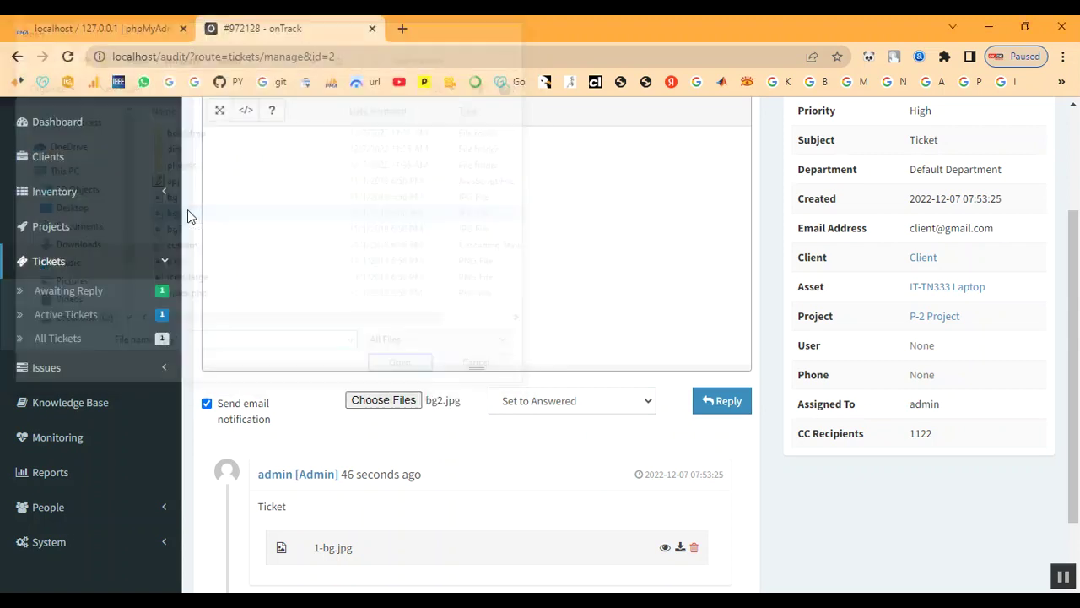
pyautogui.click(719, 403)
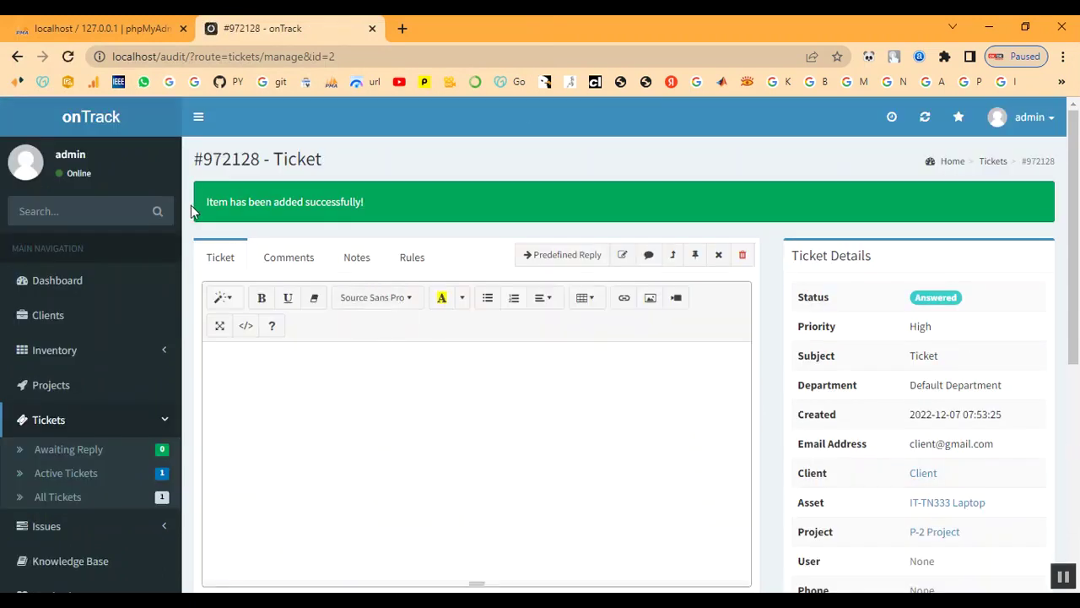
pyautogui.scroll(-2, 547, 398)
pyautogui.scroll(-2, 547, 398)
pyautogui.scroll(3, 548, 403)
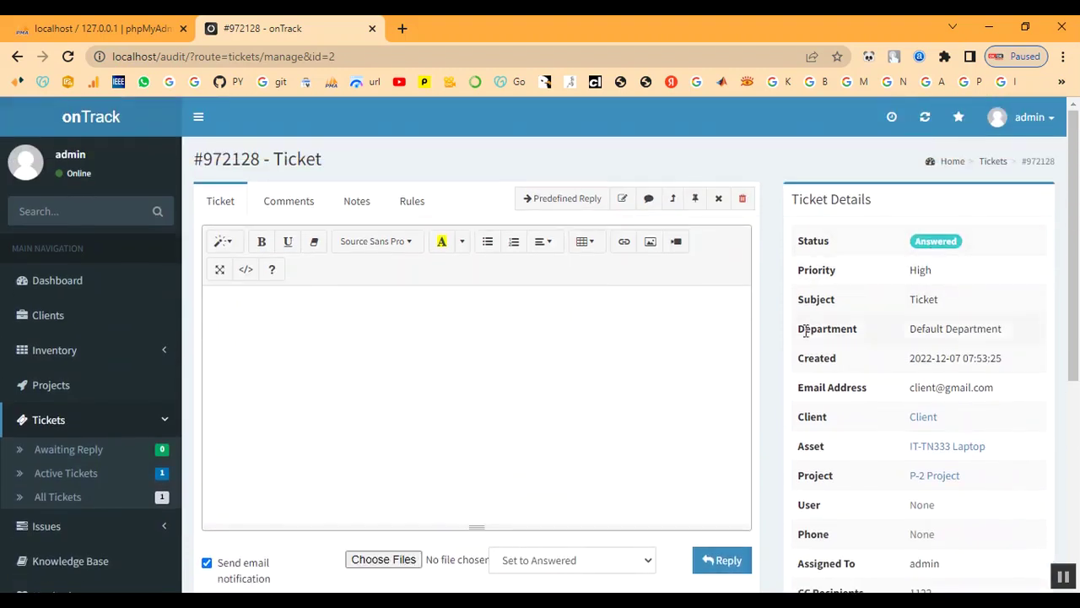
pyautogui.scroll(-3, 557, 400)
pyautogui.scroll(2, 557, 400)
pyautogui.scroll(1, 557, 400)
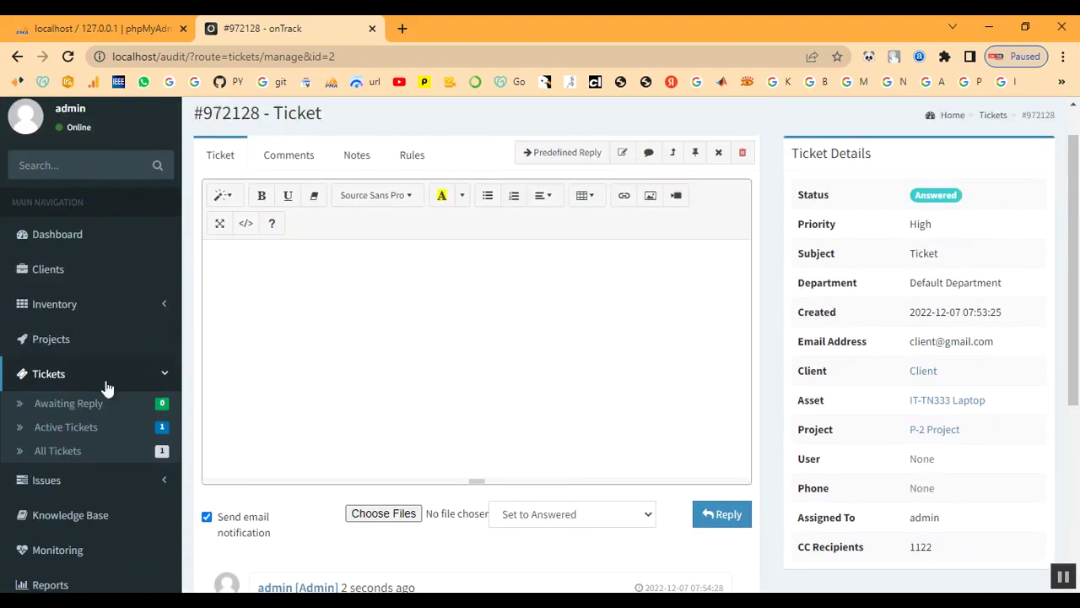
# Look over project P-2's summary, then show the Active Tickets list.
pyautogui.click(50, 338)
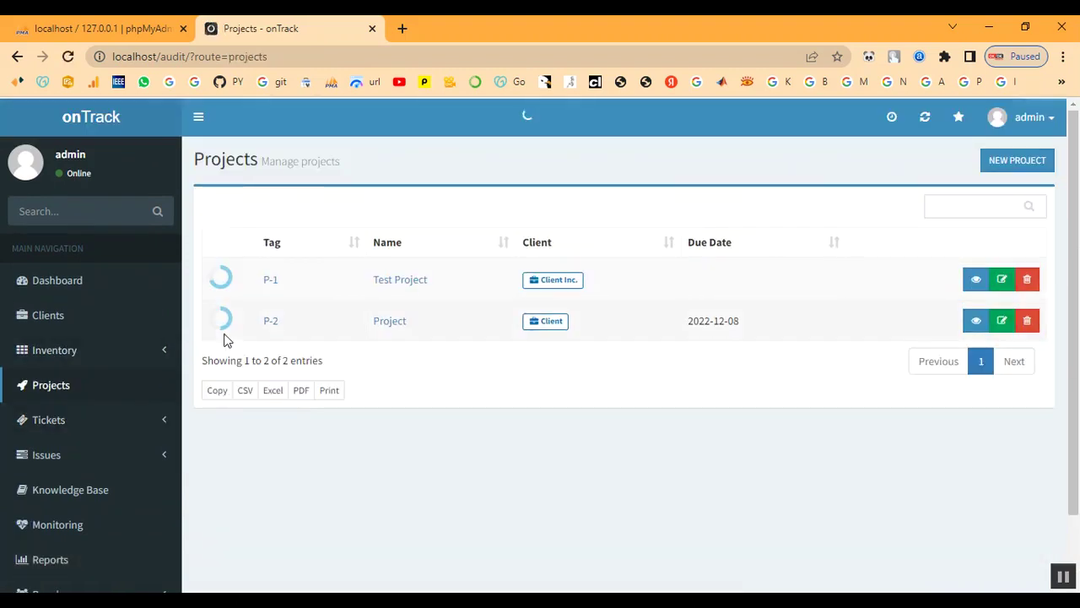
pyautogui.click(270, 324)
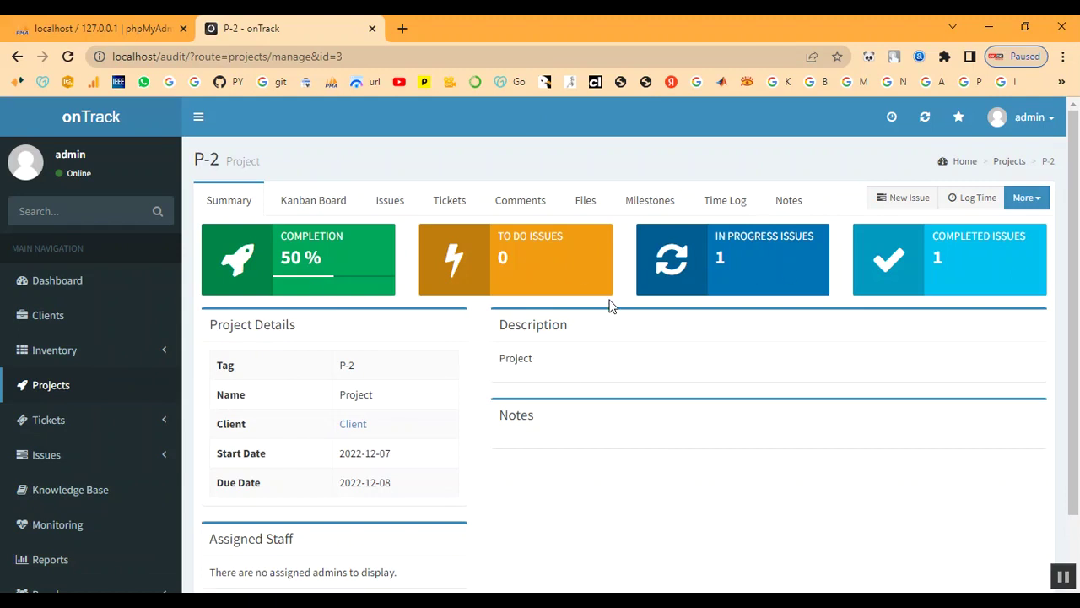
pyautogui.scroll(-2, 714, 360)
pyautogui.scroll(2, 714, 359)
pyautogui.scroll(-1, 115, 441)
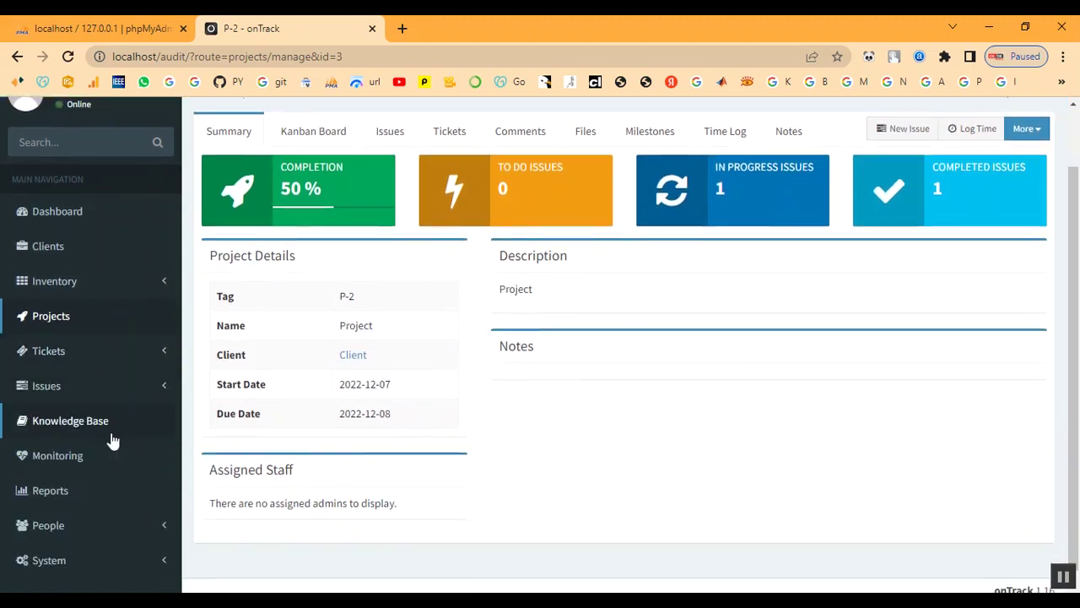
pyautogui.click(42, 345)
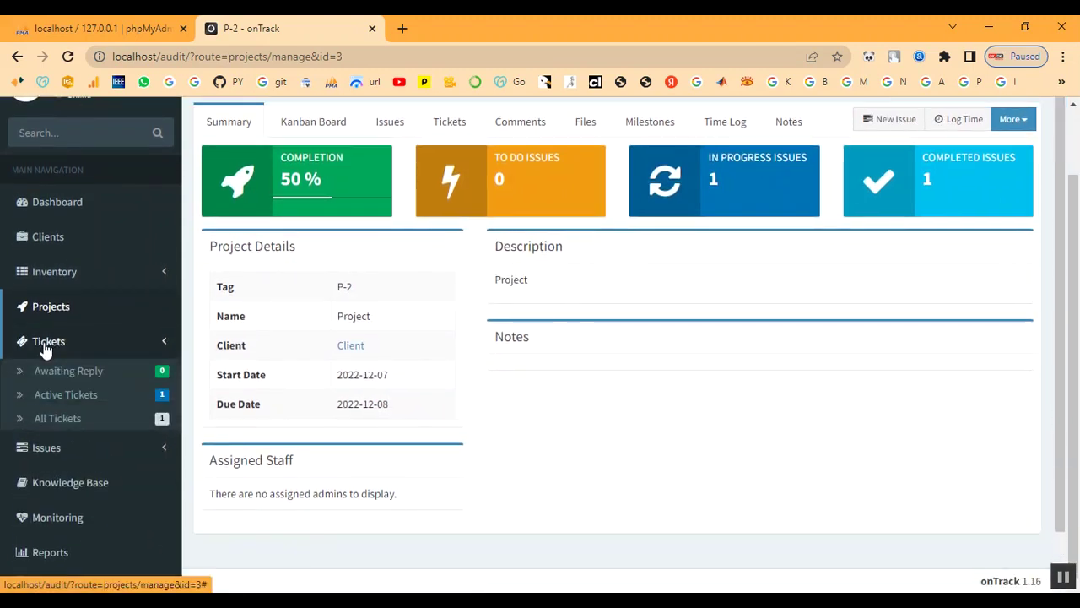
pyautogui.click(49, 397)
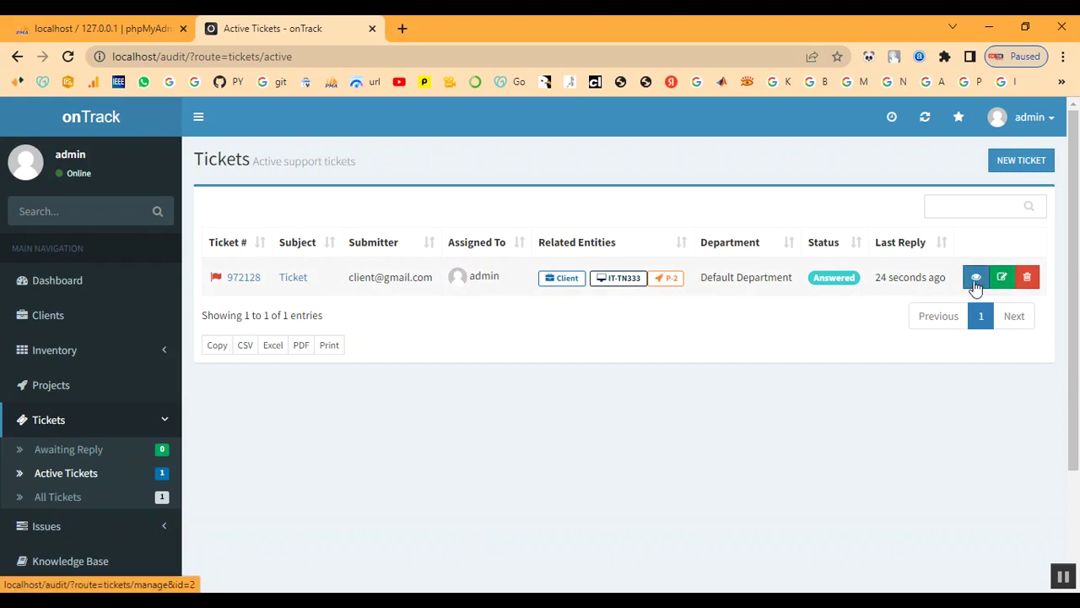
# Change ticket #972128's status to Closed in the Edit Ticket modal and save it.
pyautogui.click(1003, 279)
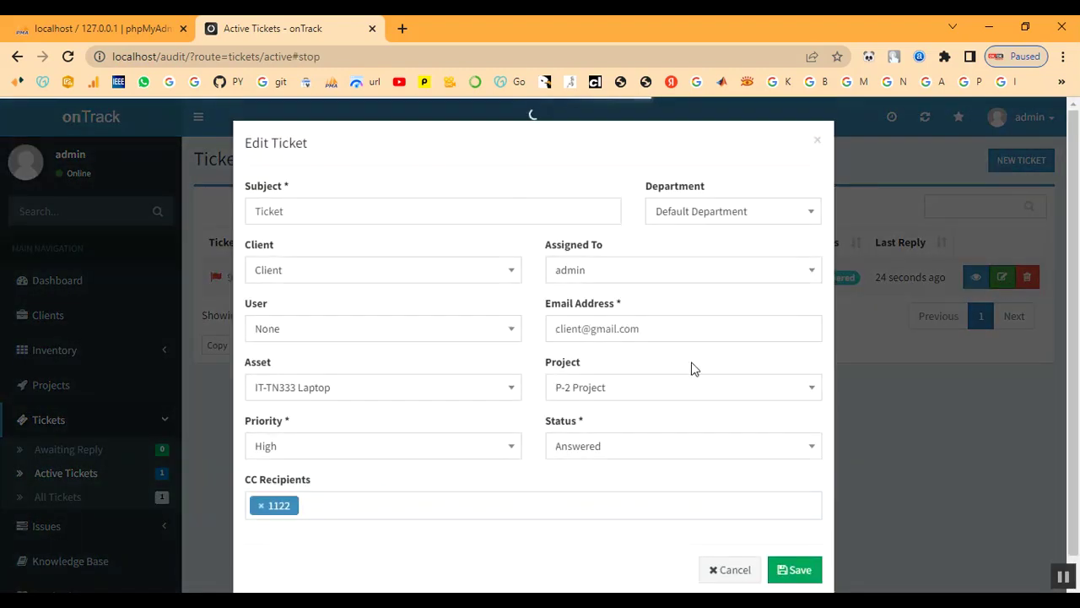
pyautogui.click(605, 419)
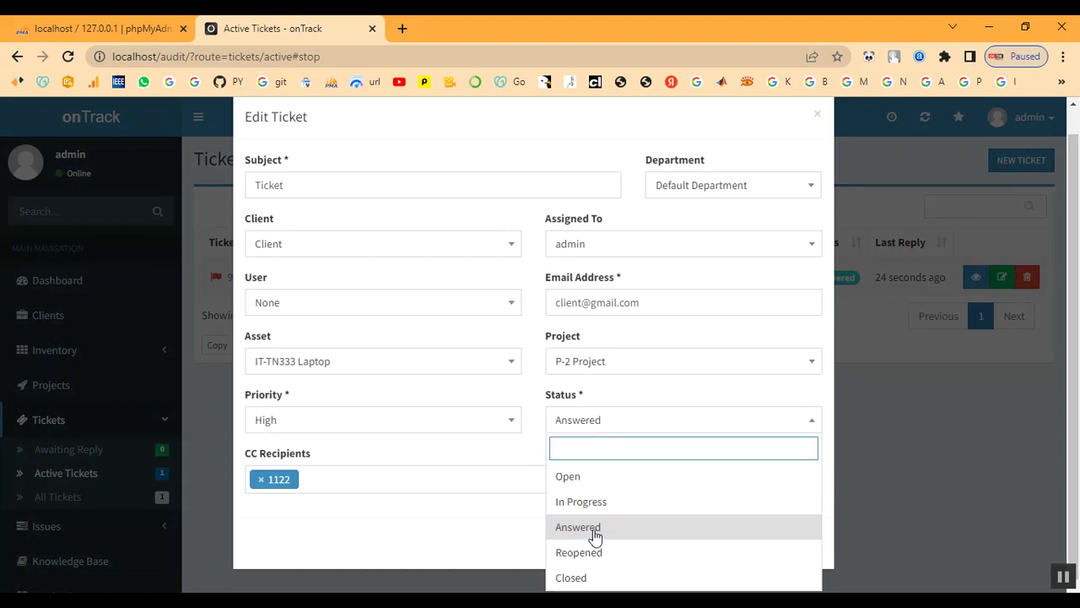
pyautogui.click(591, 579)
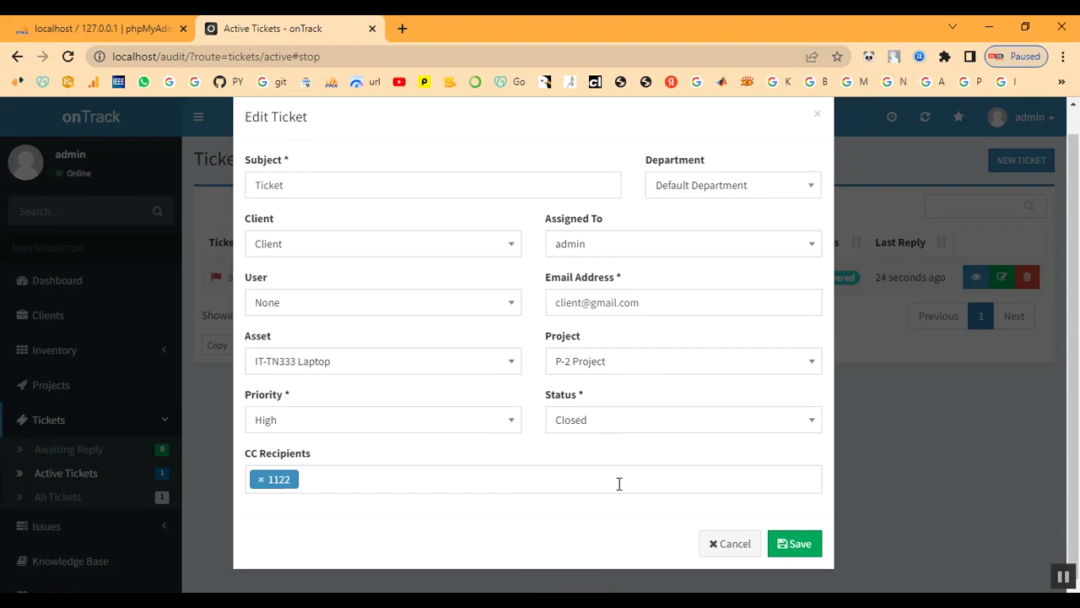
pyautogui.scroll(1, 363, 397)
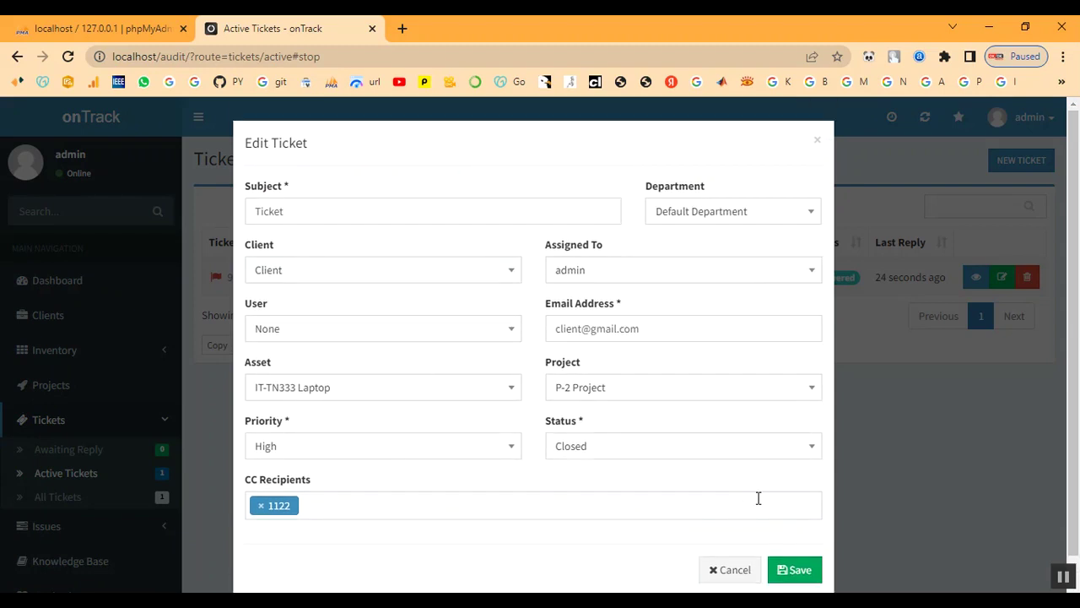
pyautogui.scroll(-1, 758, 498)
pyautogui.click(790, 545)
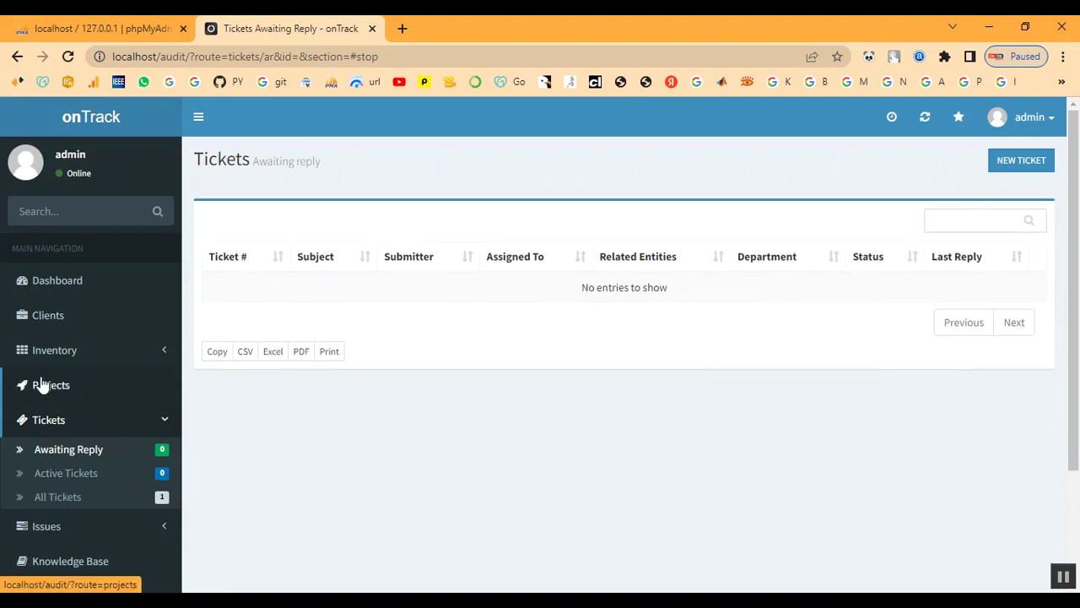
# View the Client summary page reached from project P-2, then bring up All Tickets.
pyautogui.click(40, 385)
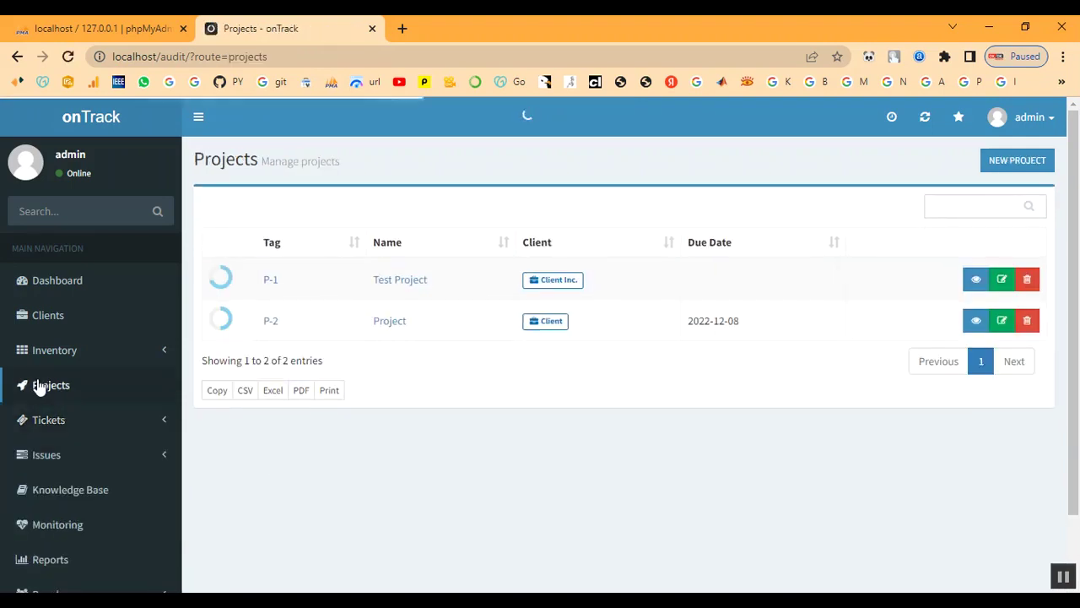
pyautogui.click(269, 322)
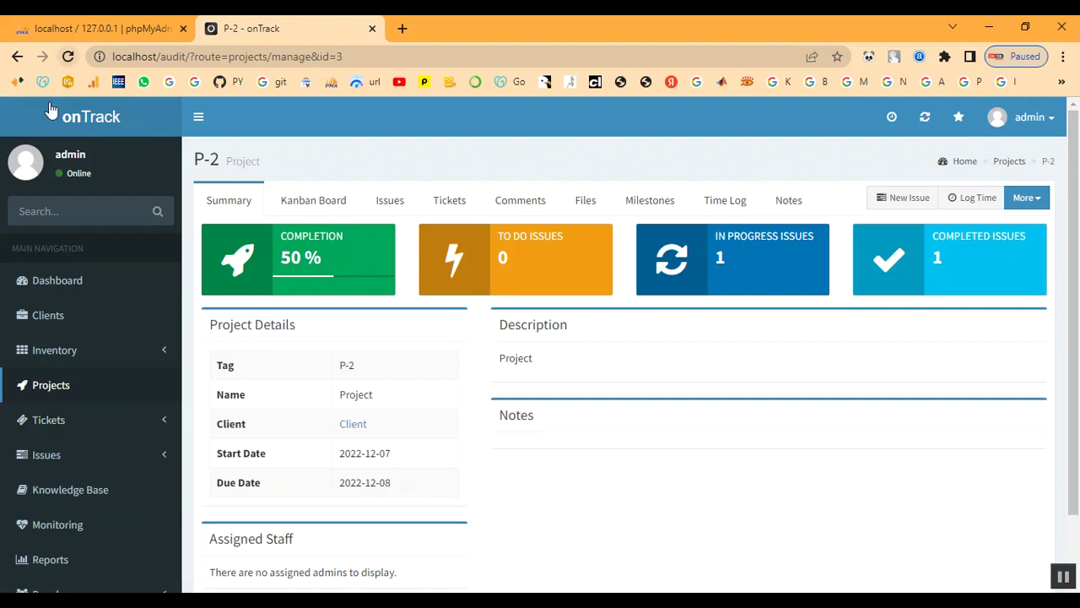
pyautogui.scroll(-1, 325, 422)
pyautogui.click(353, 347)
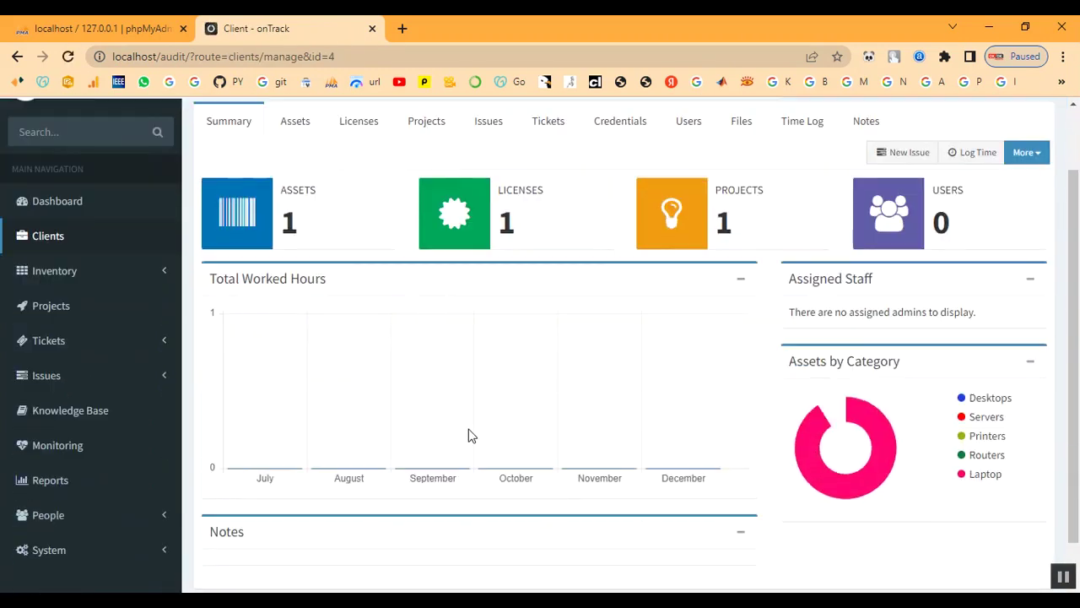
pyautogui.moveTo(720, 220); pyautogui.dragTo(740, 225)
pyautogui.click(752, 226)
pyautogui.scroll(-1, 434, 368)
pyautogui.scroll(2, 410, 388)
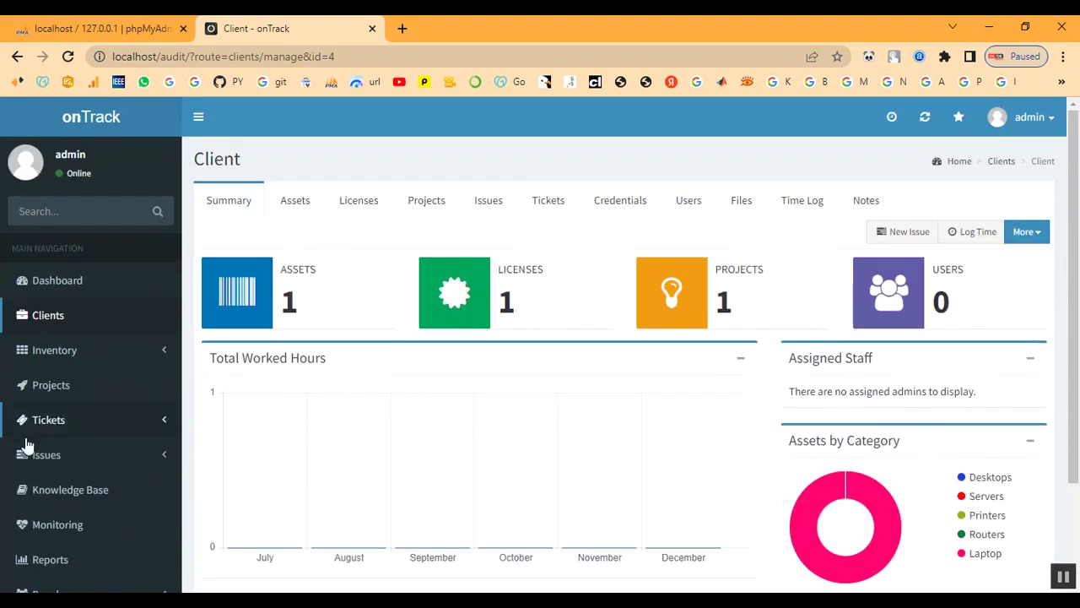
pyautogui.scroll(-2, 16, 460)
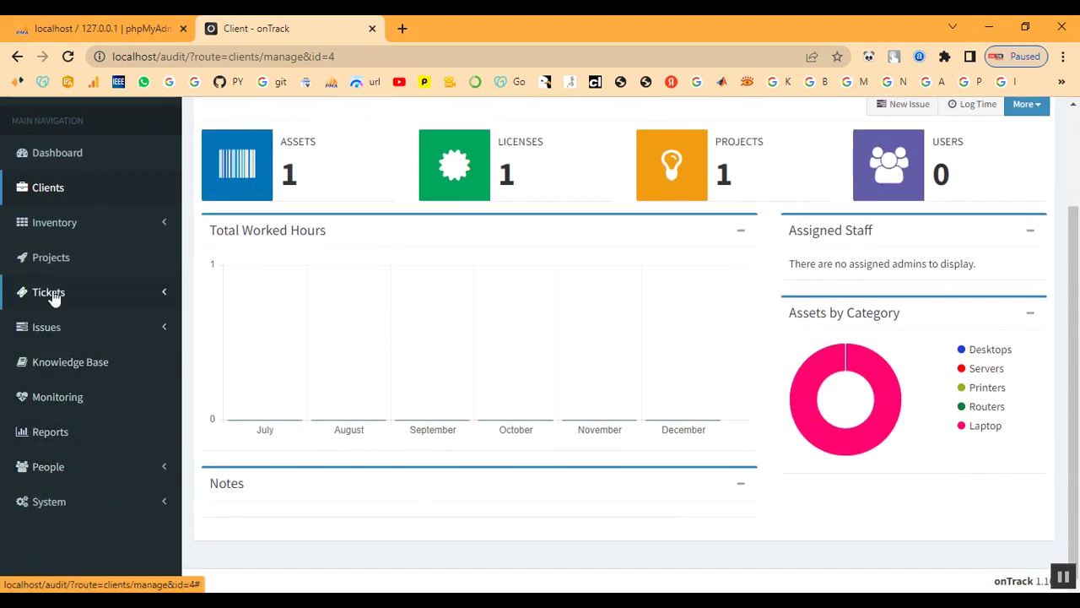
pyautogui.click(50, 294)
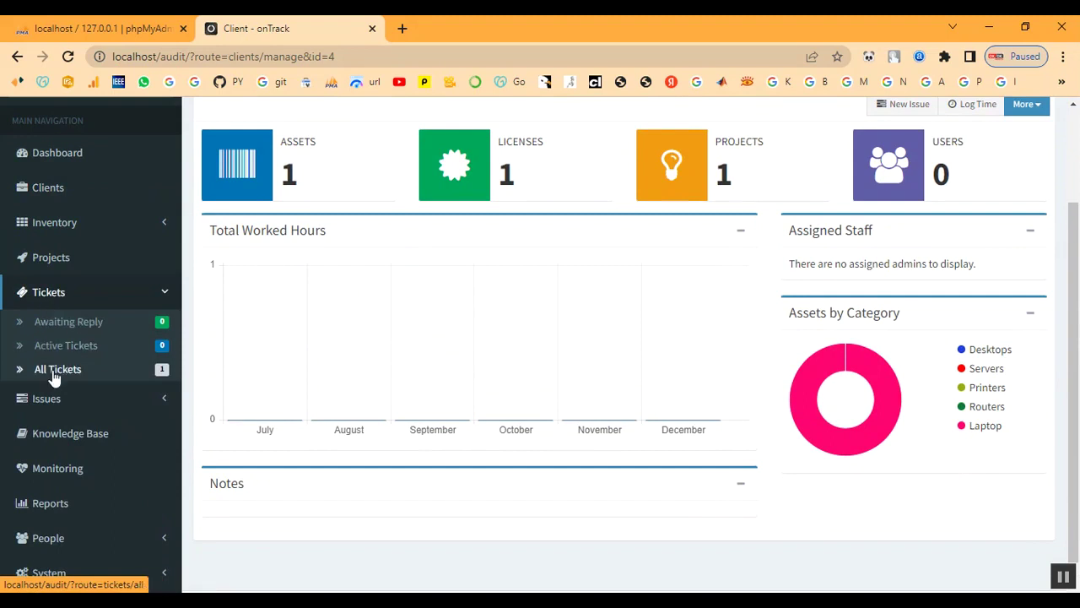
pyautogui.click(52, 370)
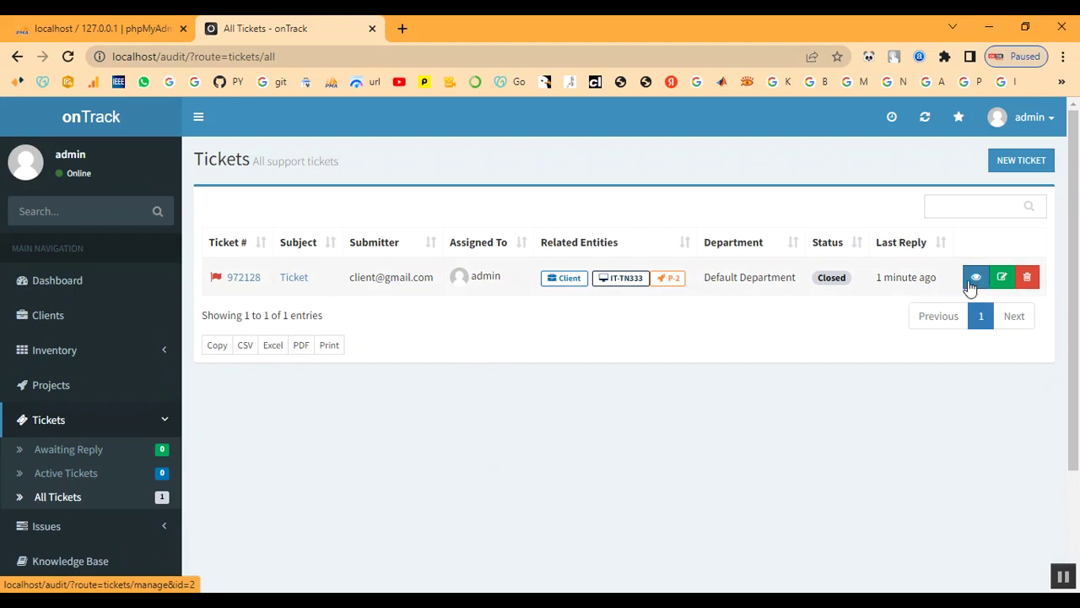
# Post a reply on ticket 972128 with status Set to Reopened, then check Awaiting Reply.
pyautogui.click(301, 278)
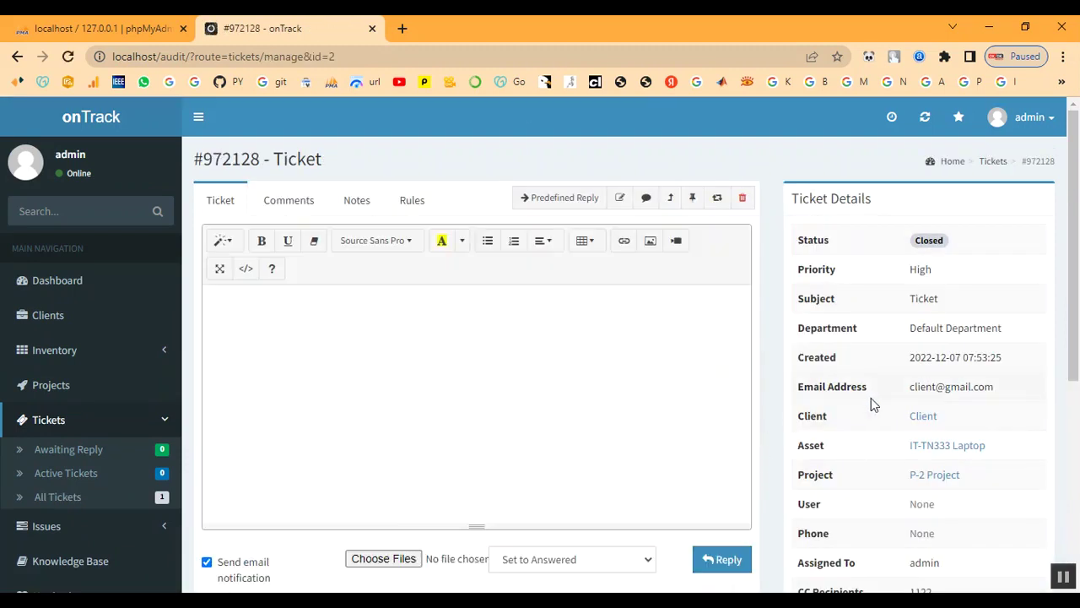
pyautogui.scroll(-2, 591, 439)
pyautogui.click(572, 401)
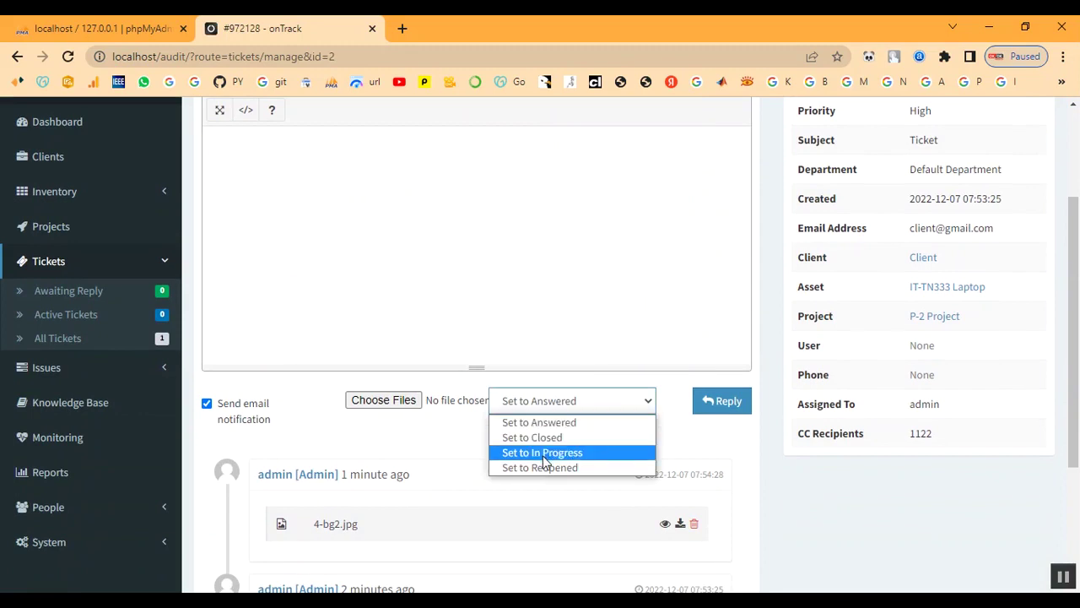
pyautogui.click(545, 453)
pyautogui.click(564, 416)
pyautogui.click(568, 468)
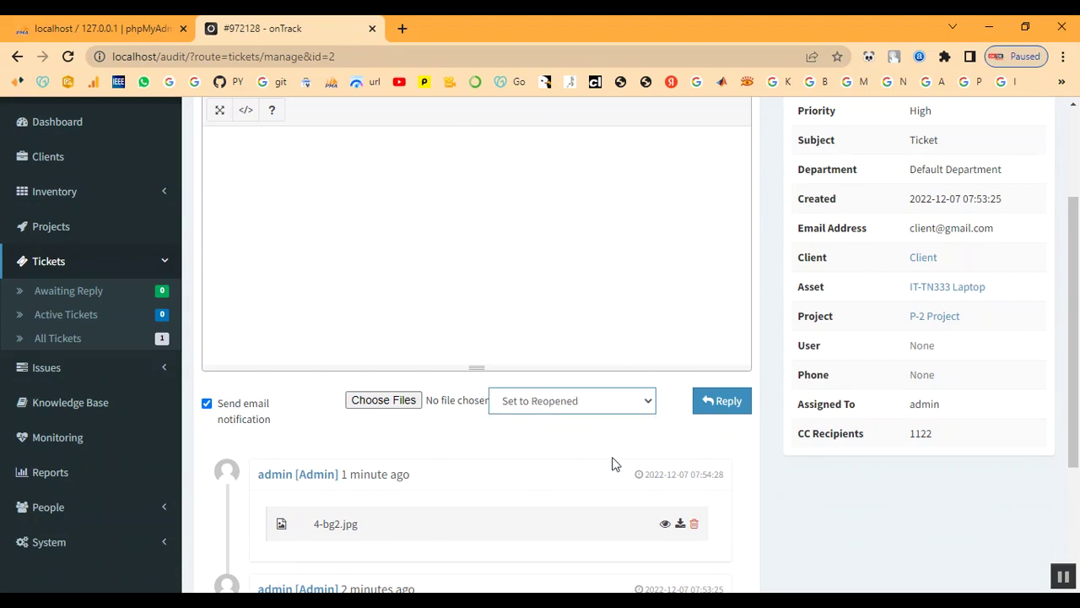
pyautogui.click(721, 410)
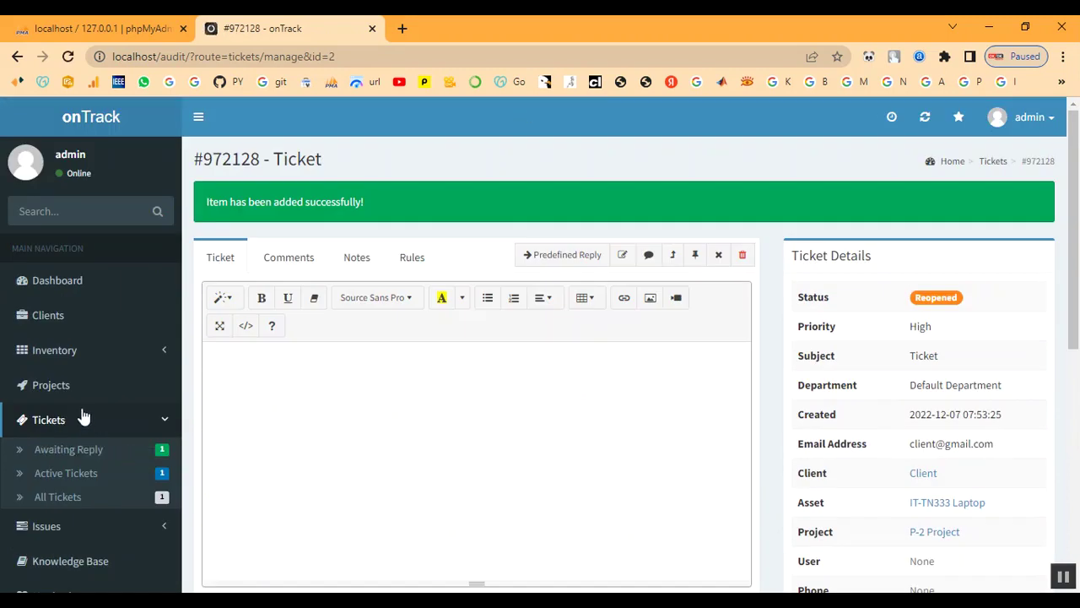
pyautogui.click(84, 455)
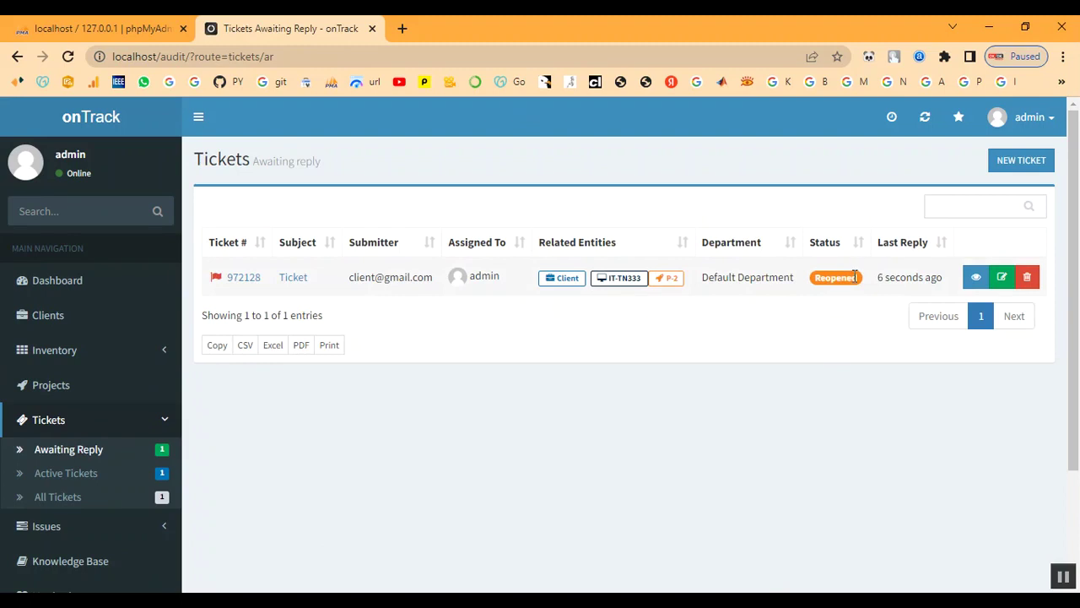
pyautogui.click(54, 391)
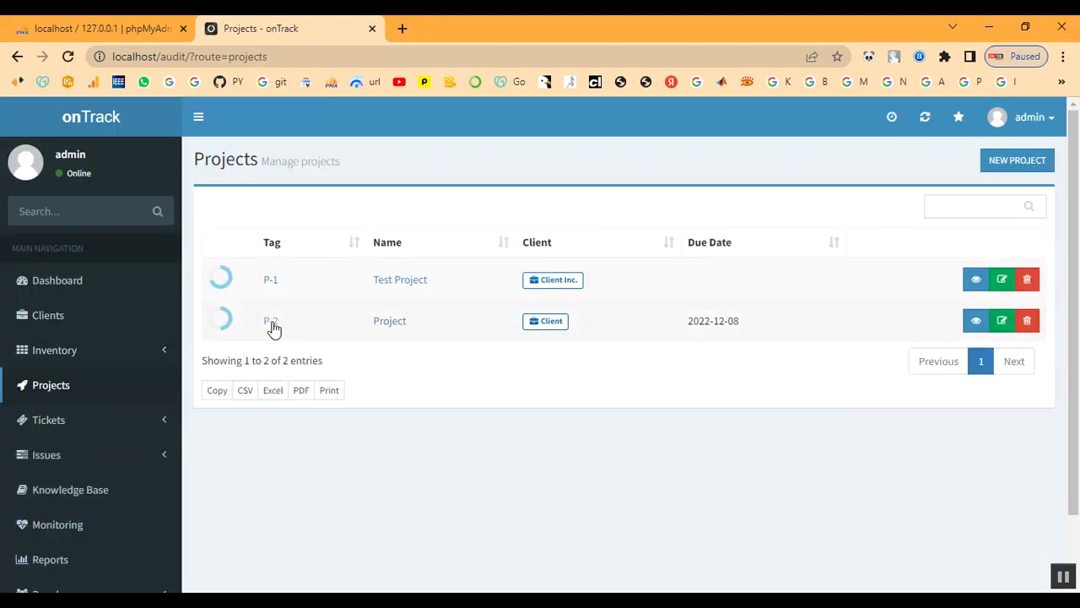
# Review project P-2's summary at 50% completion, then show the Active Issues list.
pyautogui.click(272, 325)
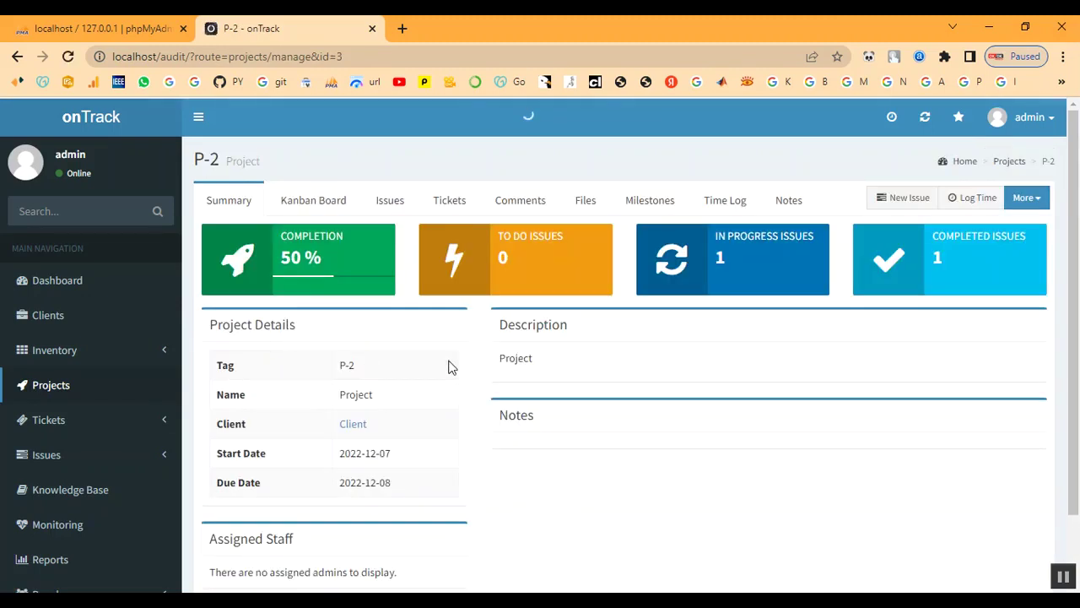
pyautogui.scroll(-1, 738, 437)
pyautogui.scroll(1, 738, 436)
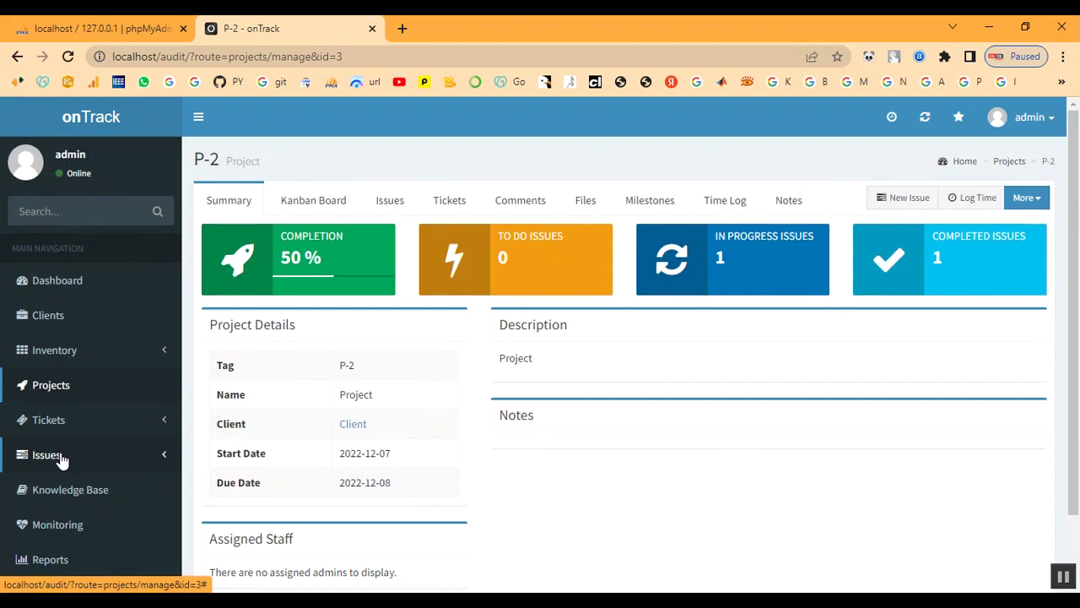
pyautogui.click(53, 429)
pyautogui.scroll(-1, 53, 428)
pyautogui.scroll(-2, 53, 429)
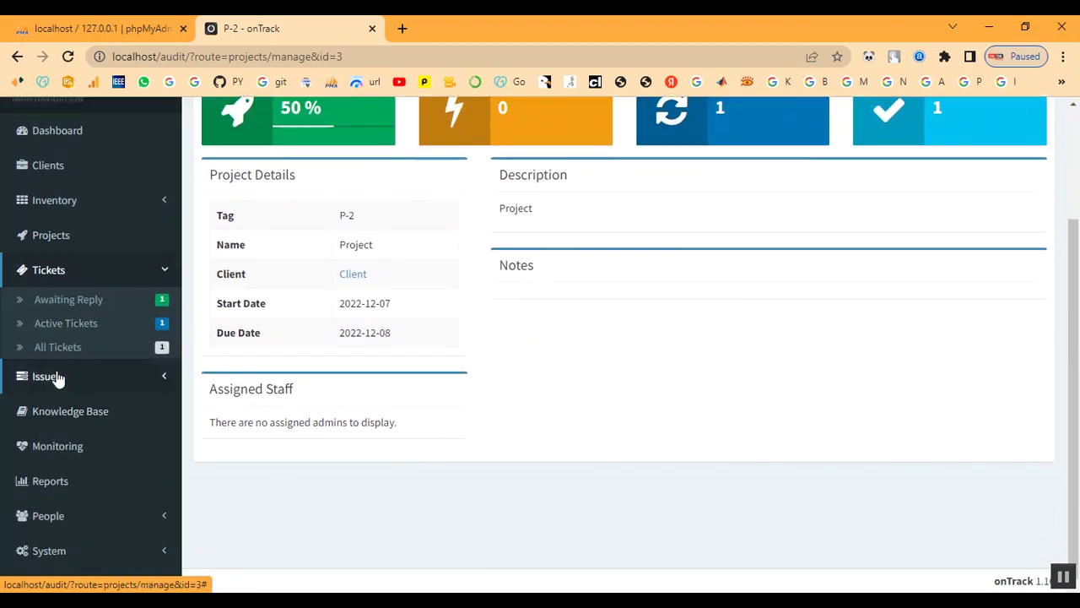
pyautogui.click(54, 377)
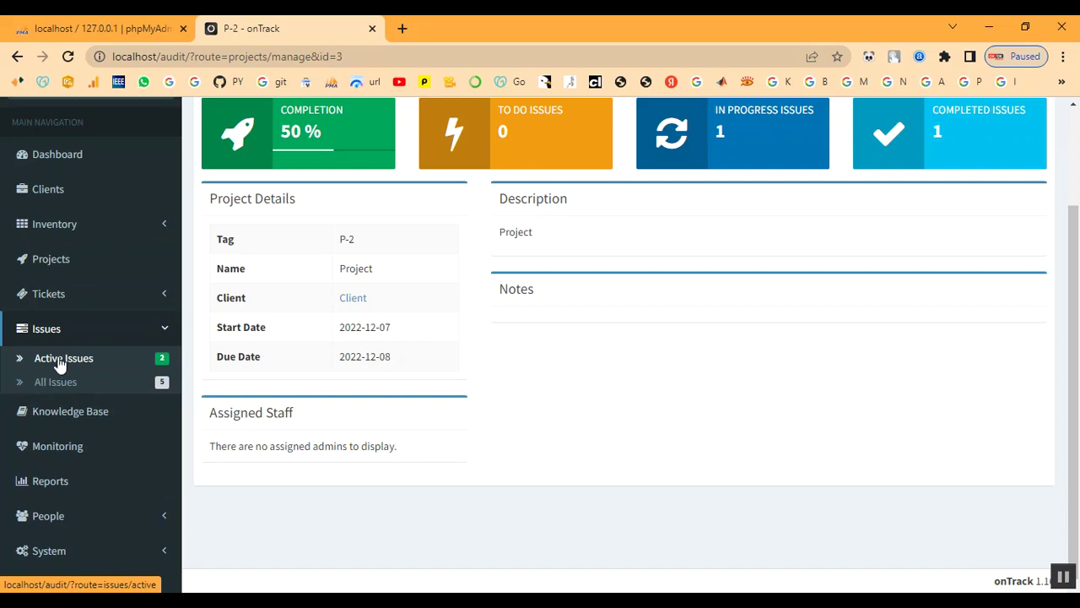
pyautogui.click(59, 362)
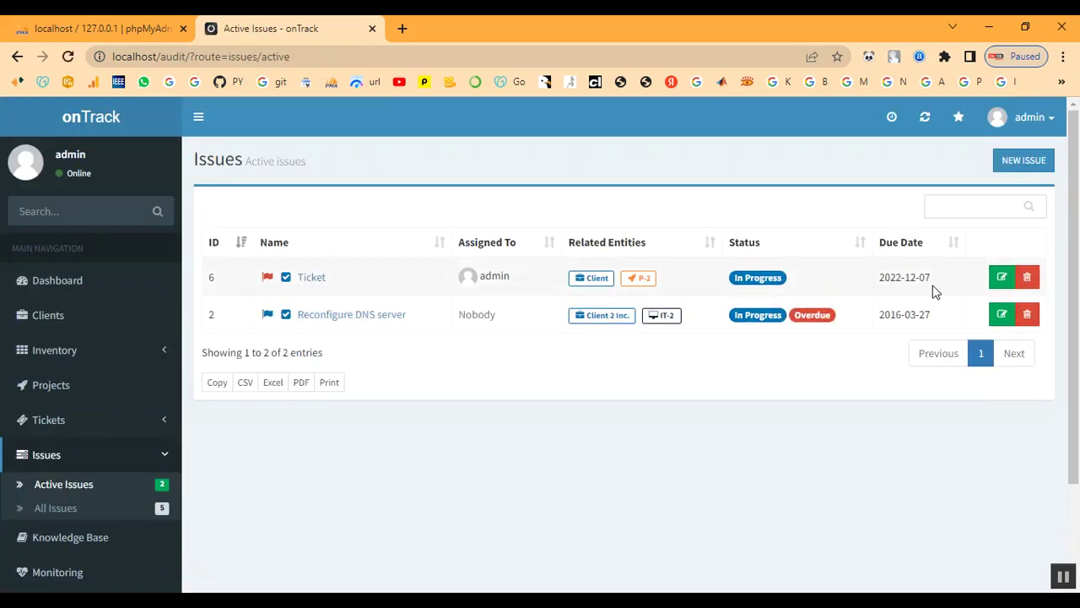
# Set the P-2 issue 'Ticket' to status Done and save it.
pyautogui.click(1002, 279)
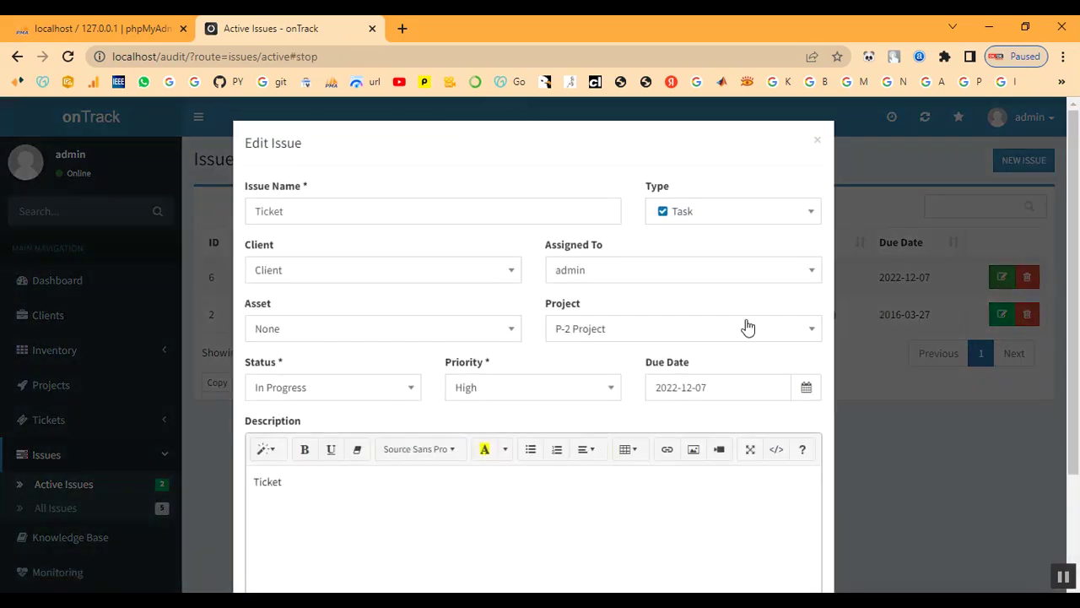
pyautogui.scroll(-1, 604, 335)
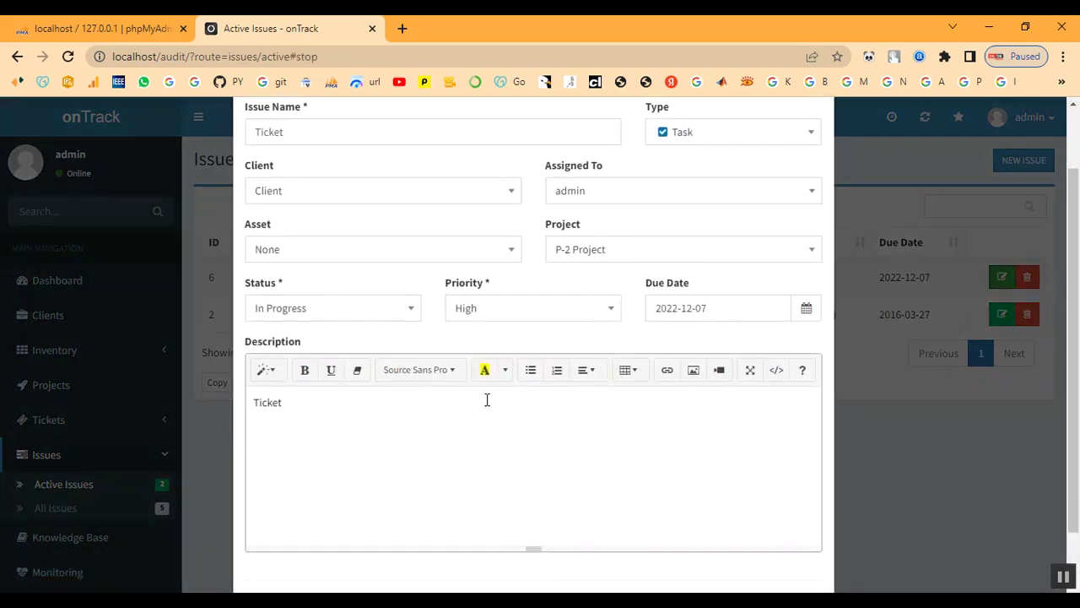
pyautogui.scroll(-1, 487, 400)
pyautogui.scroll(2, 482, 406)
pyautogui.click(368, 392)
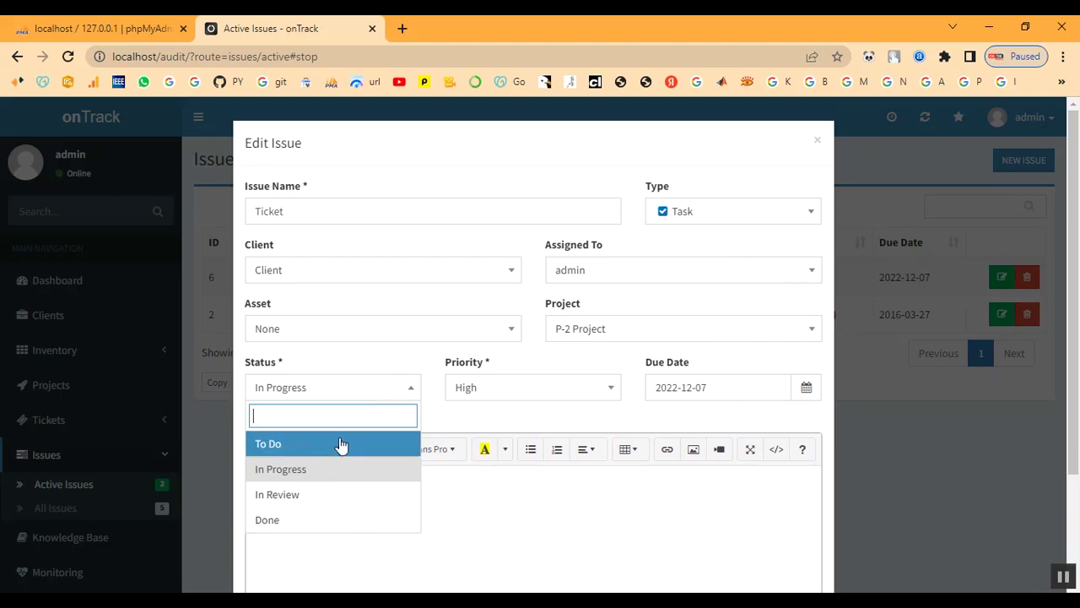
pyautogui.click(314, 519)
pyautogui.scroll(-2, 473, 486)
pyautogui.click(794, 547)
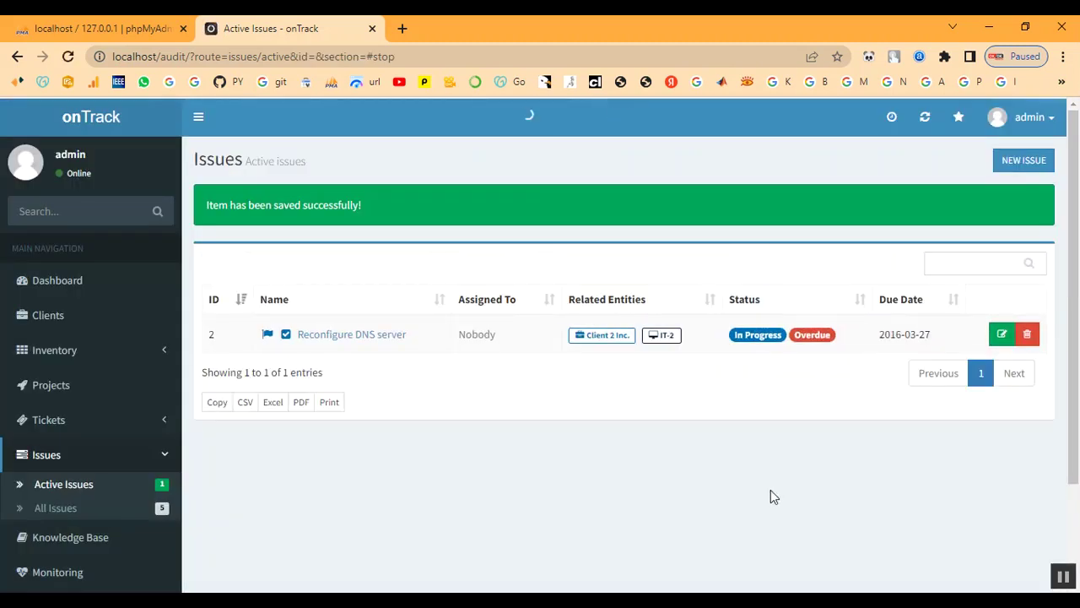
# Open project P-2 to confirm it now shows 100% completion.
pyautogui.click(31, 391)
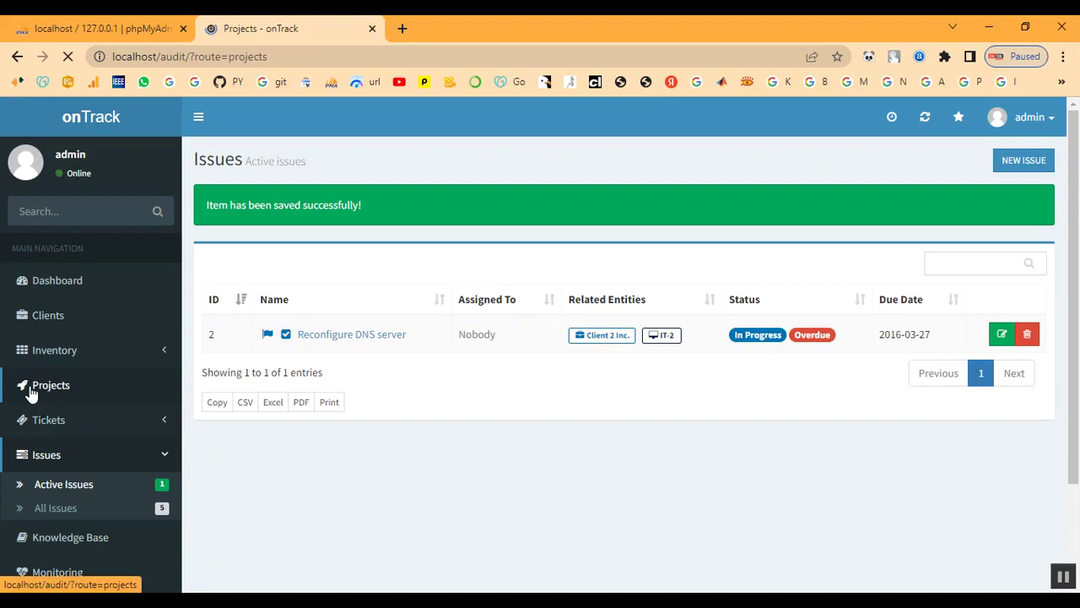
pyautogui.click(270, 323)
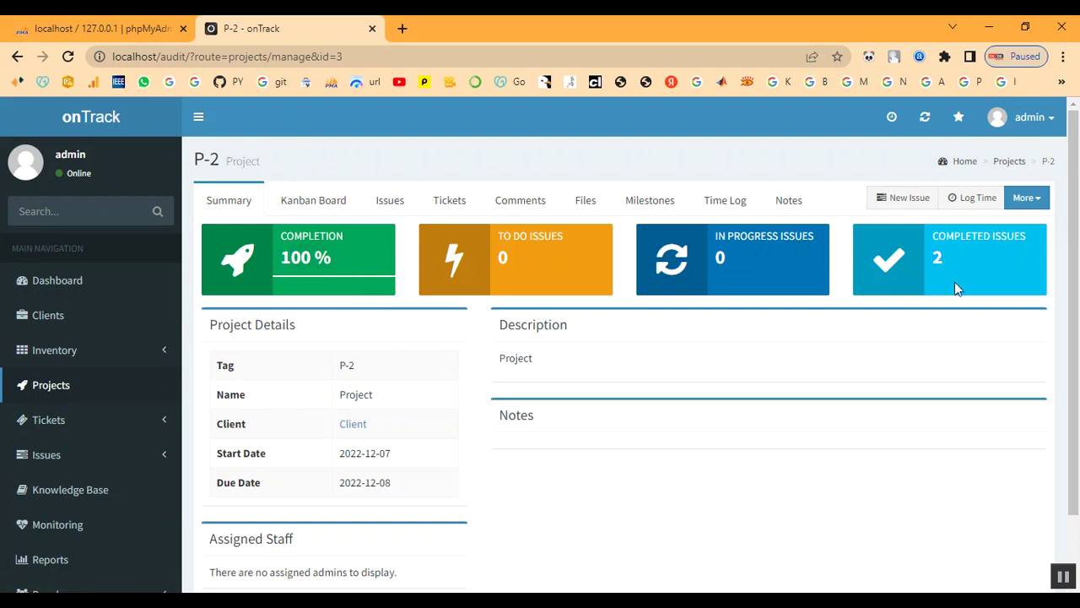
pyautogui.scroll(-1, 43, 491)
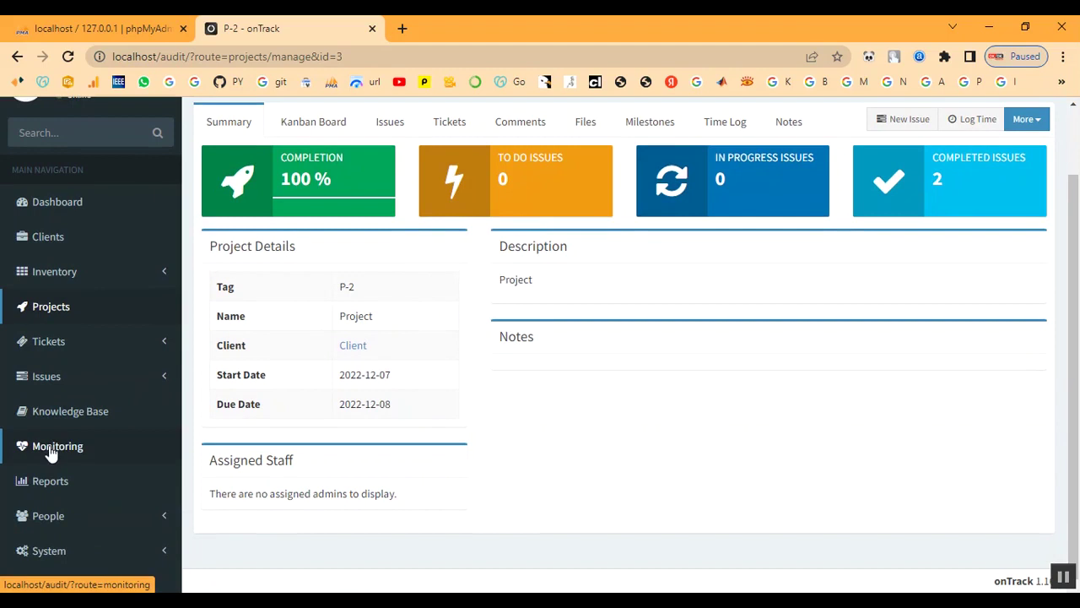
# Create a monitoring host for client Client, named Client with address client.
pyautogui.click(59, 451)
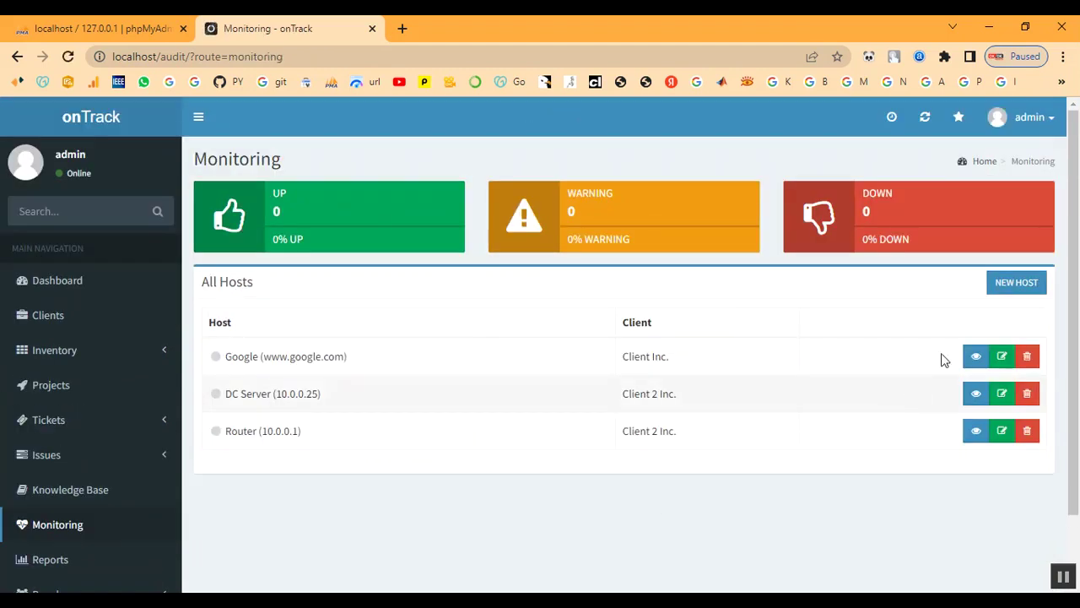
pyautogui.click(1018, 284)
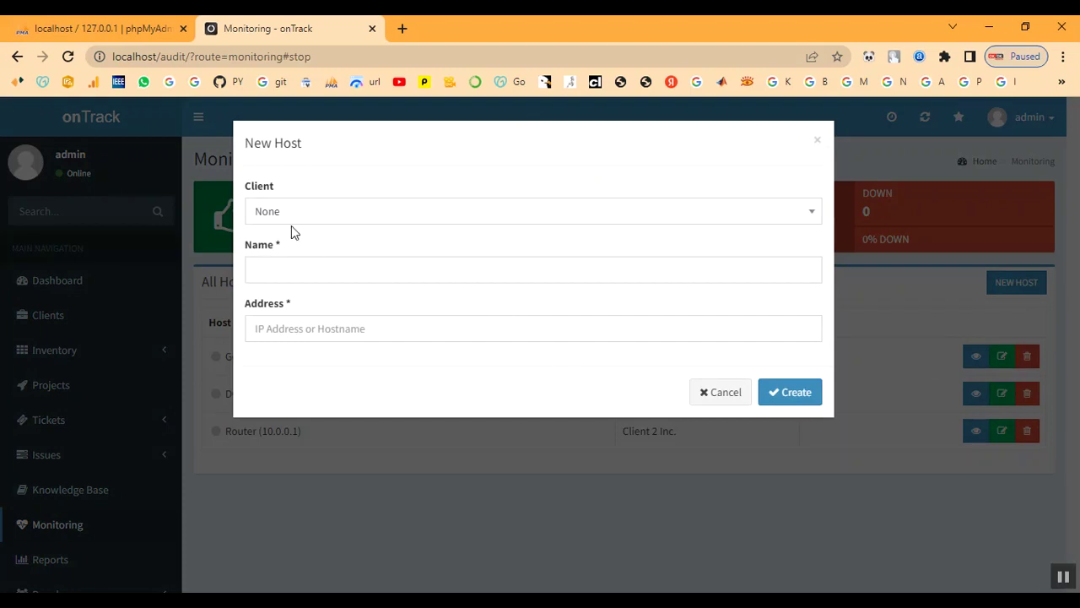
pyautogui.click(289, 211)
pyautogui.click(289, 345)
pyautogui.click(309, 263)
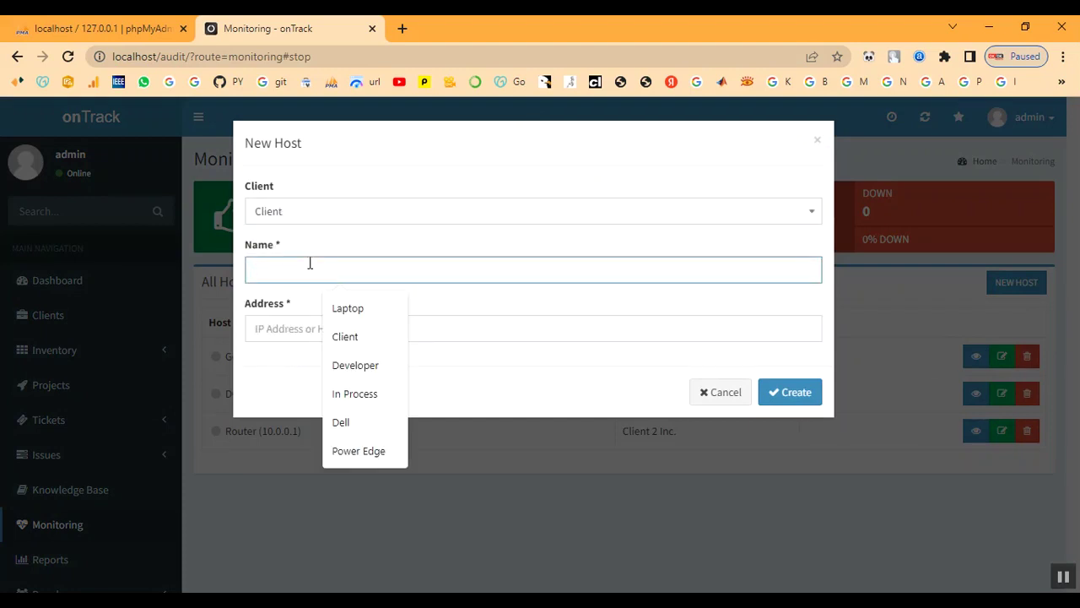
pyautogui.write('C')
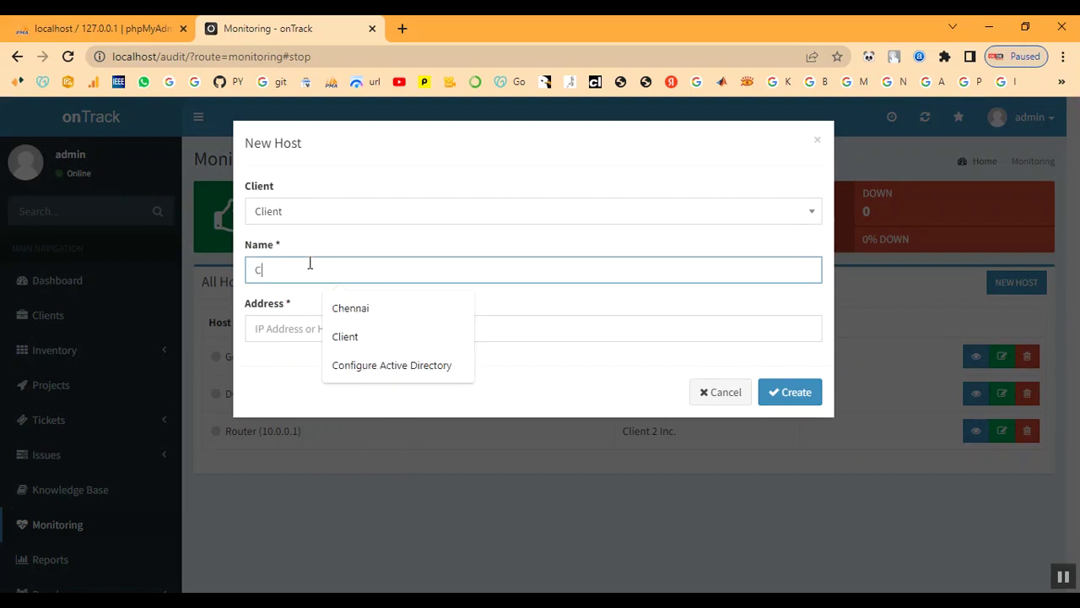
pyautogui.write('lient')
pyautogui.press('Tab')
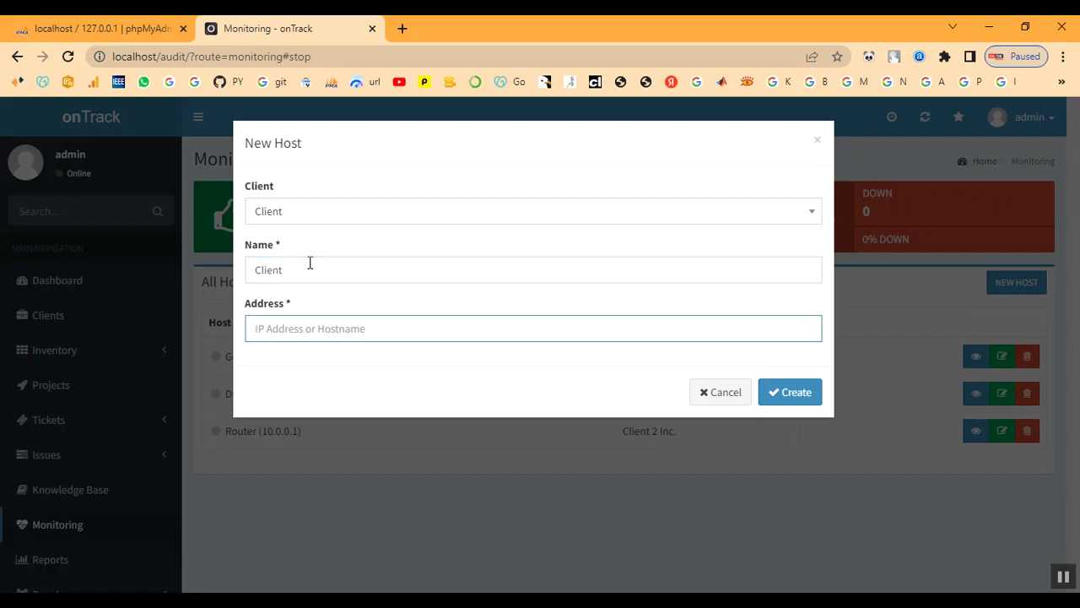
pyautogui.write('client')
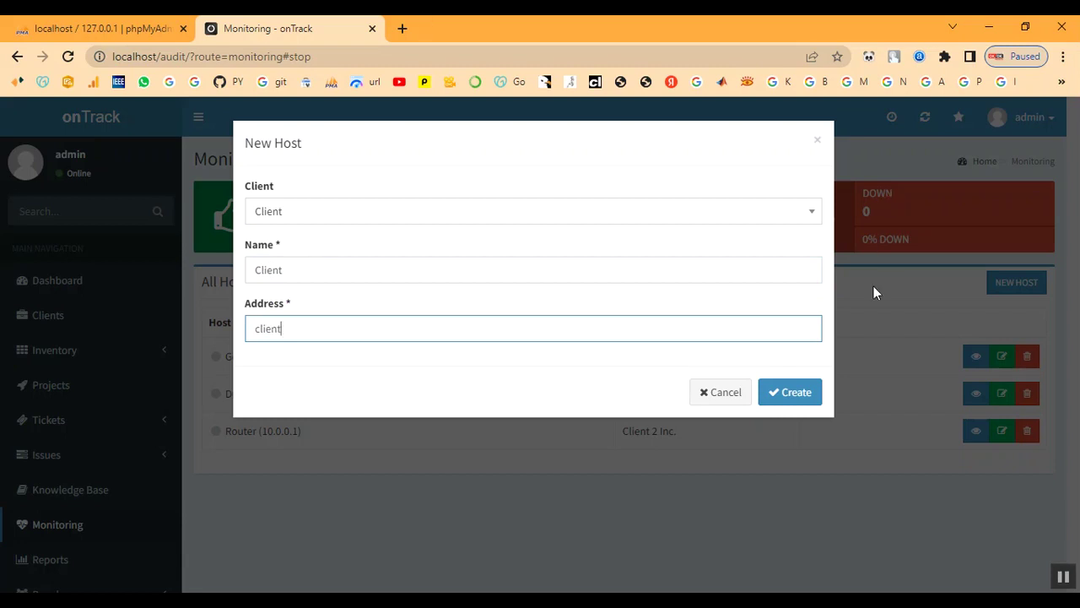
pyautogui.click(798, 390)
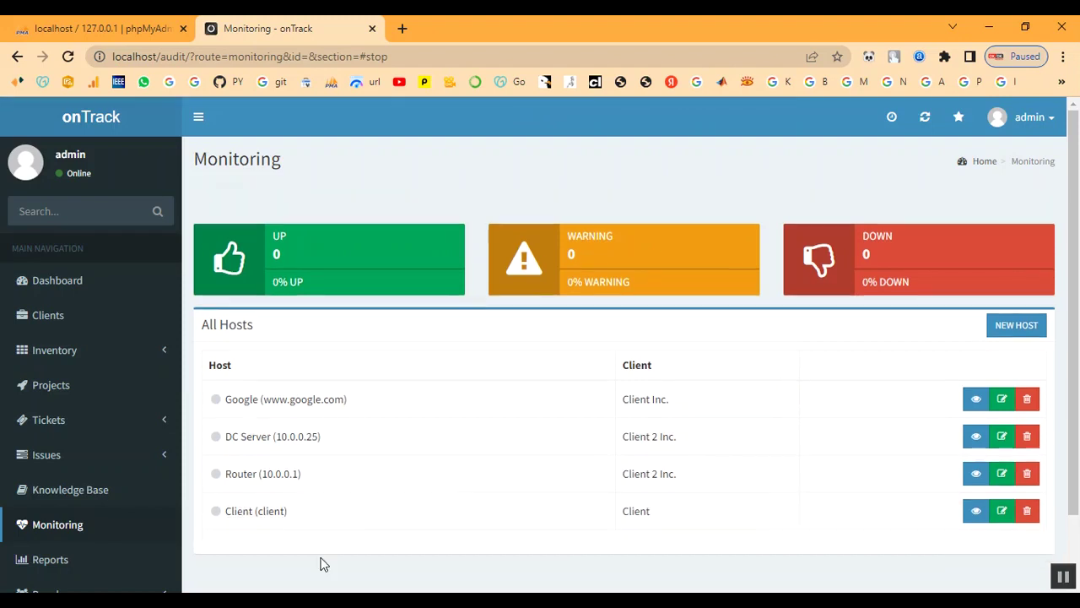
# Fill in the Timesheet report form for client Client, from 2022-12-07 to 2022-12-14.
pyautogui.scroll(-1, 66, 511)
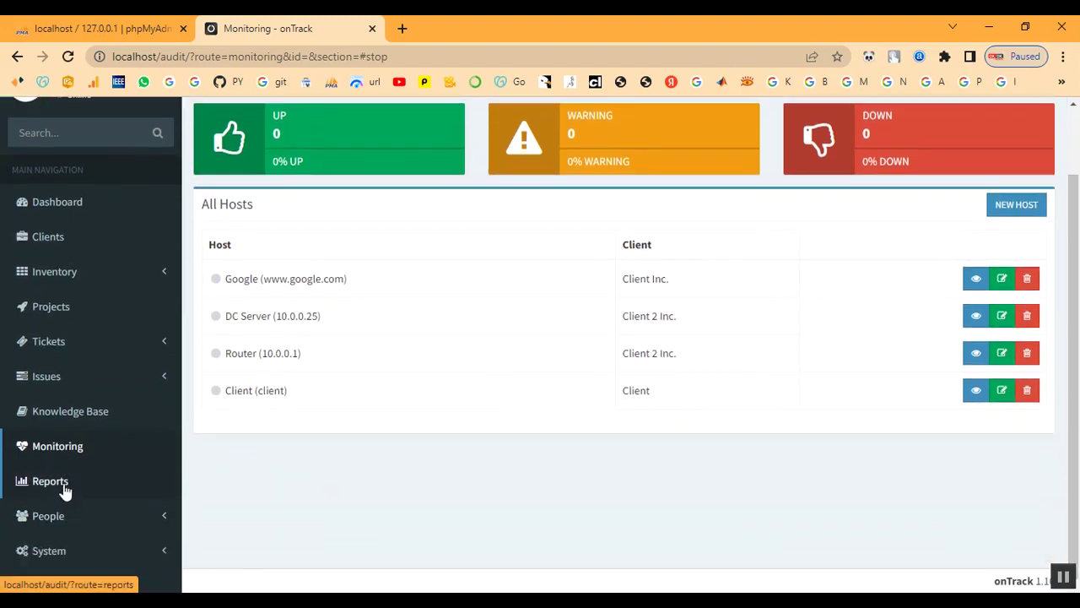
pyautogui.click(57, 487)
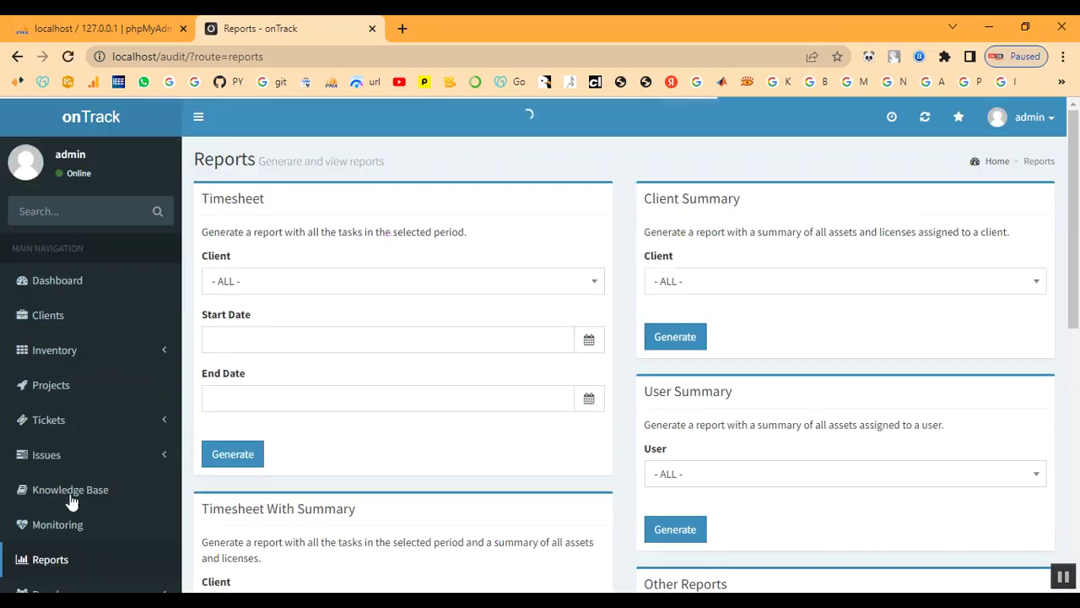
pyautogui.click(372, 289)
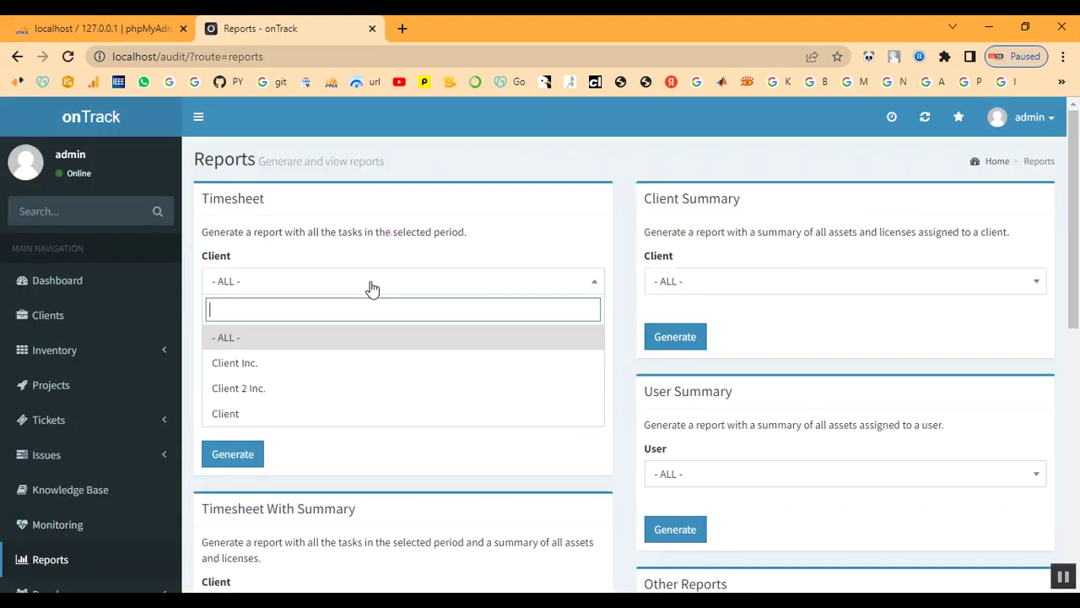
pyautogui.click(343, 413)
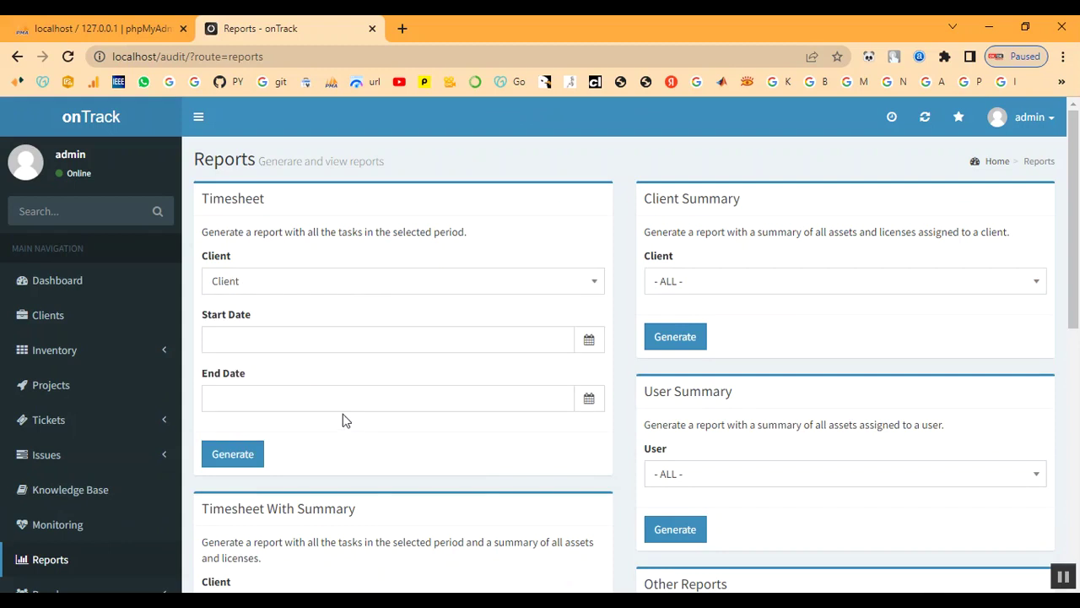
pyautogui.click(356, 340)
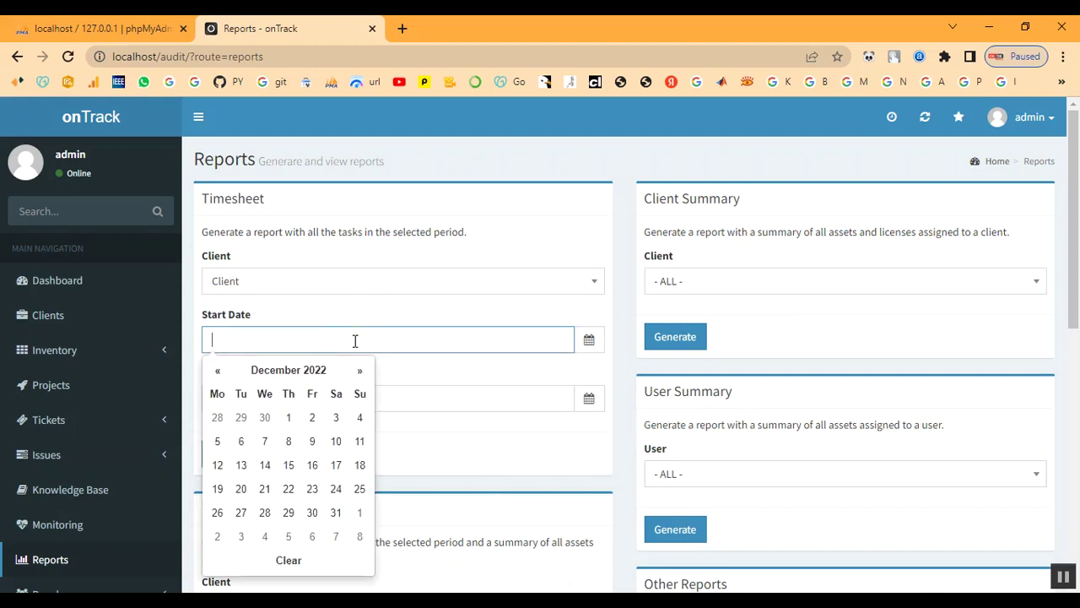
pyautogui.click(275, 440)
pyautogui.click(351, 398)
pyautogui.click(264, 270)
# Generate the timesheet report and highlight its TIME LOG heading.
pyautogui.click(233, 455)
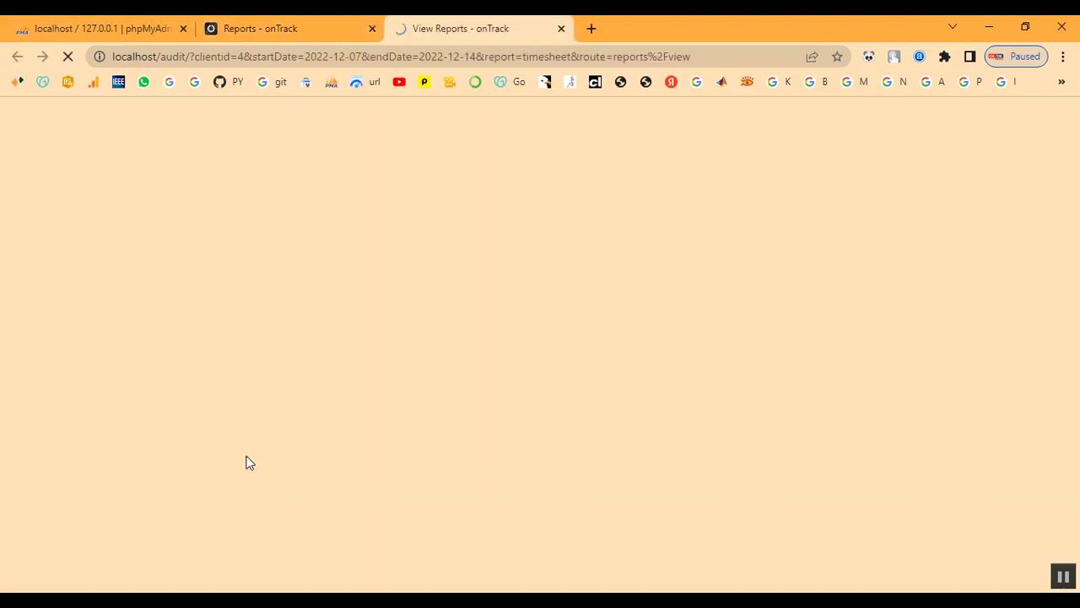
pyautogui.scroll(-3, 362, 361)
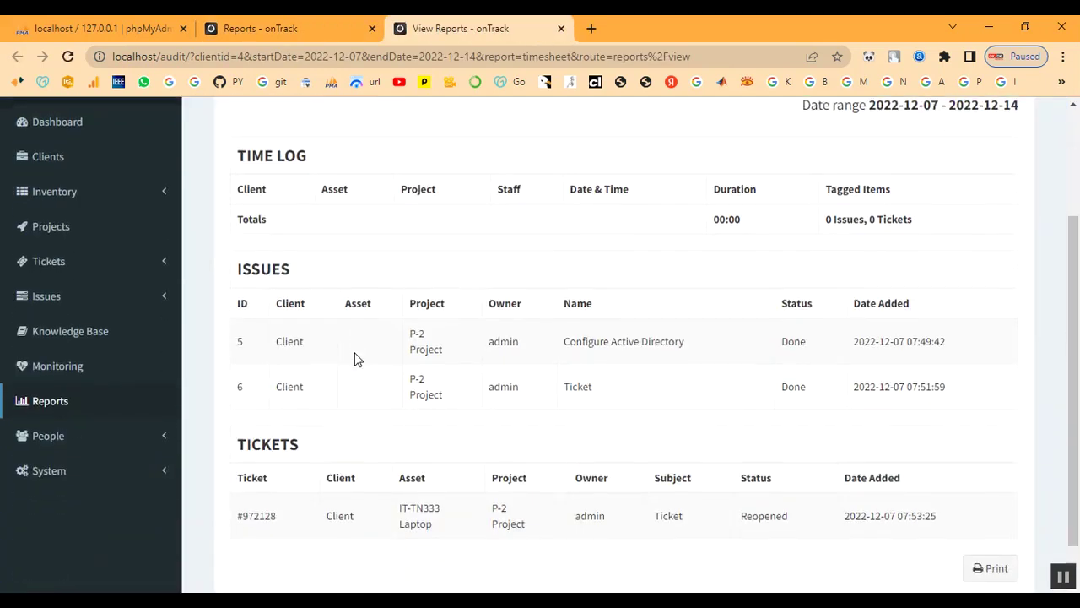
pyautogui.scroll(2, 346, 338)
pyautogui.moveTo(243, 260); pyautogui.dragTo(401, 263)
pyautogui.click(412, 266)
# Highlight the timesheet's ISSUES heading and the totals.
pyautogui.scroll(-2, 663, 353)
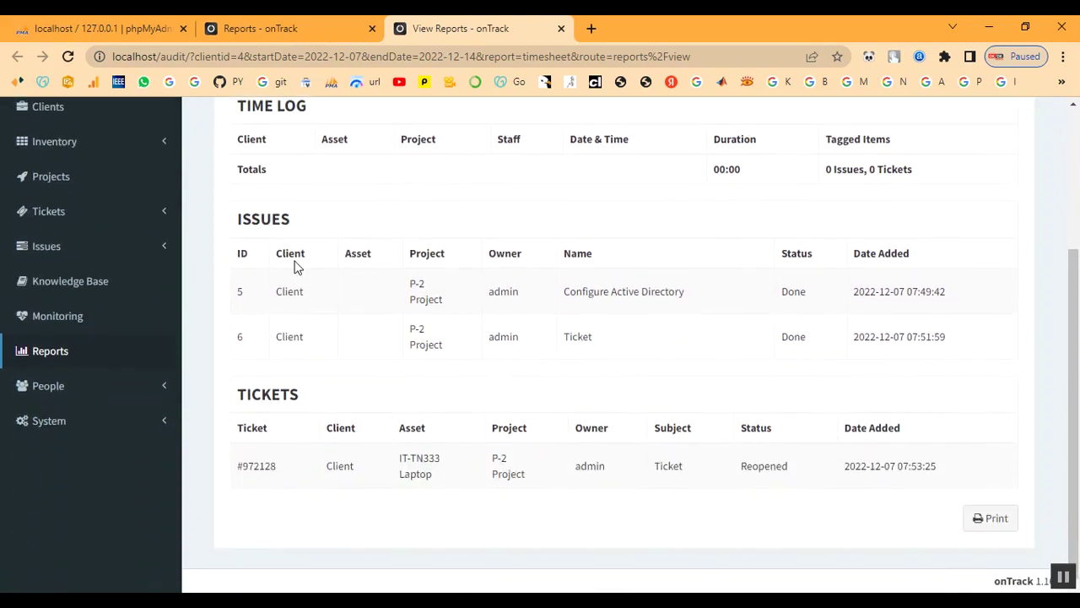
pyautogui.moveTo(239, 228); pyautogui.dragTo(332, 228)
pyautogui.click(342, 228)
pyautogui.scroll(2, 676, 279)
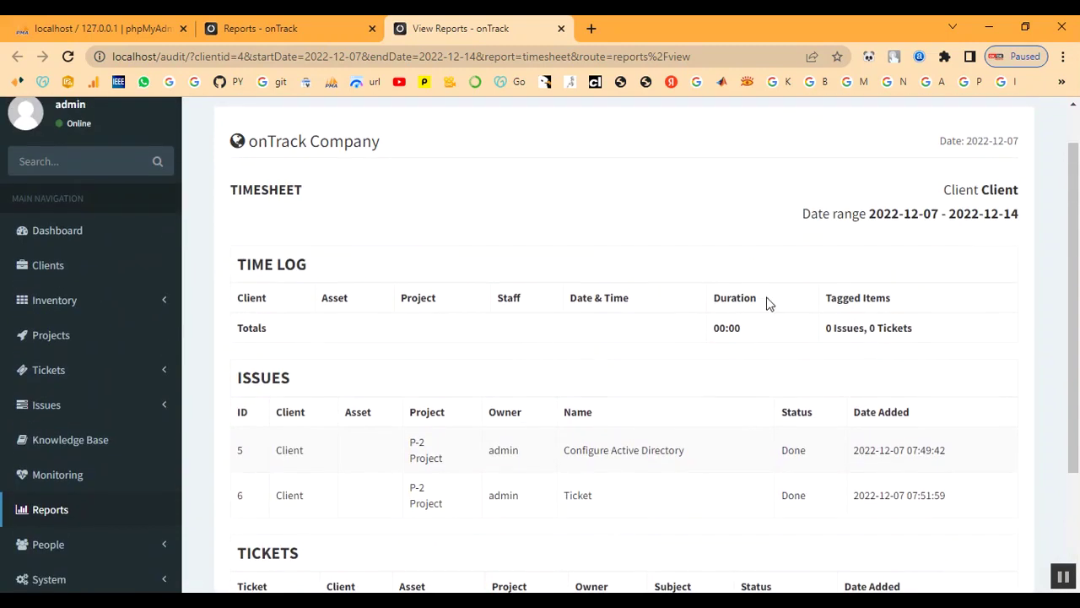
pyautogui.moveTo(827, 331); pyautogui.dragTo(928, 331)
pyautogui.click(817, 373)
# Highlight the two completed issue rows and the Done status of issues 5 and 6.
pyautogui.scroll(-1, 756, 388)
pyautogui.moveTo(260, 361); pyautogui.dragTo(962, 424)
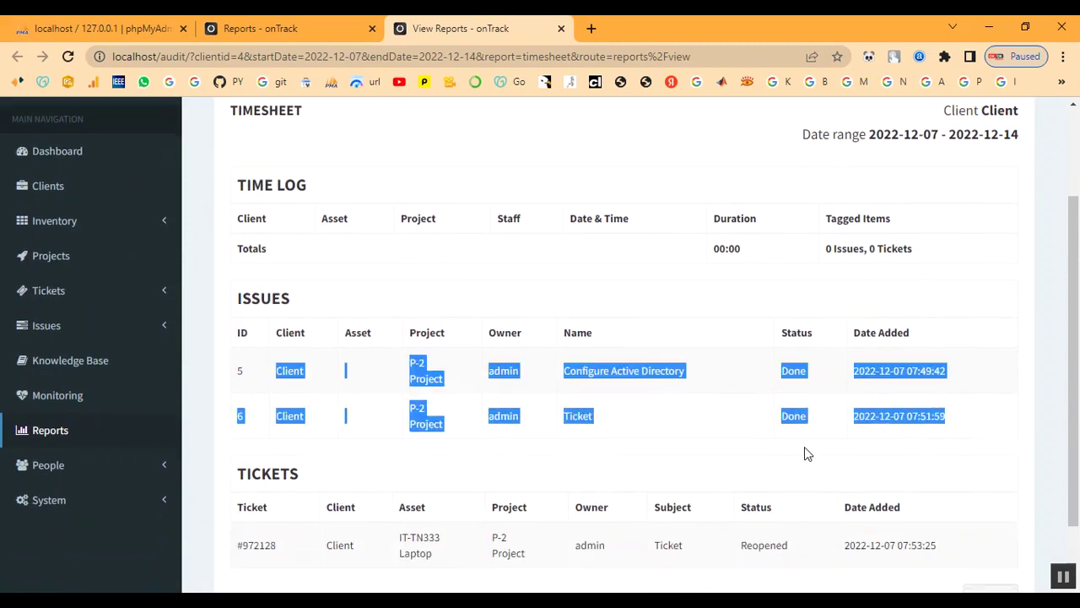
pyautogui.click(692, 449)
pyautogui.moveTo(785, 374); pyautogui.dragTo(829, 376)
pyautogui.click(820, 403)
pyautogui.moveTo(789, 418); pyautogui.dragTo(834, 425)
pyautogui.click(834, 424)
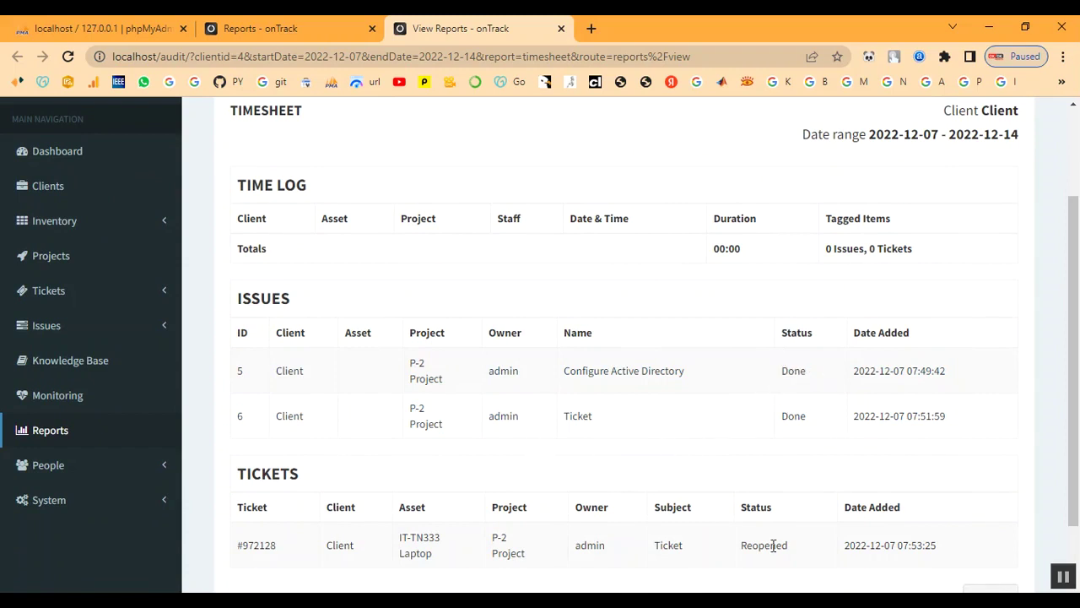
# Point out ticket #972128's Reopened status and the report's client and date range, then return to Reports.
pyautogui.scroll(-1, 774, 545)
pyautogui.moveTo(741, 466); pyautogui.dragTo(804, 464)
pyautogui.click(730, 522)
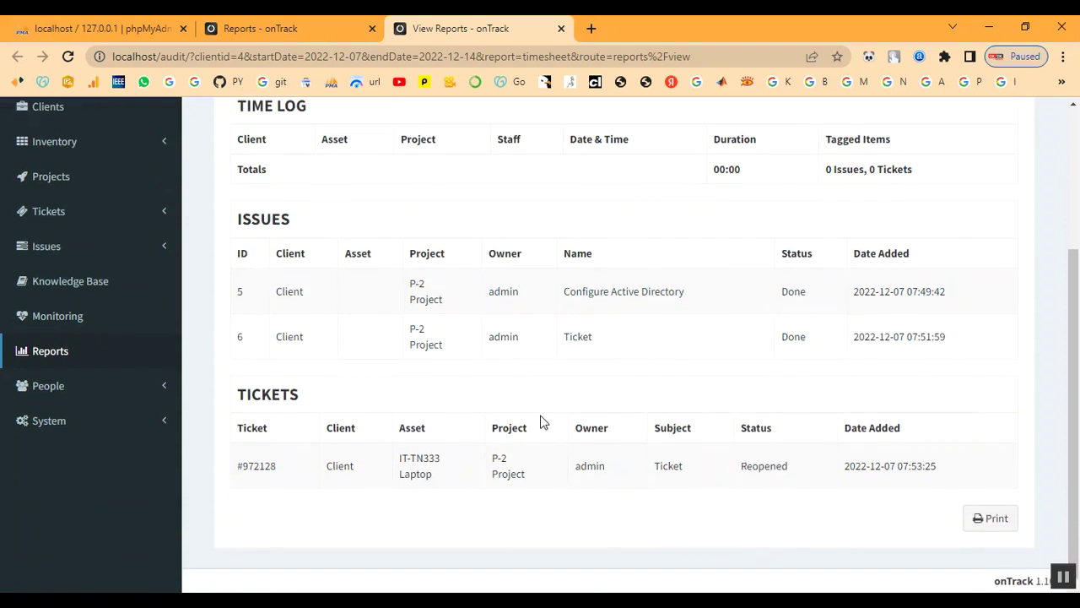
pyautogui.scroll(3, 907, 441)
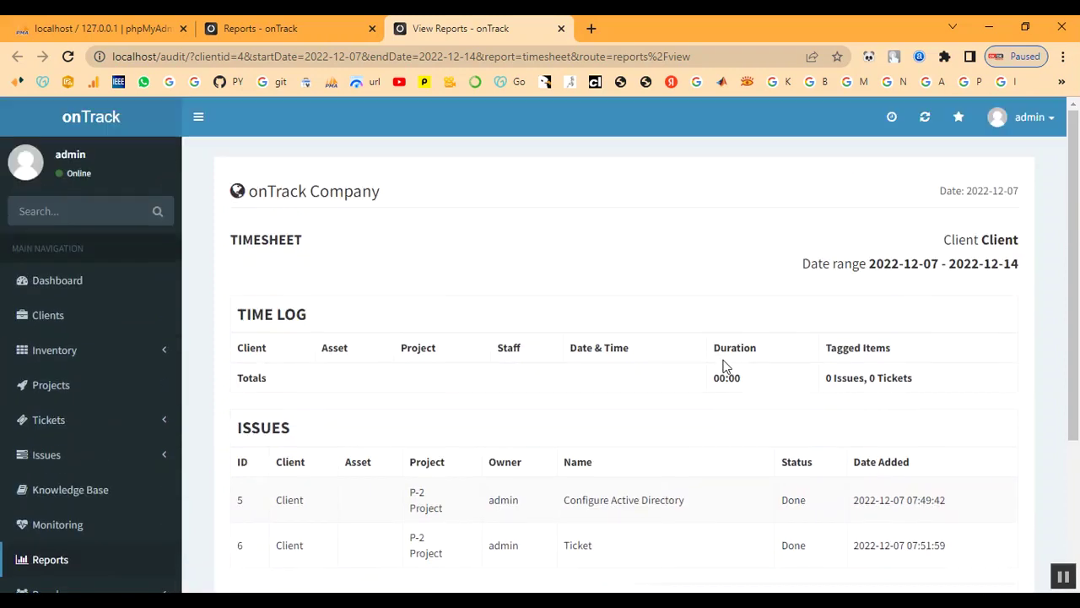
pyautogui.moveTo(937, 241); pyautogui.dragTo(981, 267)
pyautogui.click(951, 300)
pyautogui.moveTo(808, 267); pyautogui.dragTo(757, 272)
pyautogui.scroll(-1, 191, 541)
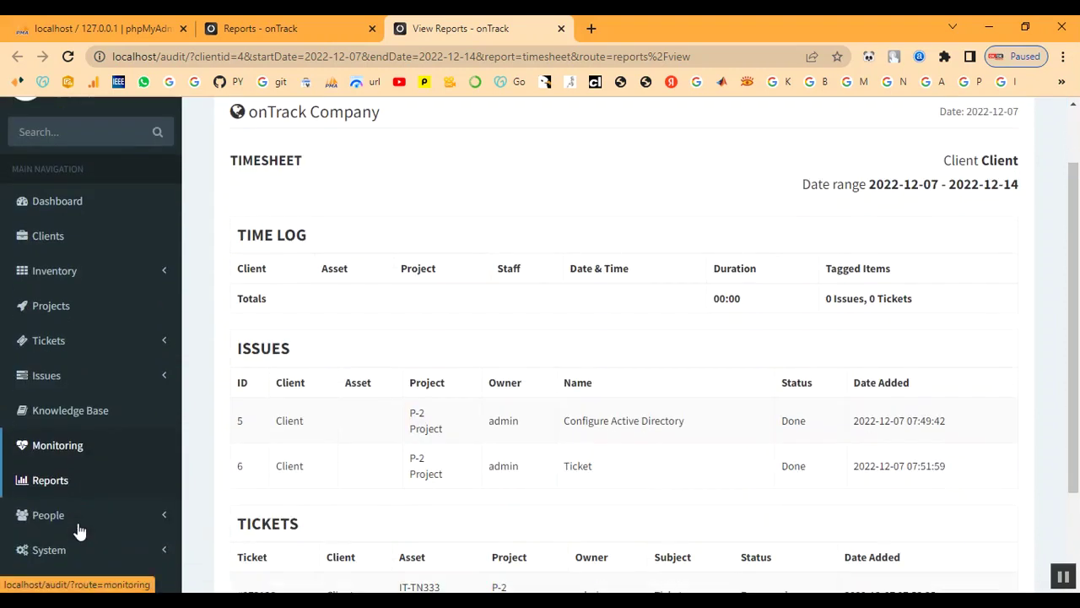
pyautogui.click(49, 488)
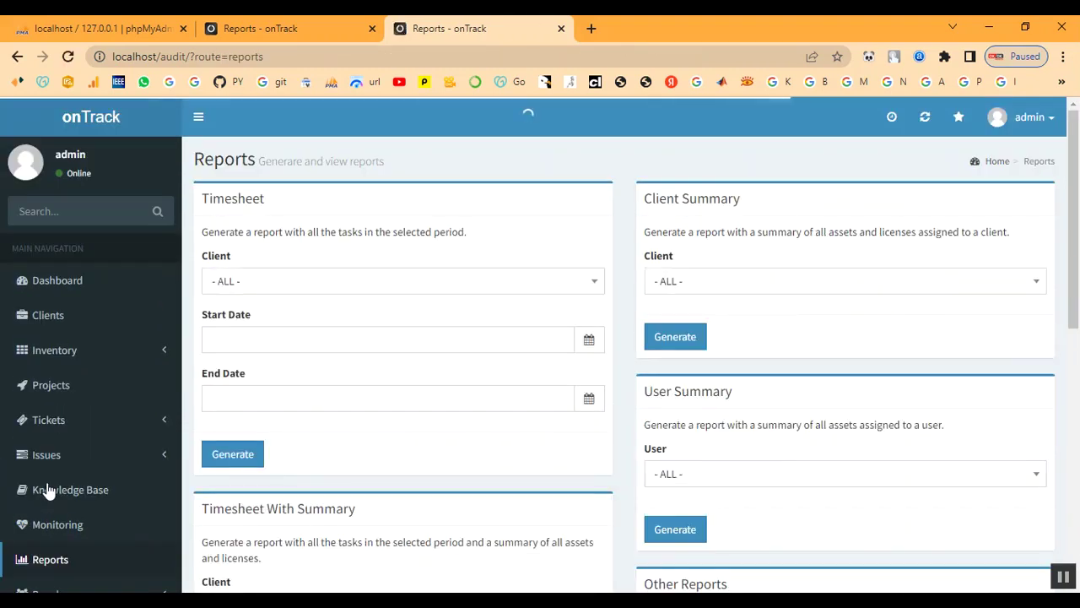
pyautogui.click(716, 287)
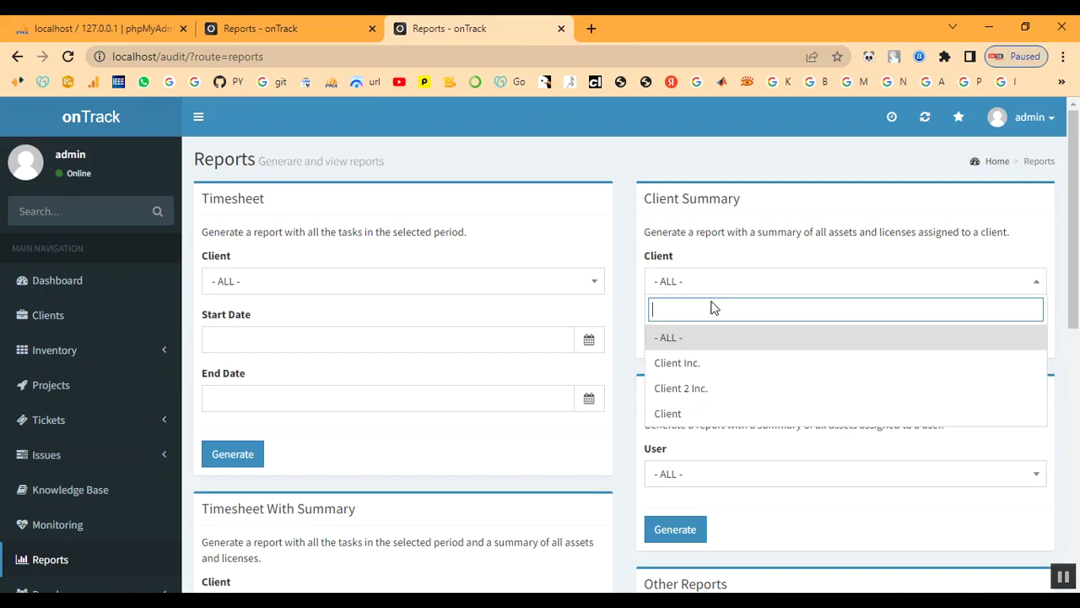
# Generate the Client Summary for Client, listing laptop IT-TN333 and license ITL-335.
pyautogui.click(707, 415)
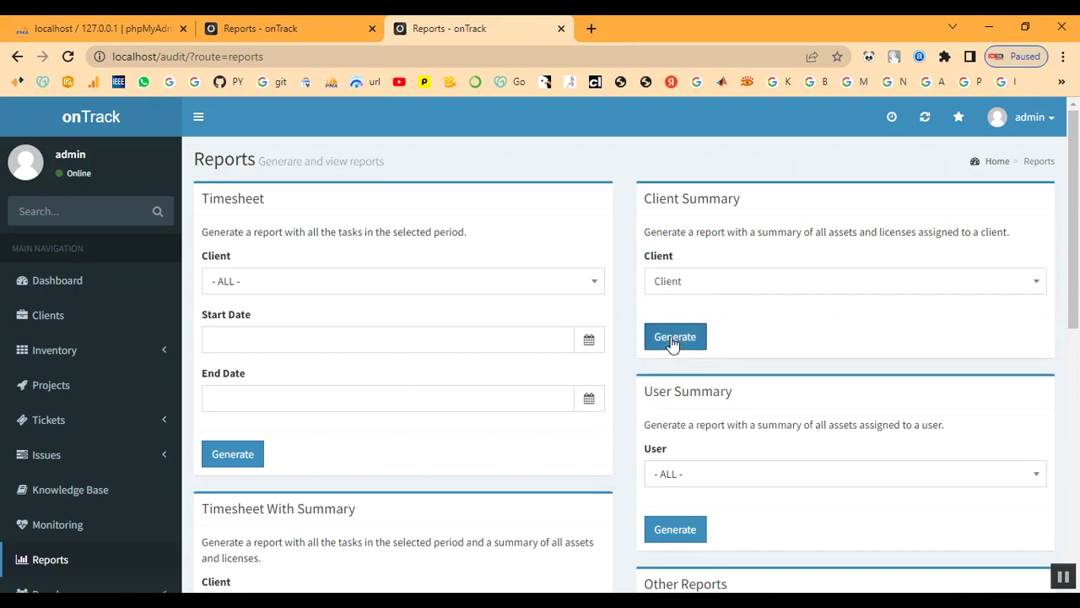
pyautogui.click(672, 338)
pyautogui.scroll(-1, 342, 372)
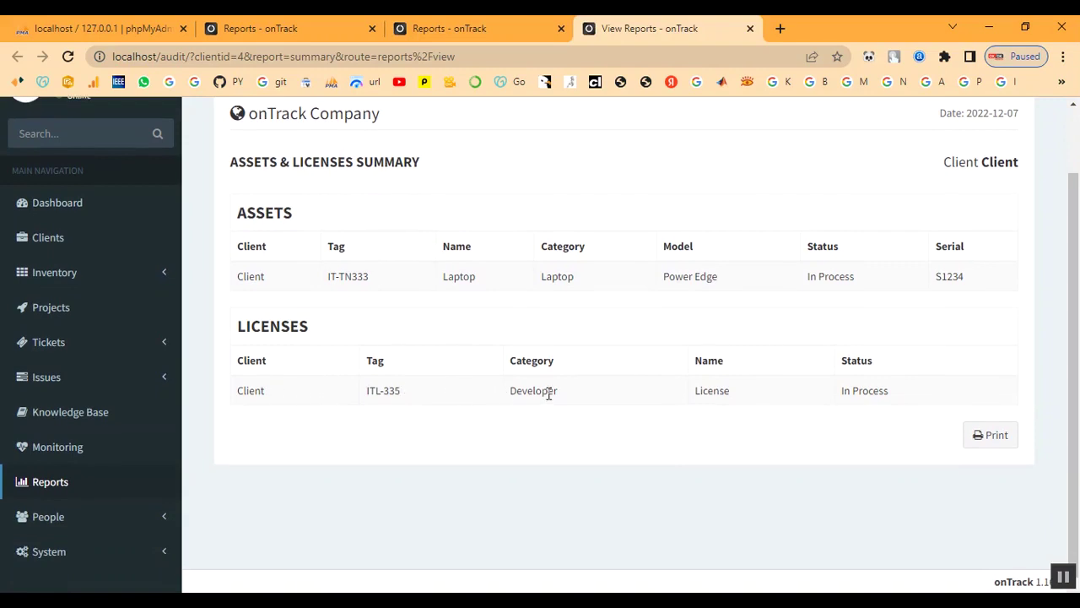
pyautogui.scroll(1, 549, 394)
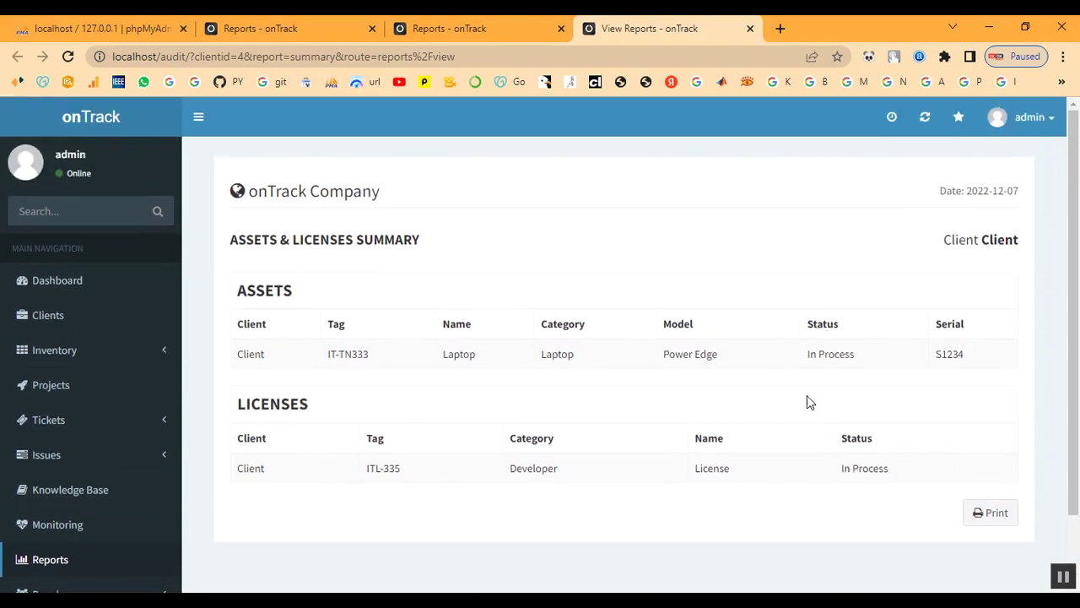
# Fill in Timesheet With Summary for client Client, with start and end date 2022-12-07.
pyautogui.click(82, 563)
pyautogui.scroll(-2, 776, 362)
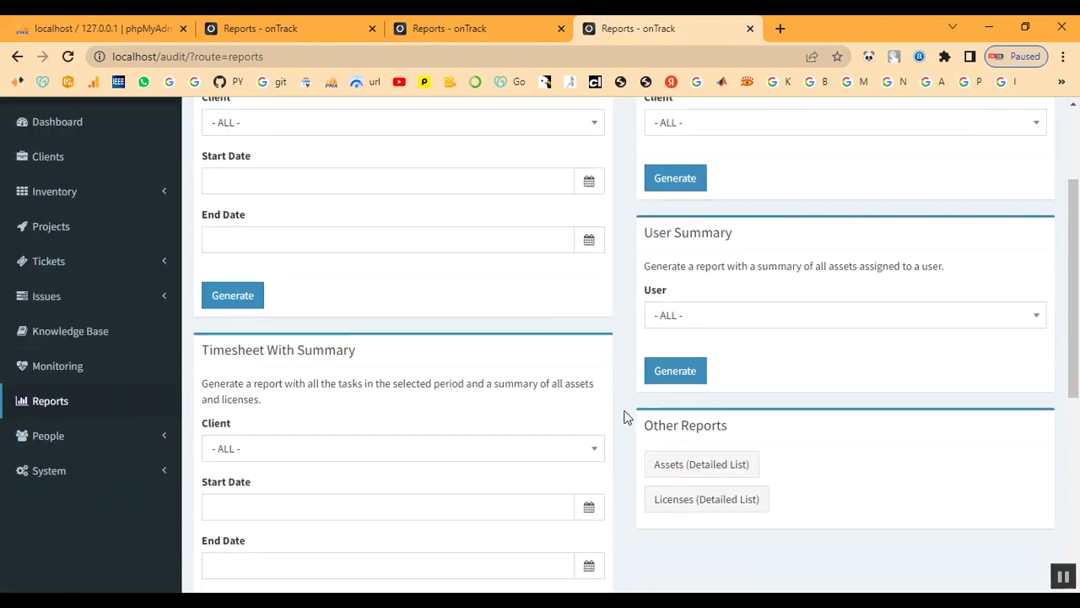
pyautogui.click(316, 452)
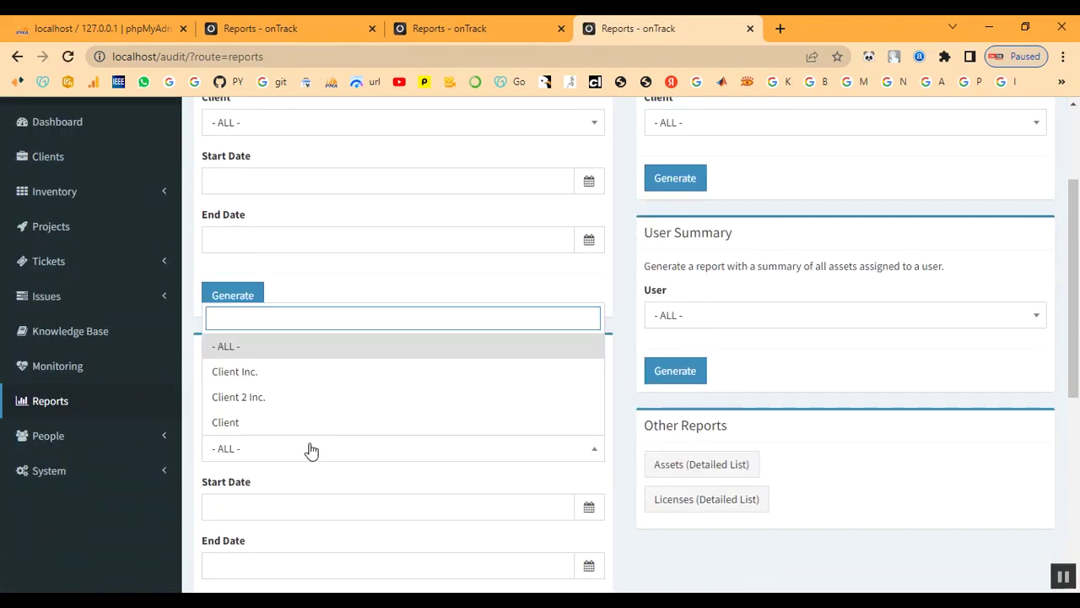
pyautogui.click(301, 425)
pyautogui.scroll(-2, 301, 424)
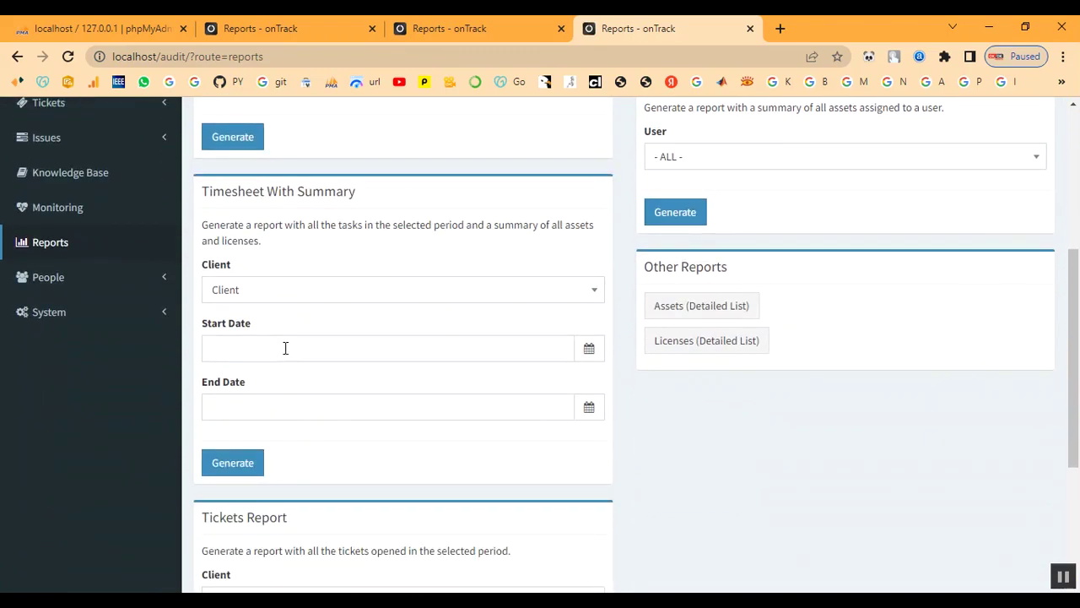
pyautogui.click(285, 348)
pyautogui.click(292, 387)
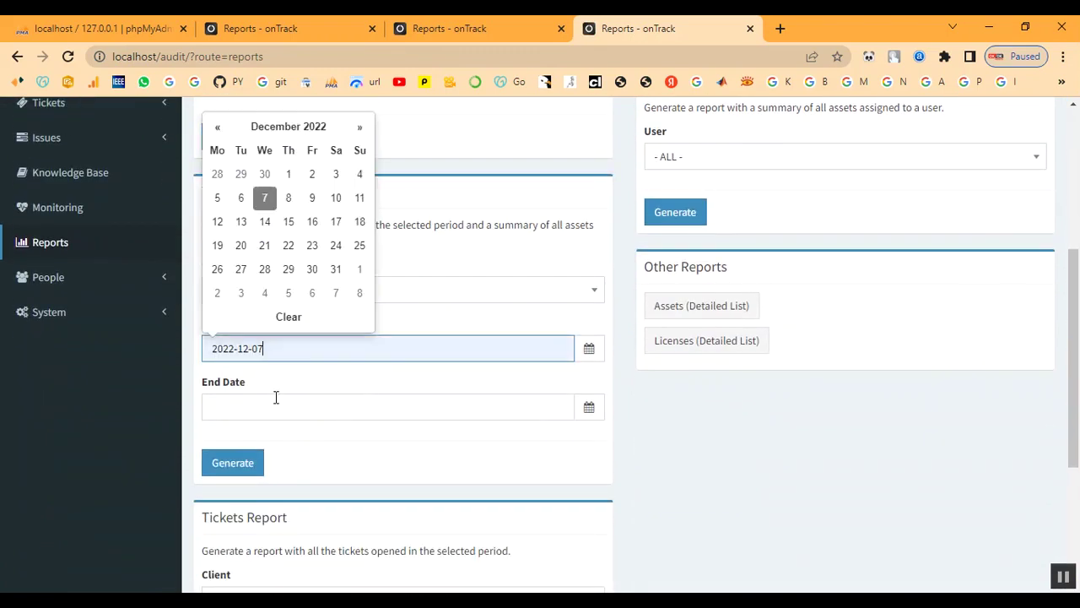
pyautogui.click(285, 404)
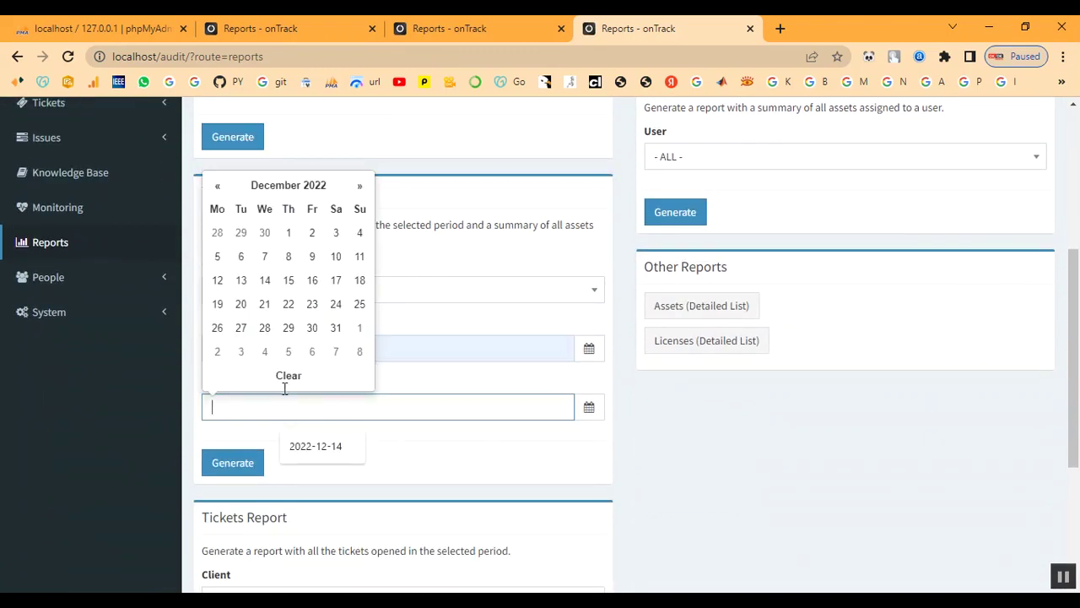
pyautogui.click(265, 257)
# Generate the Timesheet With Summary, review its 00:00 total, and close the report tab.
pyautogui.click(242, 465)
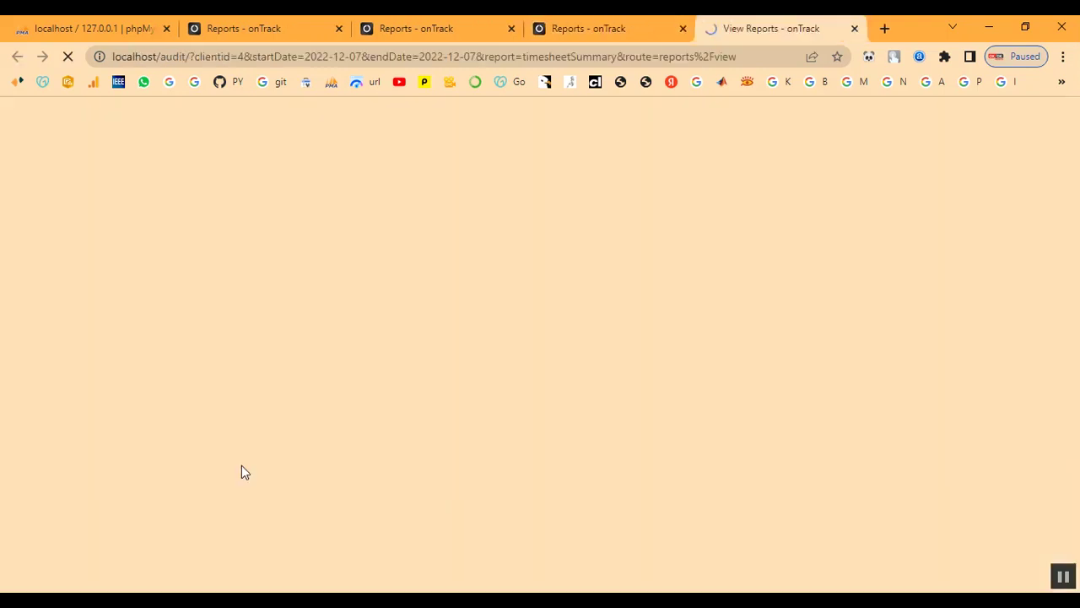
pyautogui.scroll(-4, 611, 405)
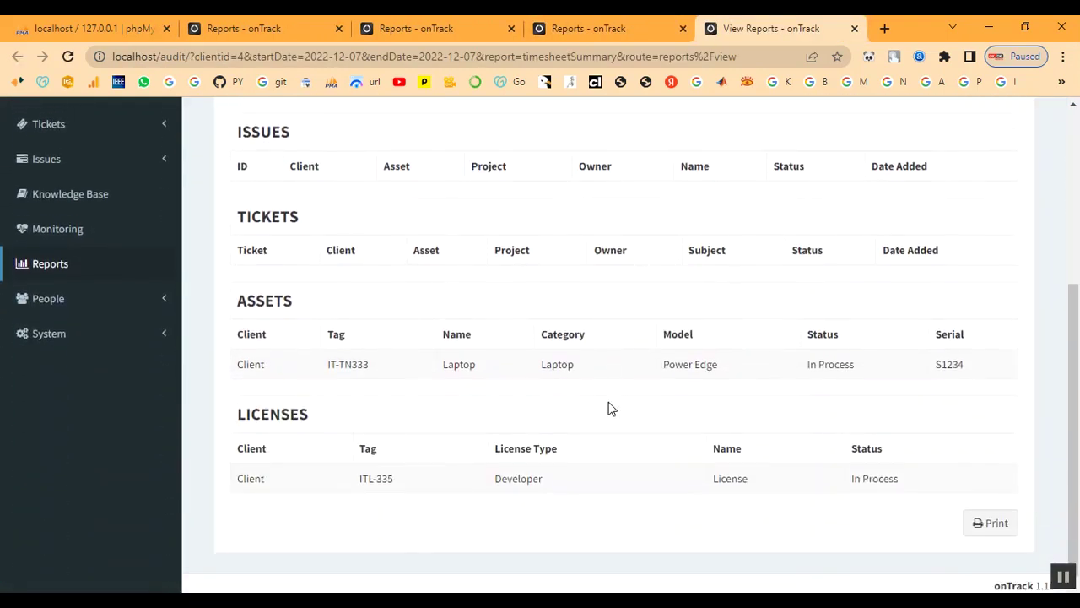
pyautogui.scroll(4, 768, 434)
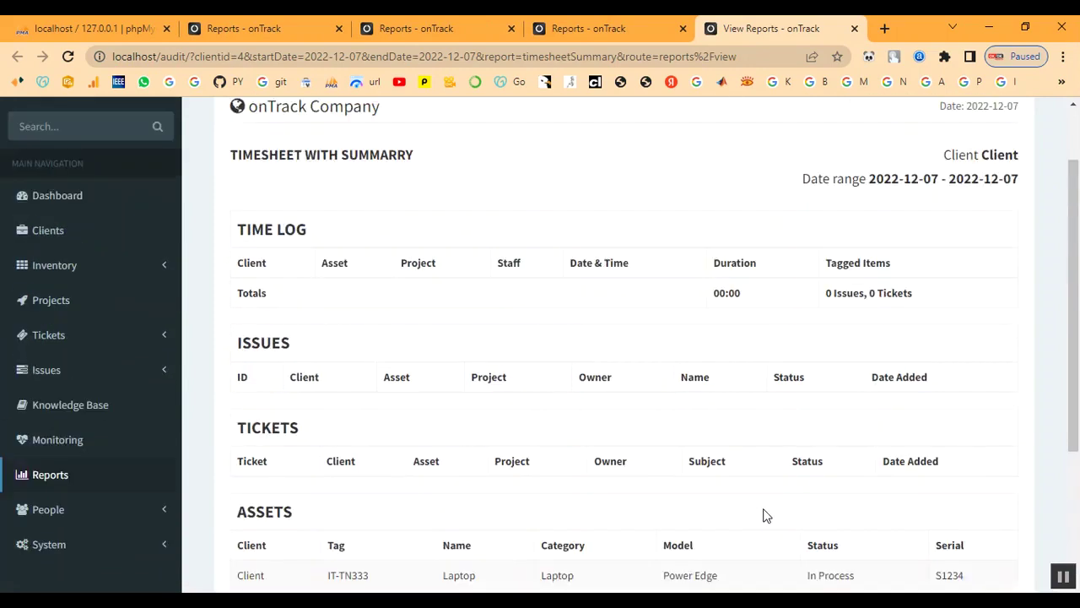
pyautogui.scroll(-1, 619, 503)
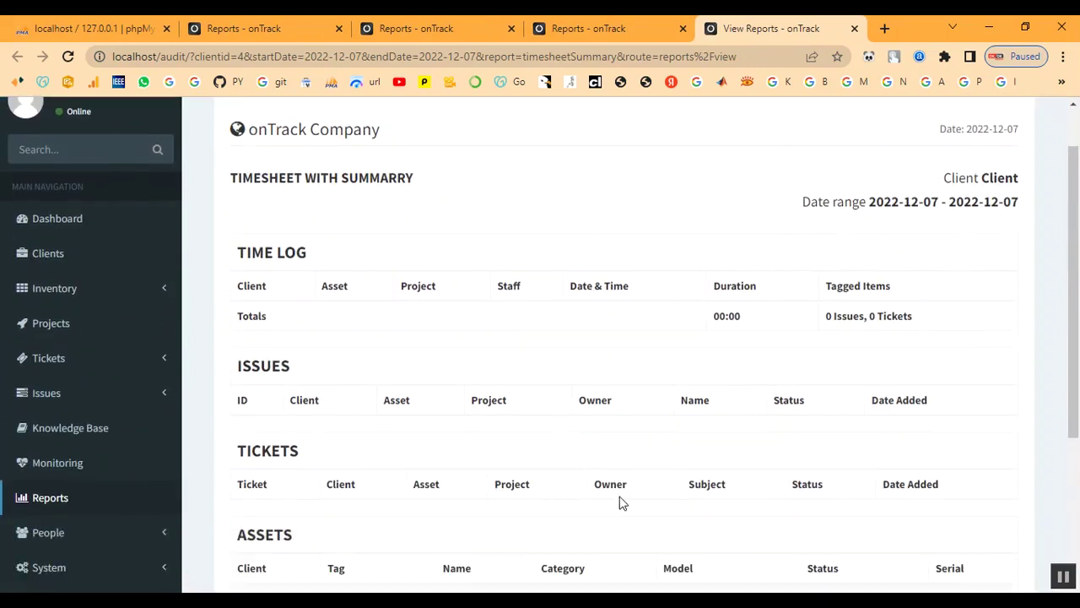
pyautogui.scroll(1, 619, 503)
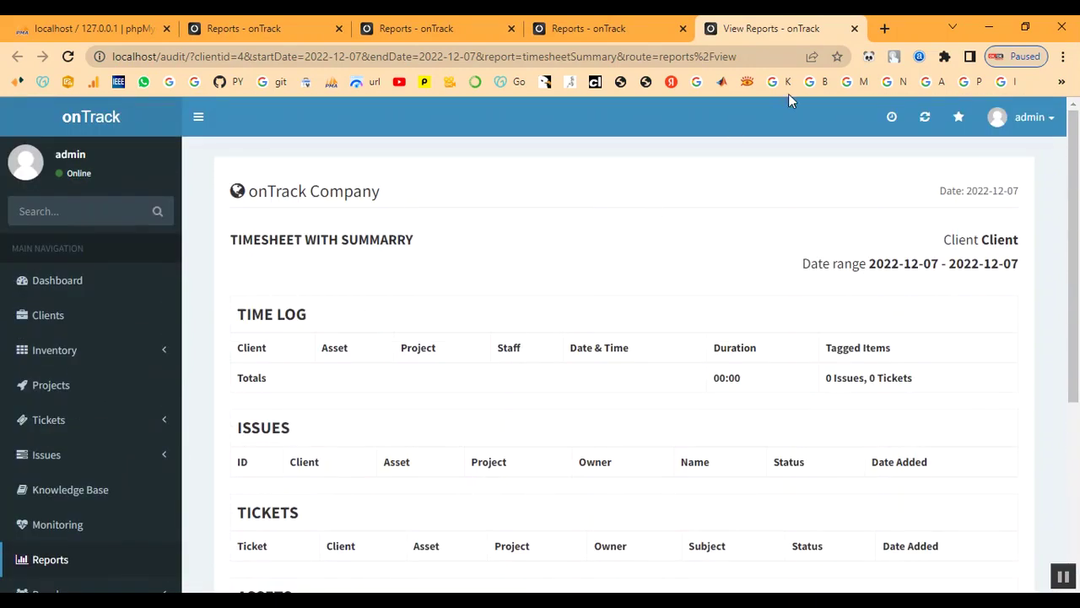
pyautogui.click(854, 29)
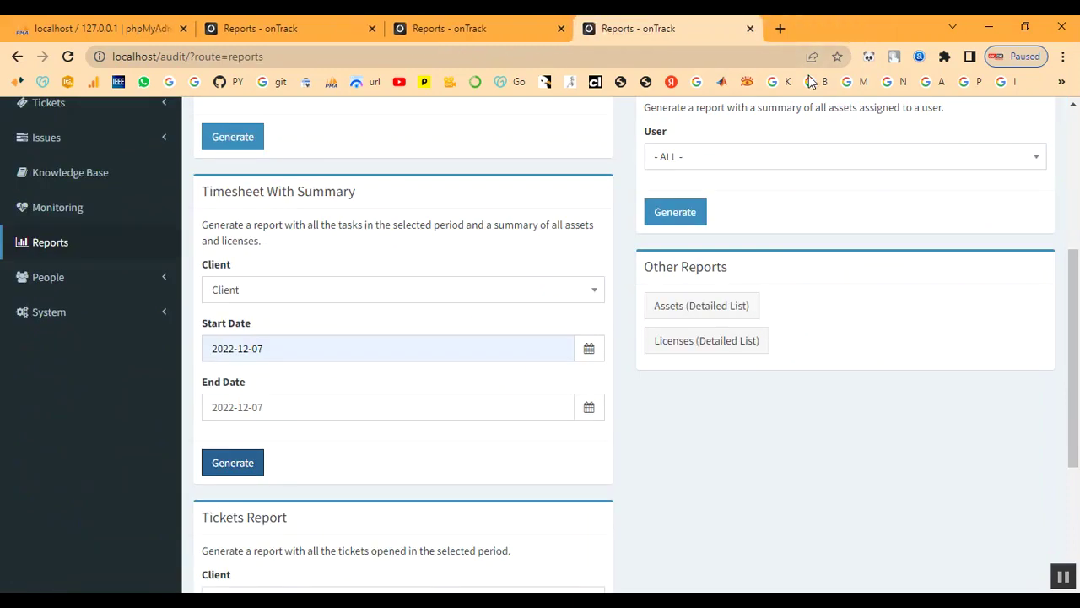
# Fill in the Tickets Report for client Client, from 2022-12-07 to 2022-12-14.
pyautogui.scroll(2, 695, 320)
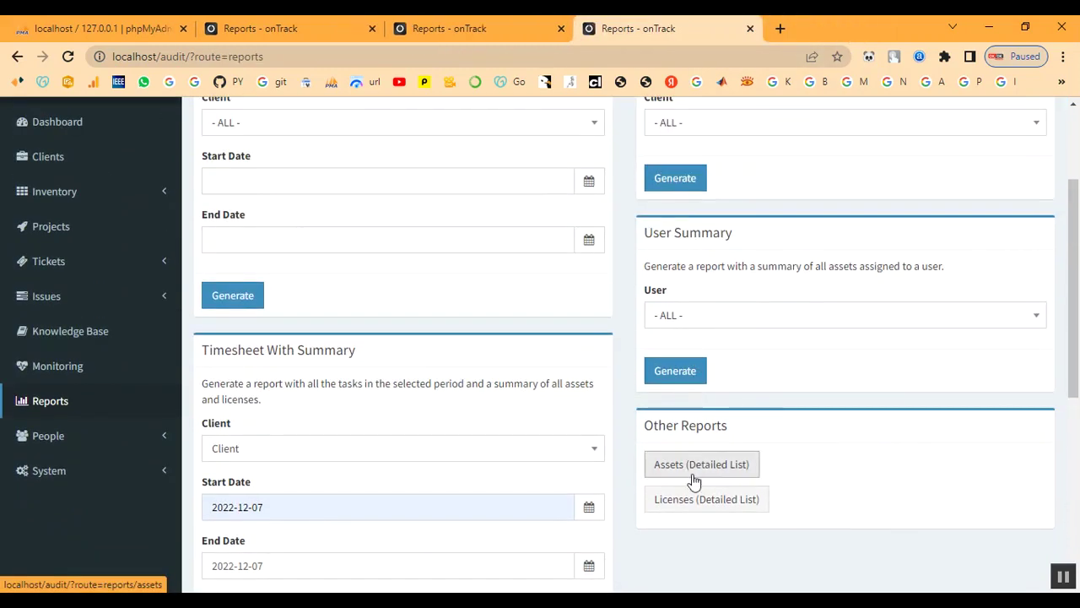
pyautogui.scroll(-5, 691, 481)
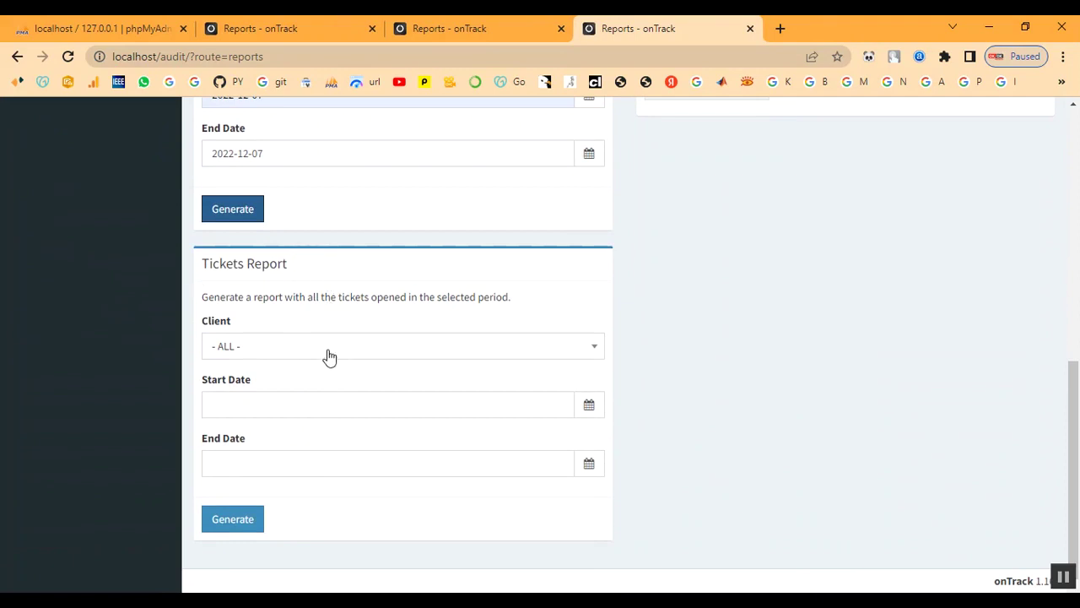
pyautogui.click(330, 357)
pyautogui.click(309, 476)
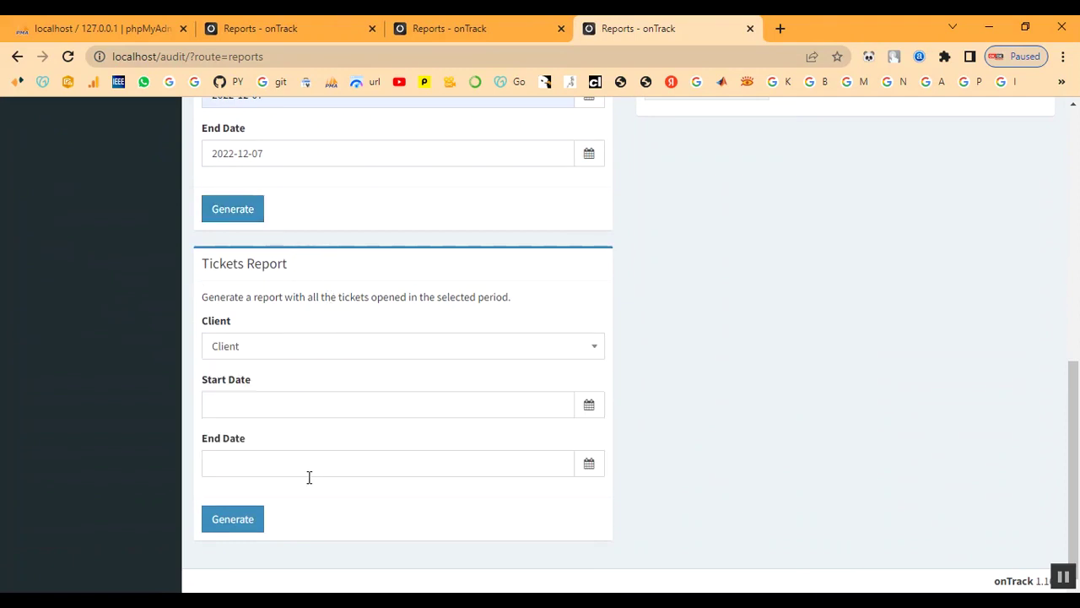
pyautogui.click(263, 404)
pyautogui.click(264, 254)
pyautogui.click(261, 465)
pyautogui.click(263, 337)
# Generate the Tickets Report, highlight the Reopened ticket row, and close the report tab.
pyautogui.click(228, 525)
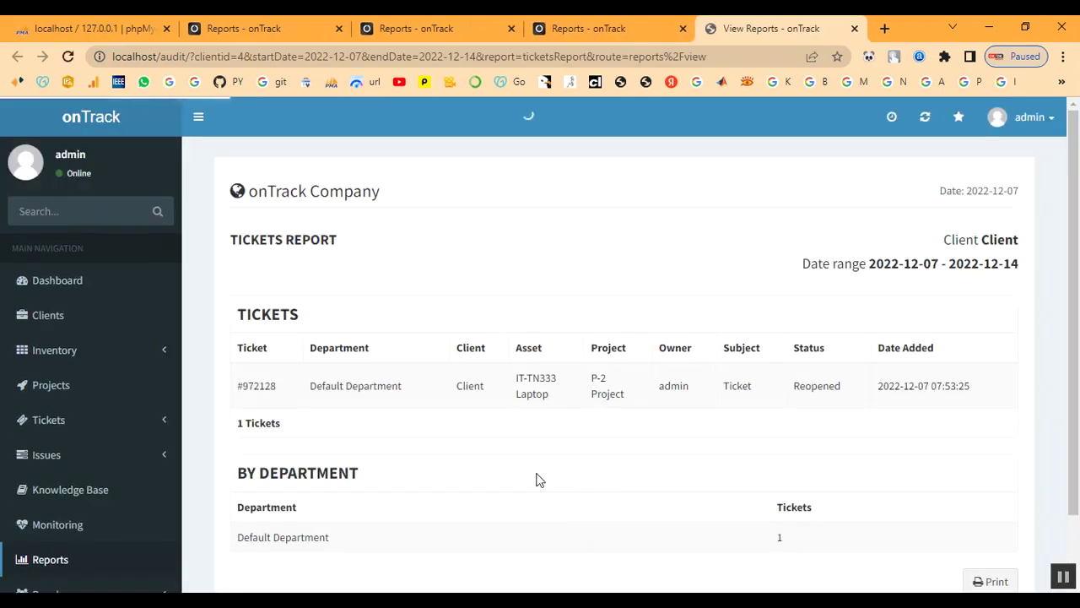
pyautogui.scroll(-1, 506, 476)
pyautogui.moveTo(242, 309); pyautogui.dragTo(1026, 313)
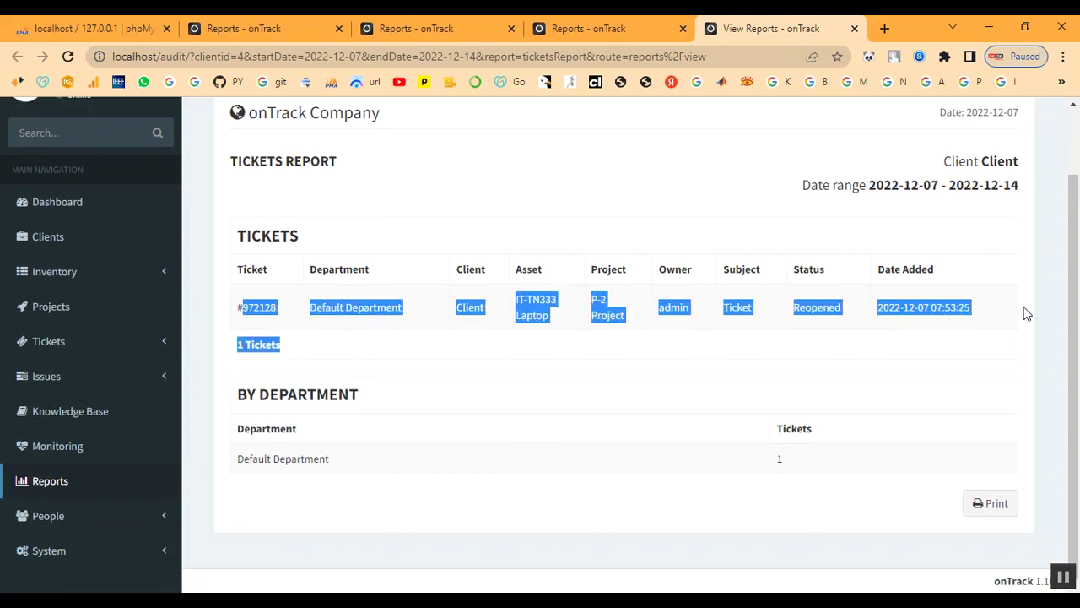
pyautogui.click(612, 411)
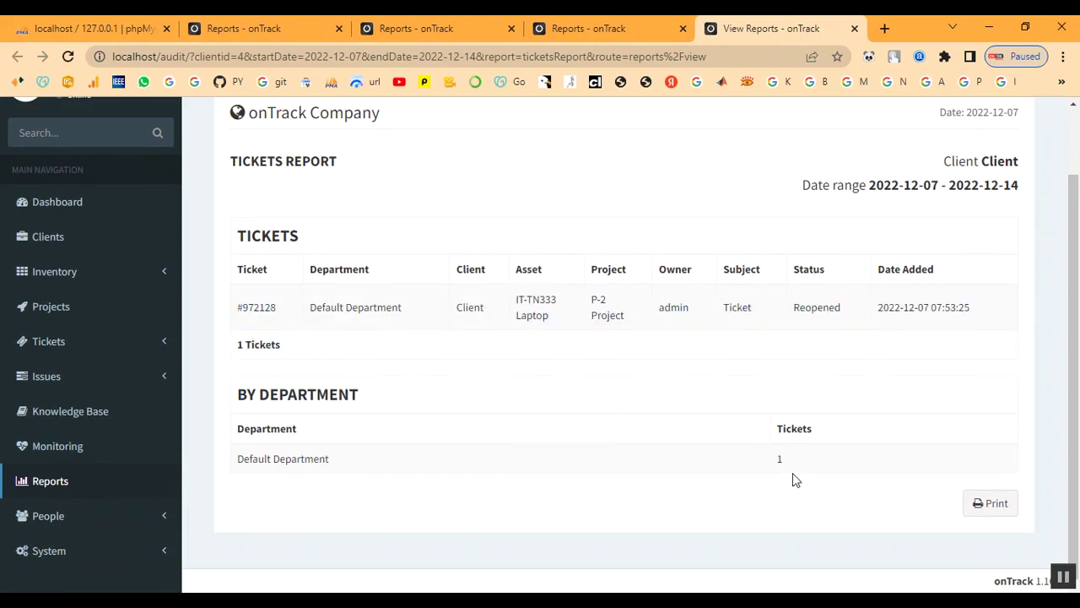
pyautogui.scroll(1, 526, 461)
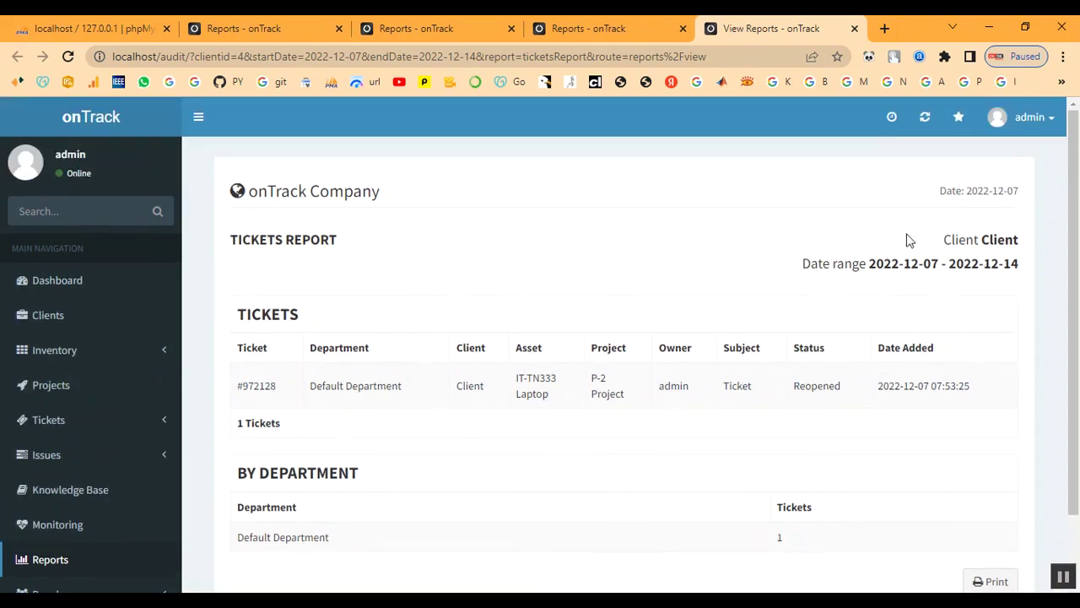
pyautogui.click(854, 29)
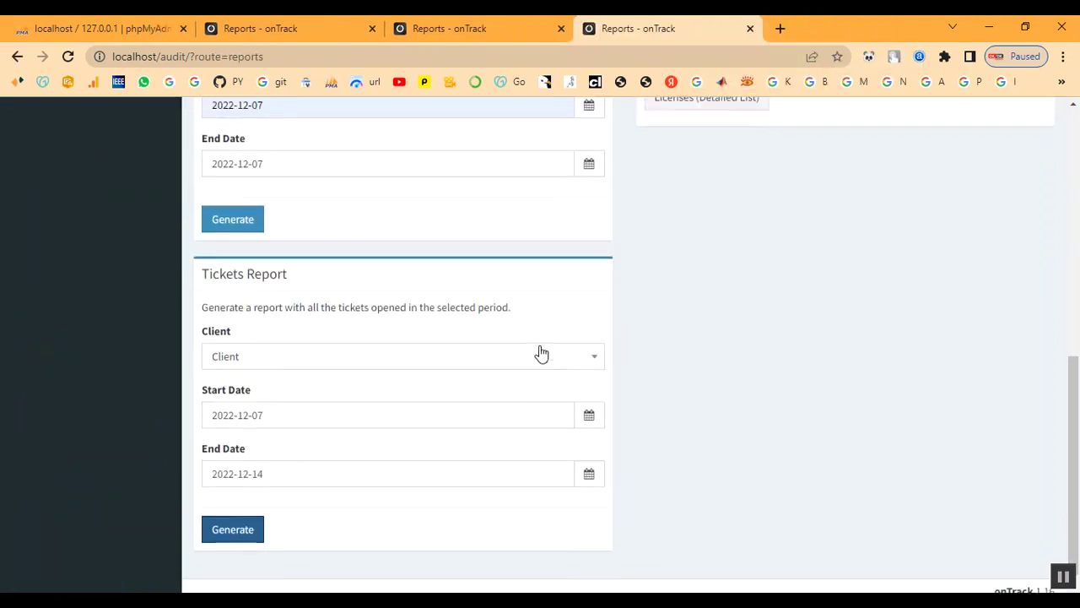
# Open Assets (Detailed List) and follow the Laptop row's Client link to its summary page.
pyautogui.scroll(3, 538, 352)
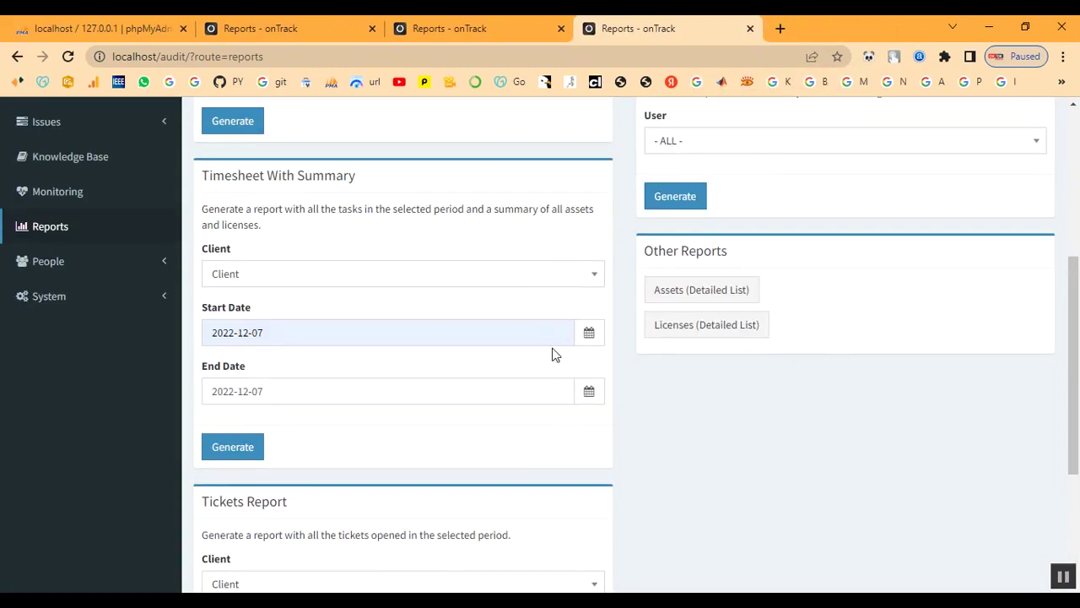
pyautogui.click(677, 301)
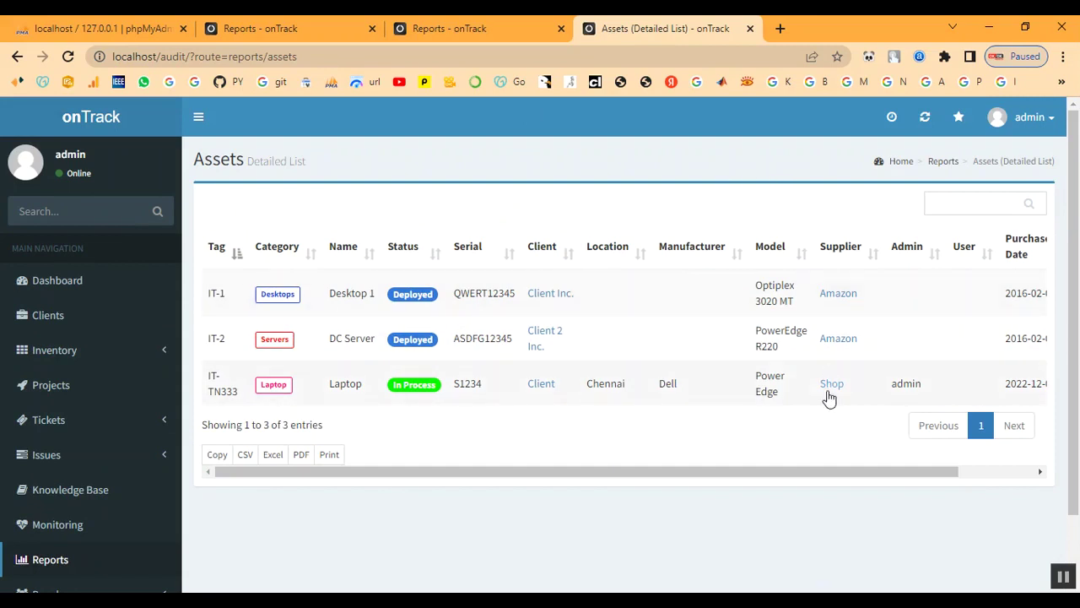
pyautogui.click(544, 387)
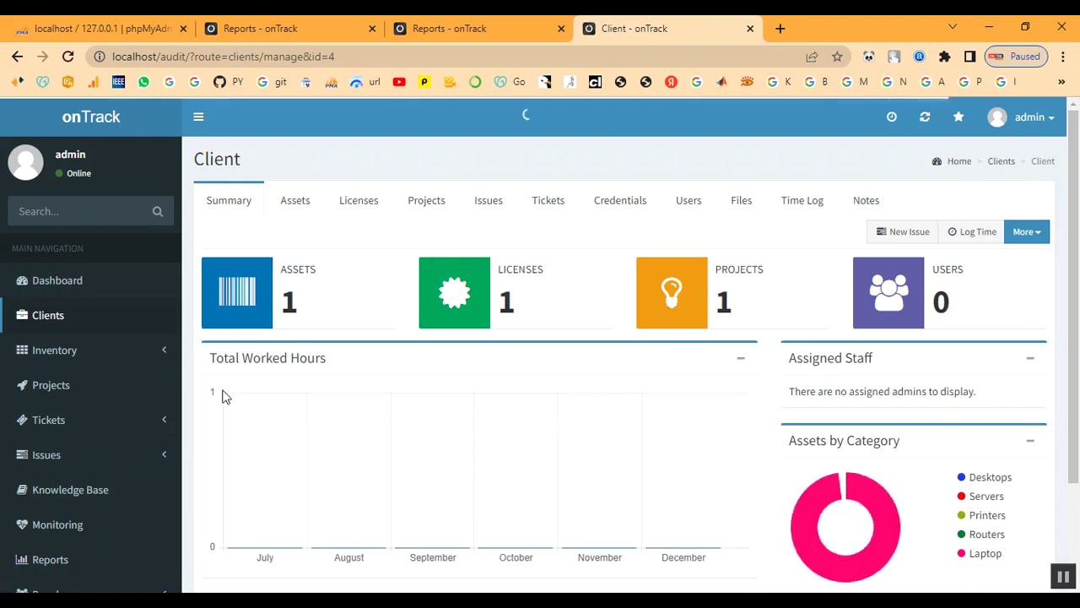
pyautogui.scroll(-1, 740, 488)
pyautogui.moveTo(857, 412)
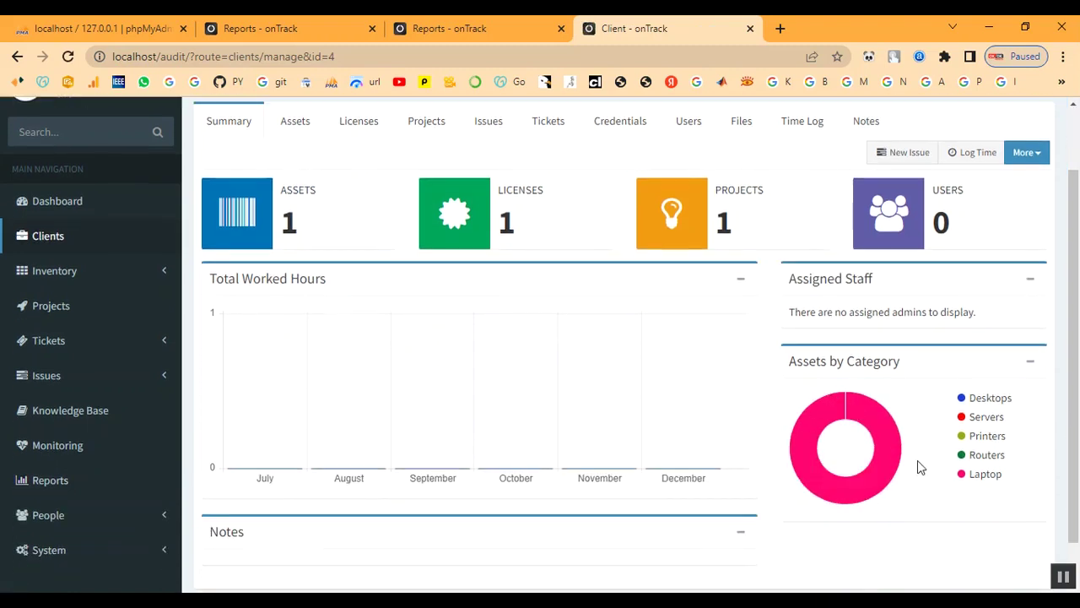
pyautogui.scroll(1, 541, 388)
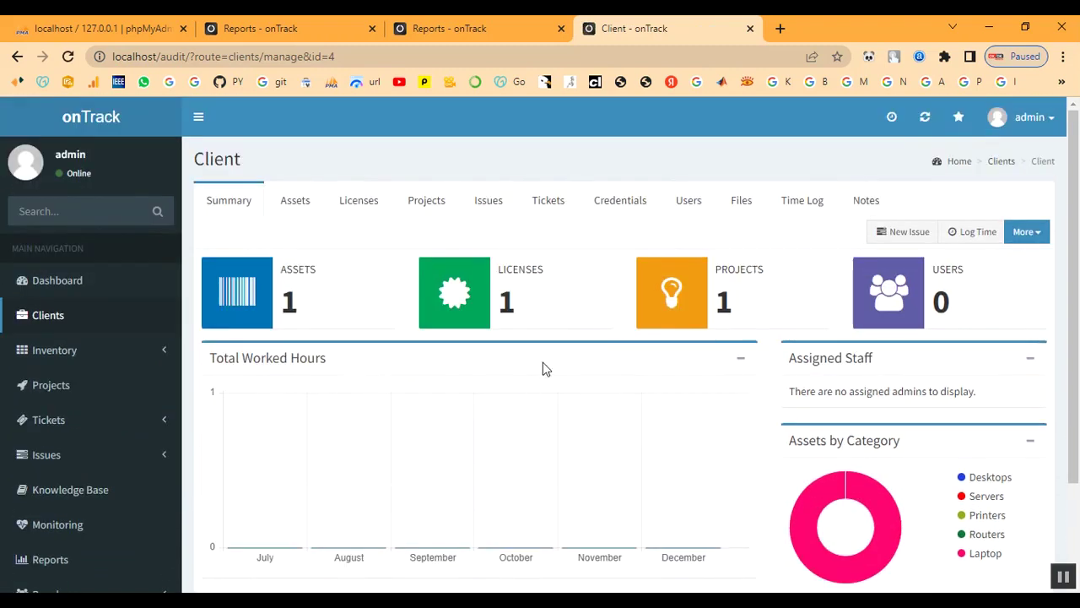
# Browse the Dashboard's active tickets, asset categories, worked hours and recent assets and licenses panels.
pyautogui.click(49, 287)
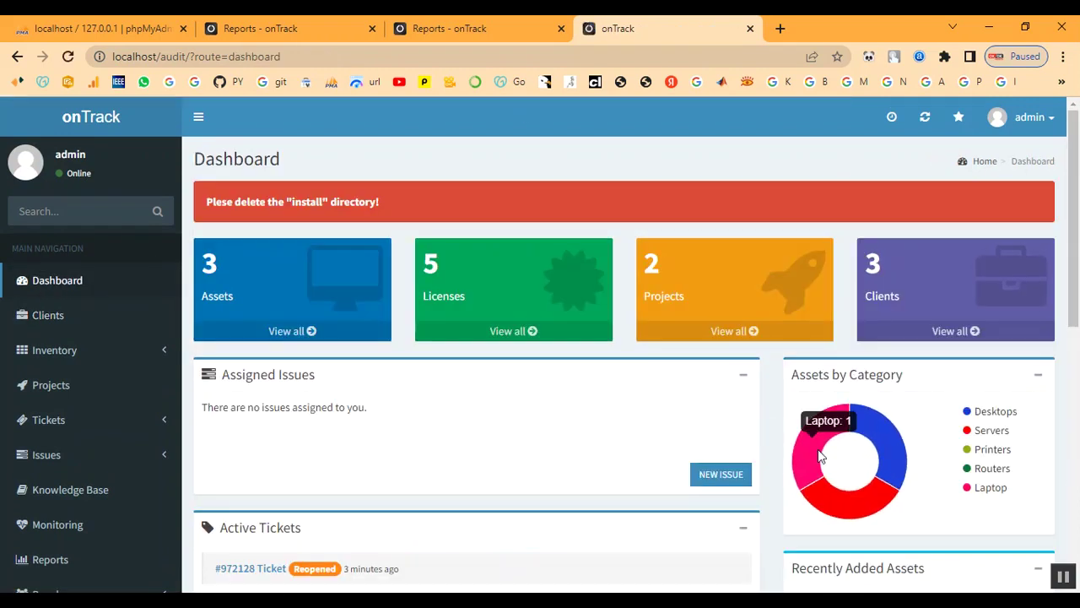
pyautogui.scroll(-1, 531, 409)
pyautogui.scroll(-3, 531, 410)
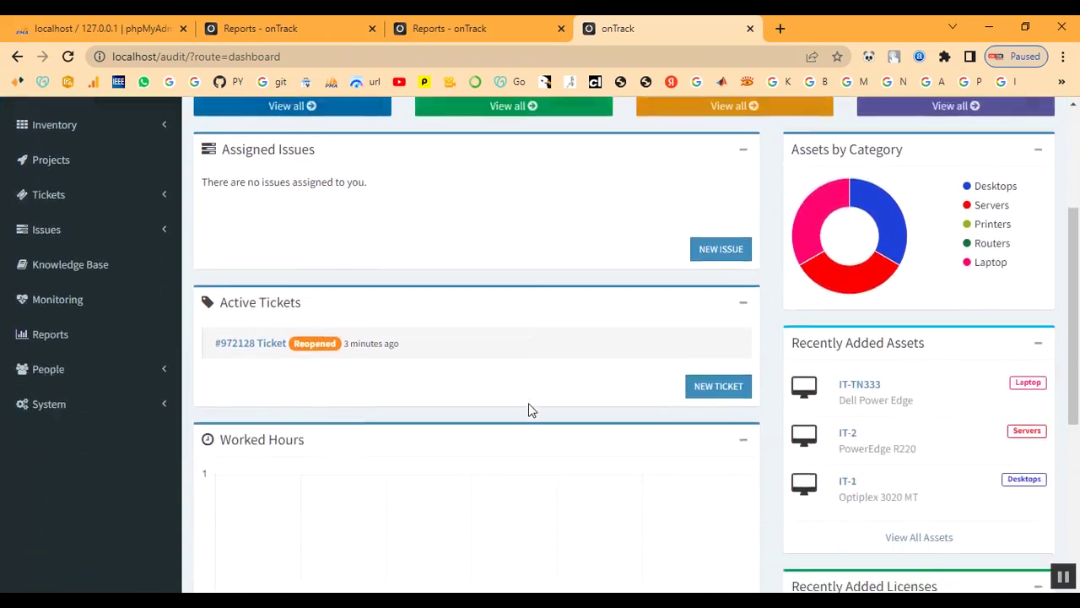
pyautogui.scroll(1, 487, 388)
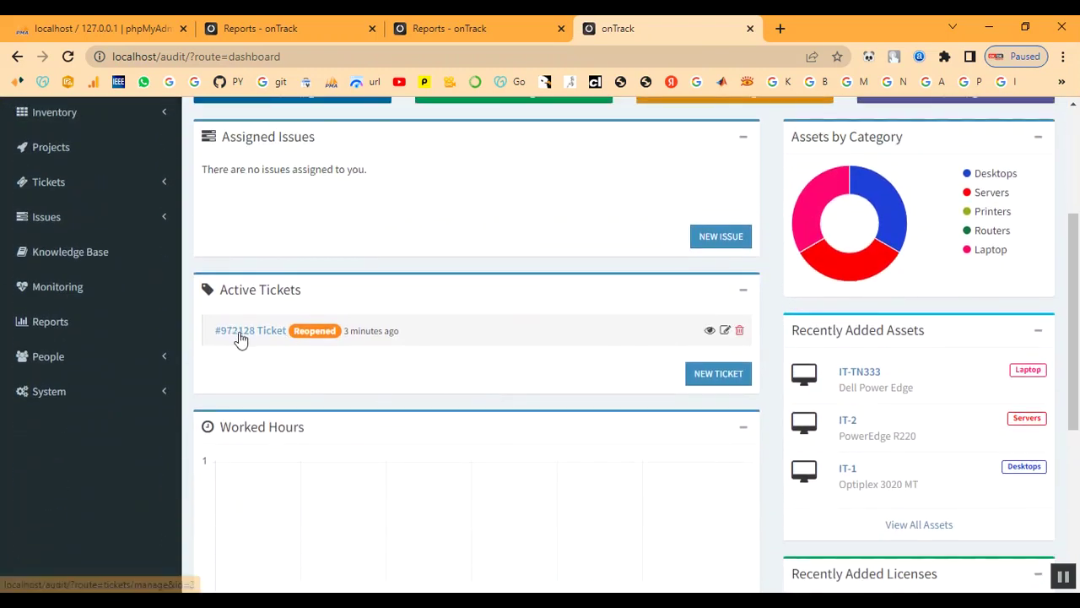
pyautogui.scroll(2, 398, 350)
pyautogui.scroll(-5, 400, 351)
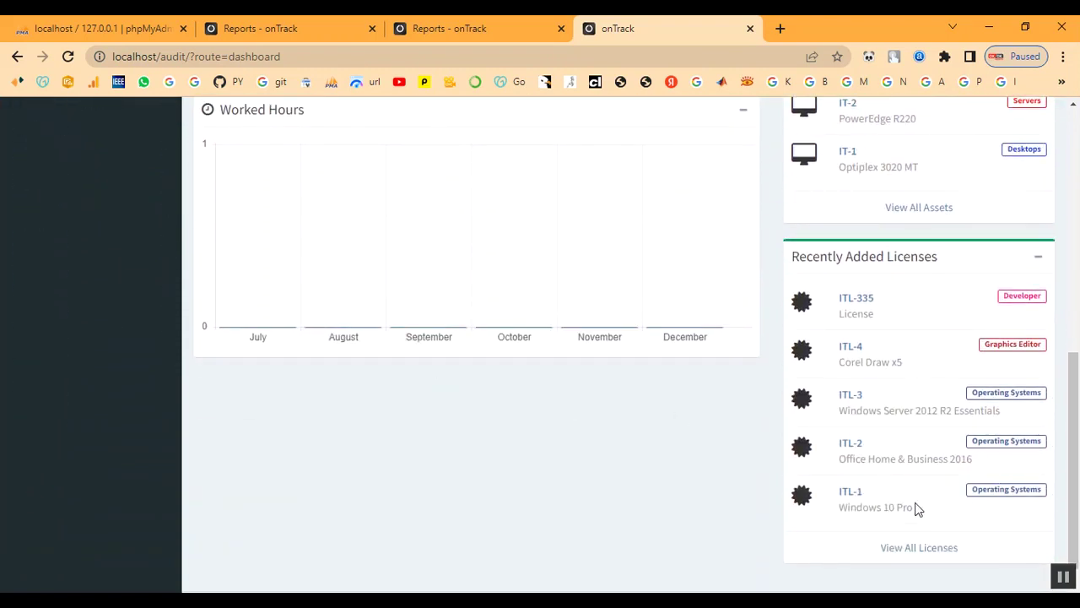
pyautogui.scroll(2, 928, 553)
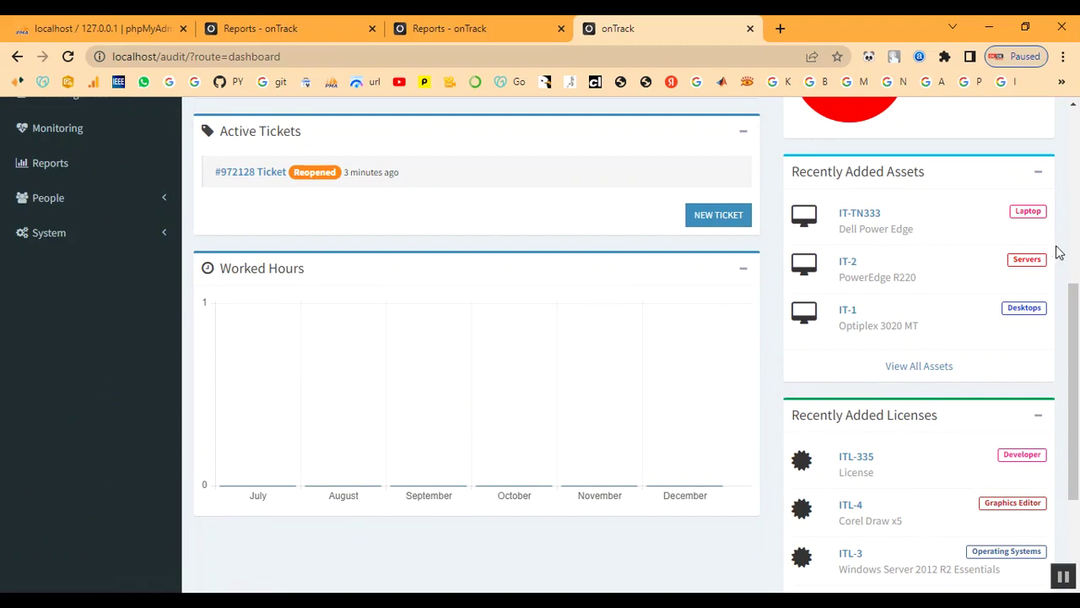
pyautogui.scroll(5, 673, 350)
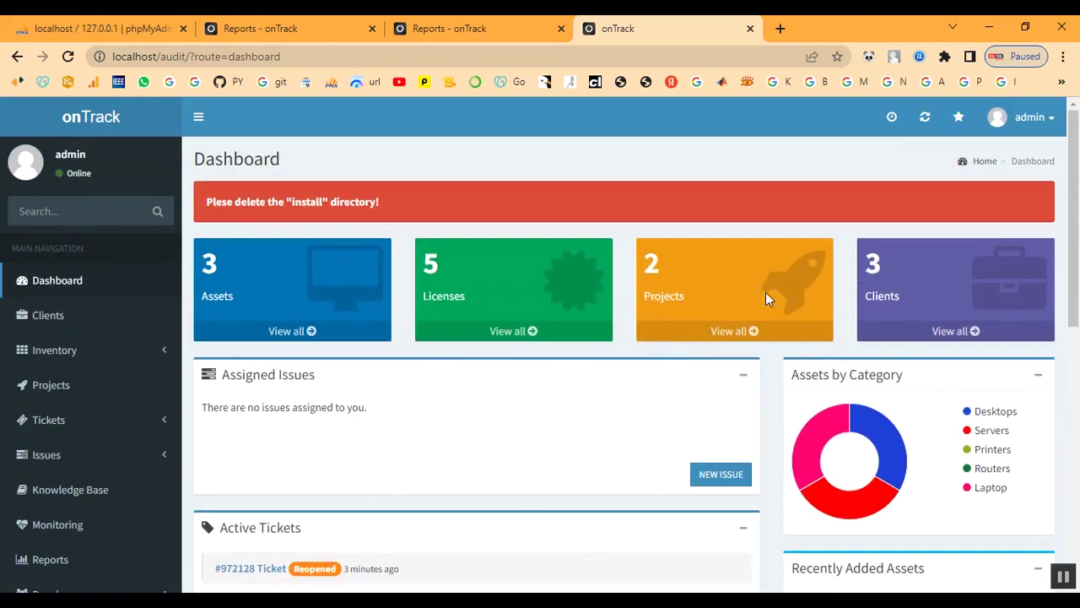
pyautogui.scroll(-2, 313, 363)
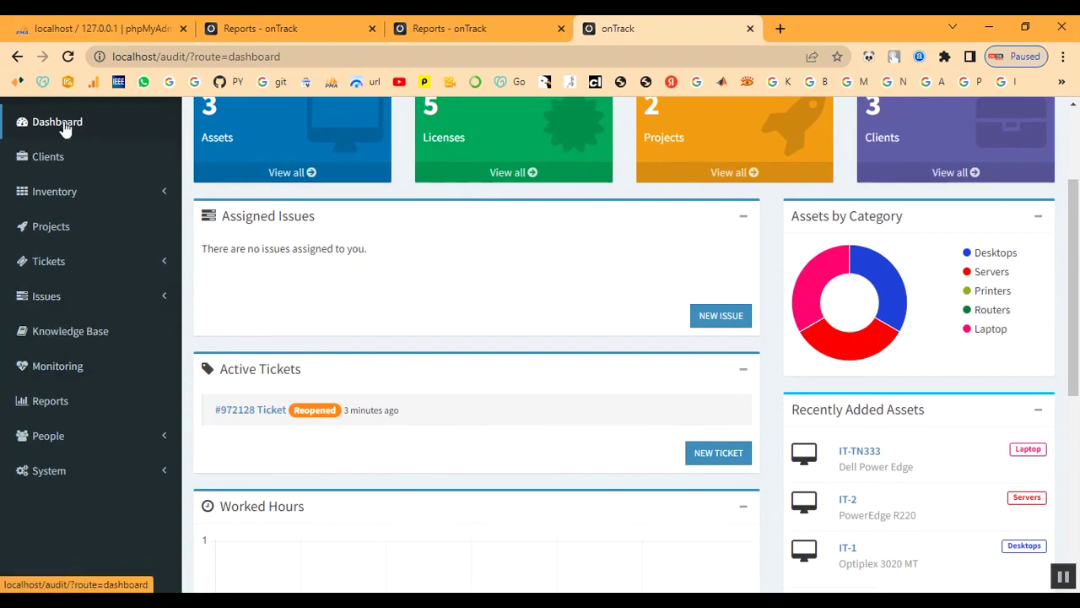
pyautogui.scroll(-5, 666, 540)
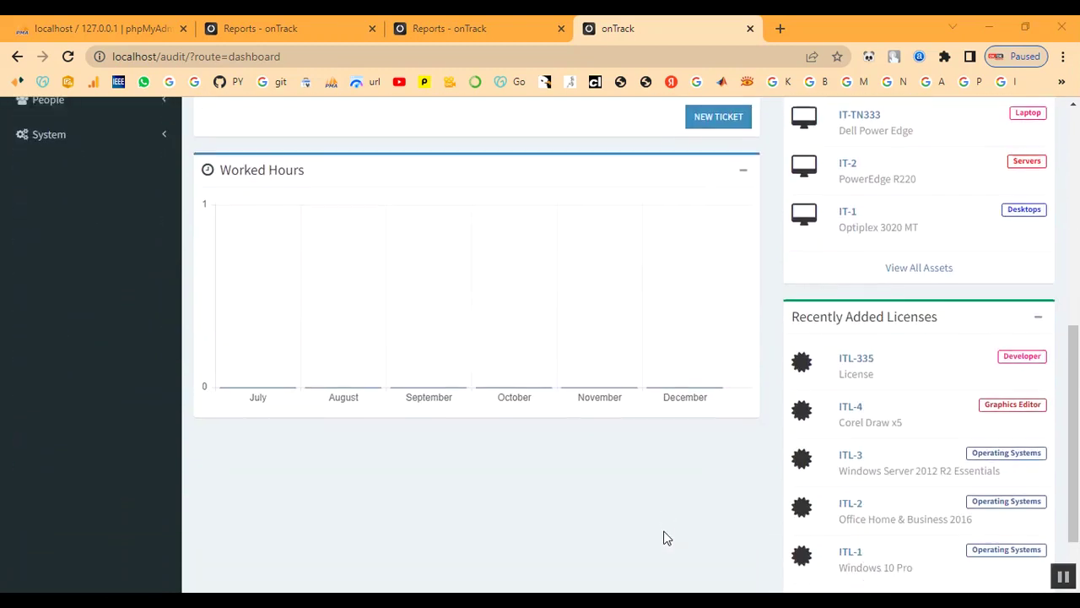
pyautogui.scroll(3, 666, 539)
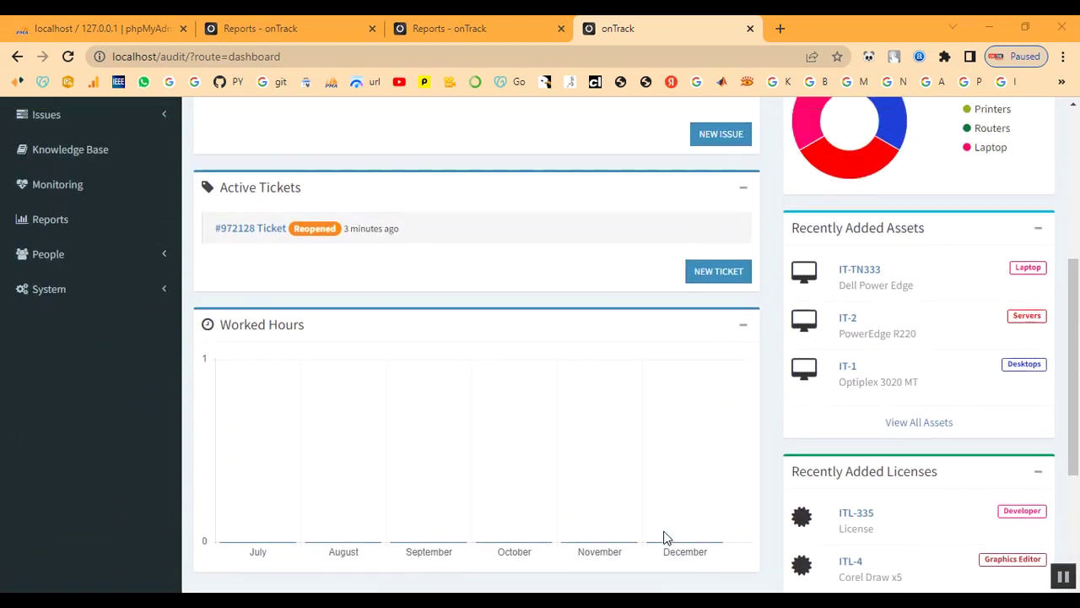